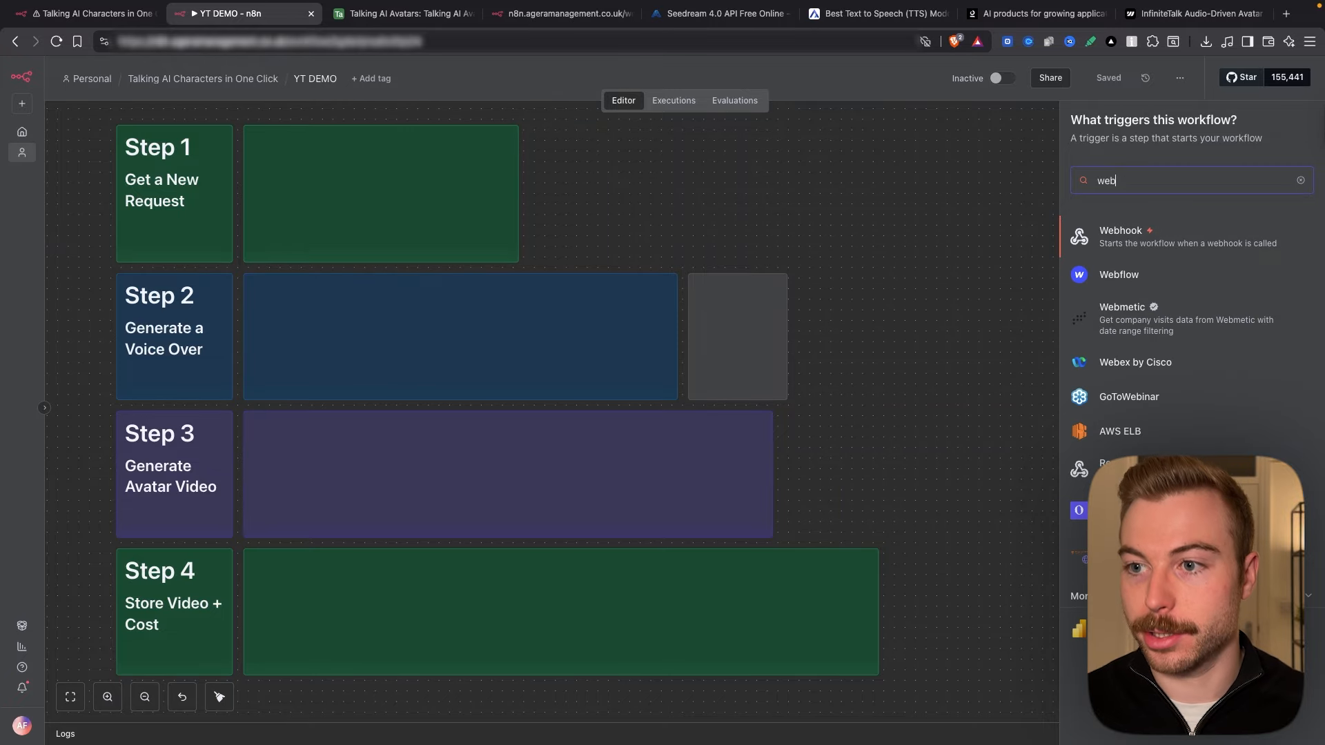
# Step: Add a Webhook trigger node and move it into the Step 1 group
pyautogui.click(1195, 235)
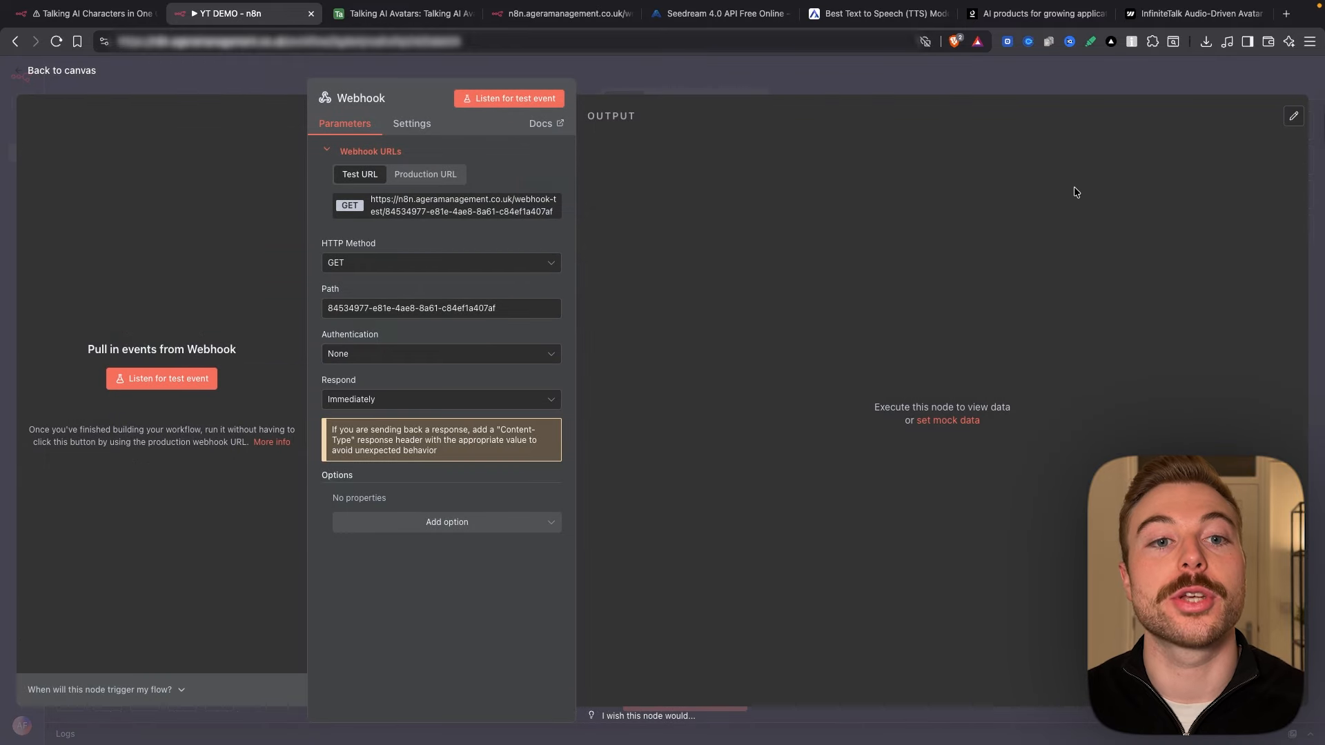
pyautogui.click(645, 81)
pyautogui.moveTo(558, 248); pyautogui.dragTo(315, 199)
pyautogui.click(715, 214)
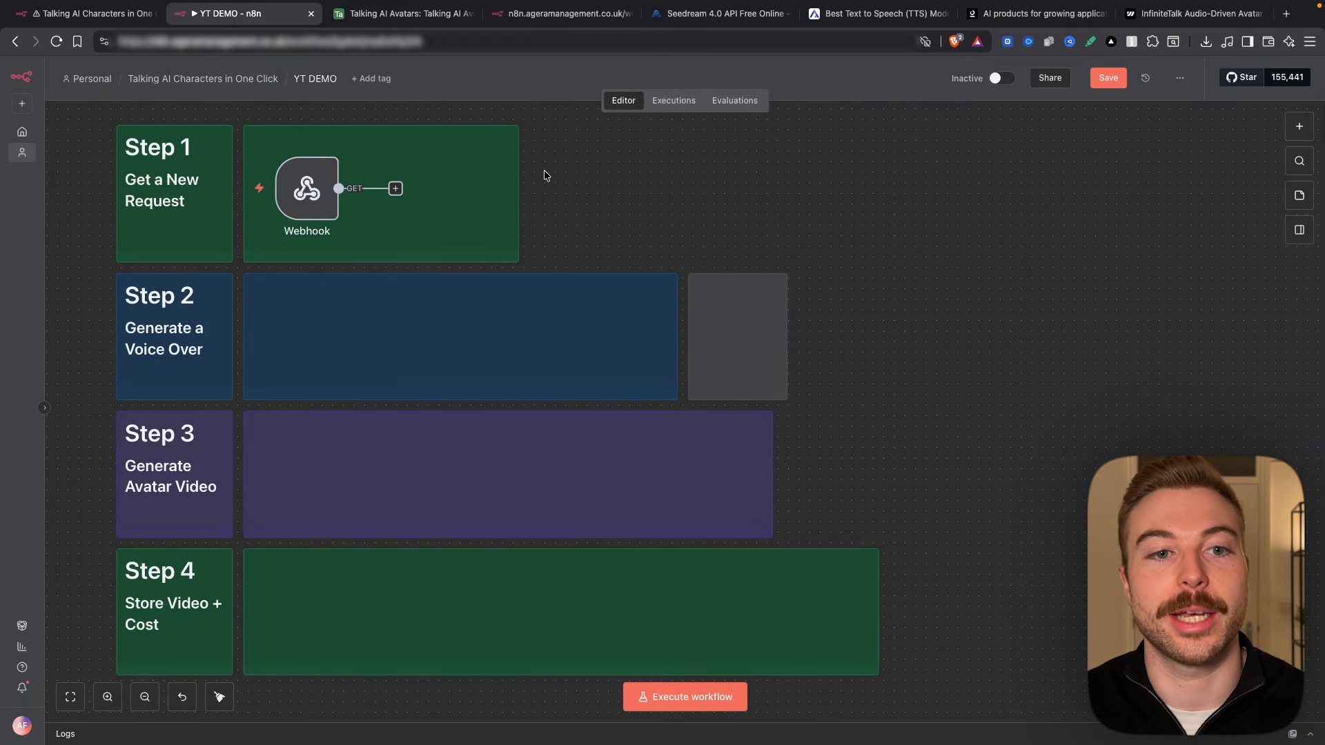
# Step: Reopen the Webhook node and view its production and test URLs, copying the test URL
pyautogui.doubleClick(320, 200)
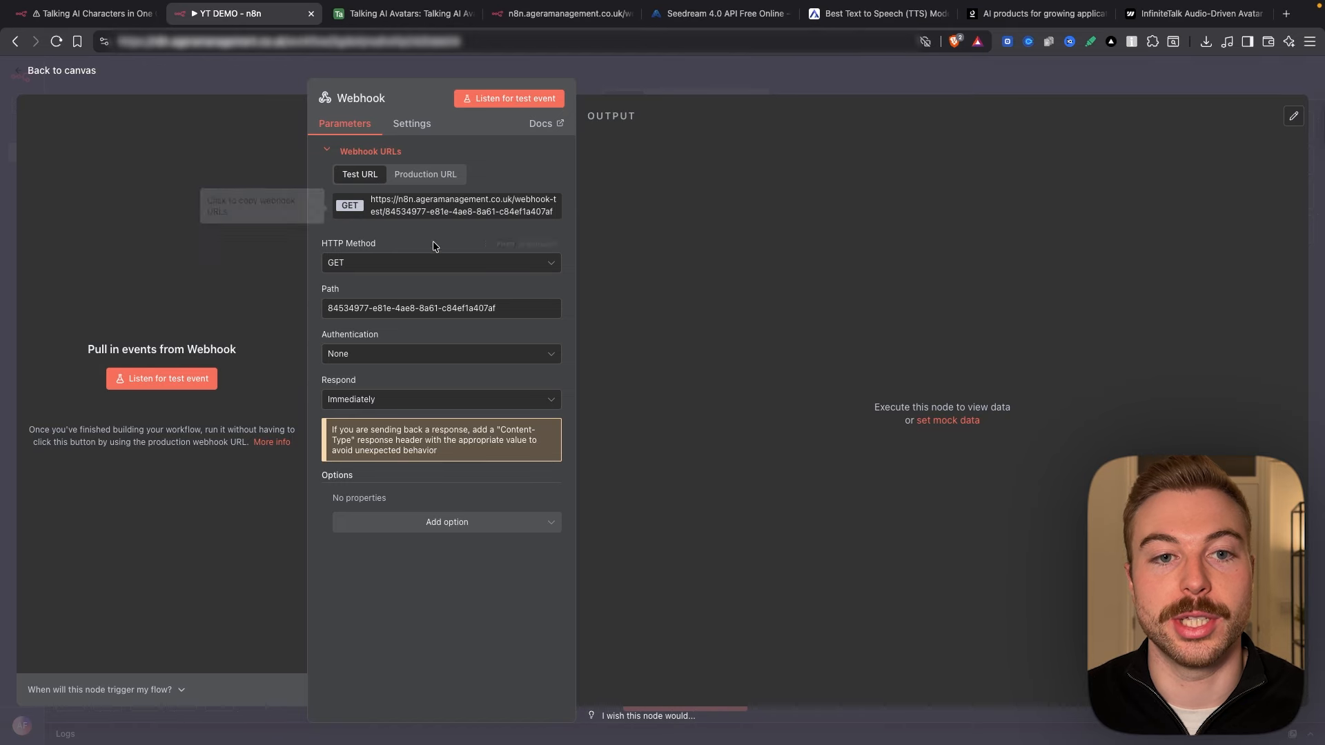
pyautogui.click(409, 179)
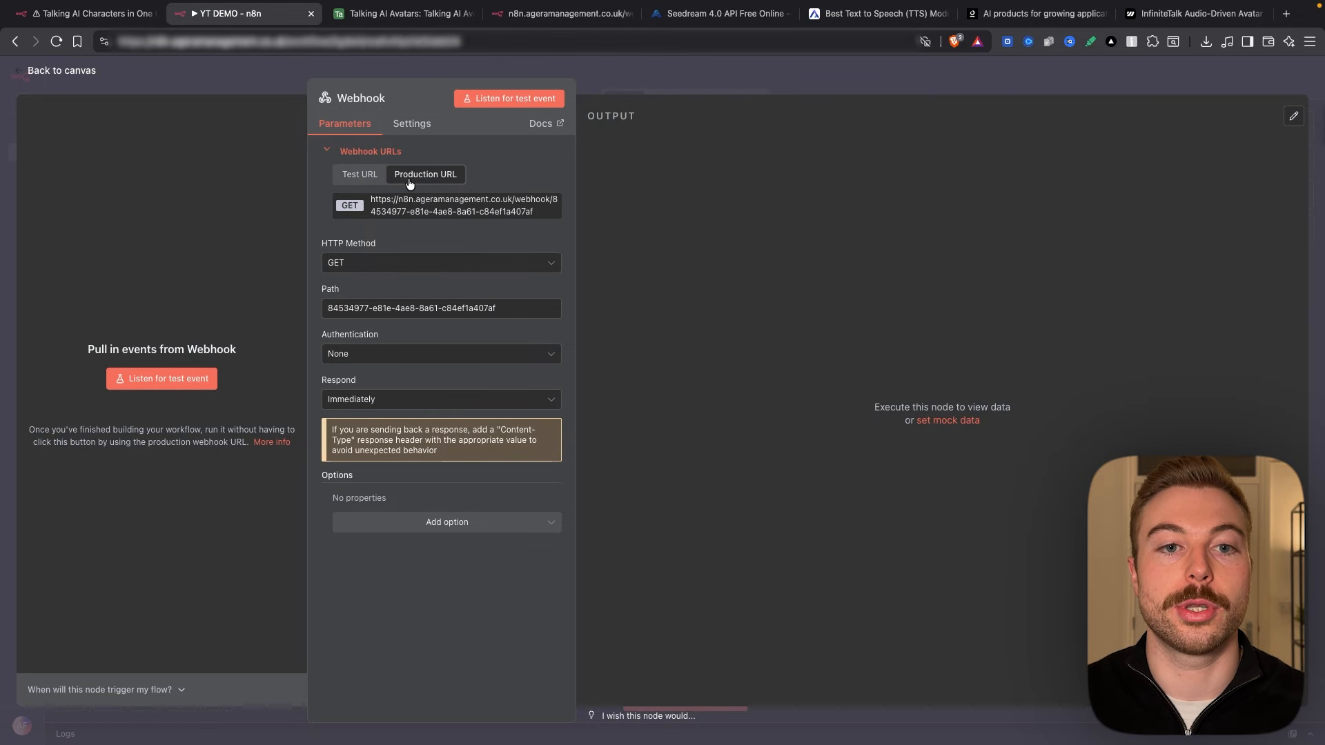
pyautogui.click(370, 177)
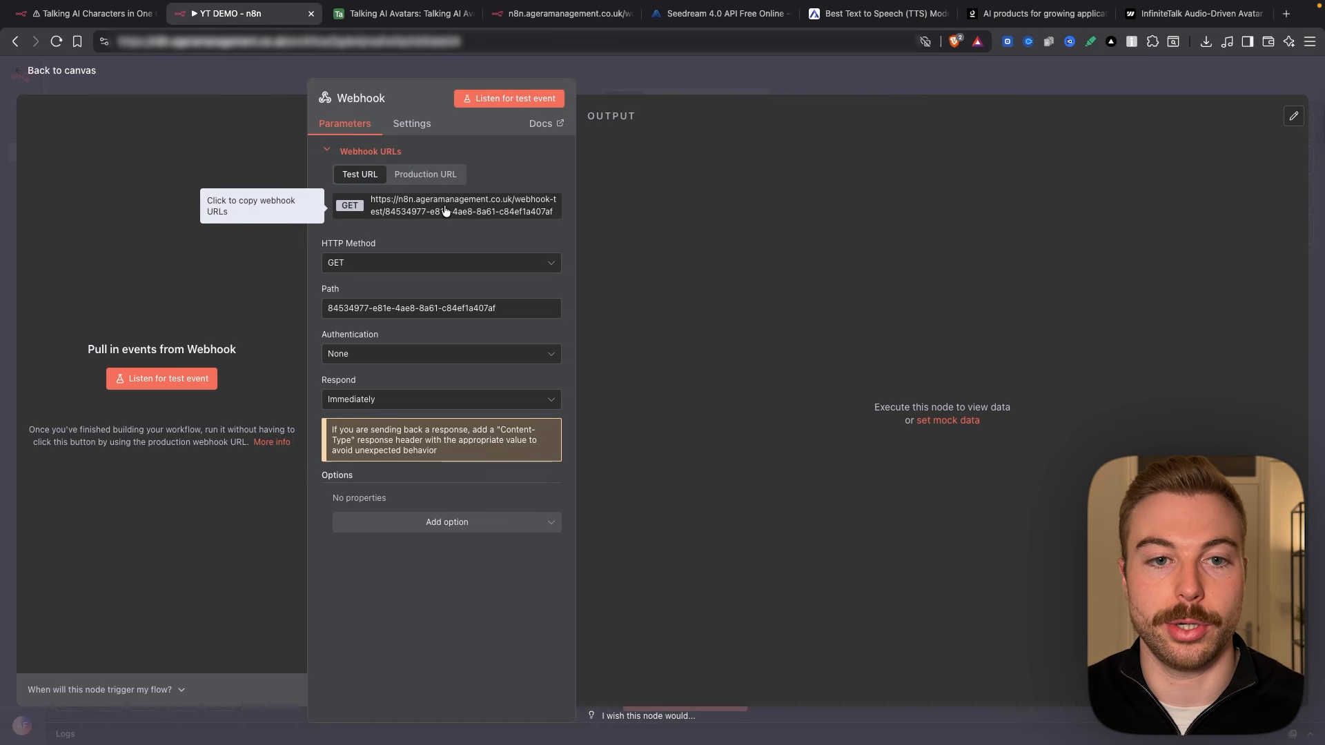
pyautogui.click(404, 13)
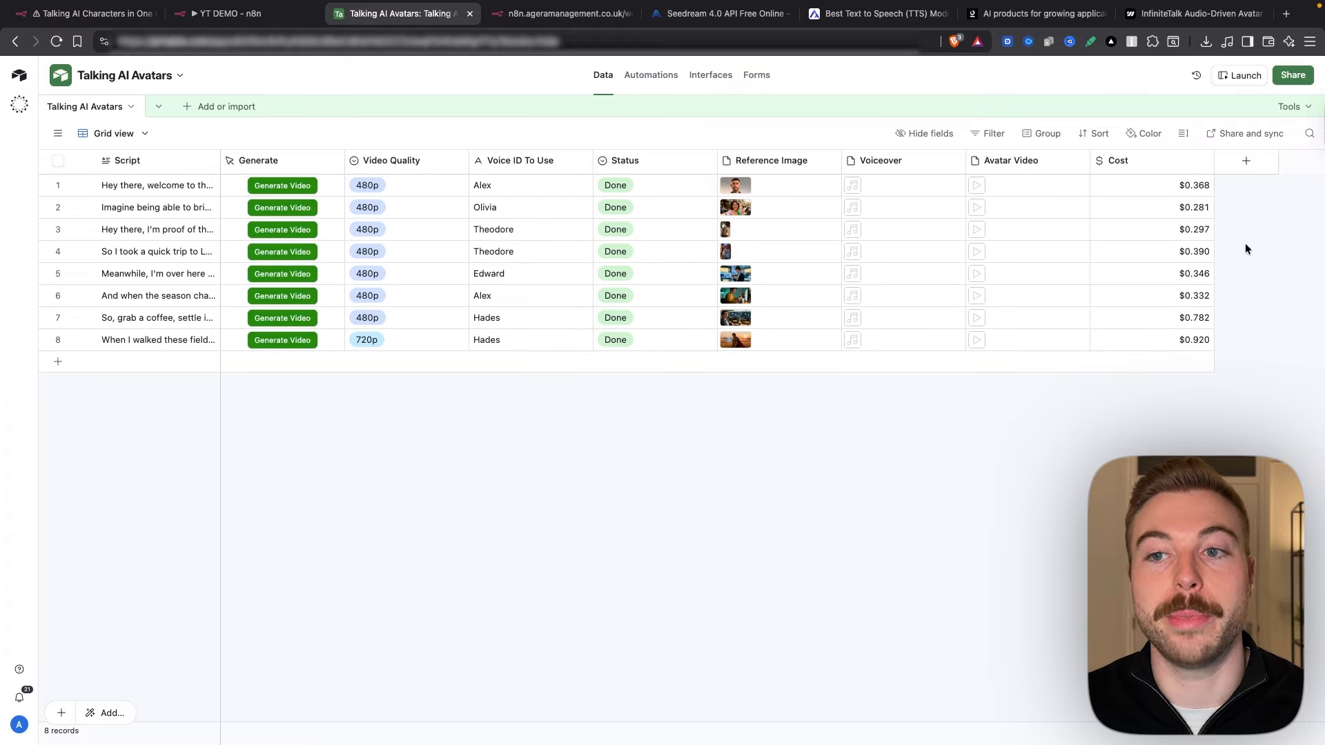
# Step: Open the Generate field's settings and keep its field type as Button
pyautogui.doubleClick(248, 161)
pyautogui.click(265, 400)
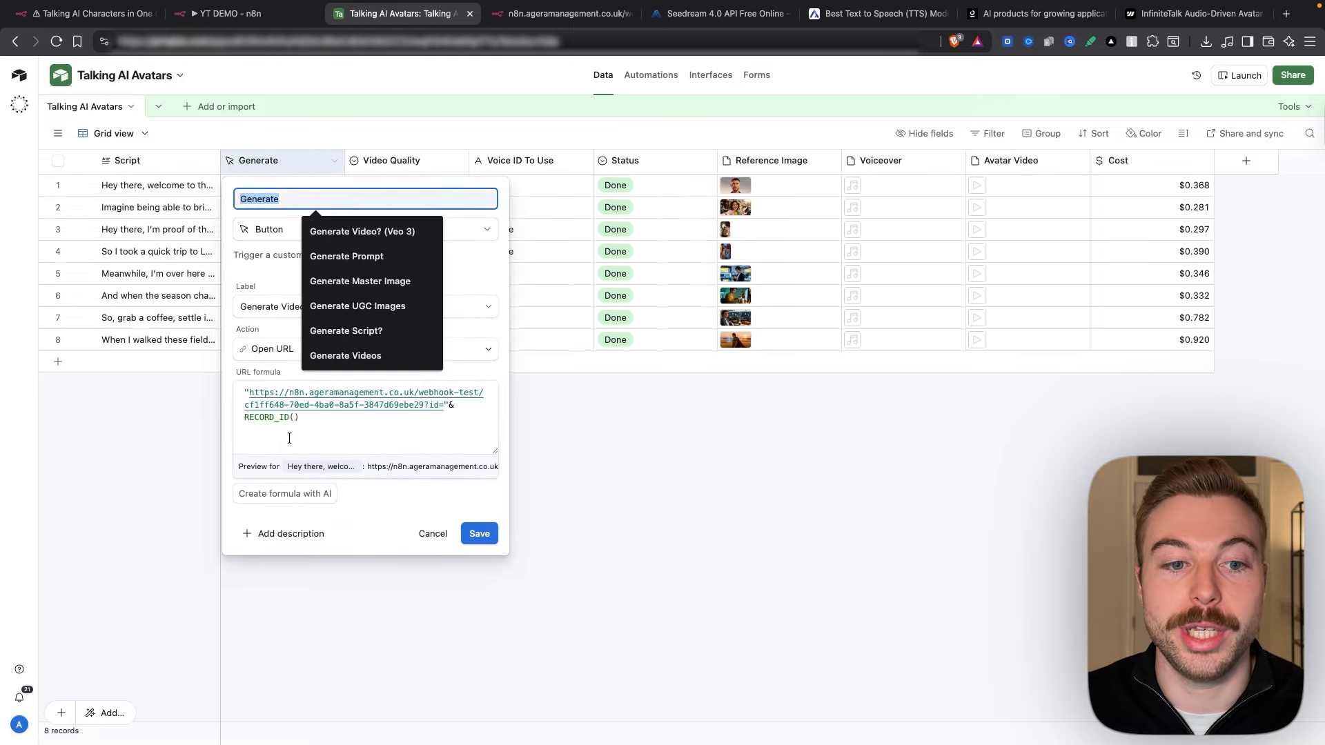
pyautogui.moveTo(249, 392)
pyautogui.mouseDown()
pyautogui.moveTo(416, 393)
pyautogui.moveTo(425, 405)
pyautogui.mouseUp()
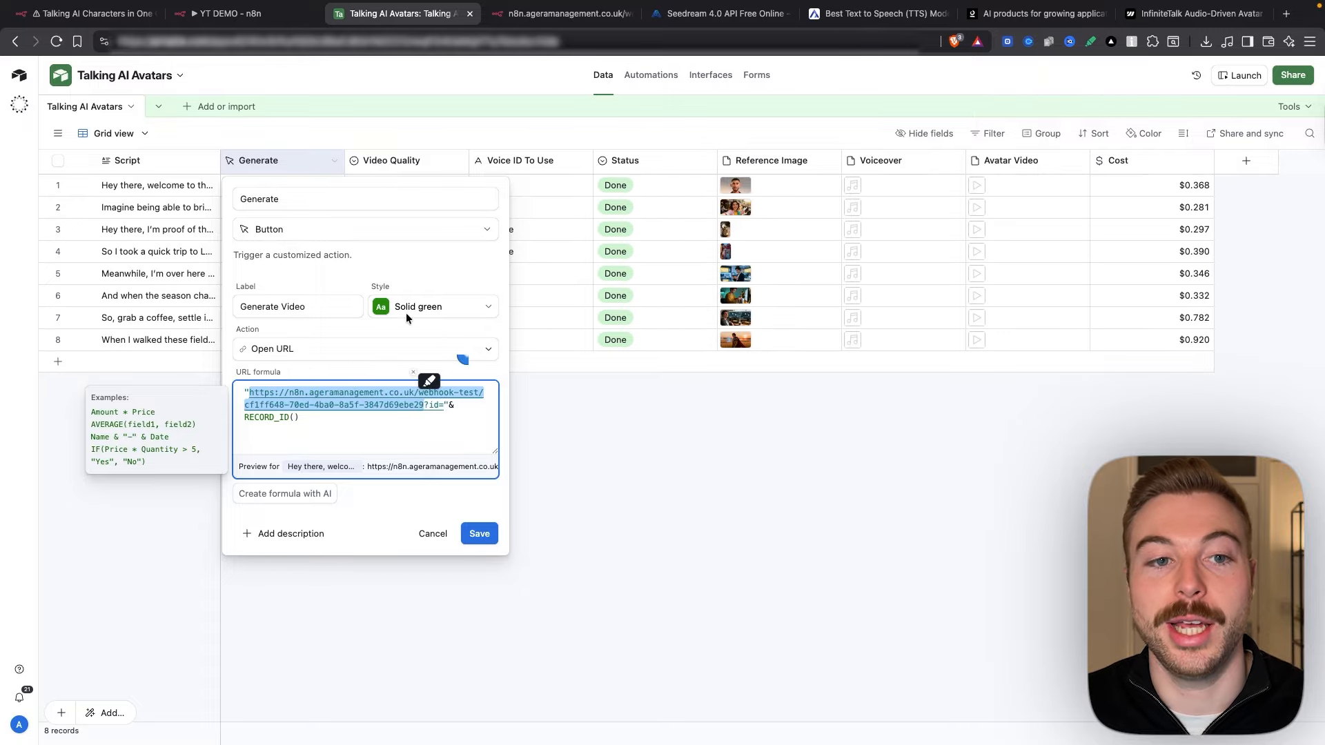
pyautogui.click(296, 238)
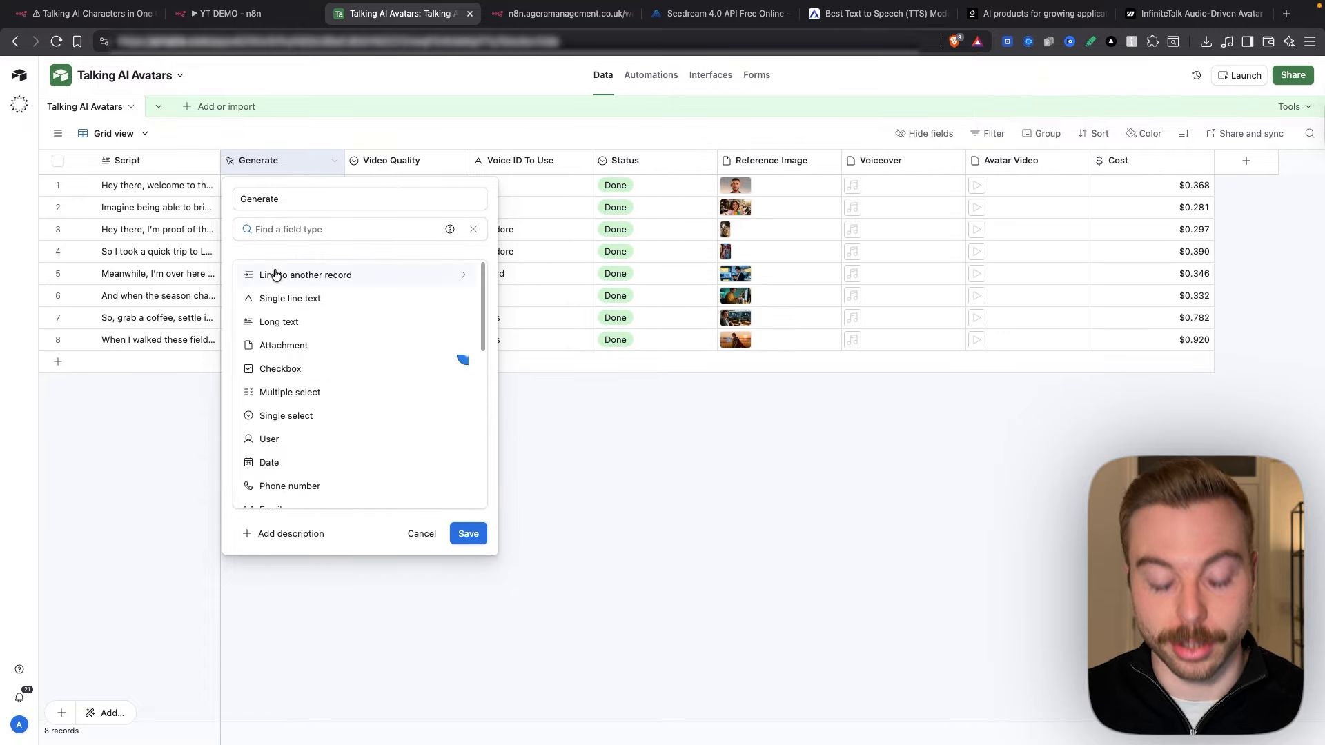
pyautogui.write('button')
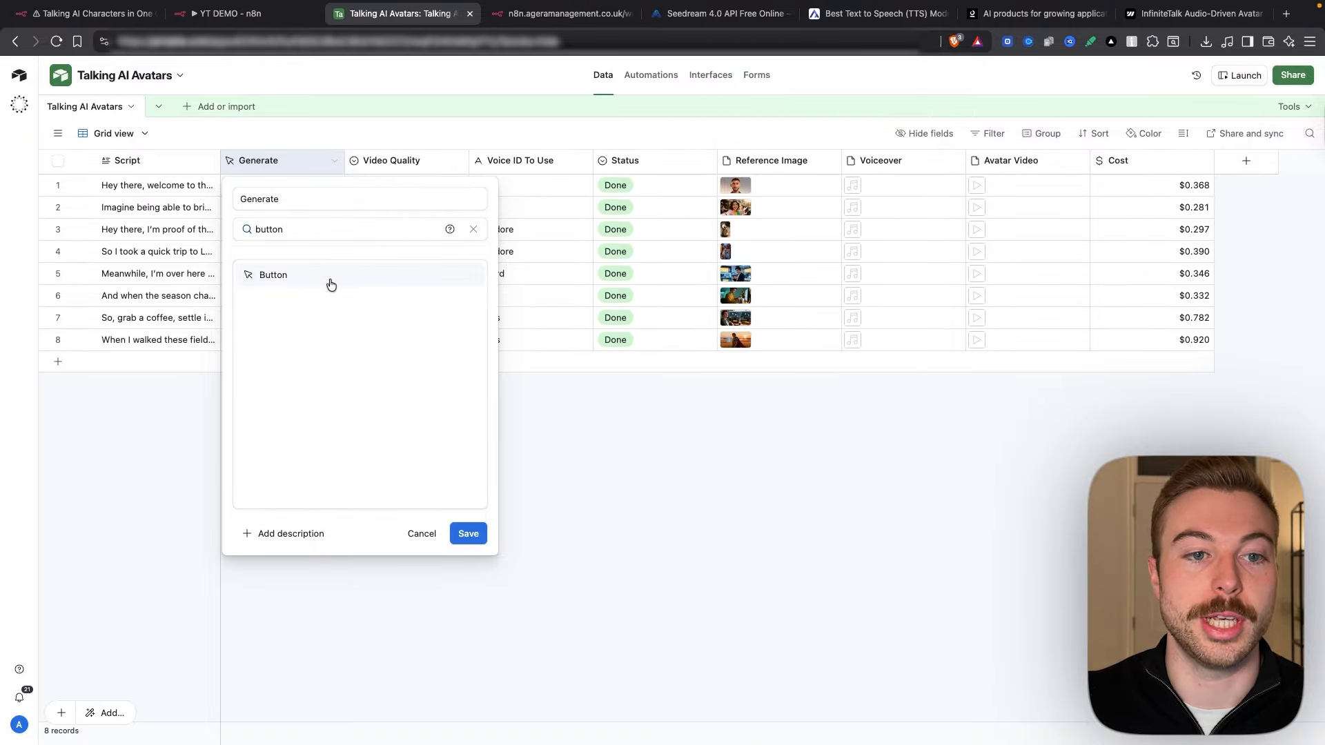
pyautogui.click(328, 276)
pyautogui.click(479, 534)
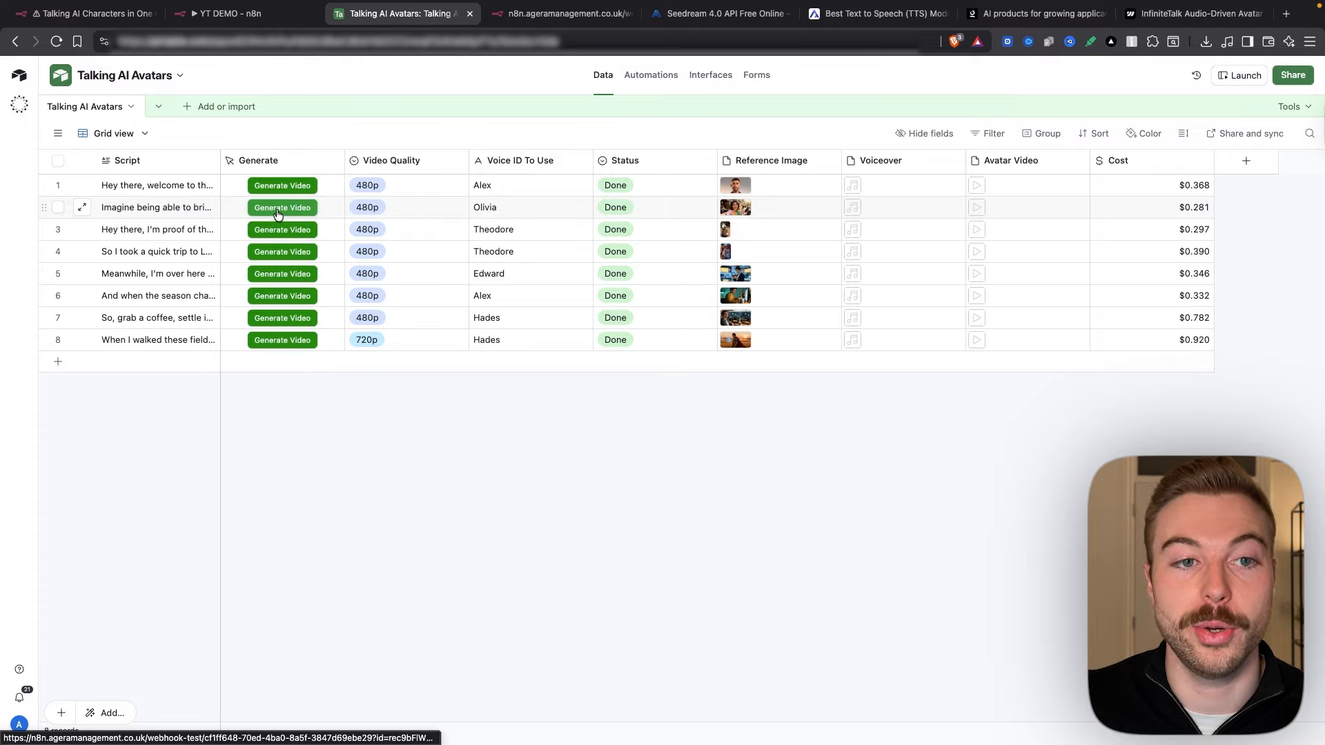
# Step: Replace the old URL in the button formula with the n8n test webhook URL, keeping the record ID, and save
pyautogui.doubleClick(267, 160)
pyautogui.click(245, 387)
pyautogui.moveTo(248, 392); pyautogui.dragTo(424, 405)
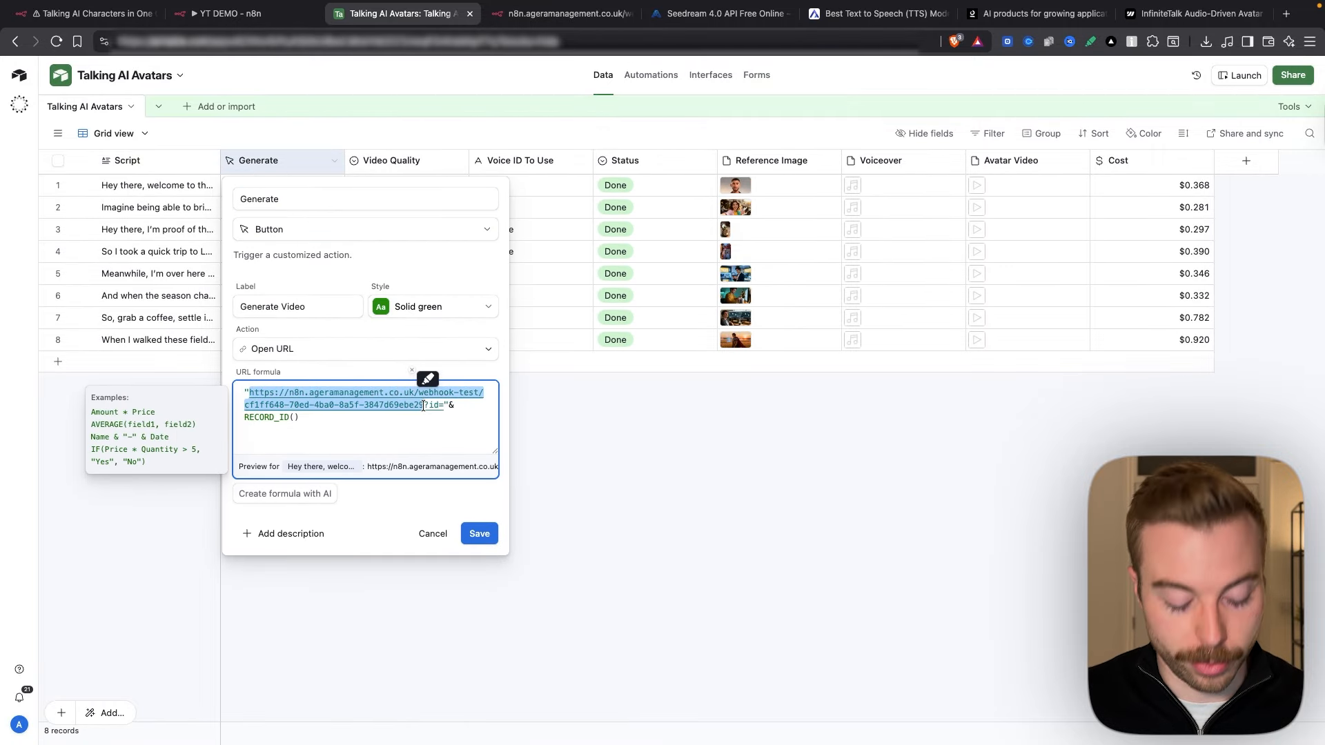
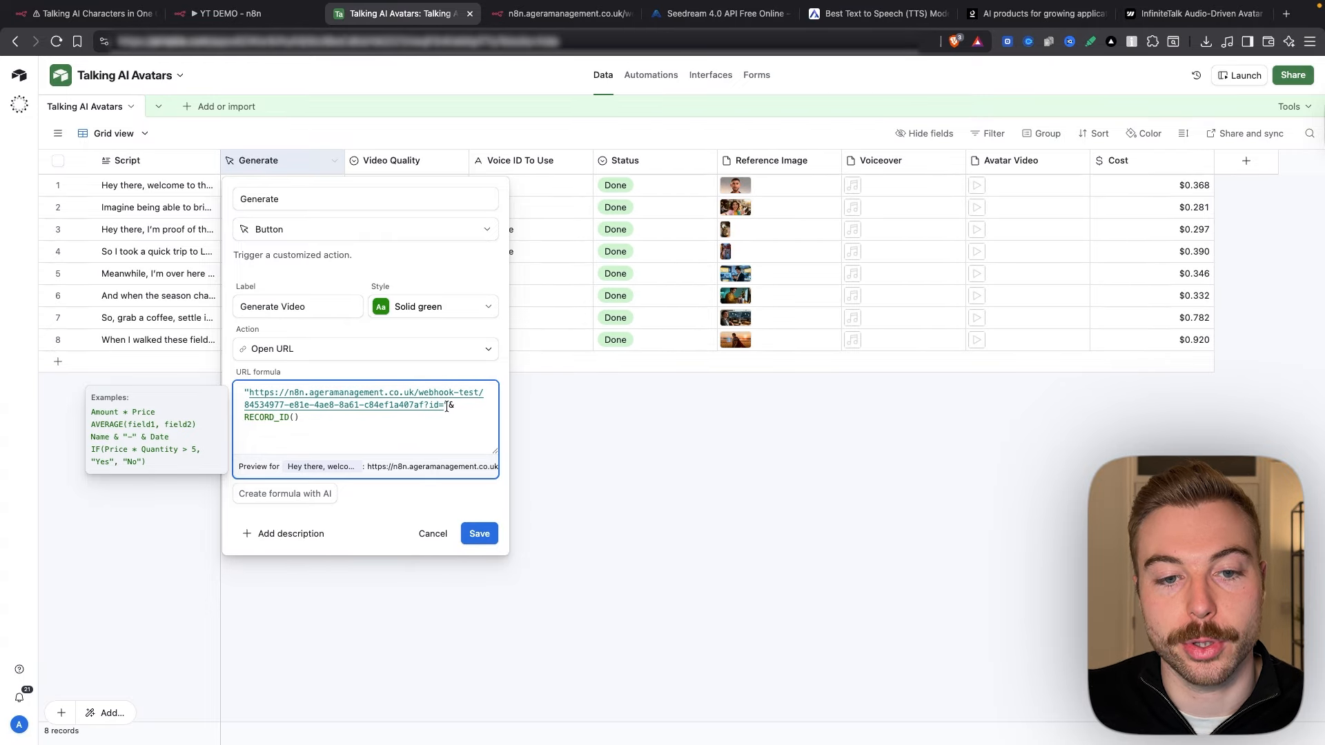
pyautogui.moveTo(301, 417); pyautogui.dragTo(207, 414)
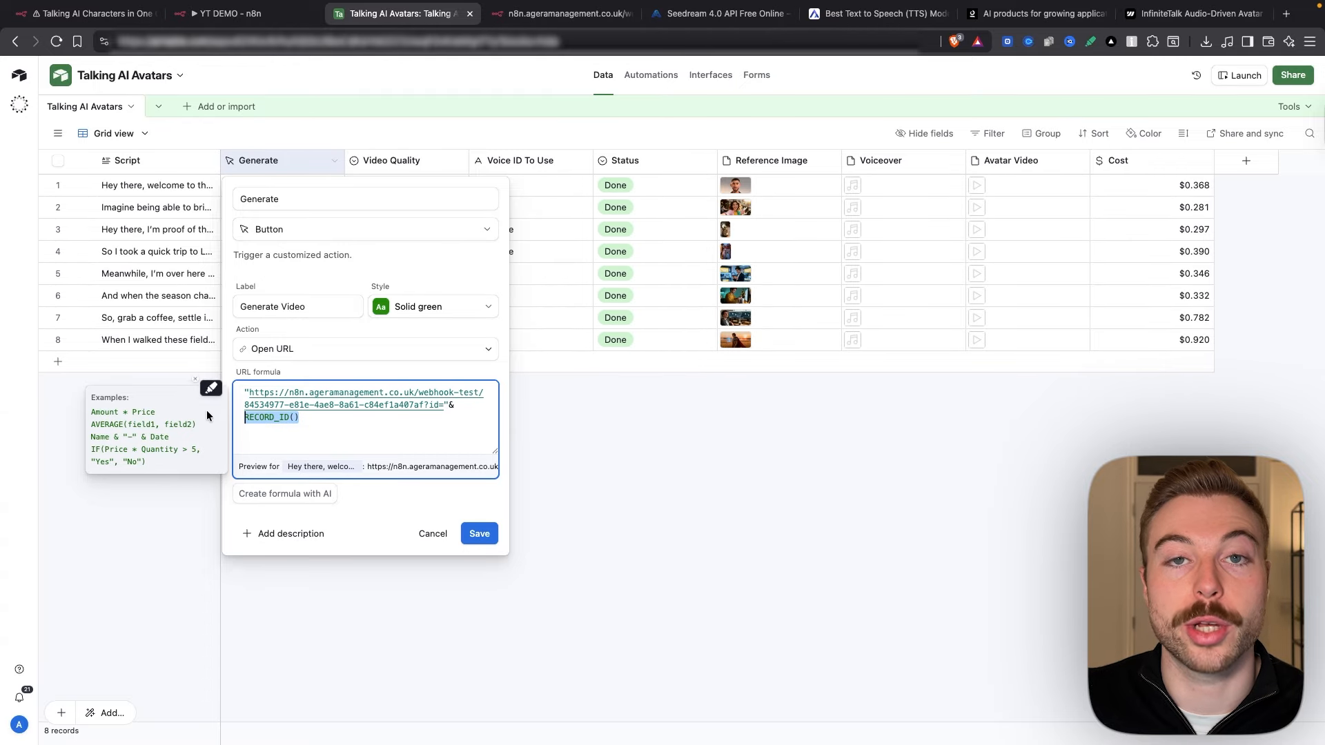
pyautogui.click(479, 532)
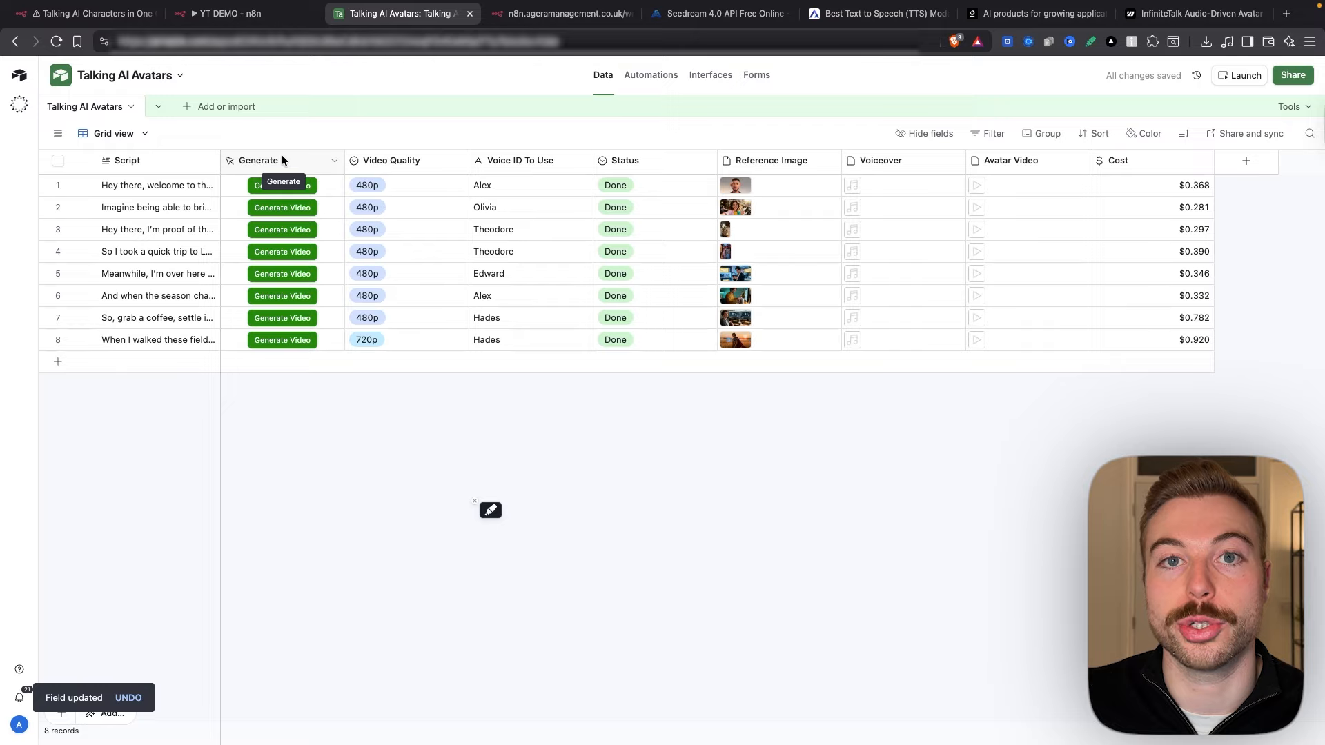
# Step: Listen for a test event, set row 3's Video Quality to 720p, and trigger its Generate Video button
pyautogui.click(197, 17)
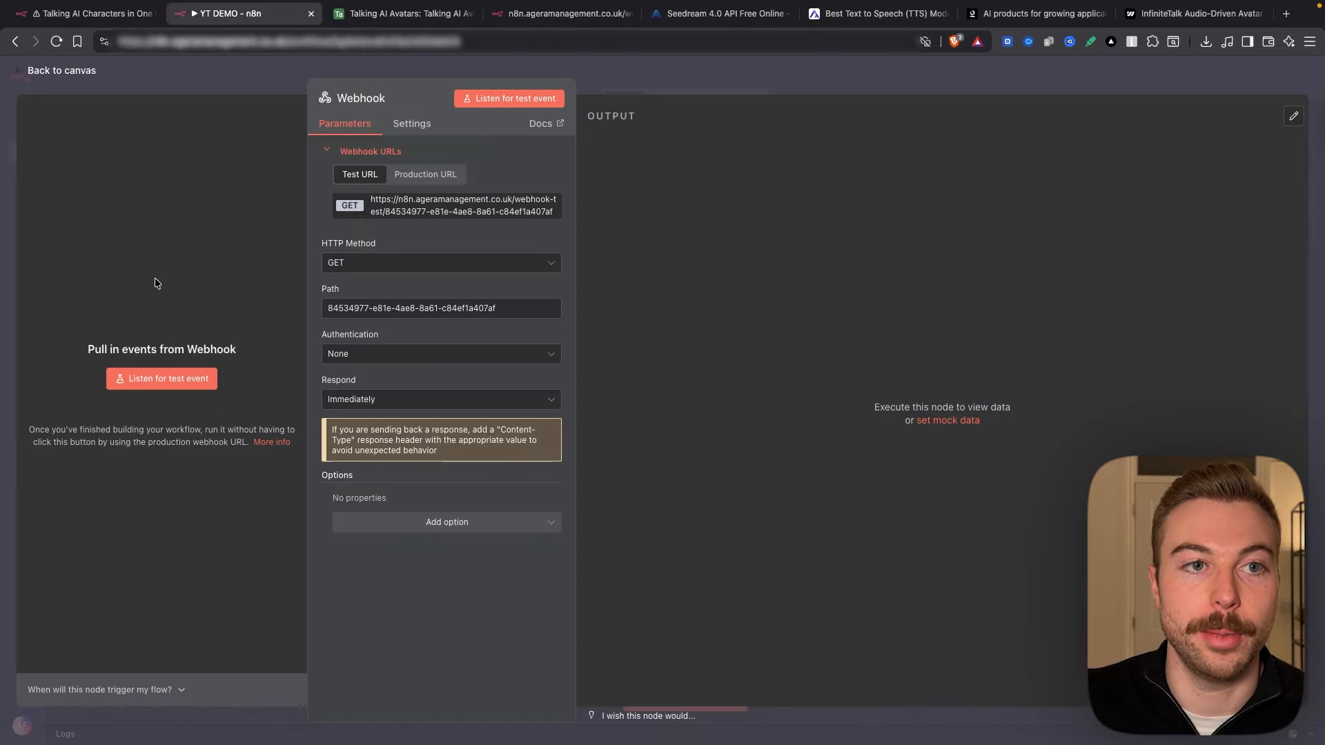
pyautogui.click(176, 378)
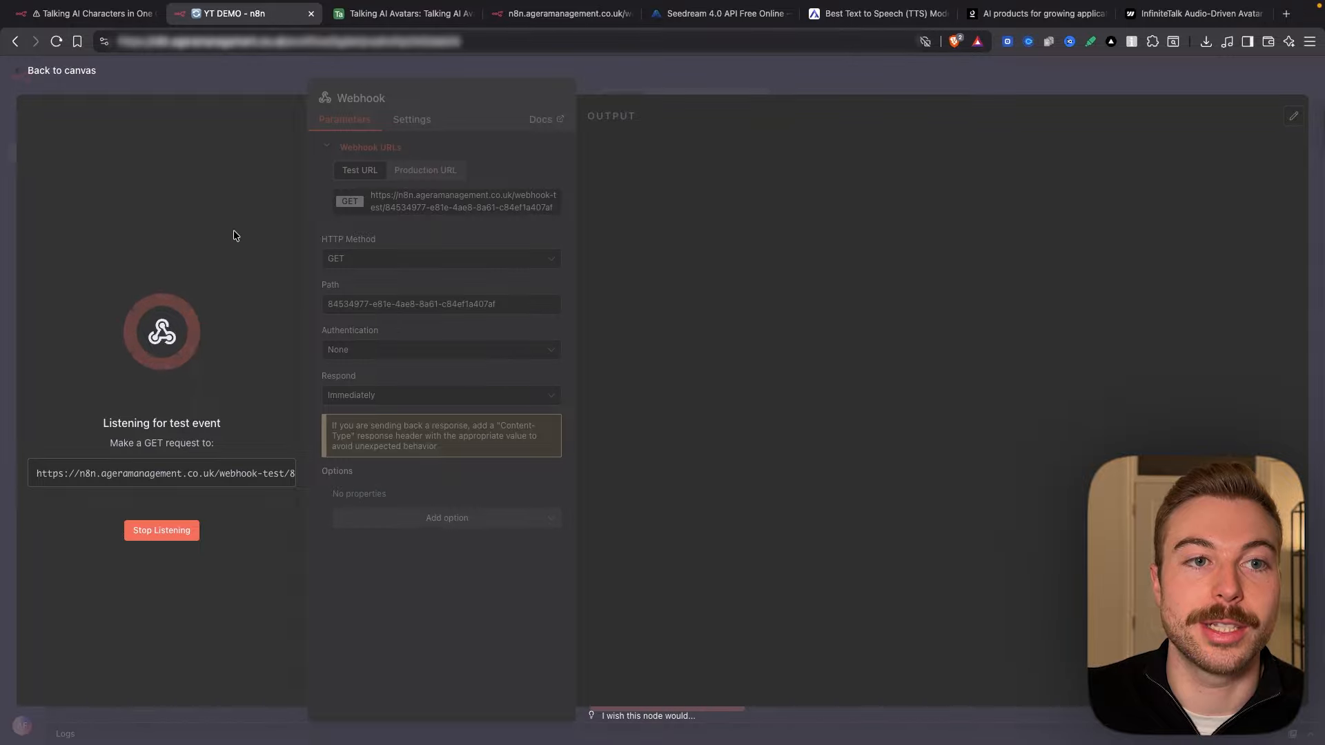
pyautogui.click(400, 13)
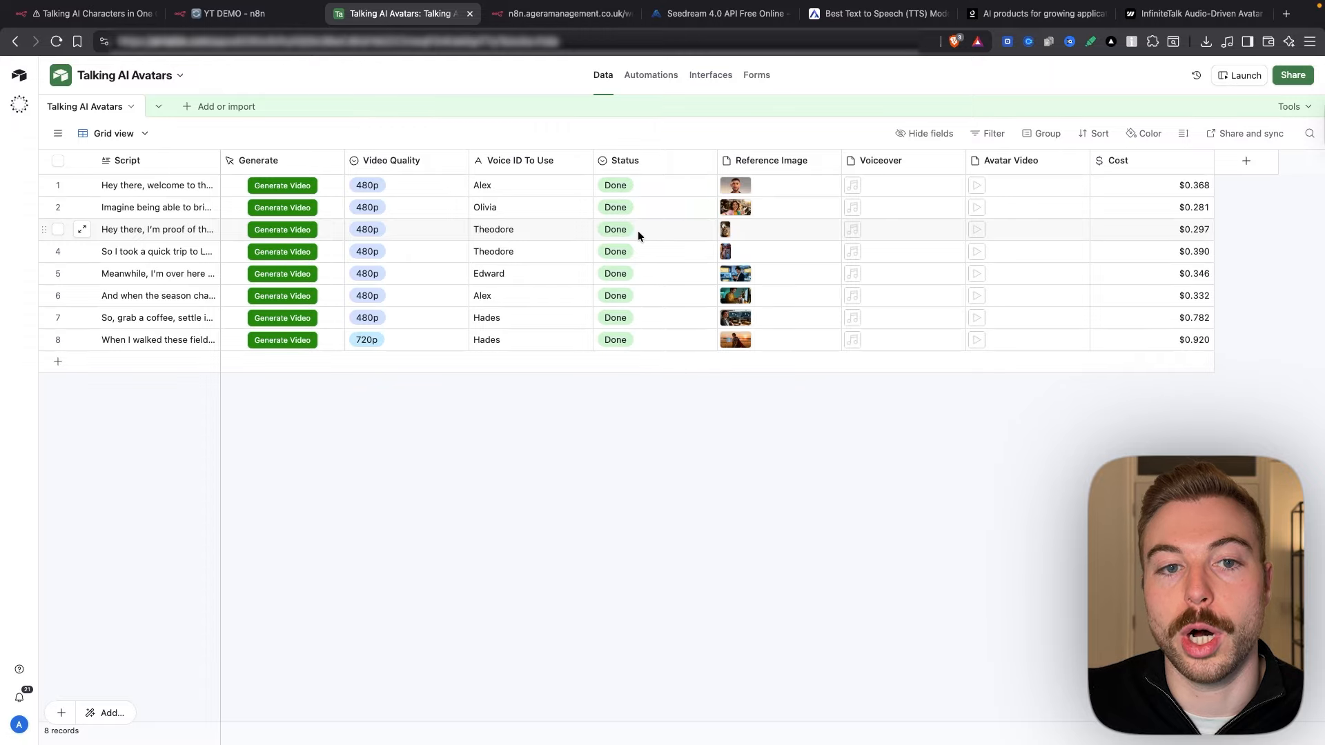
pyautogui.click(437, 229)
pyautogui.click(414, 234)
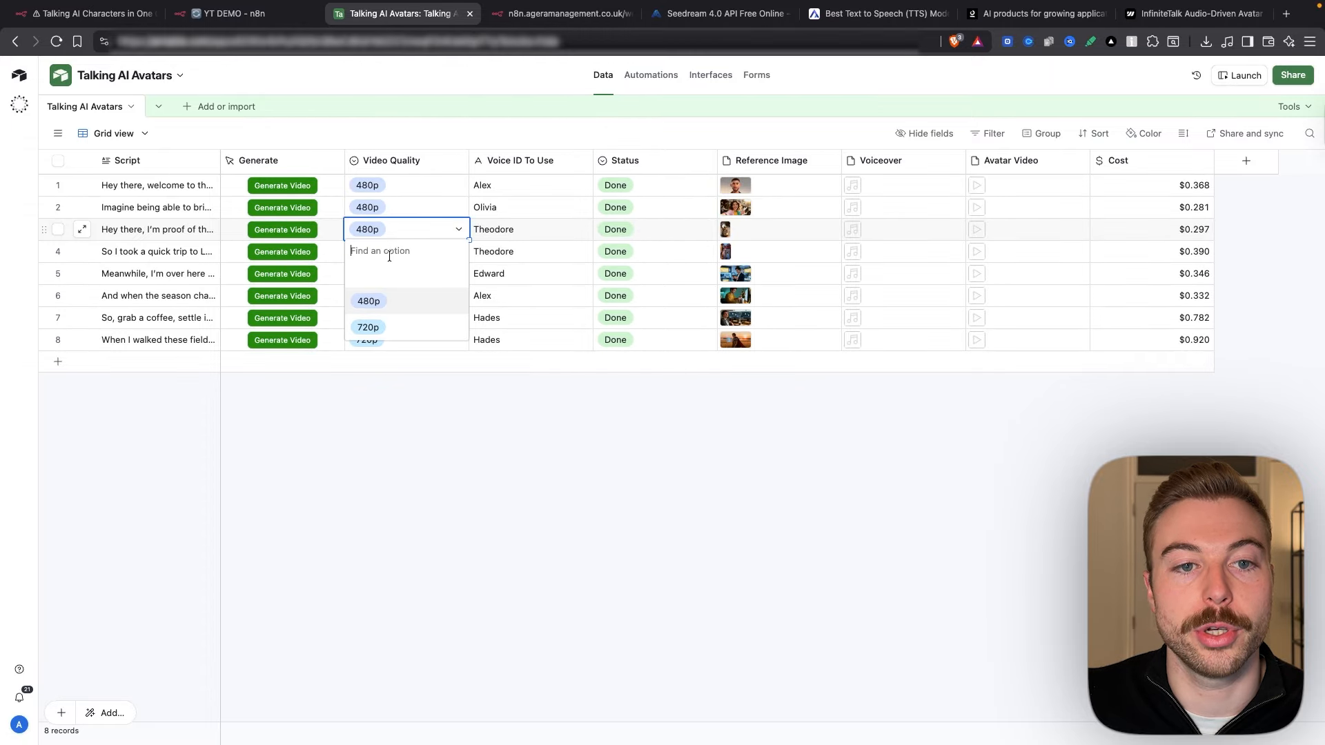
pyautogui.click(381, 330)
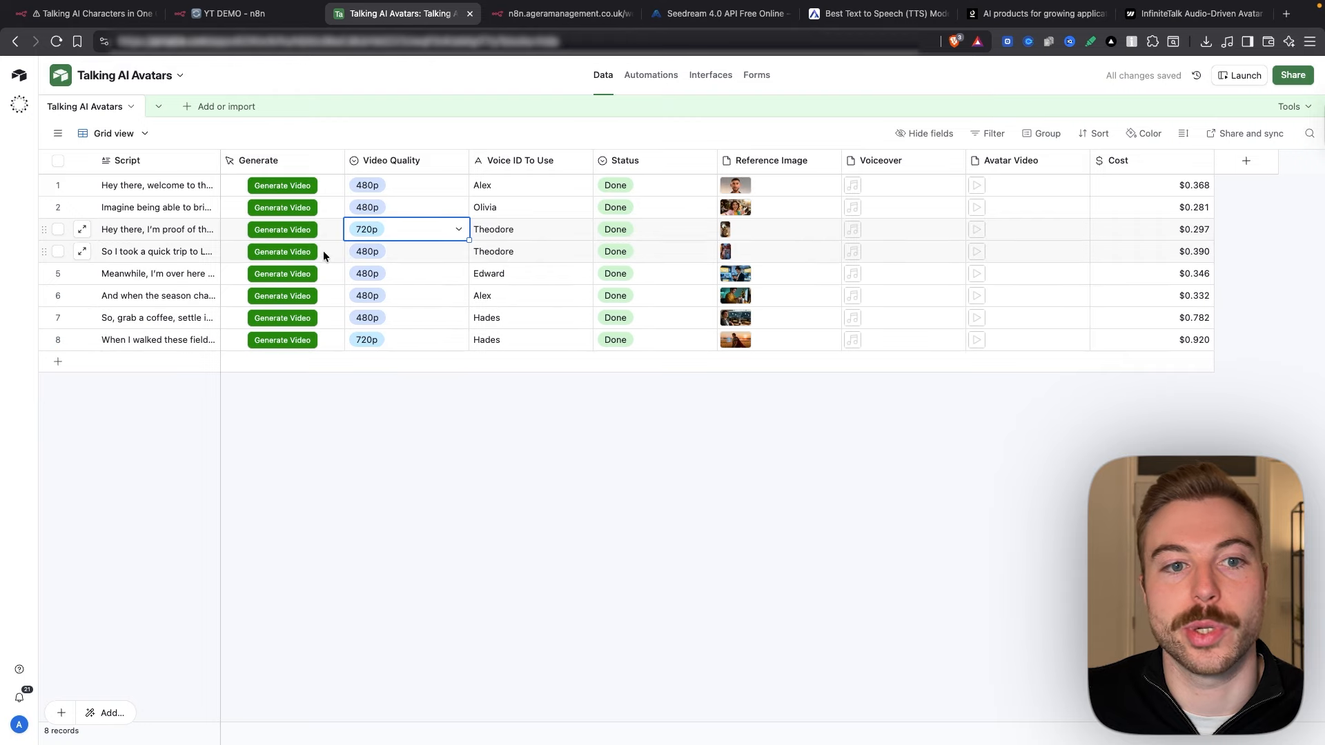
pyautogui.click(274, 232)
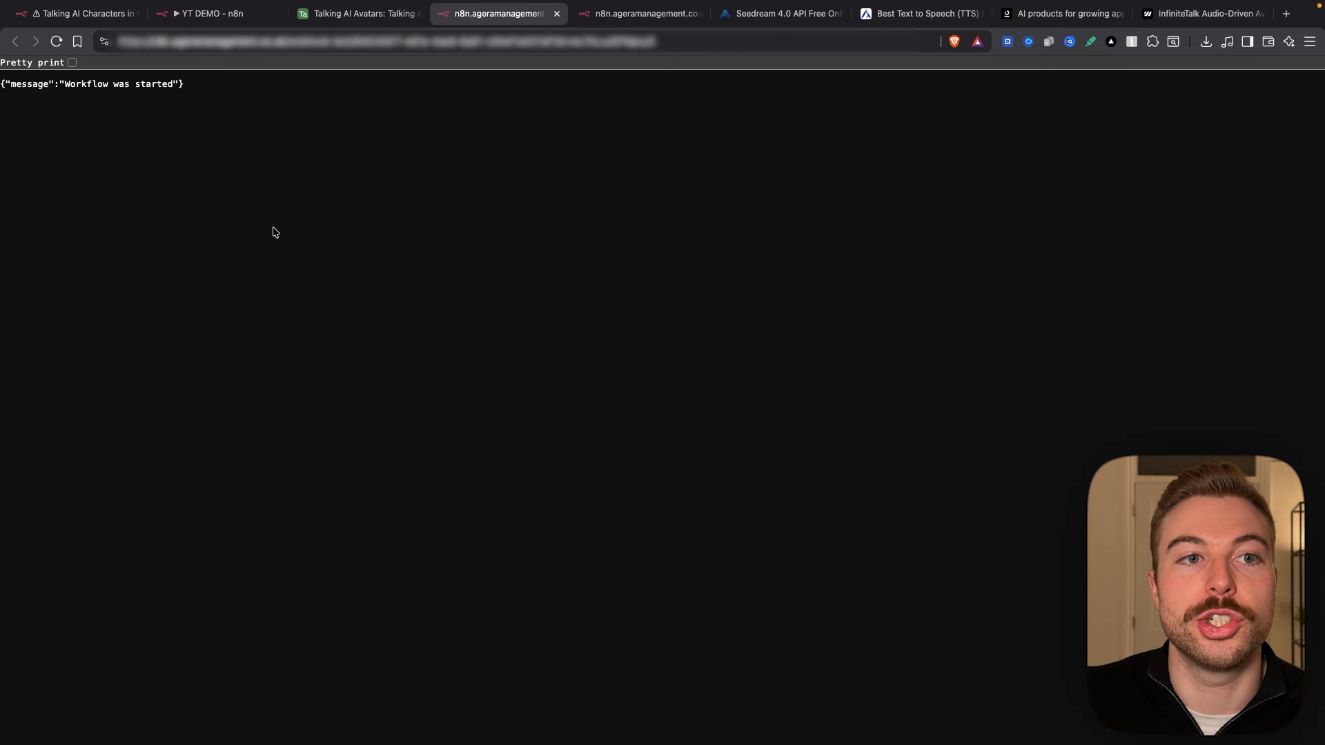
pyautogui.click(177, 20)
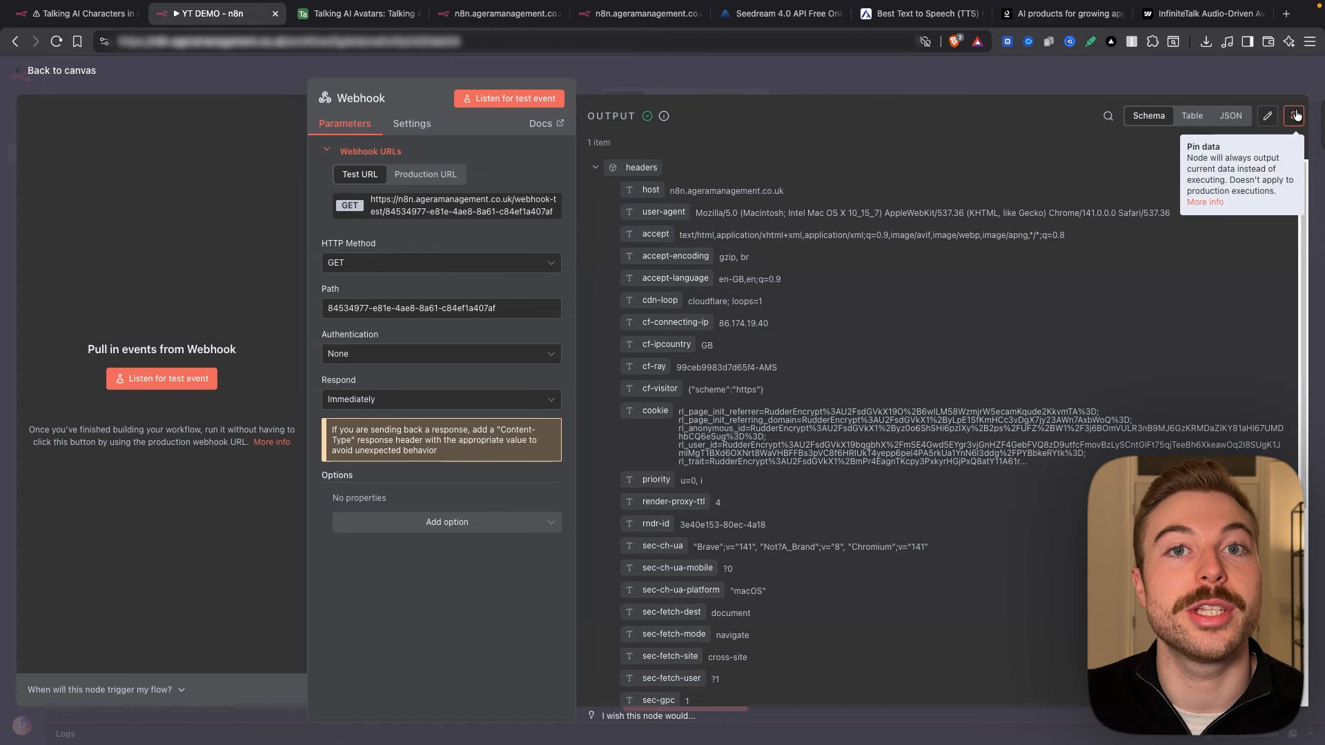
# Step: Pin the received webhook data and locate the incoming query id value
pyautogui.click(1294, 116)
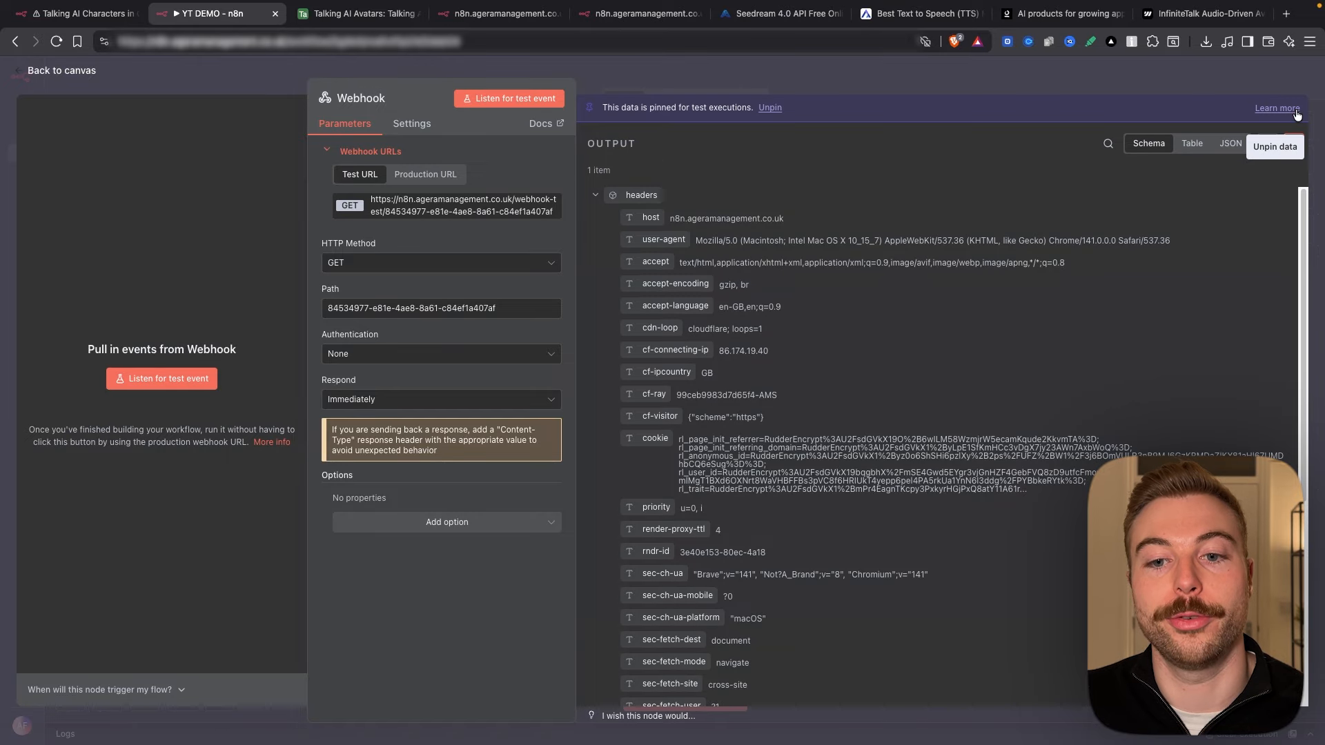
pyautogui.click(596, 195)
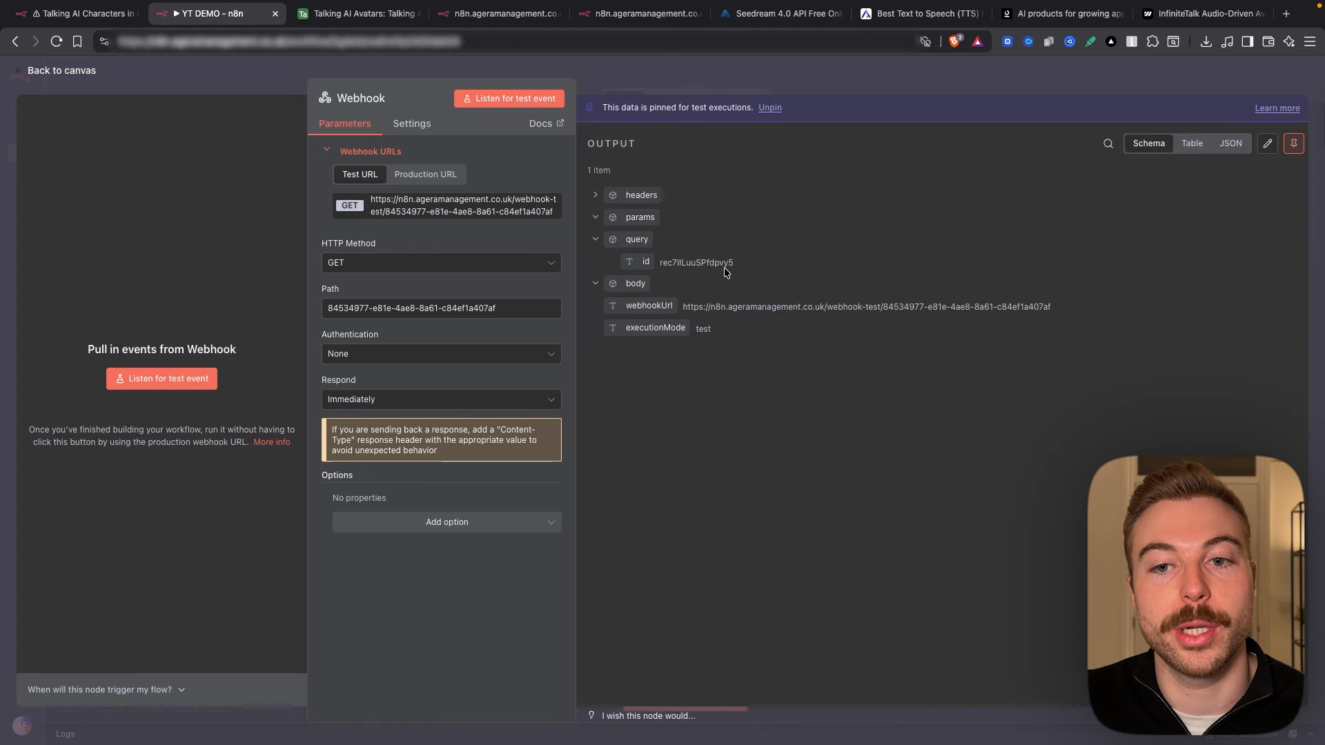
pyautogui.moveTo(735, 266); pyautogui.dragTo(660, 266)
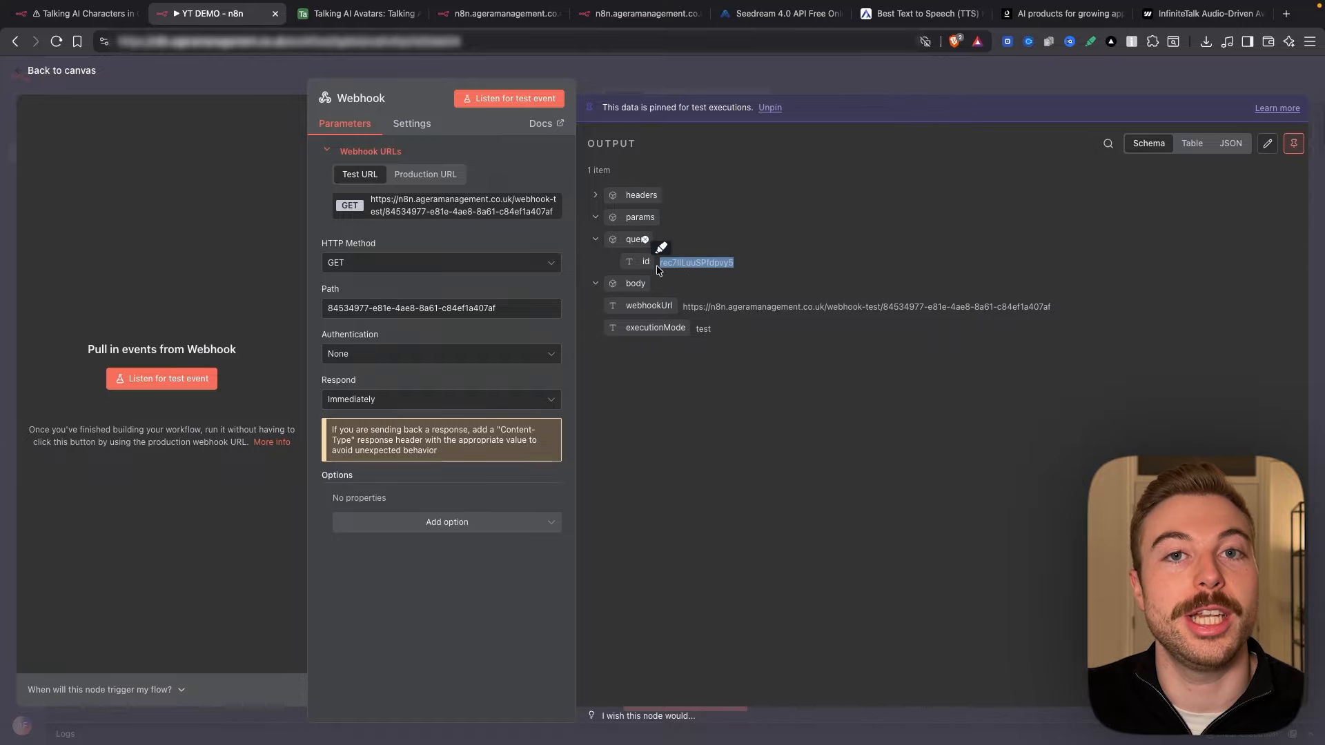
# Step: Add an Airtable 'Get a record' step after the Webhook
pyautogui.click(715, 75)
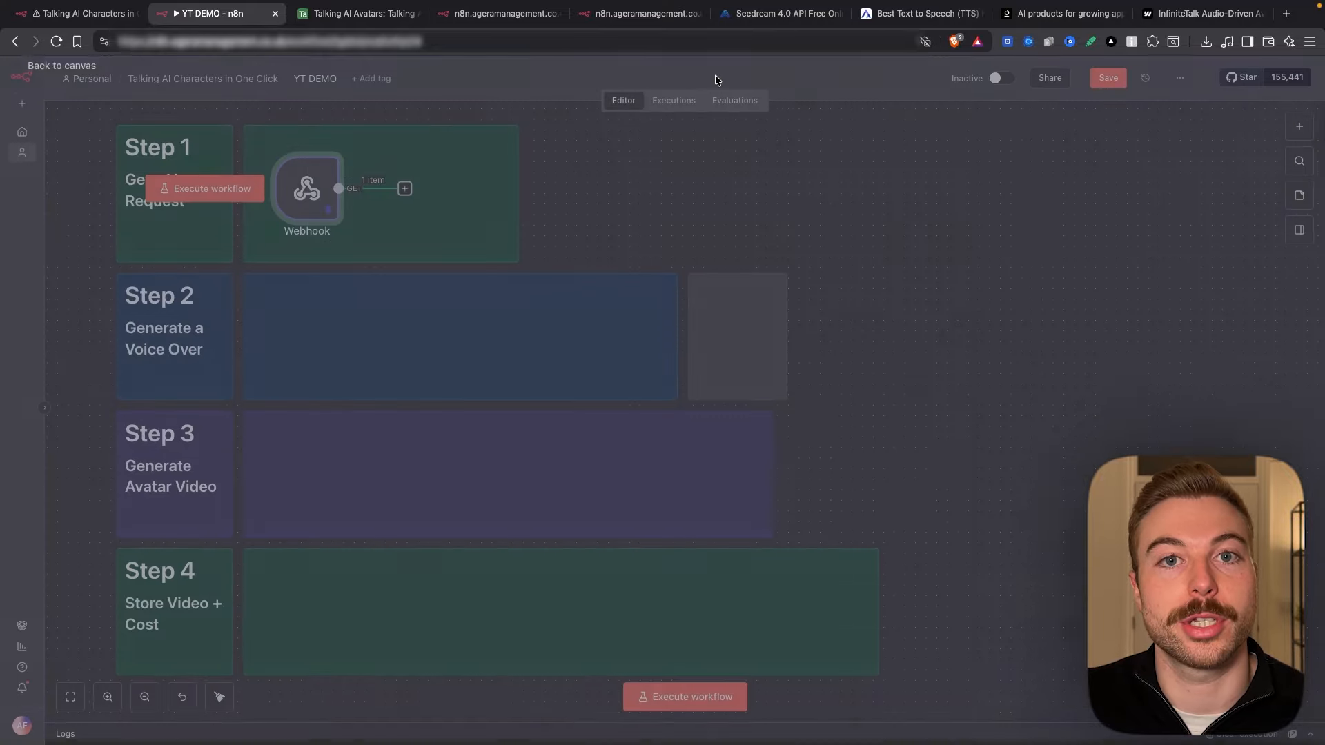
pyautogui.click(405, 189)
pyautogui.write('air')
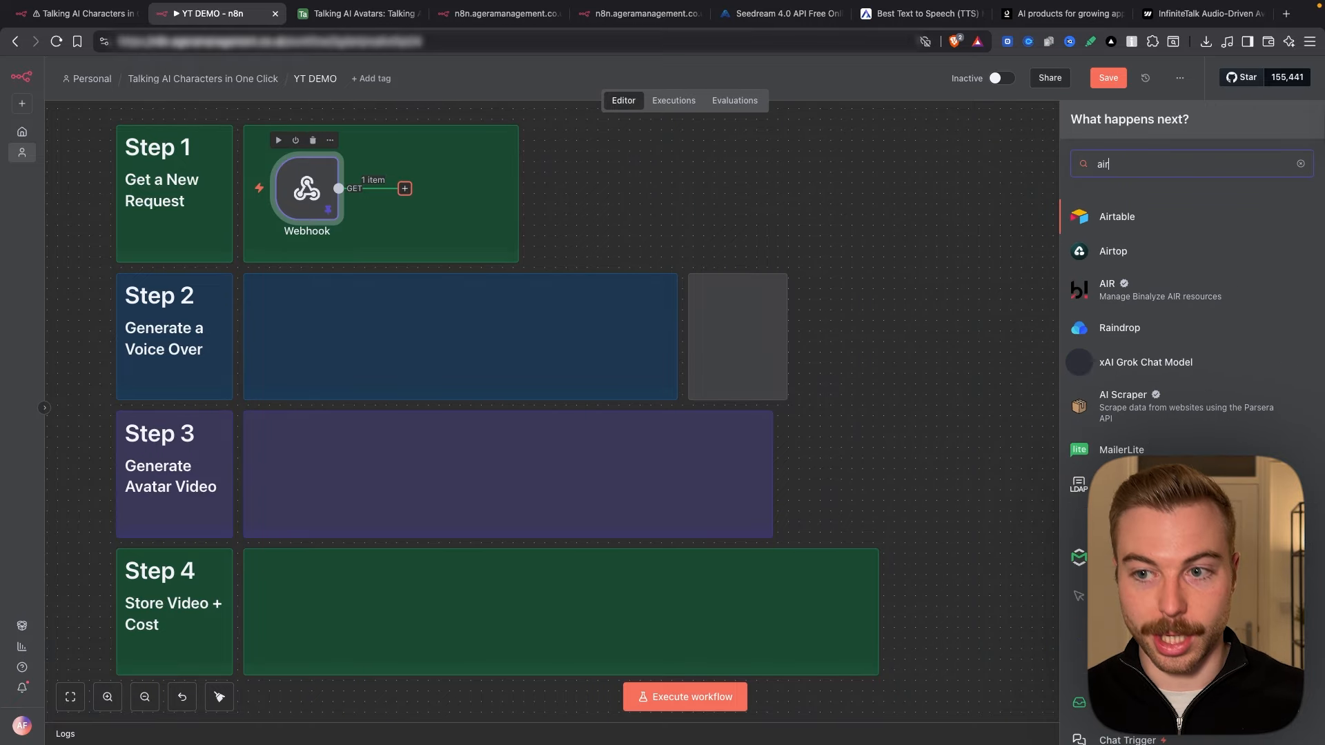
pyautogui.press('Return')
pyautogui.write('get')
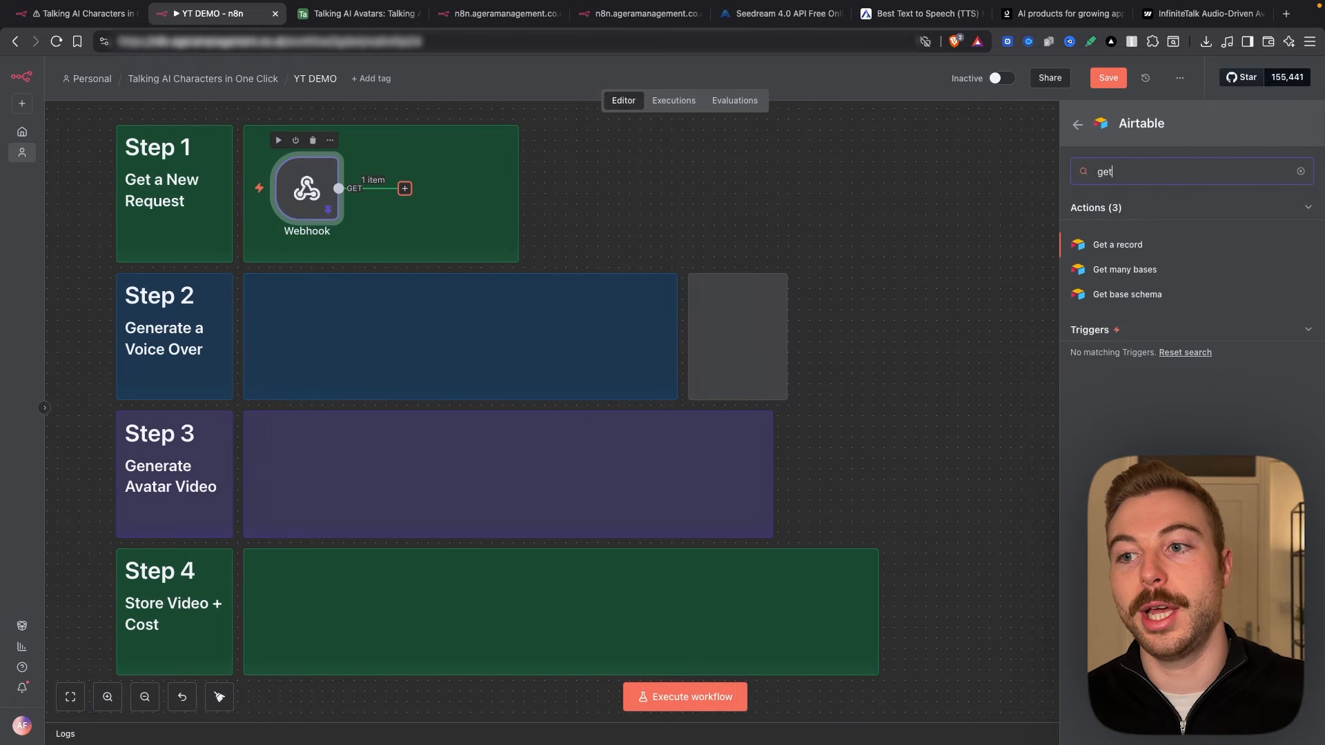
pyautogui.click(1105, 249)
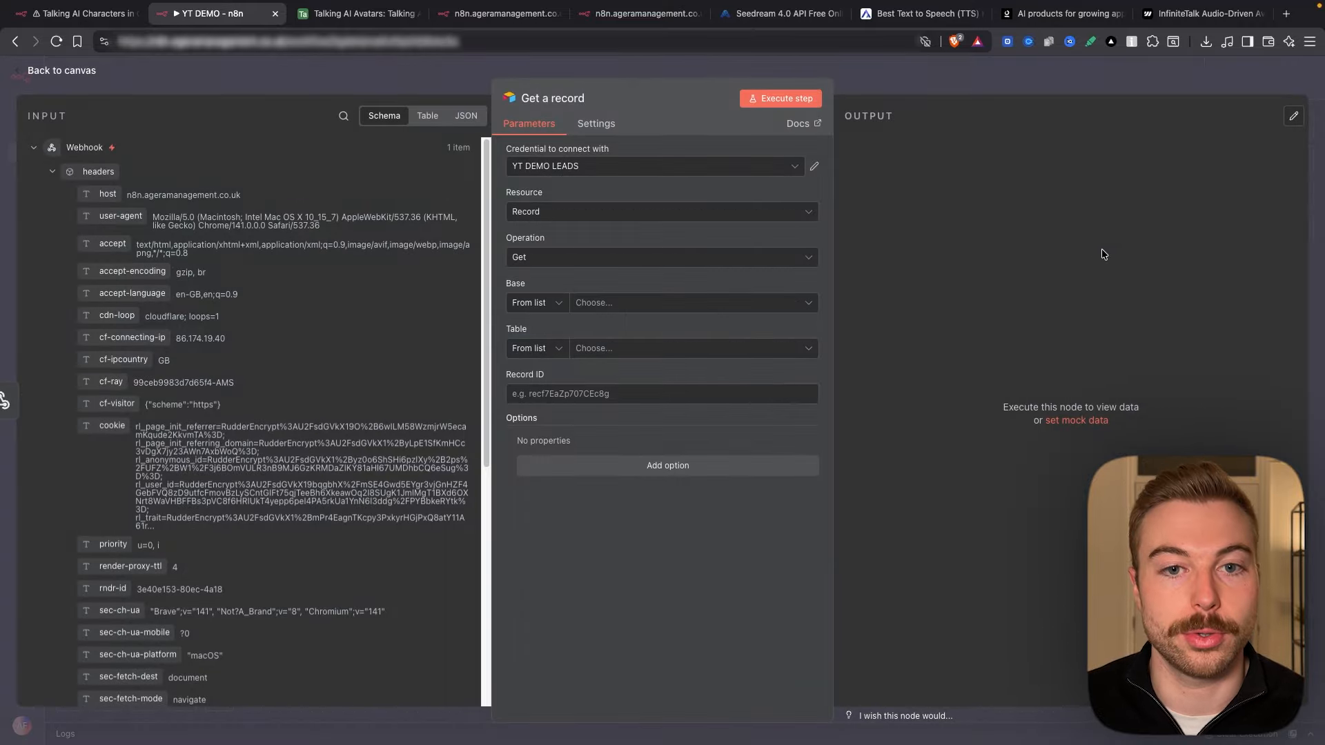
# Step: Start creating a new Airtable credential for the Get a record step
pyautogui.click(625, 167)
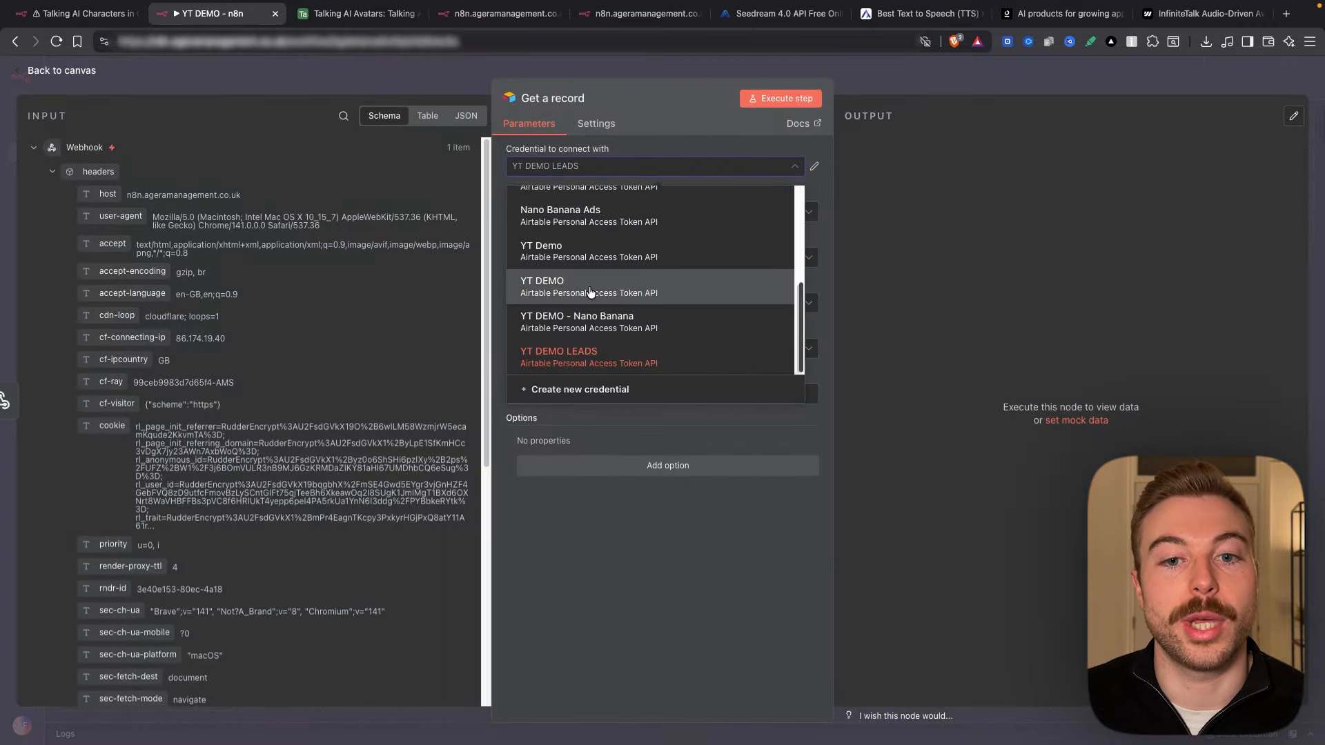
pyautogui.click(585, 390)
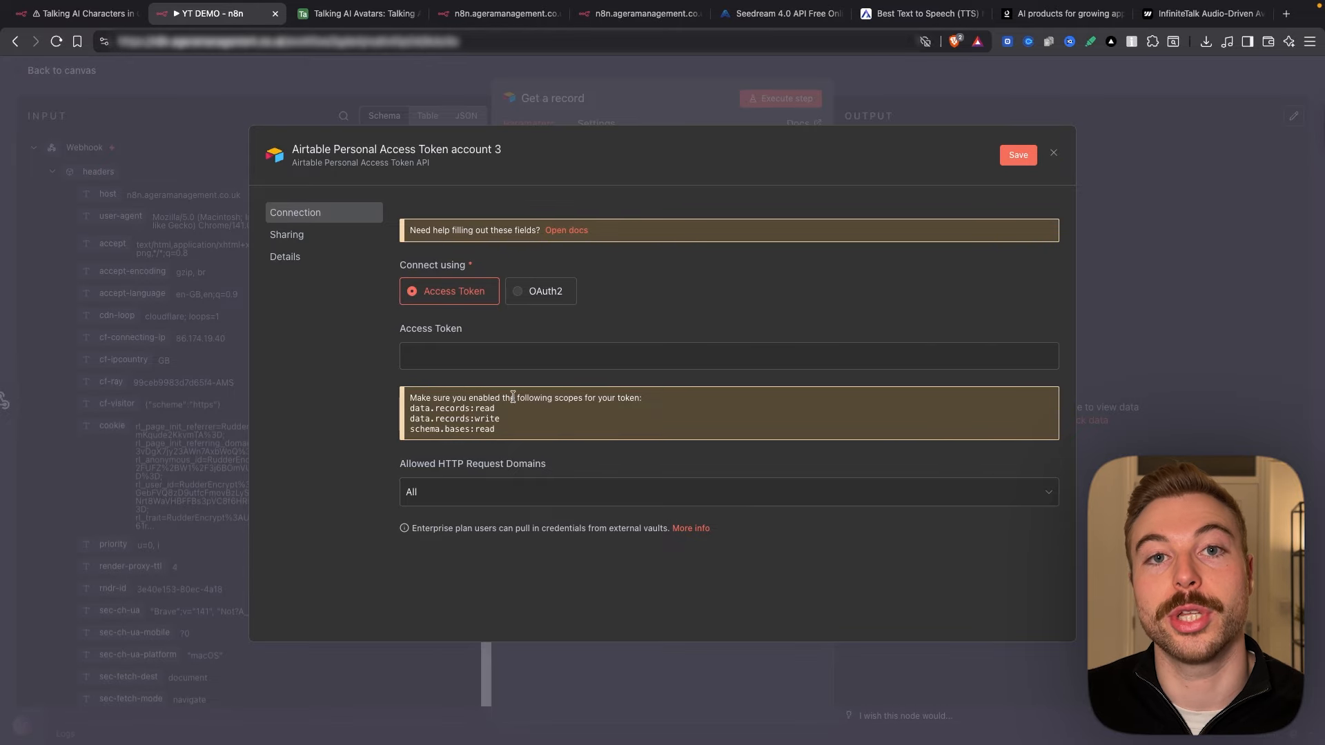
pyautogui.click(378, 7)
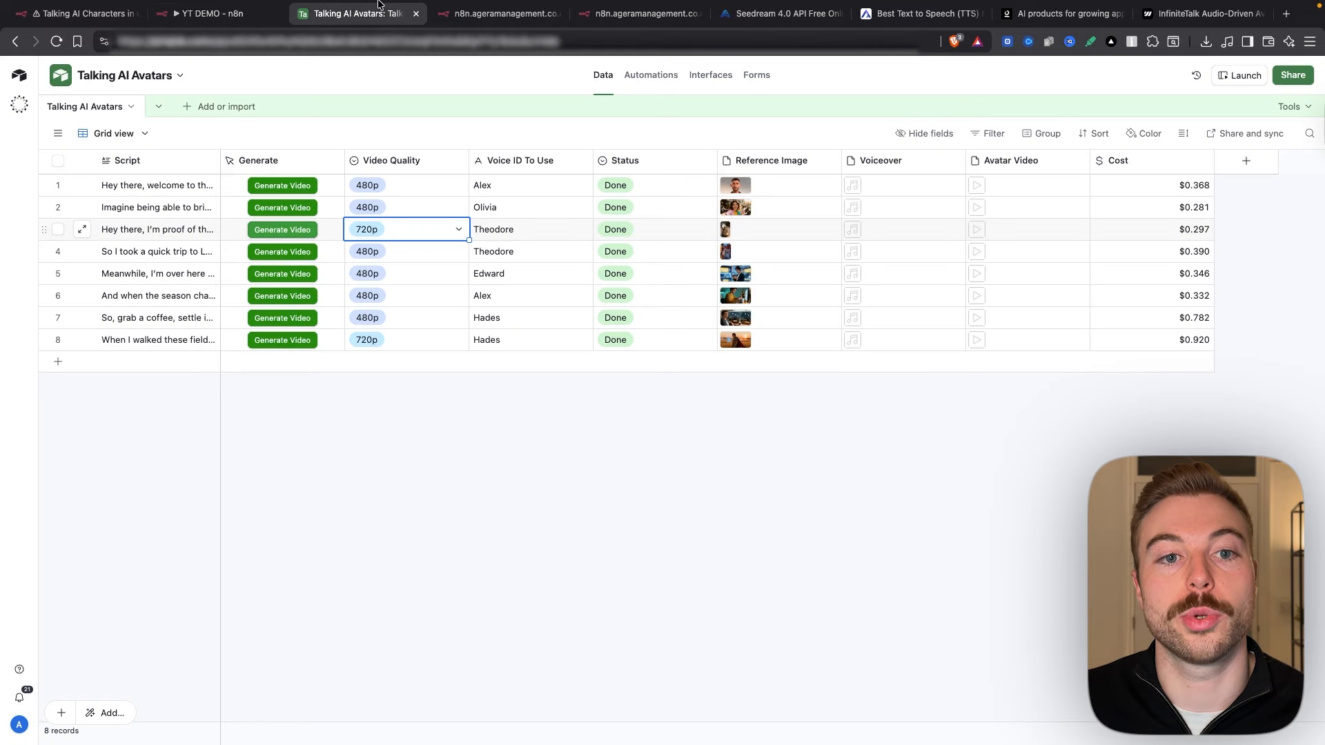
# Step: Go to Airtable Builder Hub's Personal access tokens and start a new token
pyautogui.click(438, 483)
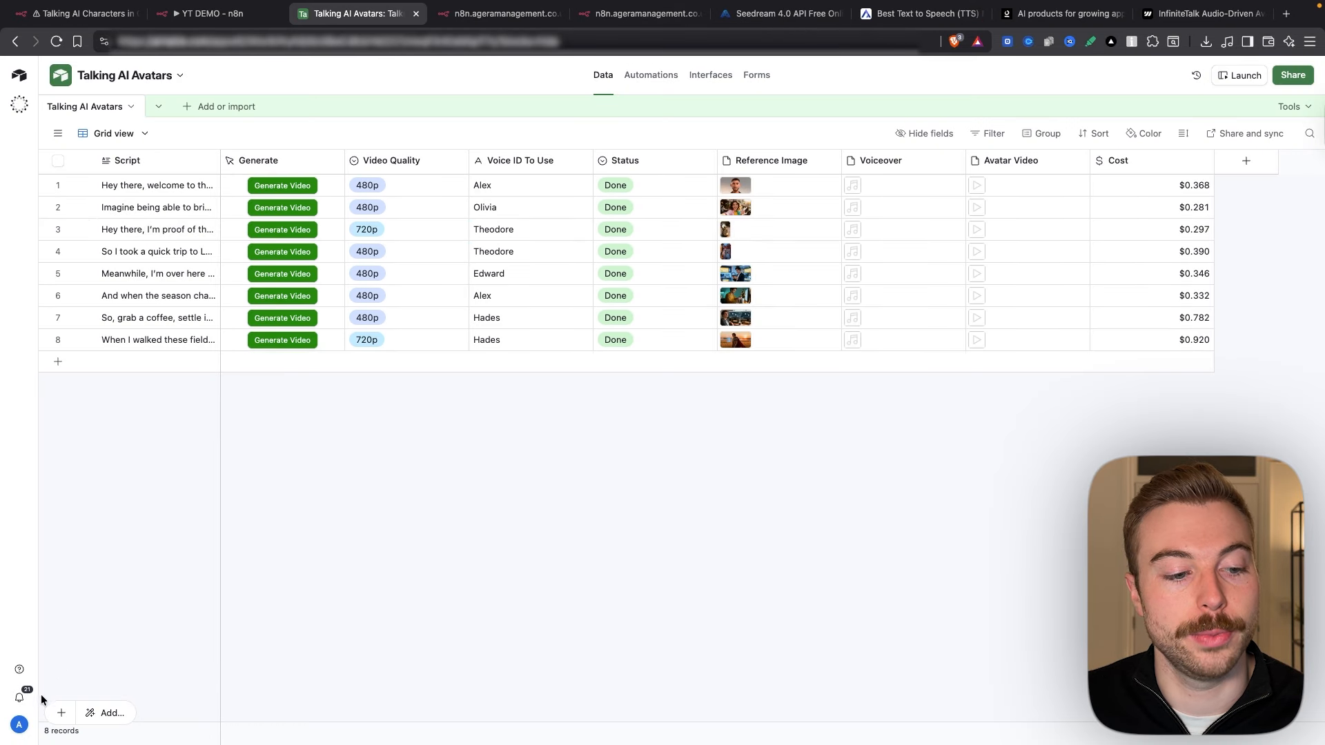
pyautogui.click(20, 724)
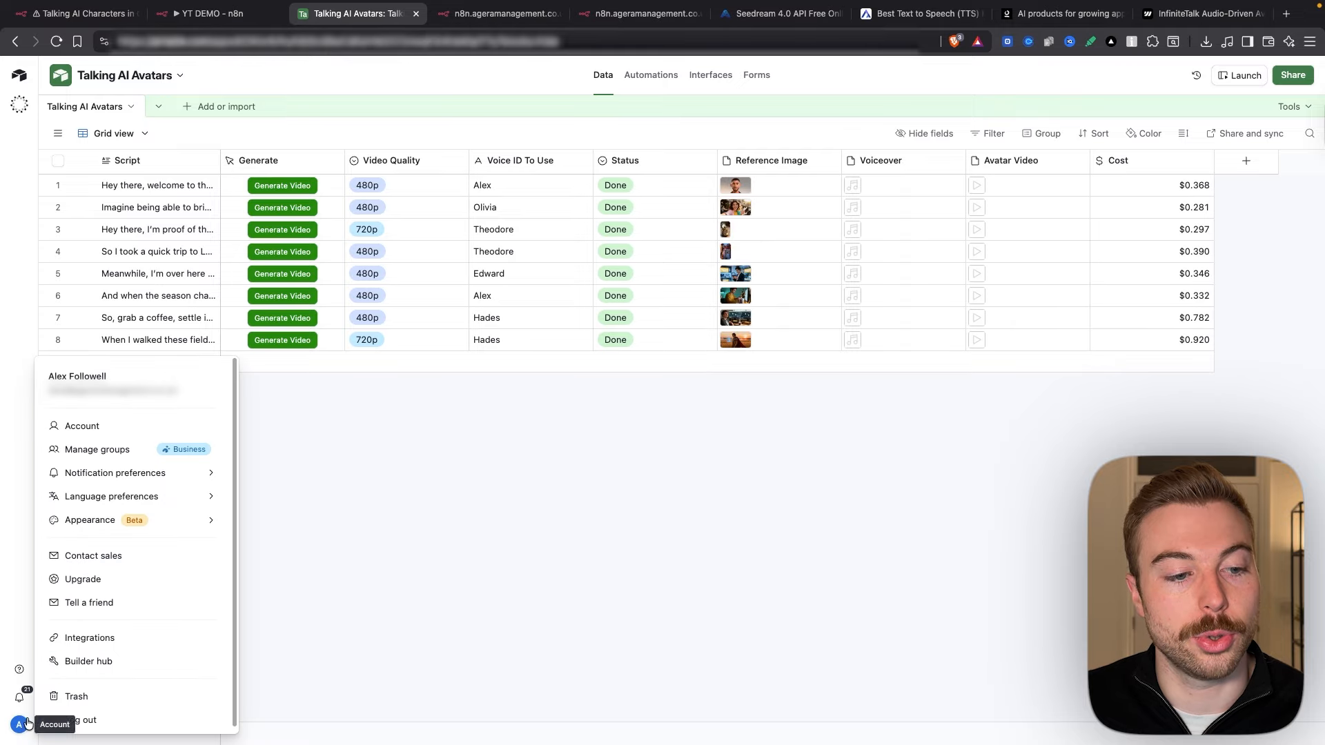
pyautogui.click(95, 661)
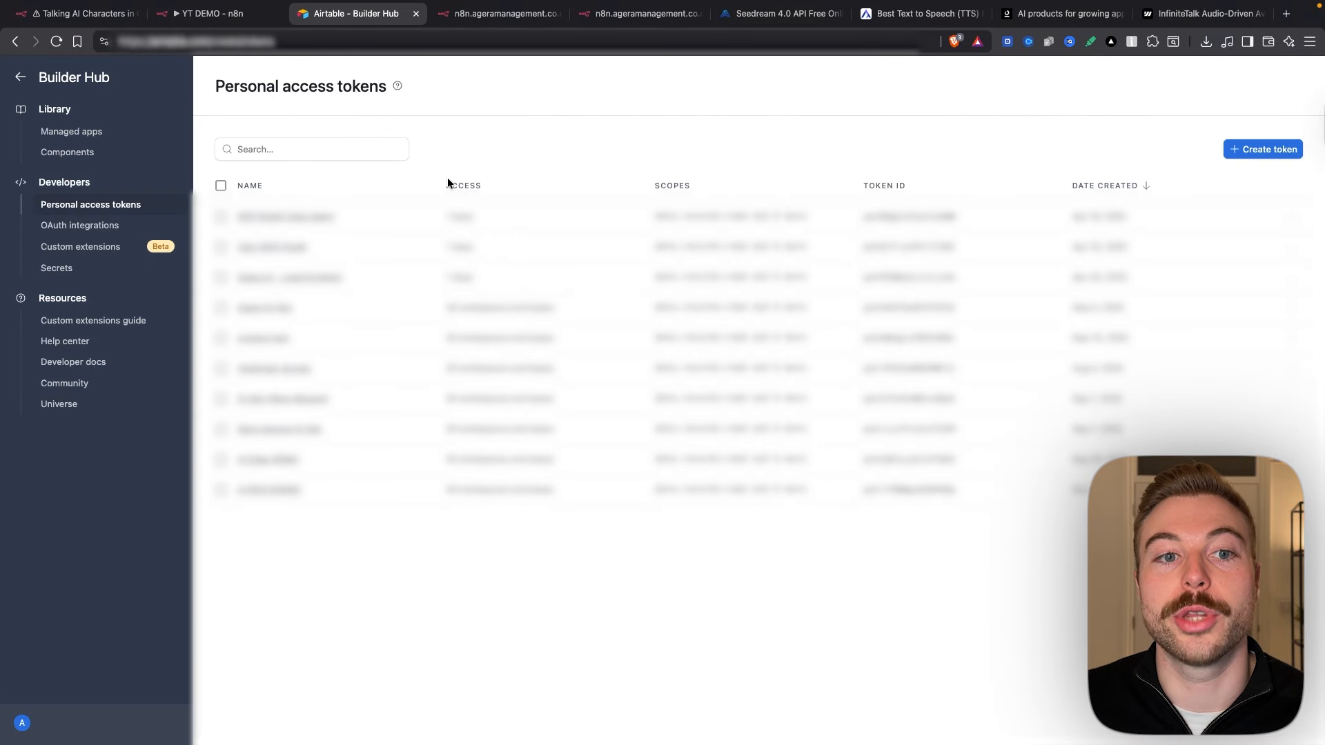
pyautogui.click(1273, 150)
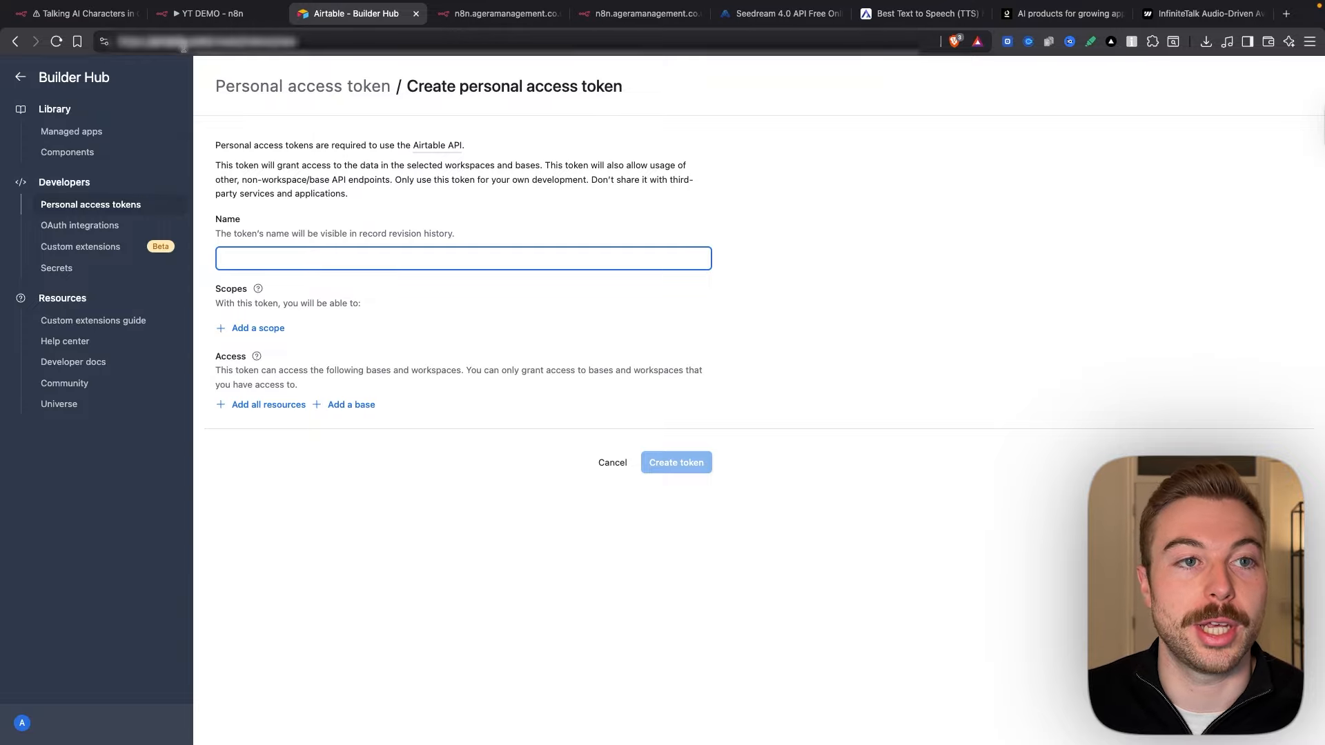
pyautogui.click(207, 13)
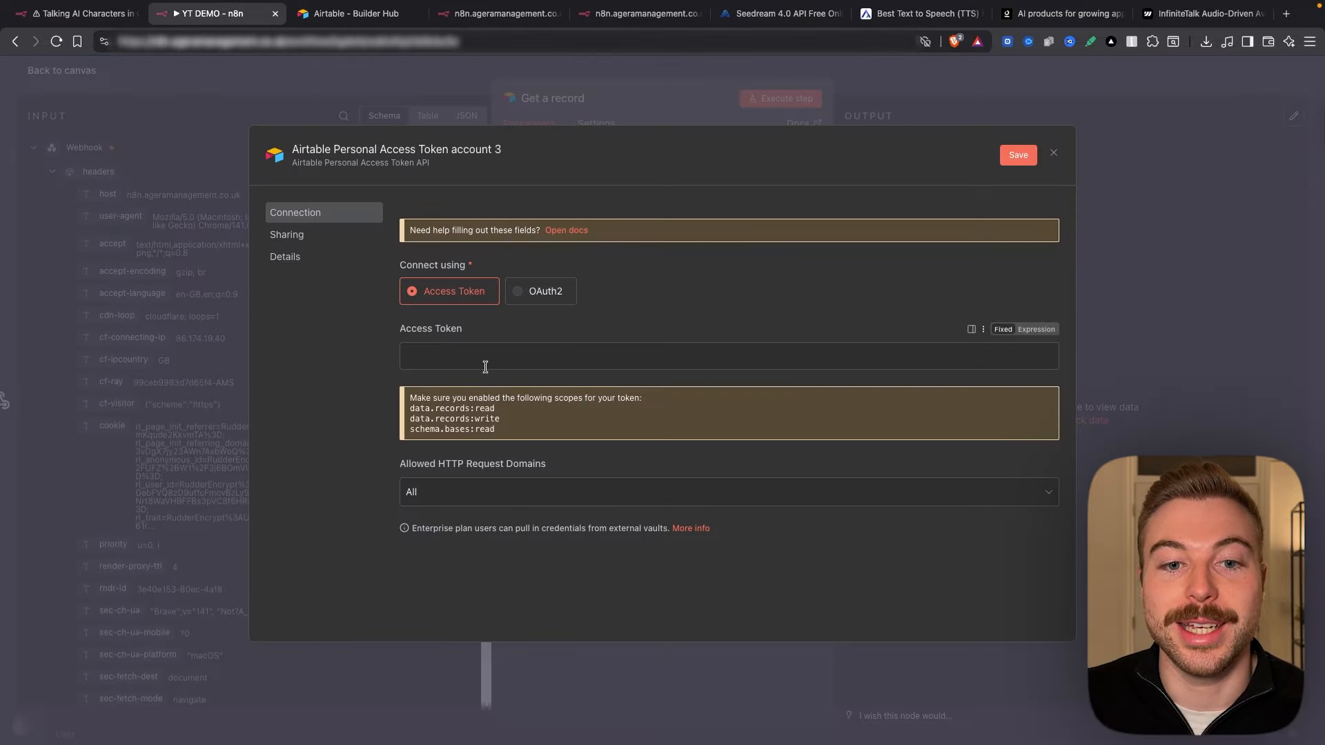
# Step: Use the existing Agera Bases credential and return Airtable to the Talking AI Avatars base
pyautogui.click(800, 124)
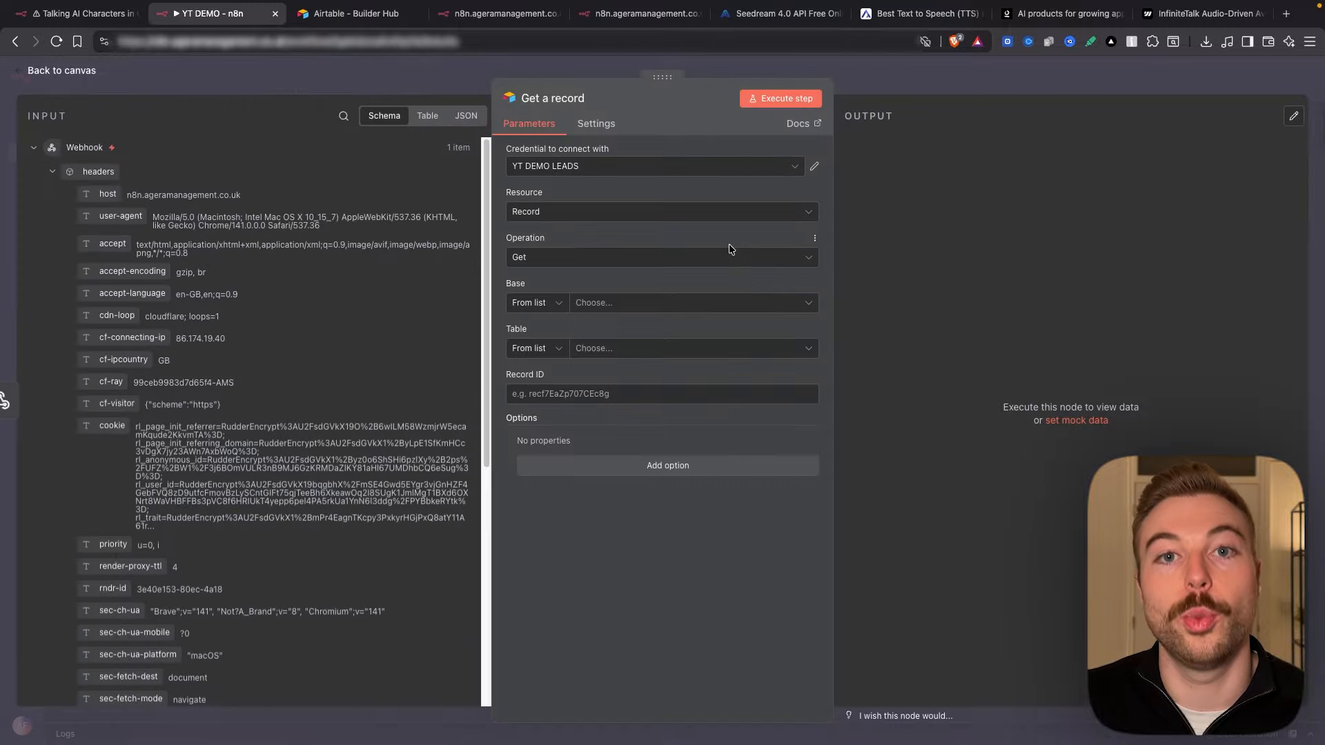
pyautogui.click(660, 169)
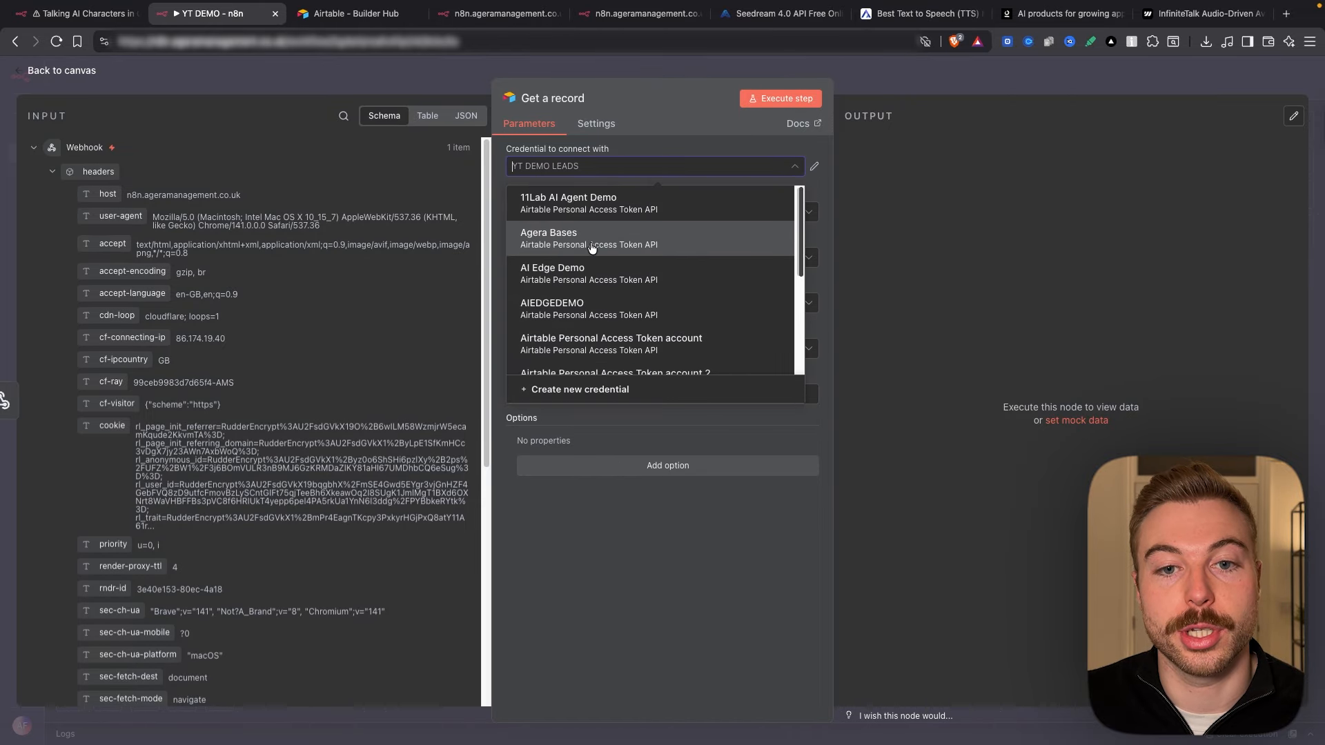
pyautogui.click(591, 242)
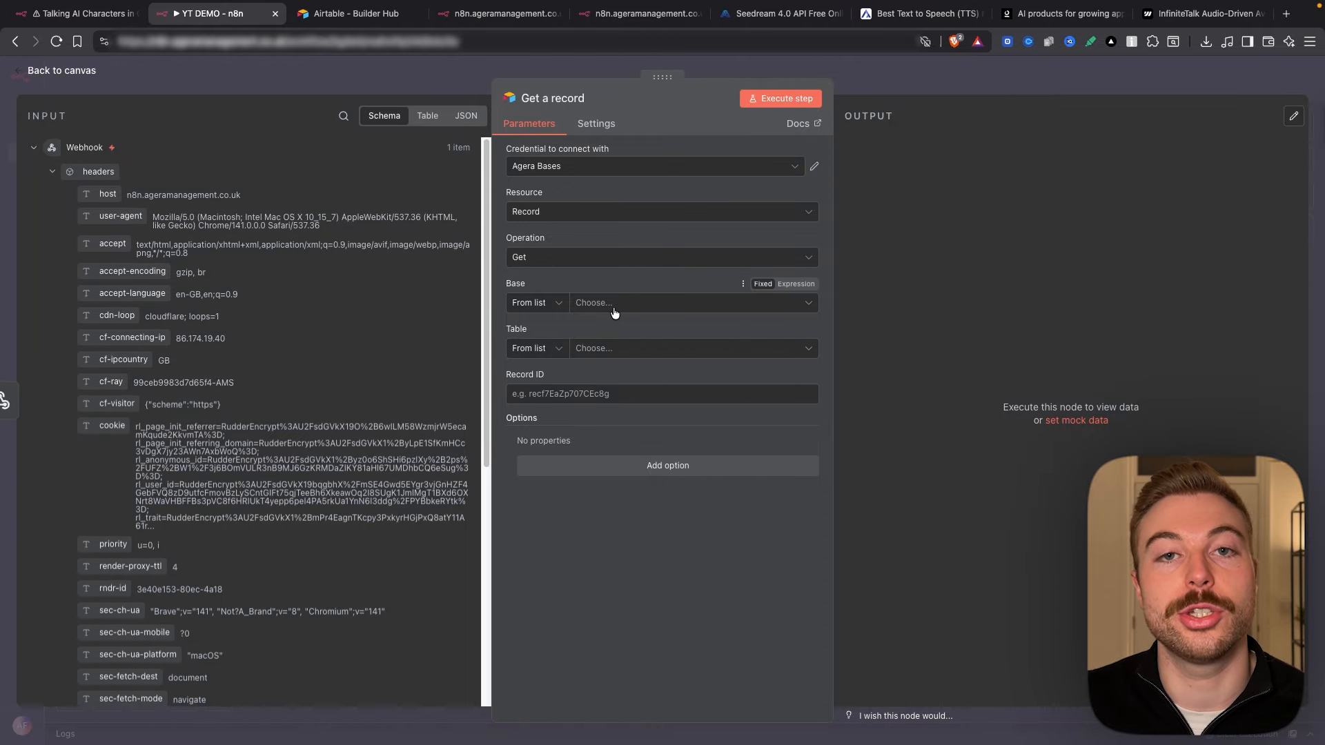
pyautogui.click(390, 21)
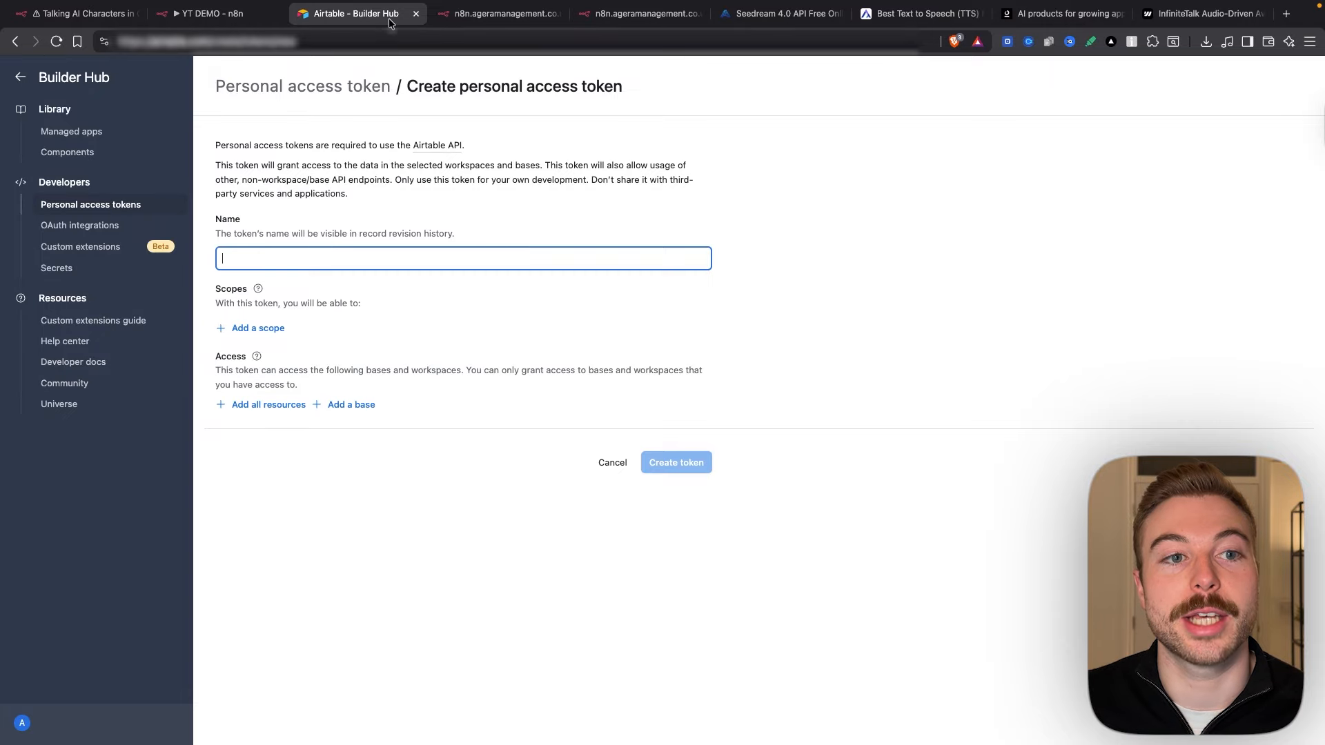
pyautogui.rightClick(15, 42)
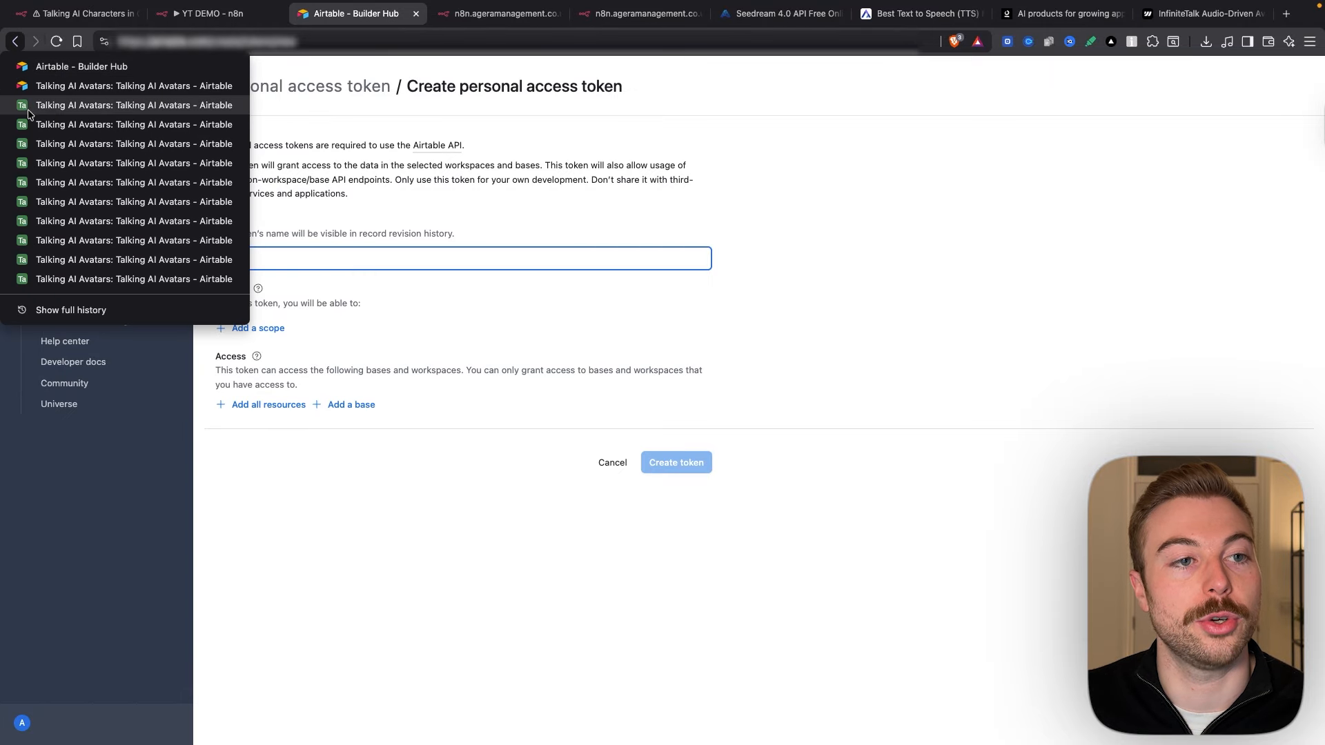
pyautogui.click(104, 86)
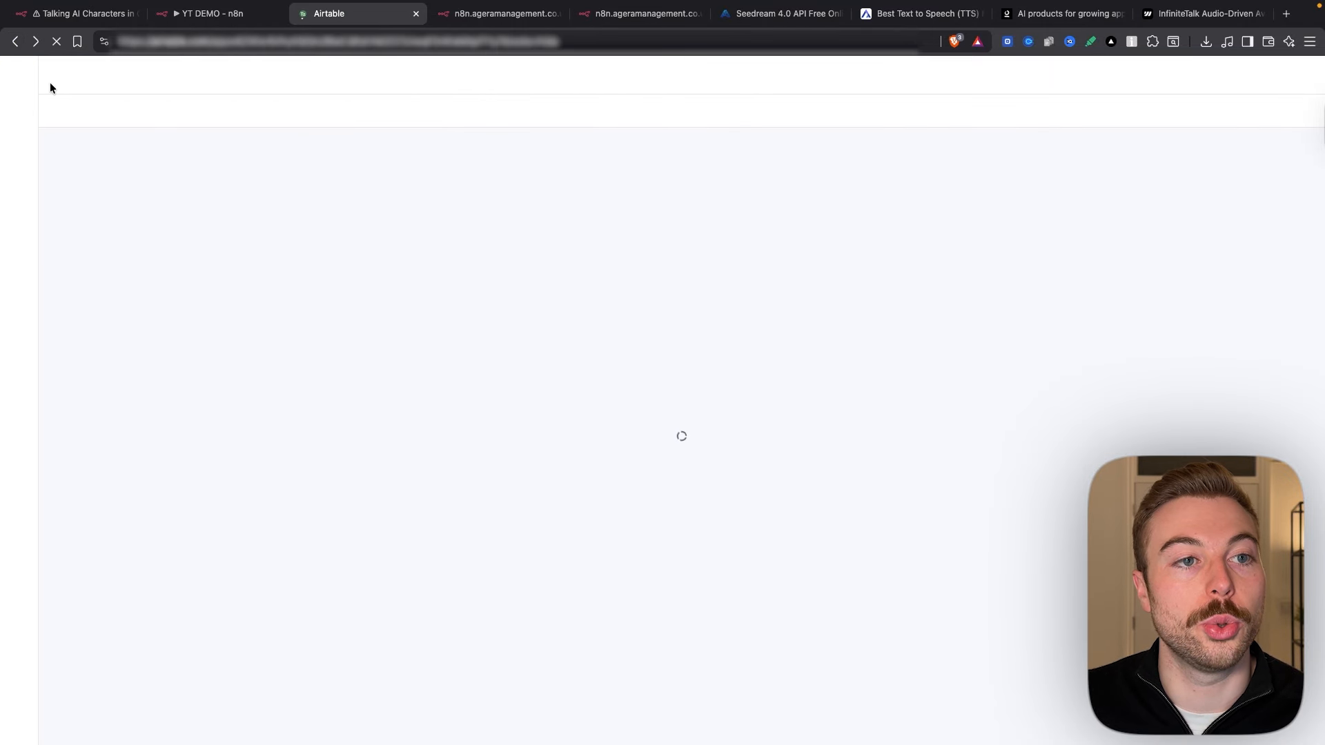
pyautogui.click(178, 14)
# Step: Choose the Talking AI Avatars base and Talking AI Avatars table for Get a record
pyautogui.click(698, 304)
pyautogui.write('talking ai')
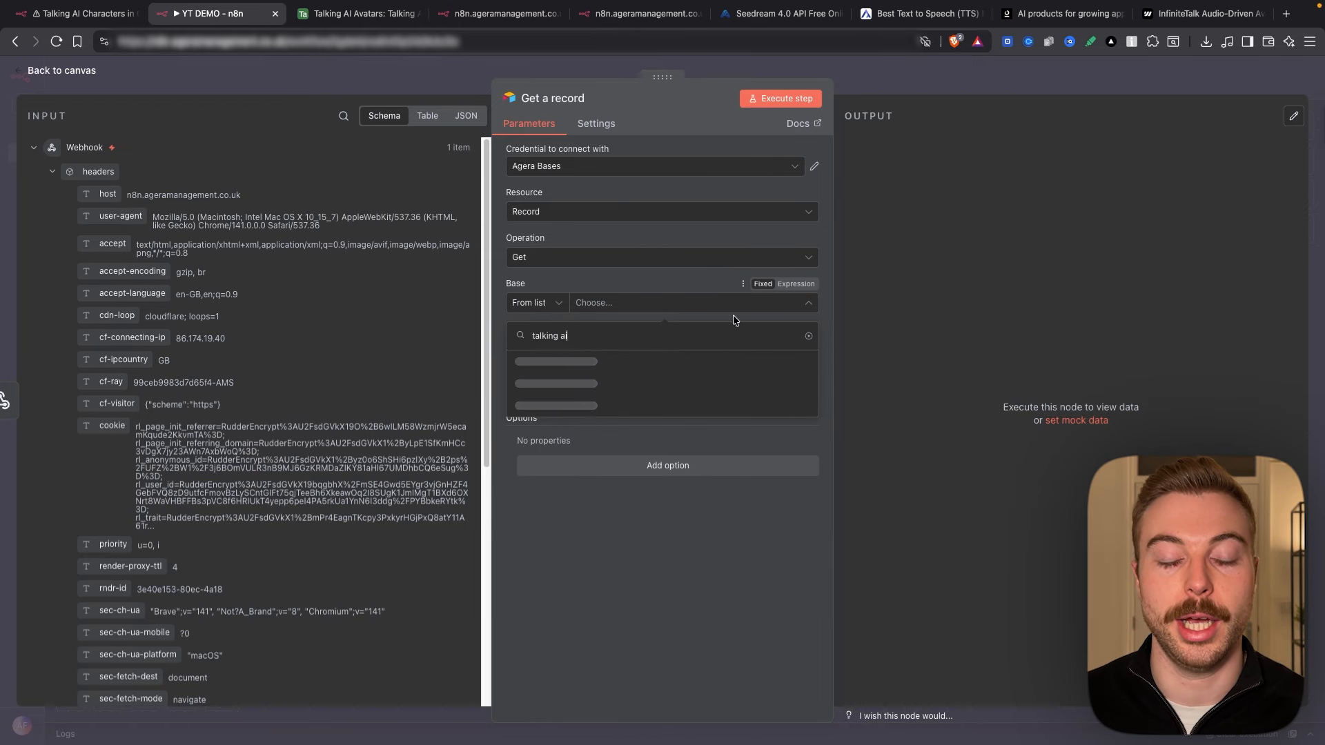
pyautogui.click(735, 360)
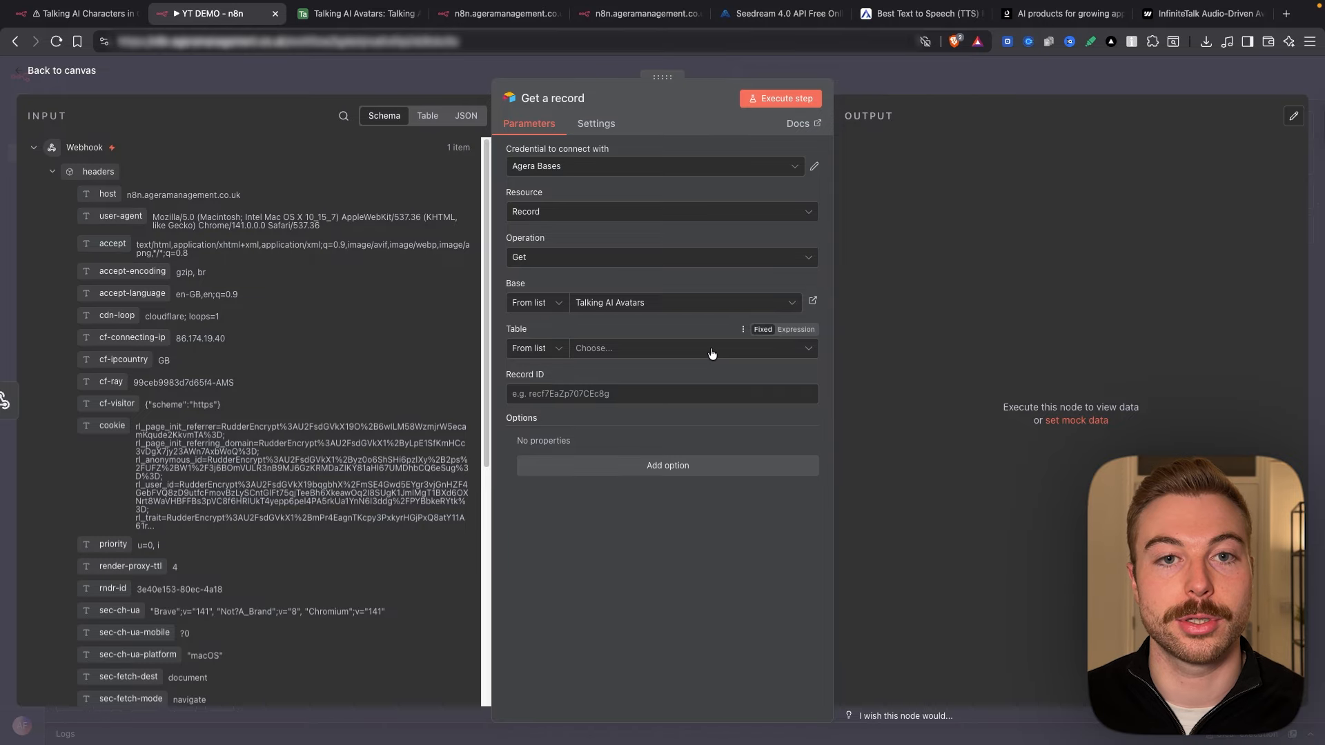
pyautogui.click(711, 353)
pyautogui.click(703, 414)
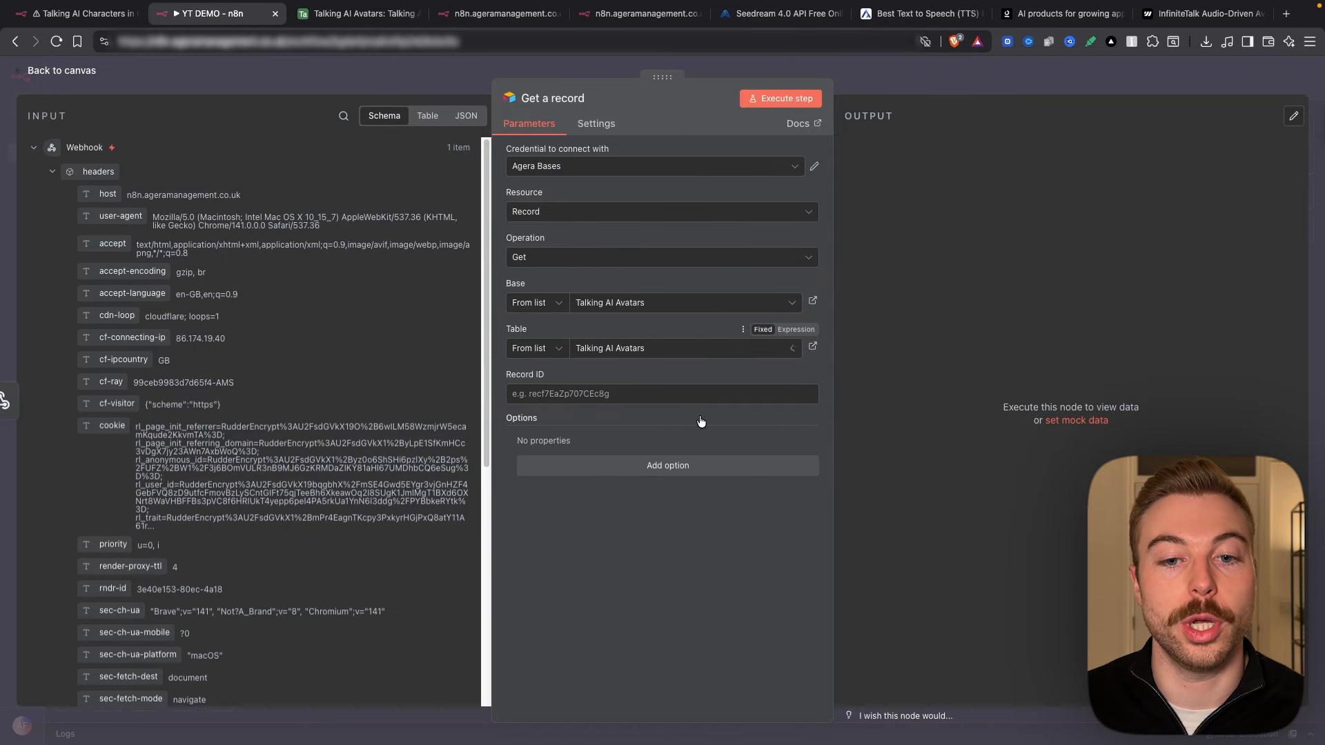
pyautogui.click(351, 13)
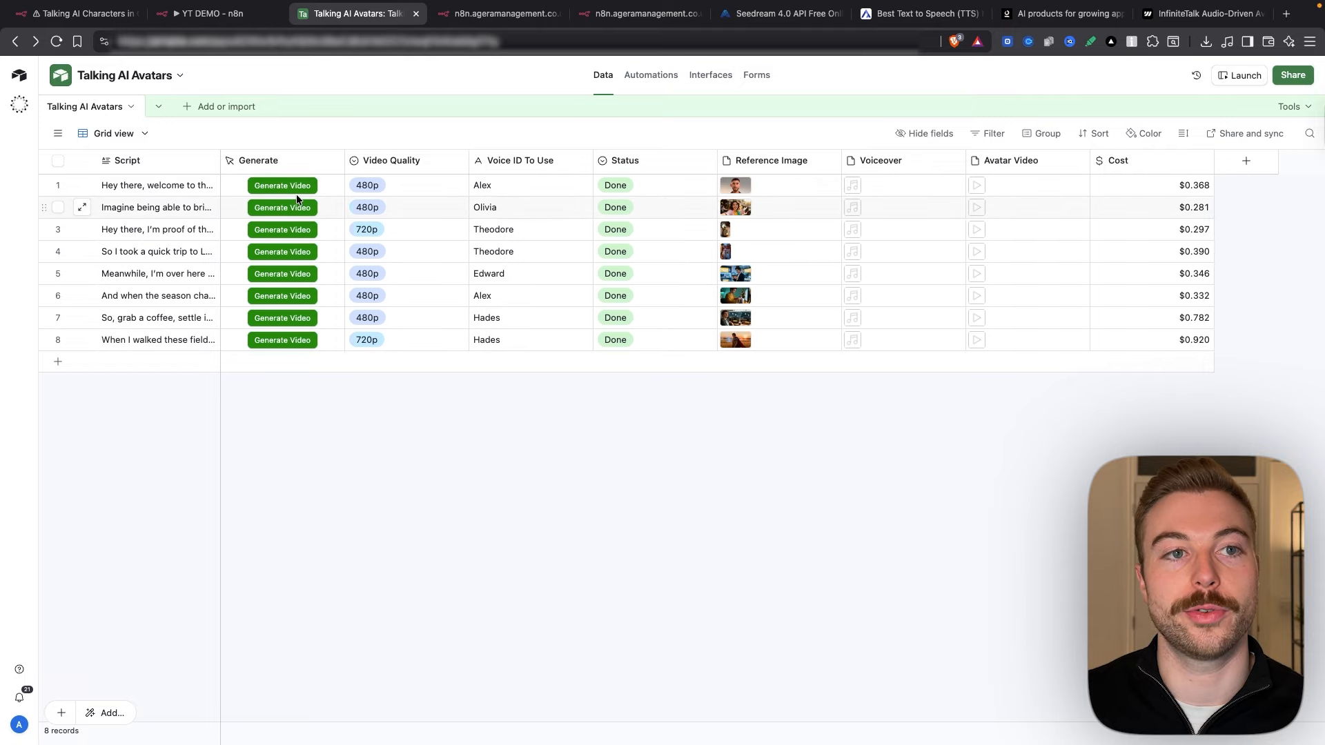
pyautogui.click(174, 14)
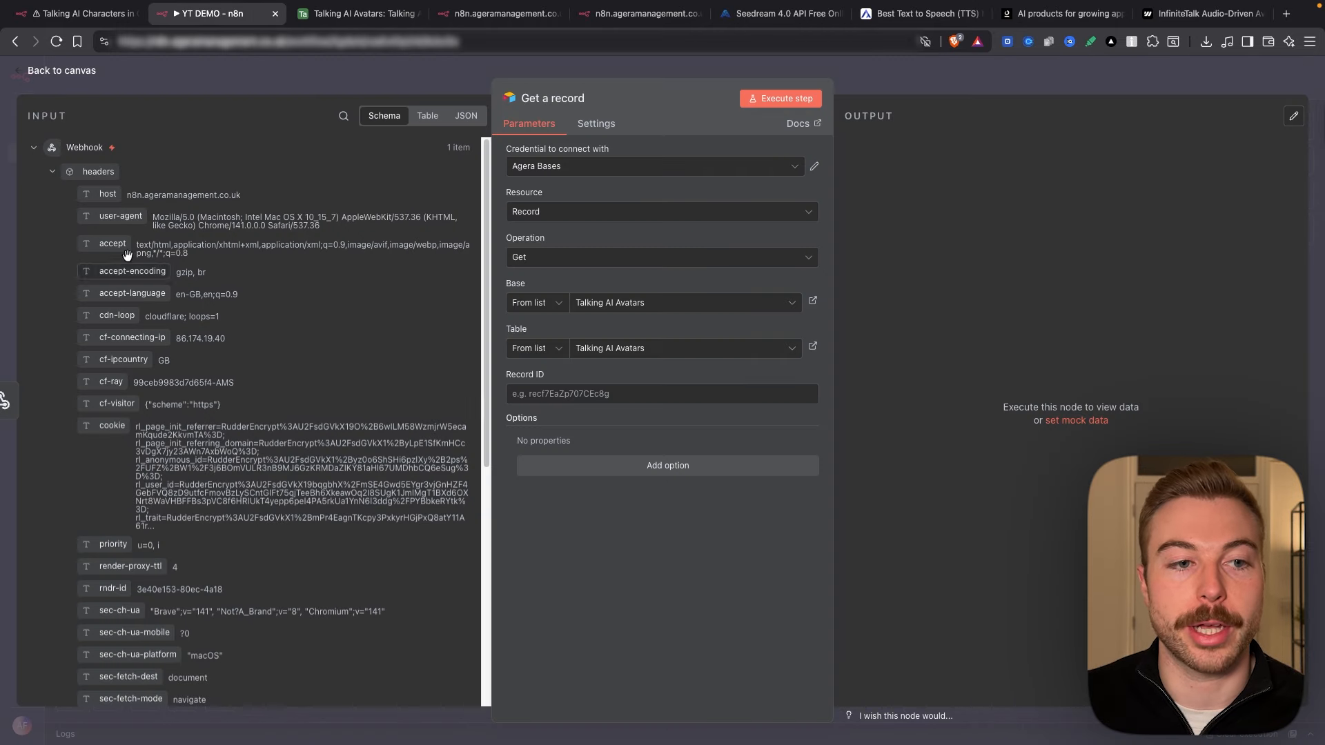
# Step: Map the webhook's query id into Record ID, execute the step, and save the workflow
pyautogui.click(52, 171)
pyautogui.moveTo(98, 238); pyautogui.dragTo(594, 393)
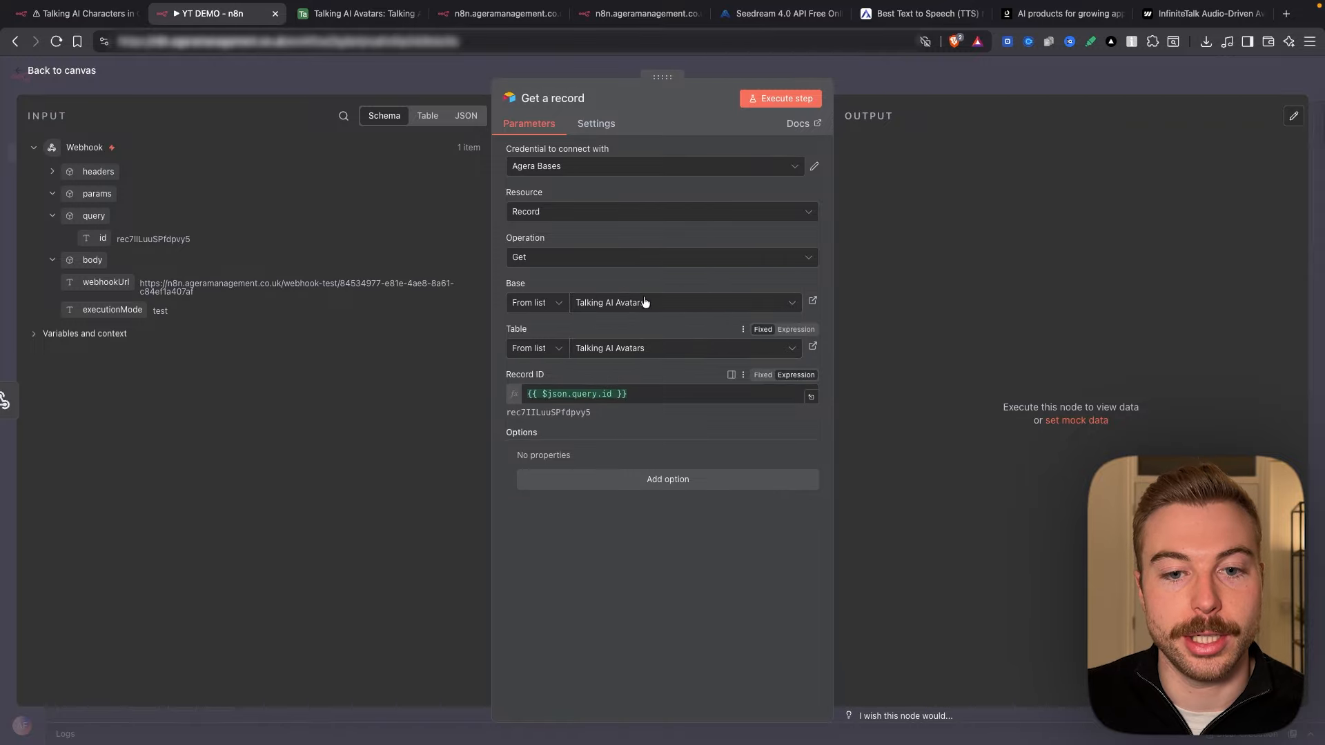
pyautogui.click(776, 94)
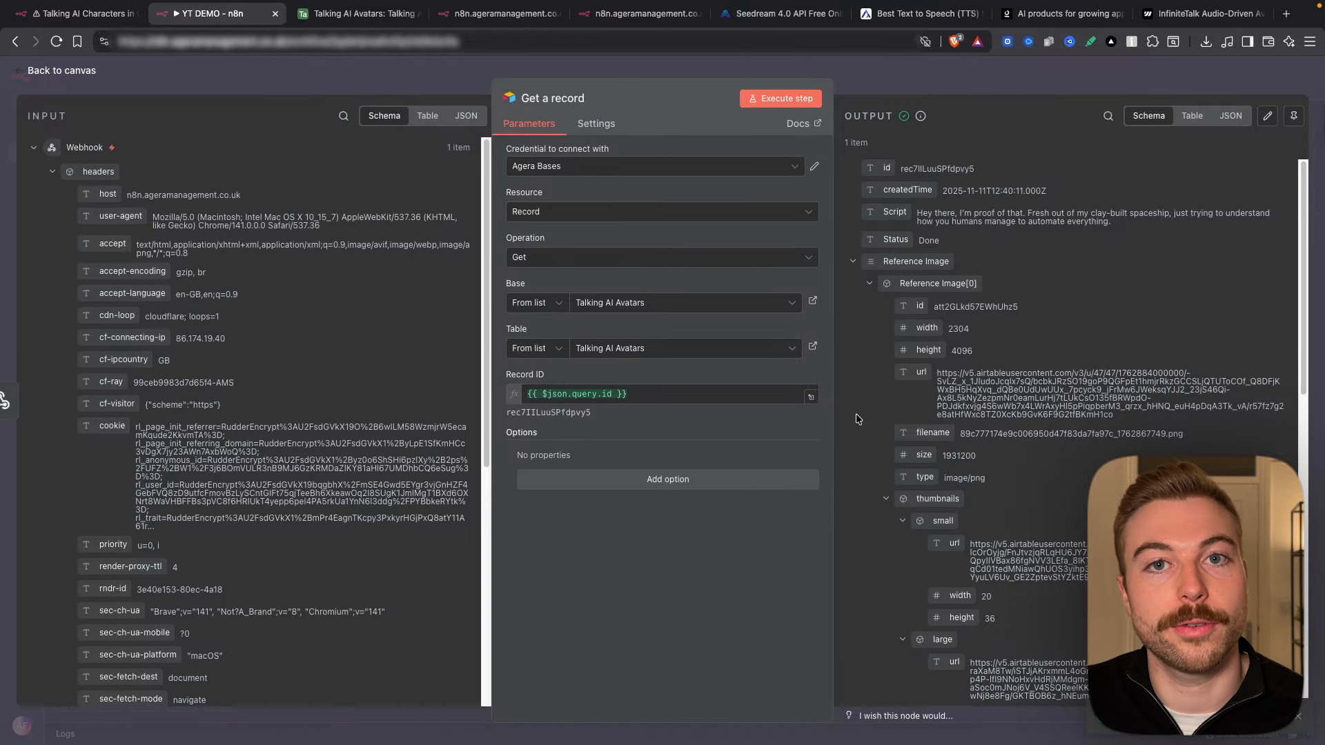
pyautogui.click(930, 68)
pyautogui.click(1110, 79)
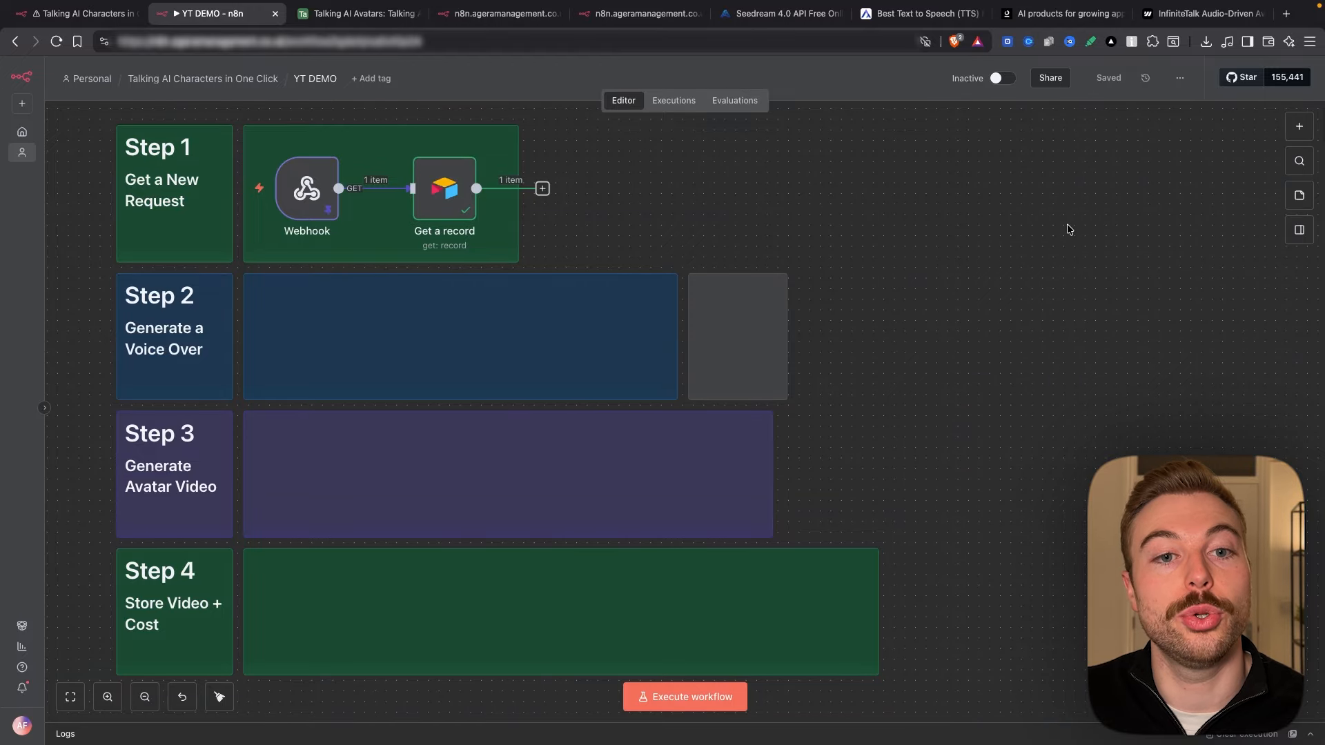
# Step: Add a Basic LLM Chain node after Get a record
pyautogui.moveTo(476, 188); pyautogui.dragTo(278, 334)
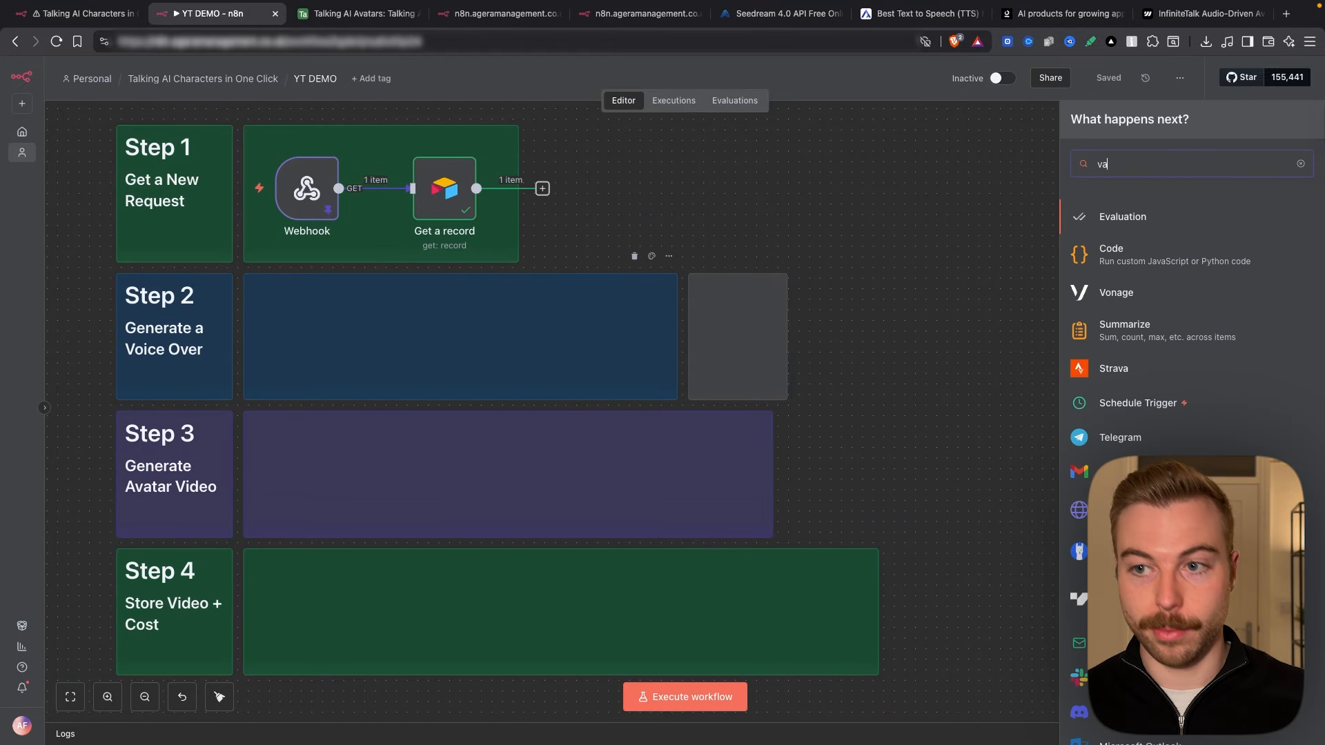
pyautogui.write('basc')
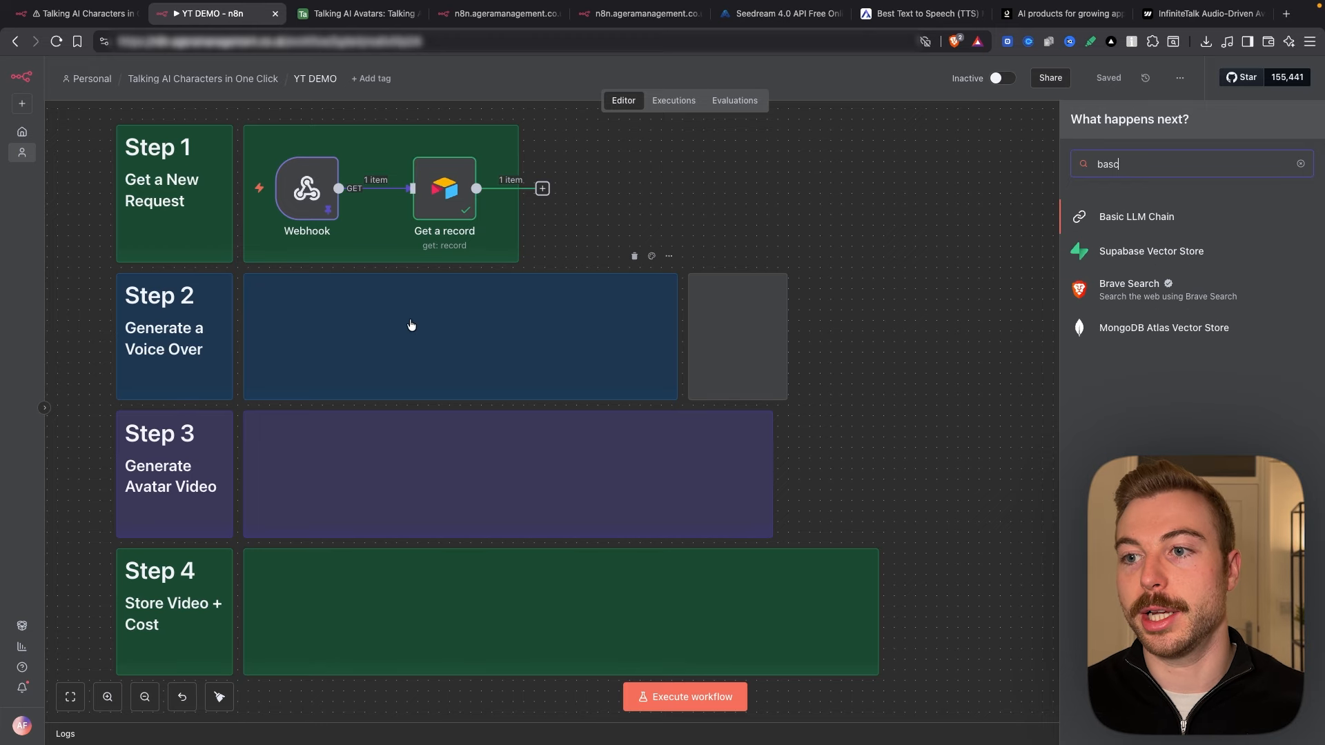
pyautogui.click(1179, 215)
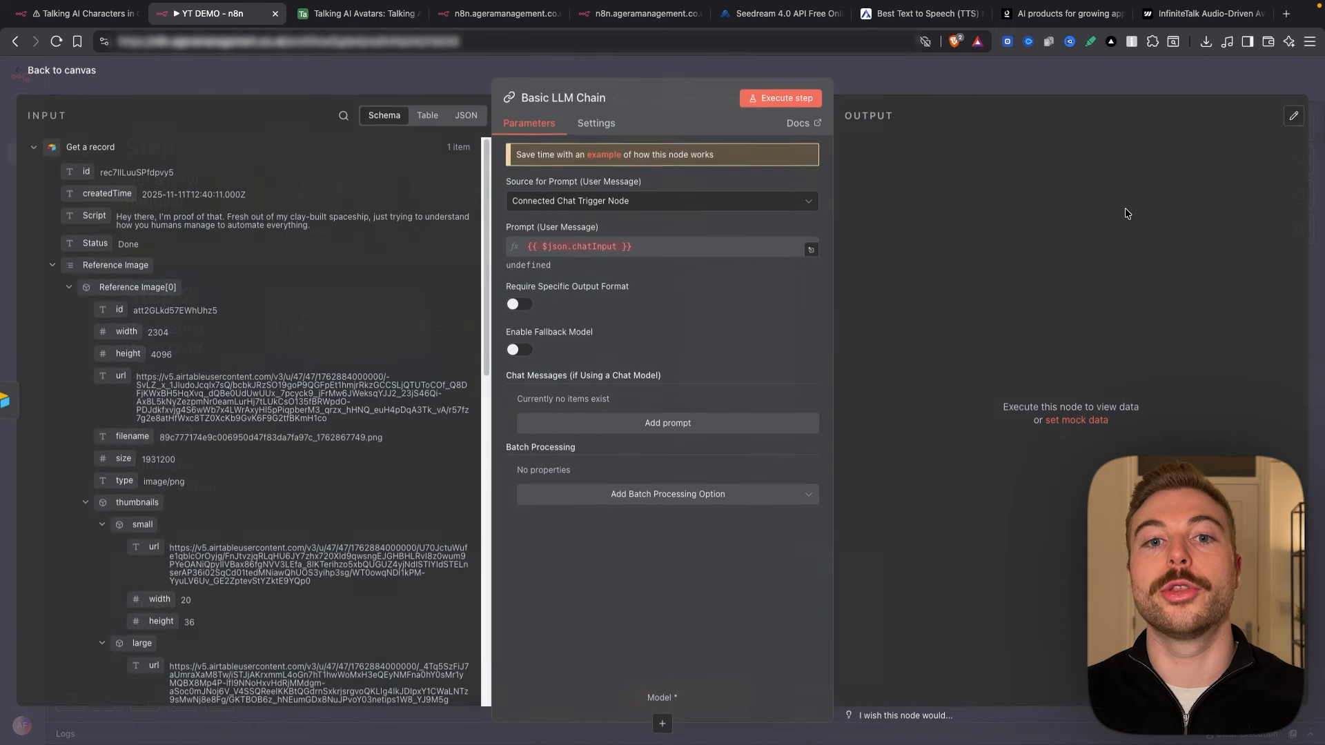
pyautogui.click(975, 86)
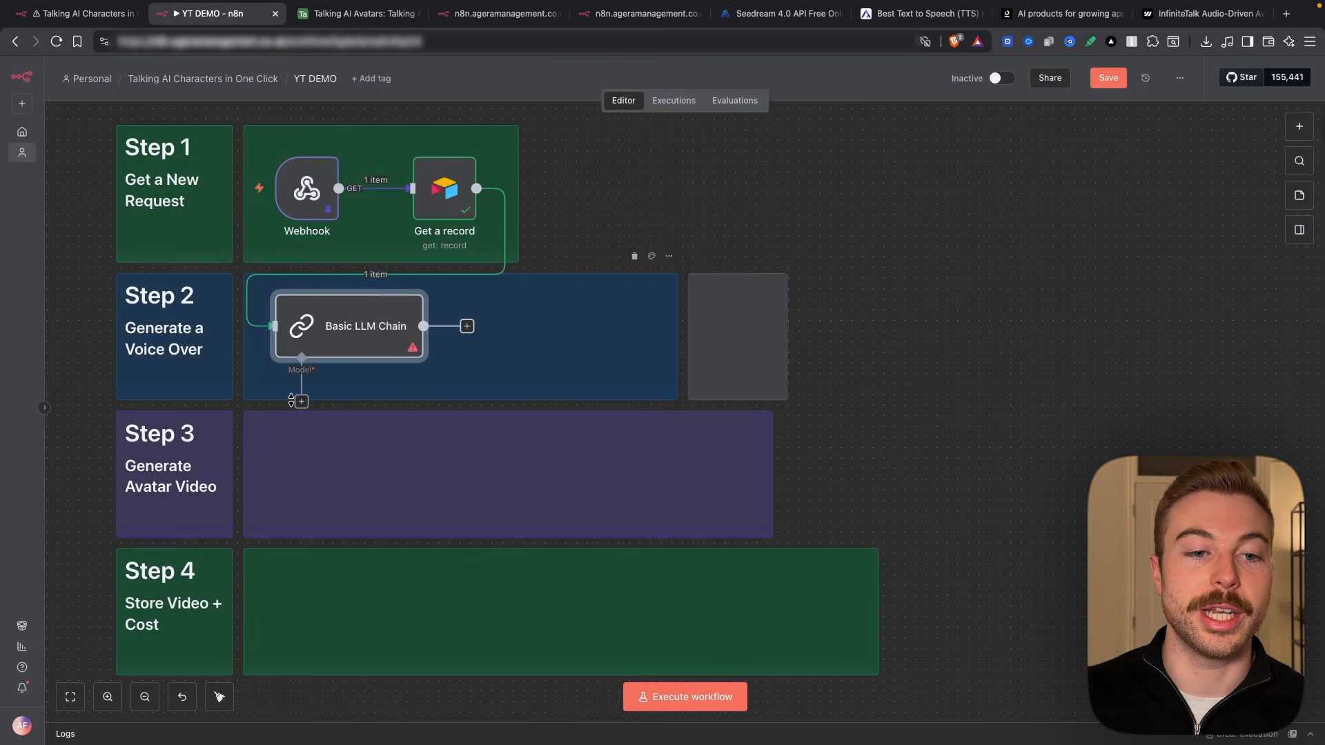
# Step: Browse the language models available for the chain's model slot
pyautogui.click(302, 402)
pyautogui.scroll(-5, 1273, 509)
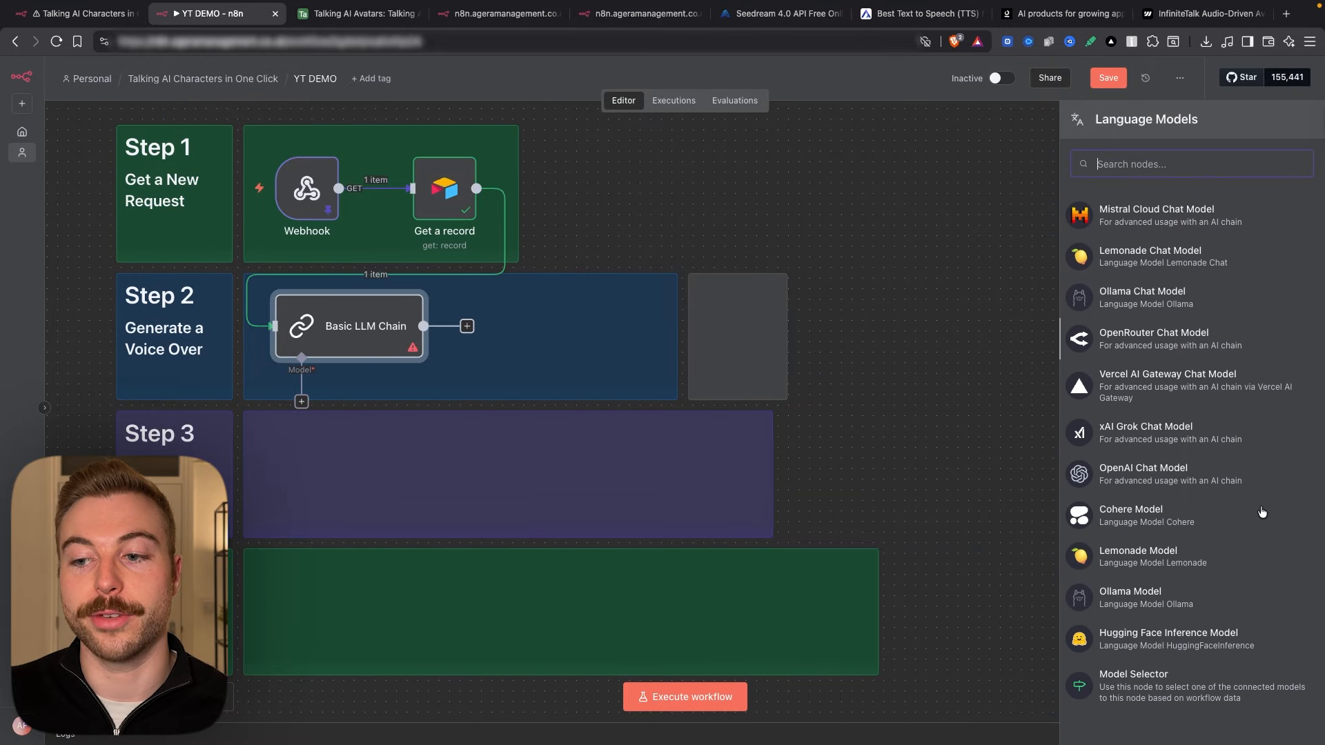
pyautogui.scroll(8, 1262, 508)
pyautogui.scroll(3, 1238, 461)
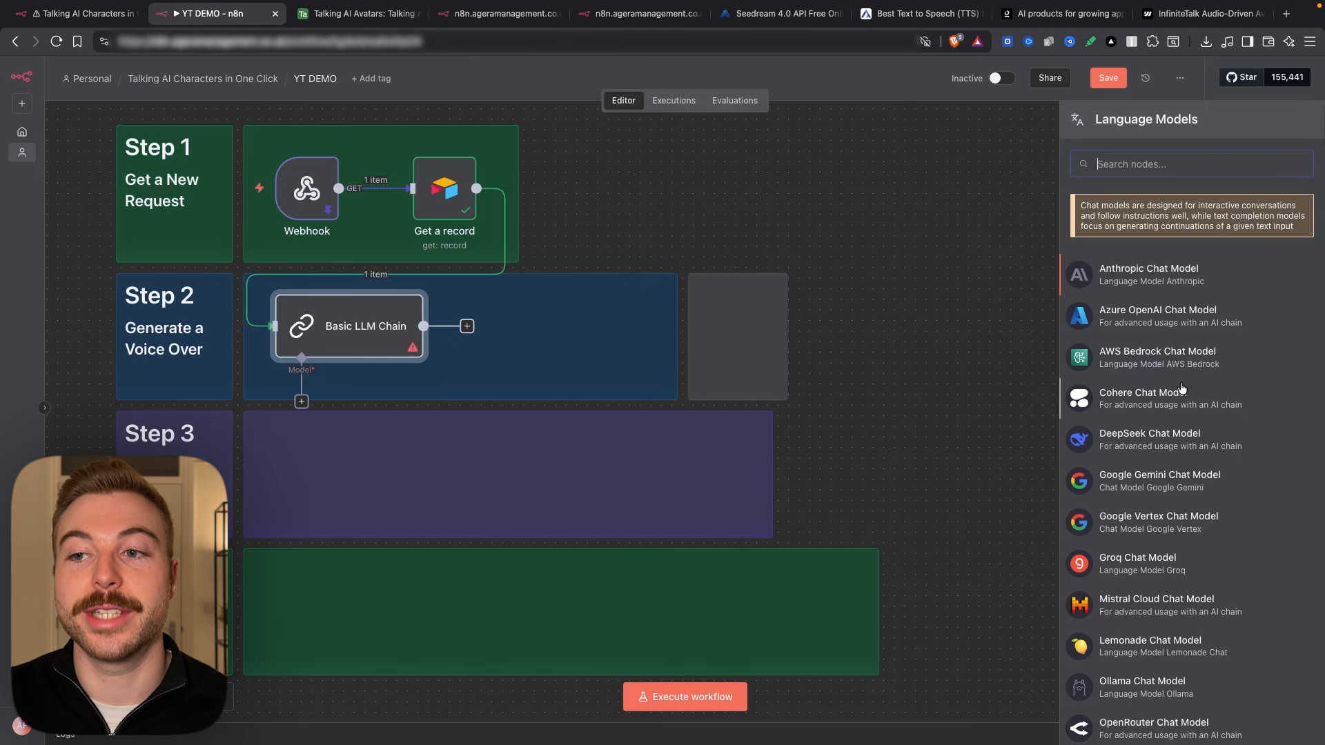
pyautogui.press('Escape')
# Step: Check the OpenAI node's actions, then reopen the chain's language model list
pyautogui.moveTo(476, 188); pyautogui.dragTo(650, 185)
pyautogui.write('open')
pyautogui.press('Return')
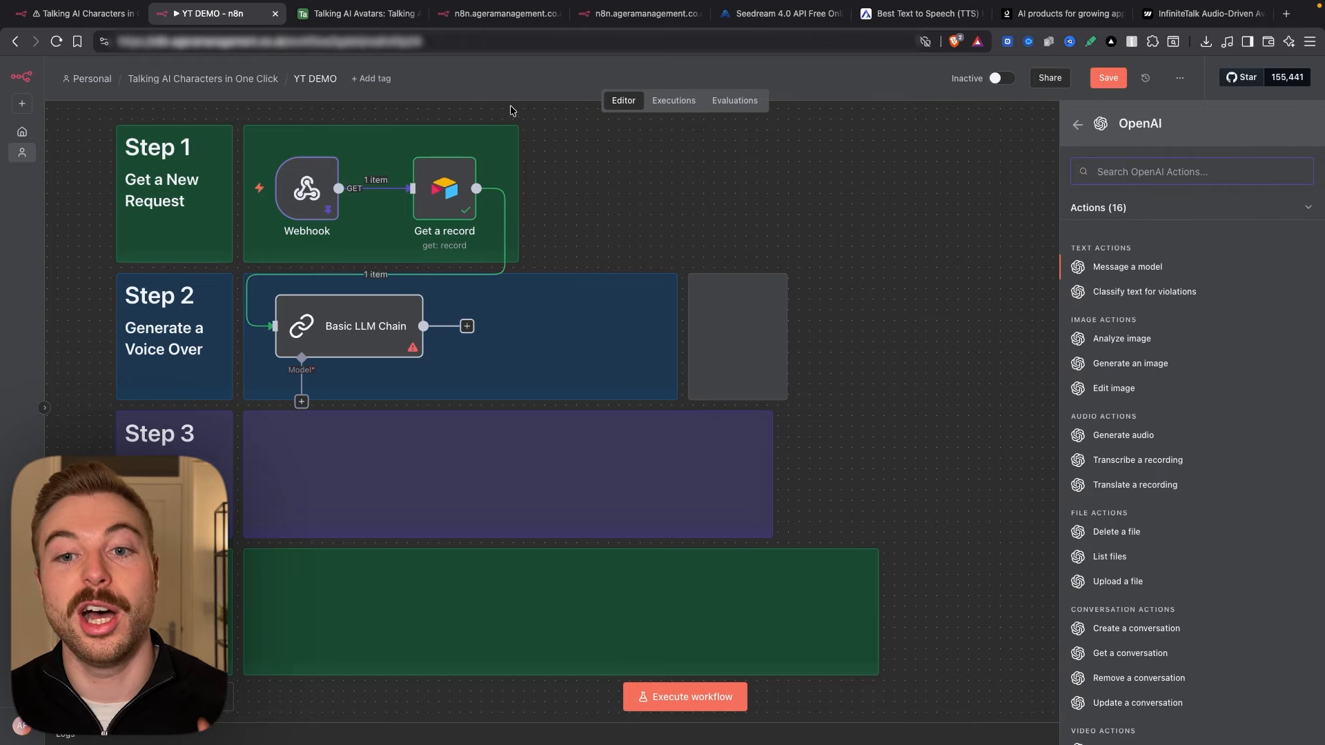
pyautogui.click(603, 186)
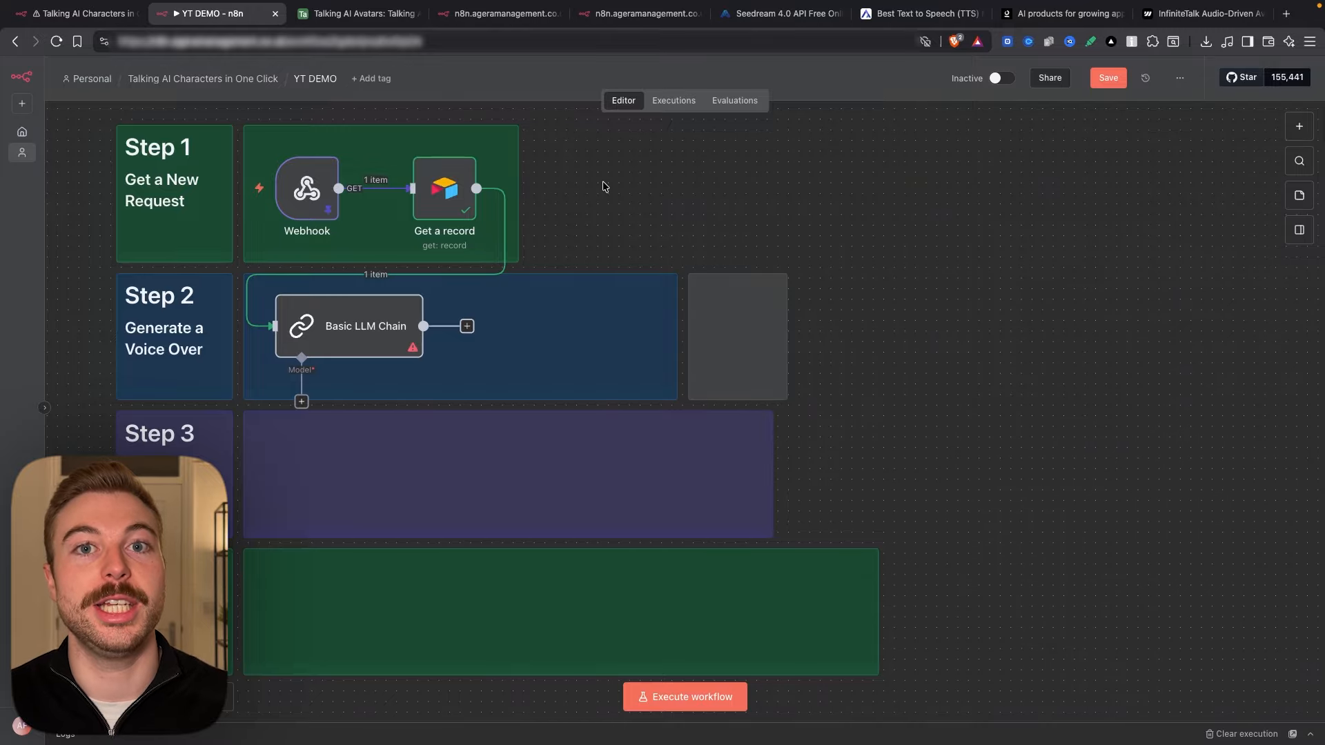
pyautogui.click(302, 401)
pyautogui.scroll(-4, 1213, 490)
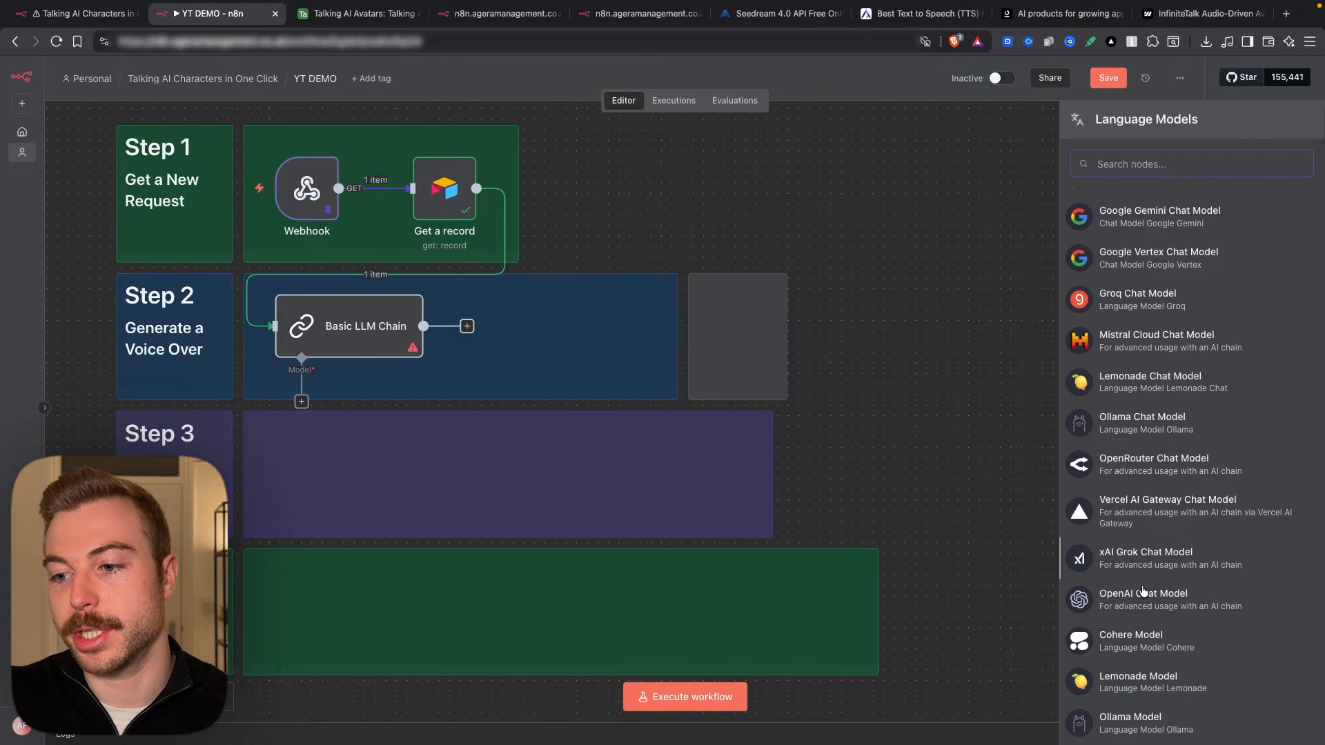
# Step: Attach an OpenAI Chat Model with the Ops Management credential and gpt-5-mini, placed beside Step 2
pyautogui.click(1142, 581)
pyautogui.click(737, 164)
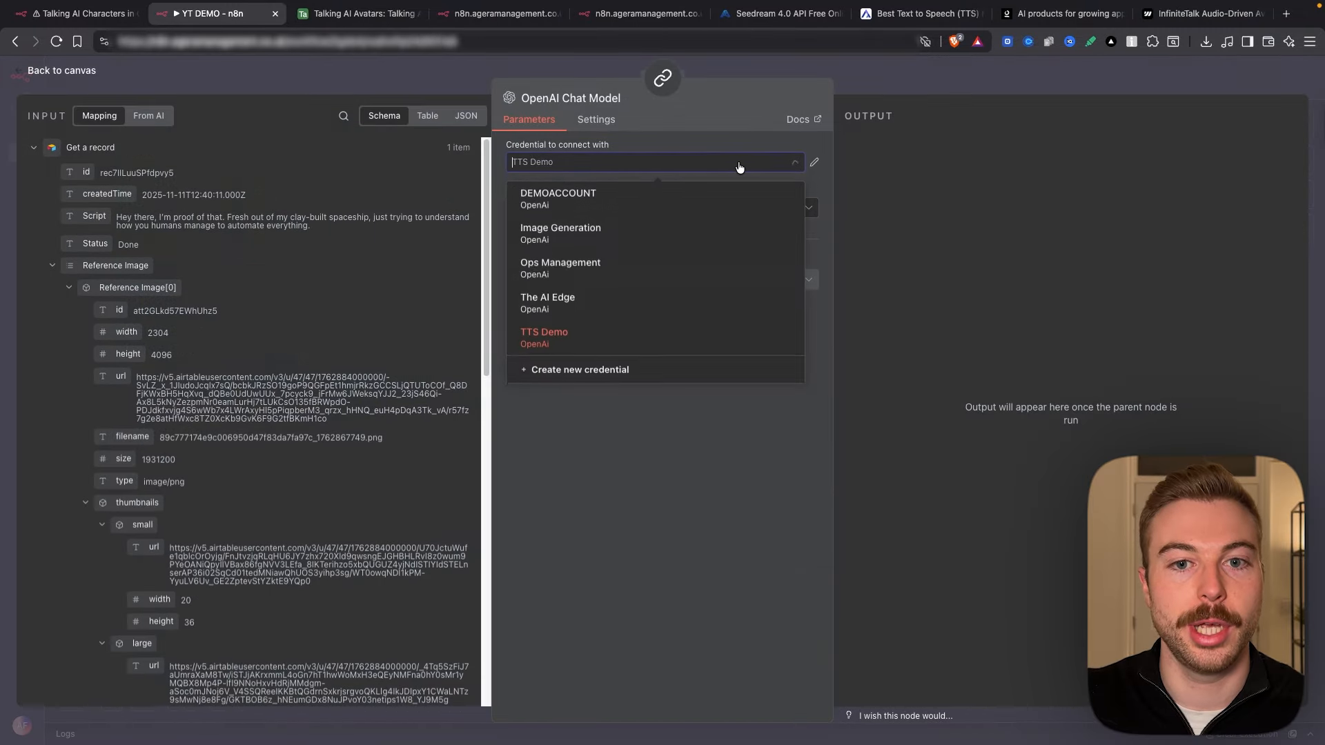
pyautogui.click(555, 272)
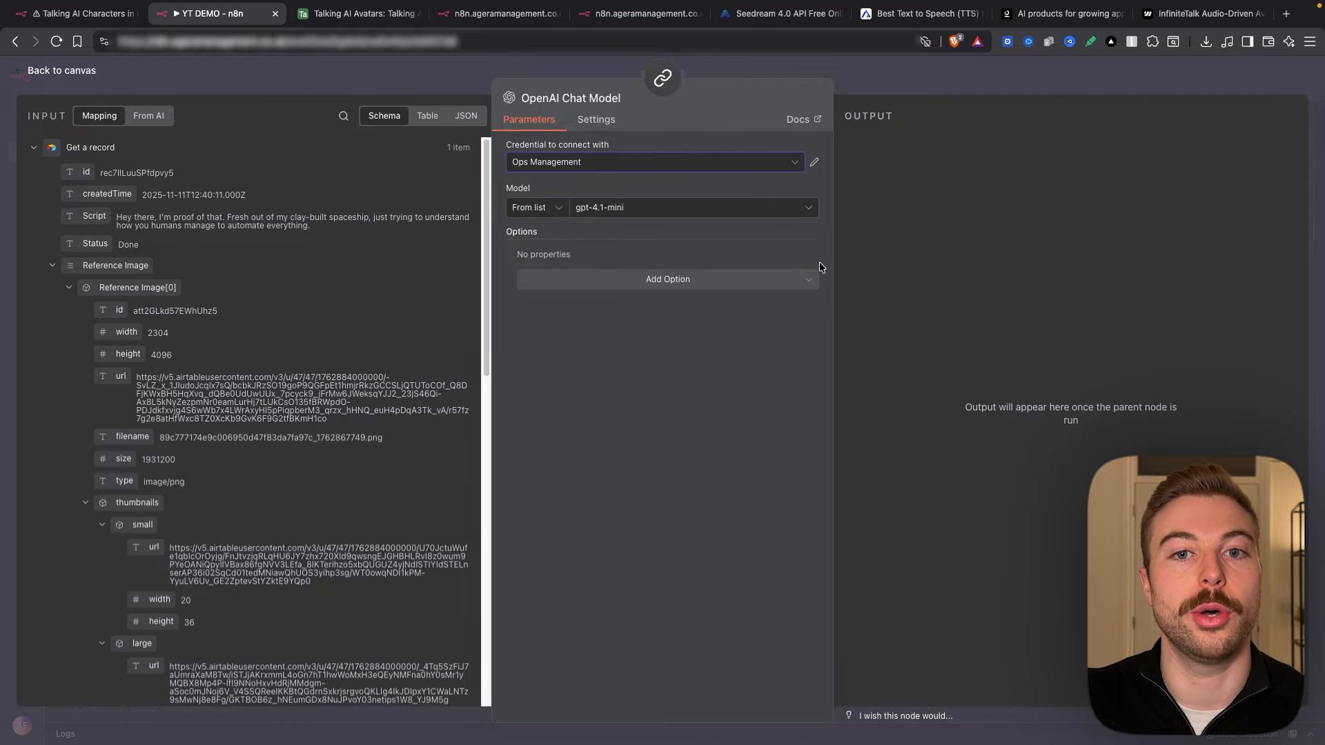
pyautogui.click(759, 208)
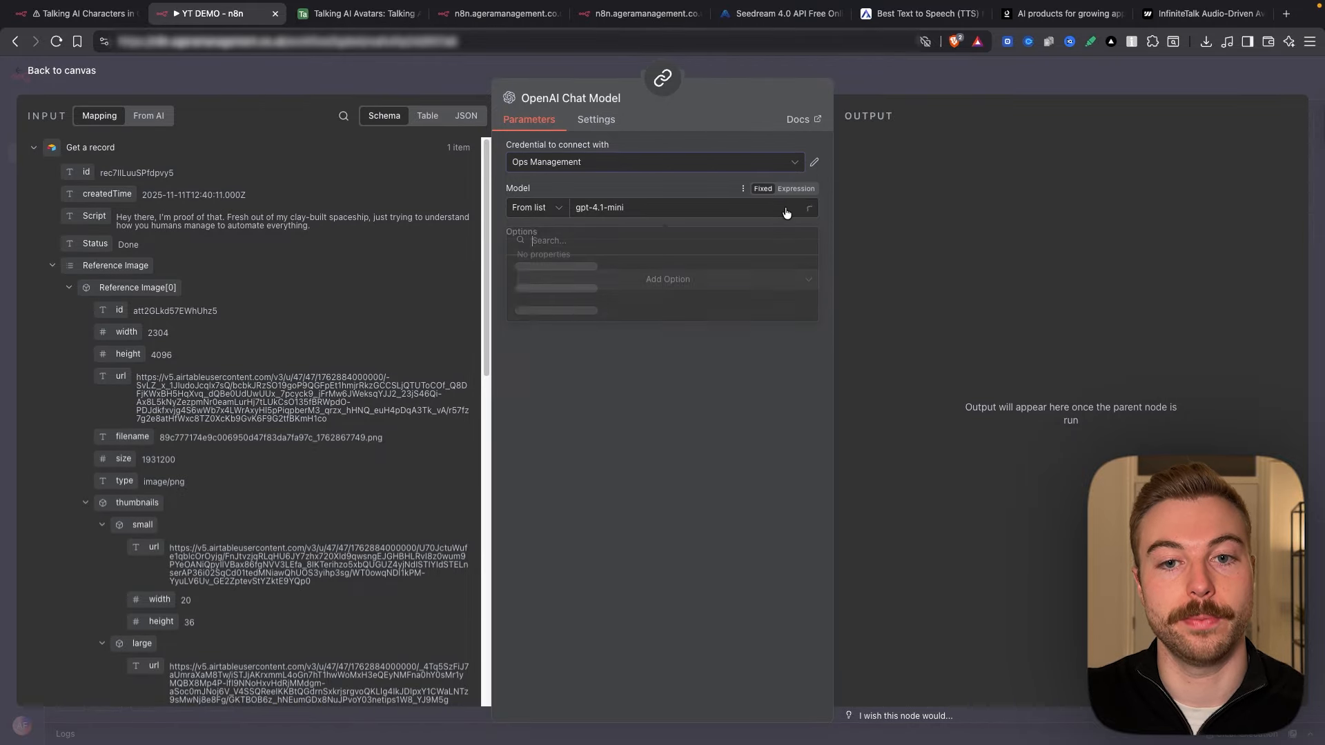
pyautogui.write('gpt-5-mini')
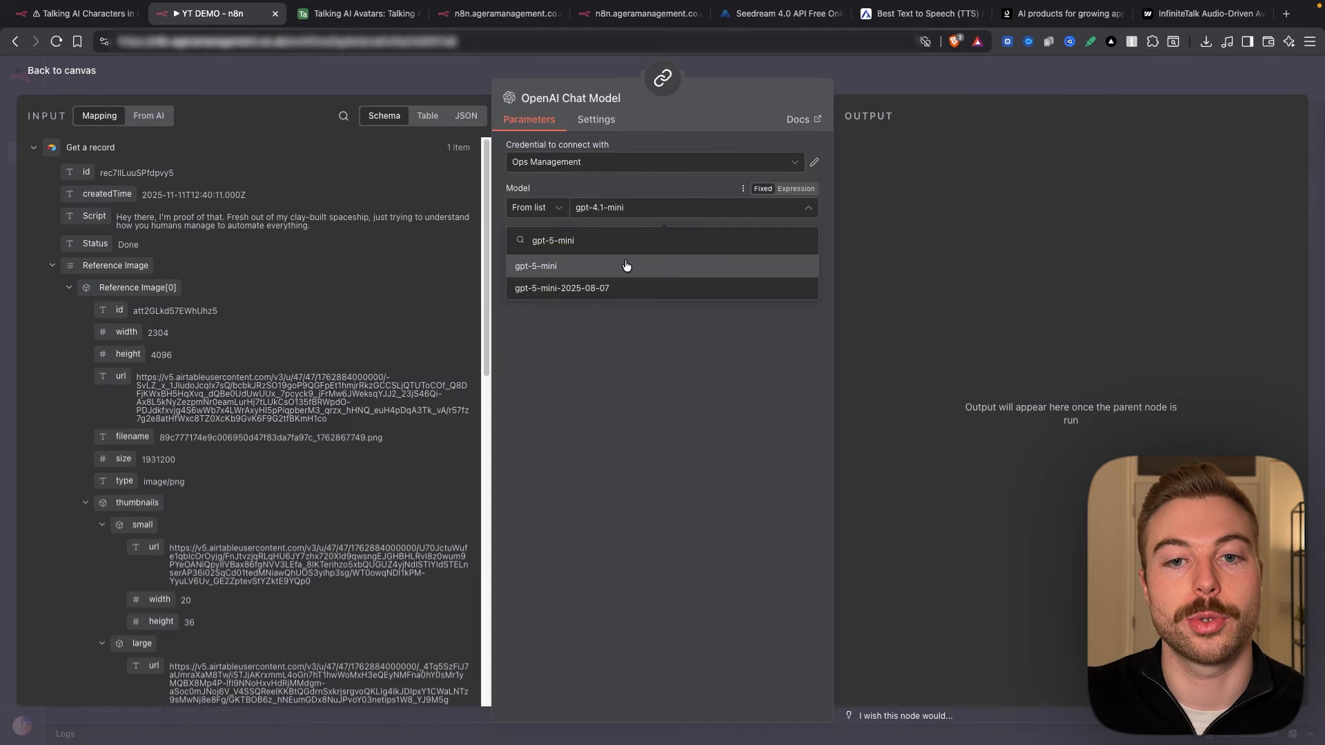
pyautogui.click(627, 266)
pyautogui.click(945, 75)
pyautogui.moveTo(249, 459); pyautogui.dragTo(741, 330)
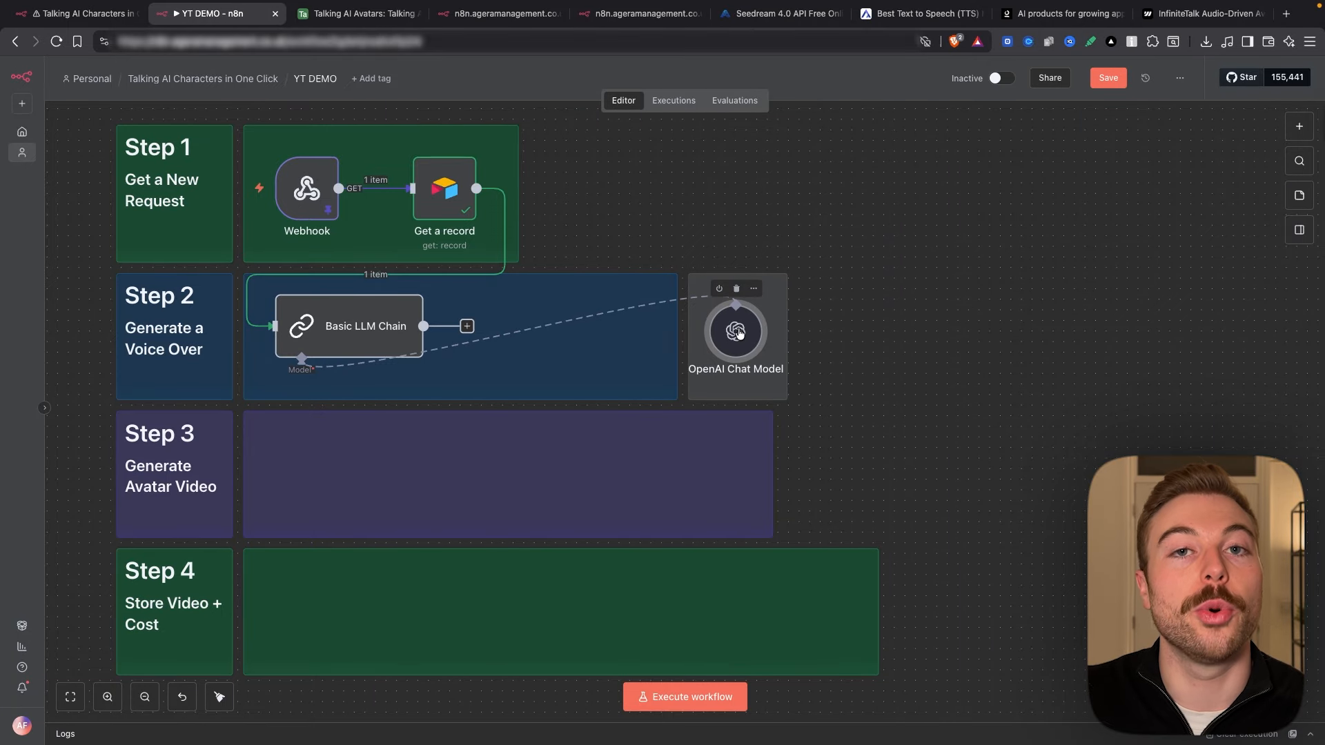
pyautogui.click(391, 323)
pyautogui.doubleClick(391, 322)
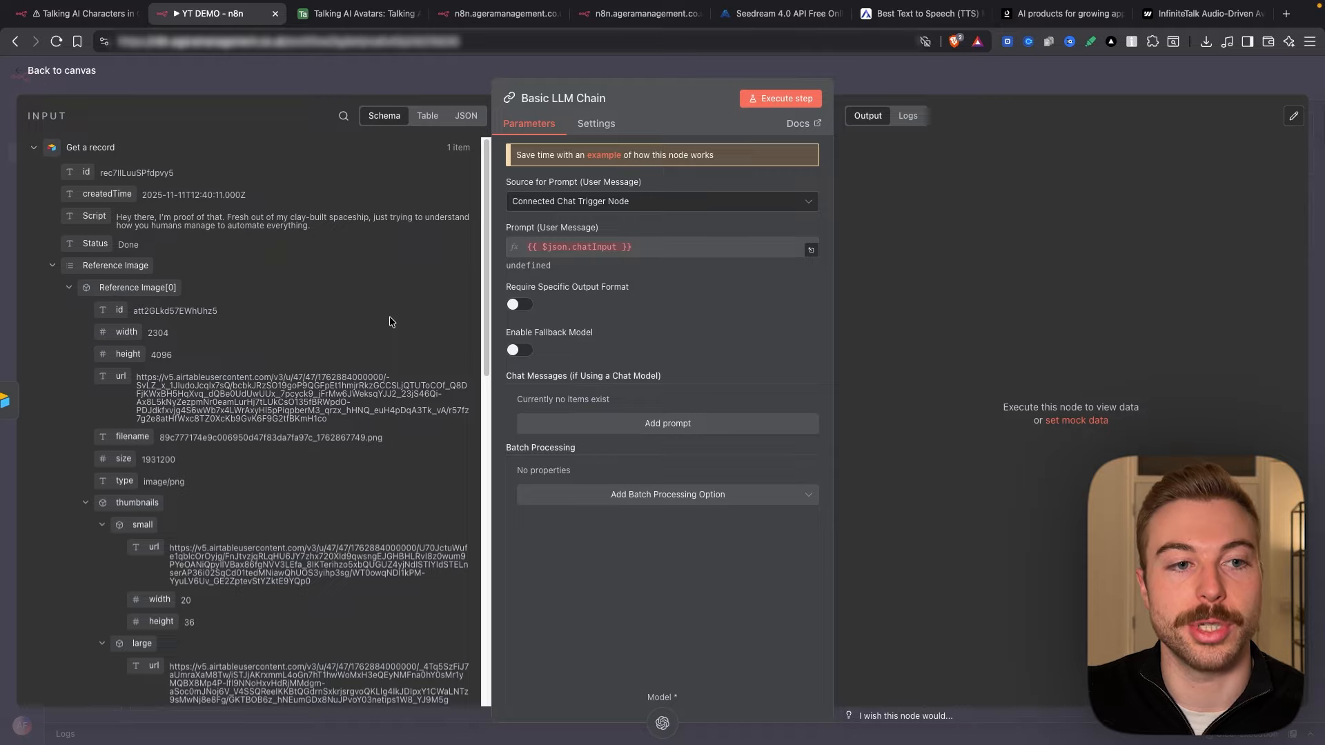
pyautogui.click(611, 205)
pyautogui.click(1070, 191)
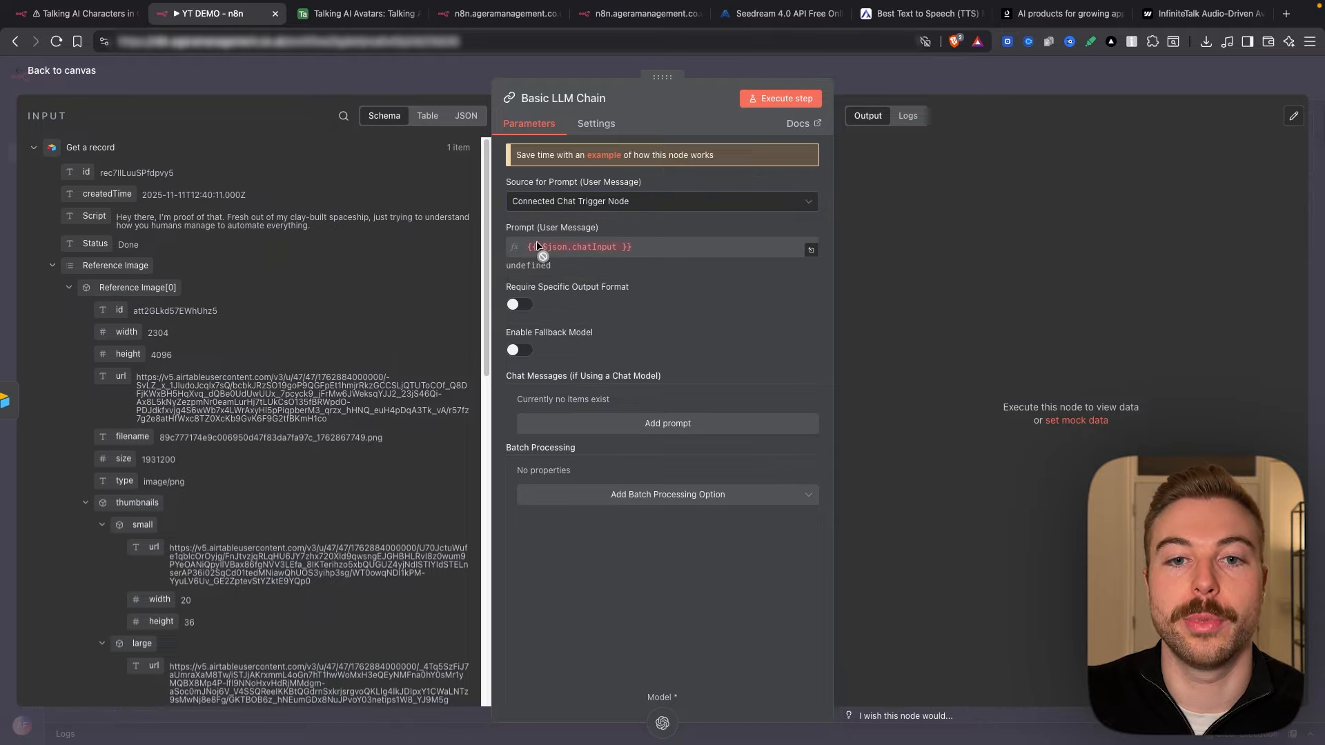
pyautogui.click(890, 81)
pyautogui.rightClick(736, 196)
pyautogui.click(744, 206)
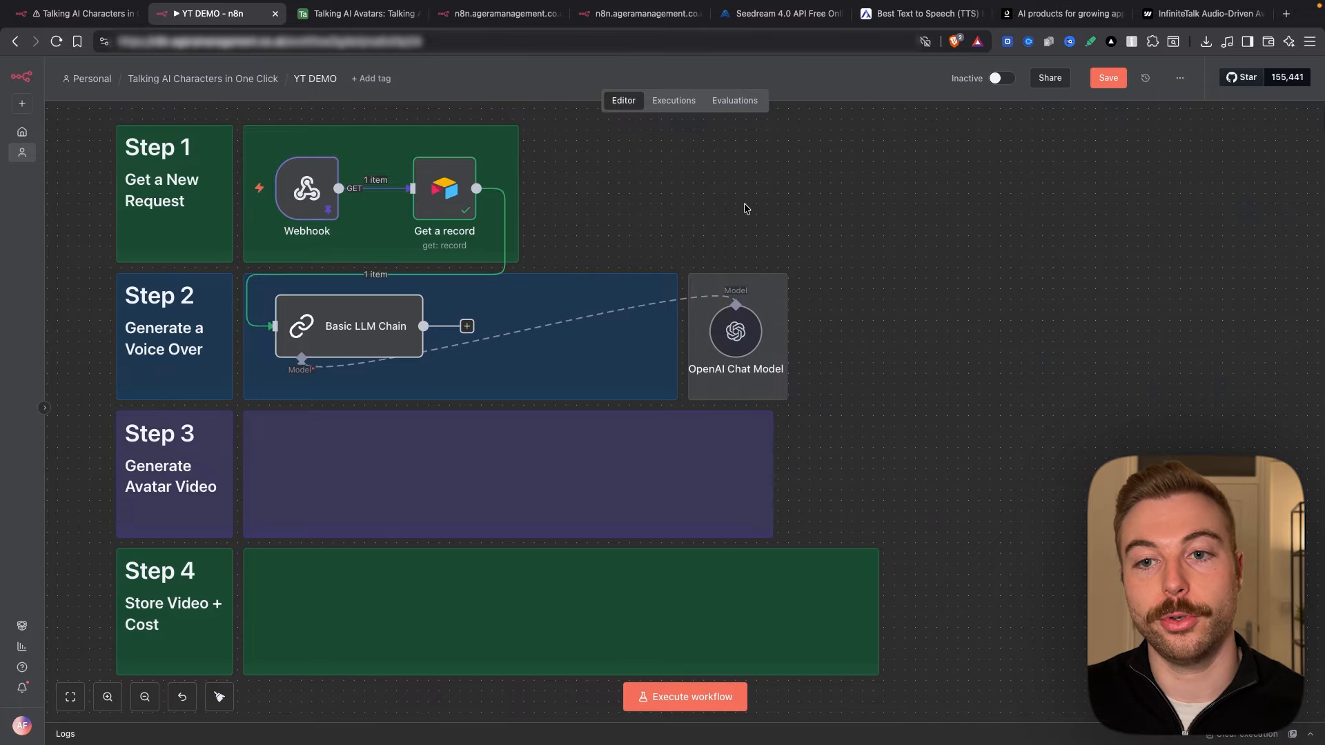
pyautogui.write('chat')
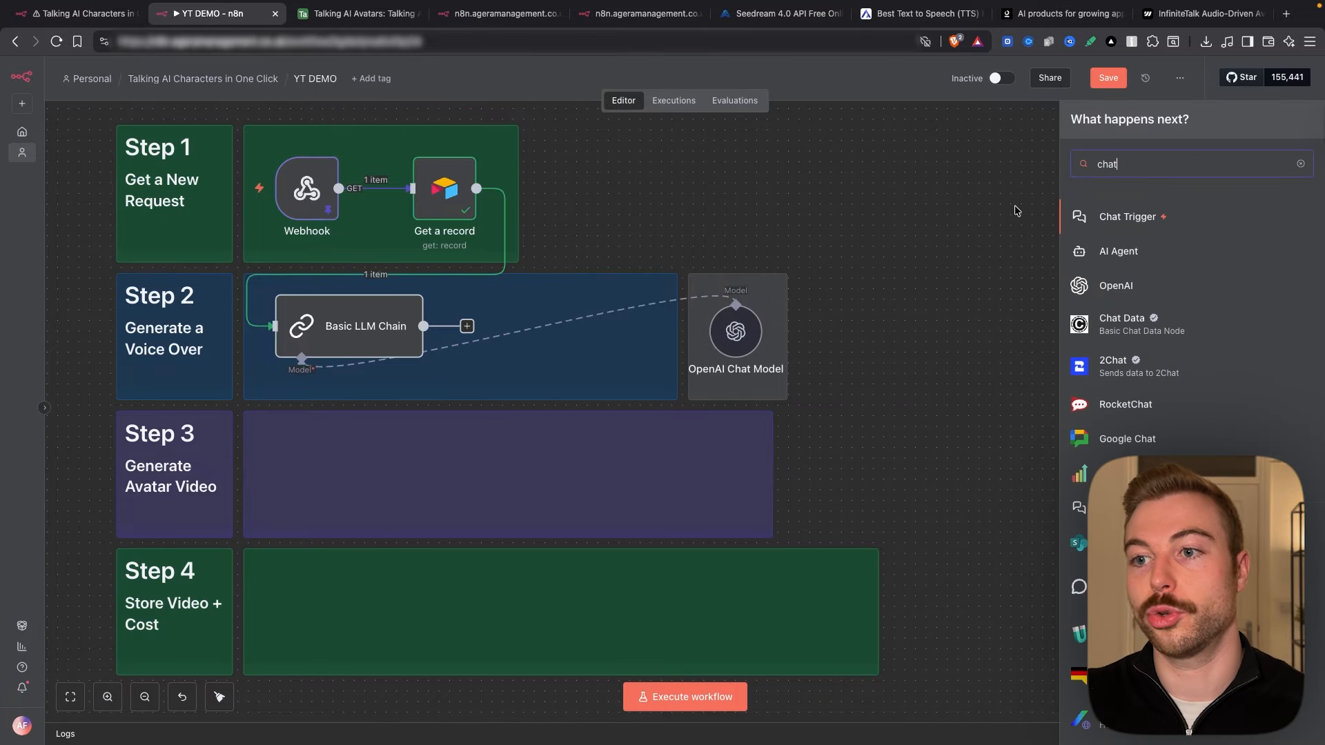
pyautogui.click(1116, 210)
pyautogui.click(710, 81)
pyautogui.moveTo(818, 221); pyautogui.dragTo(274, 326)
pyautogui.click(388, 275)
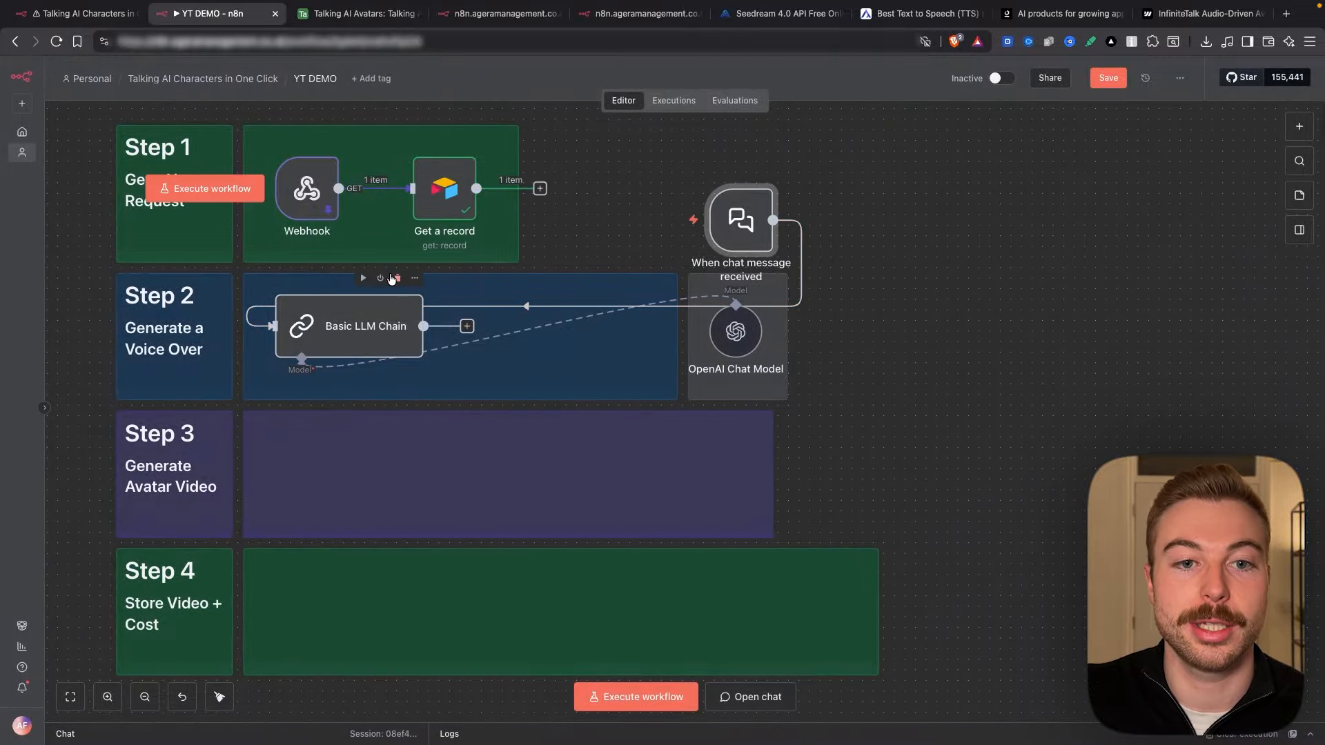
pyautogui.doubleClick(376, 316)
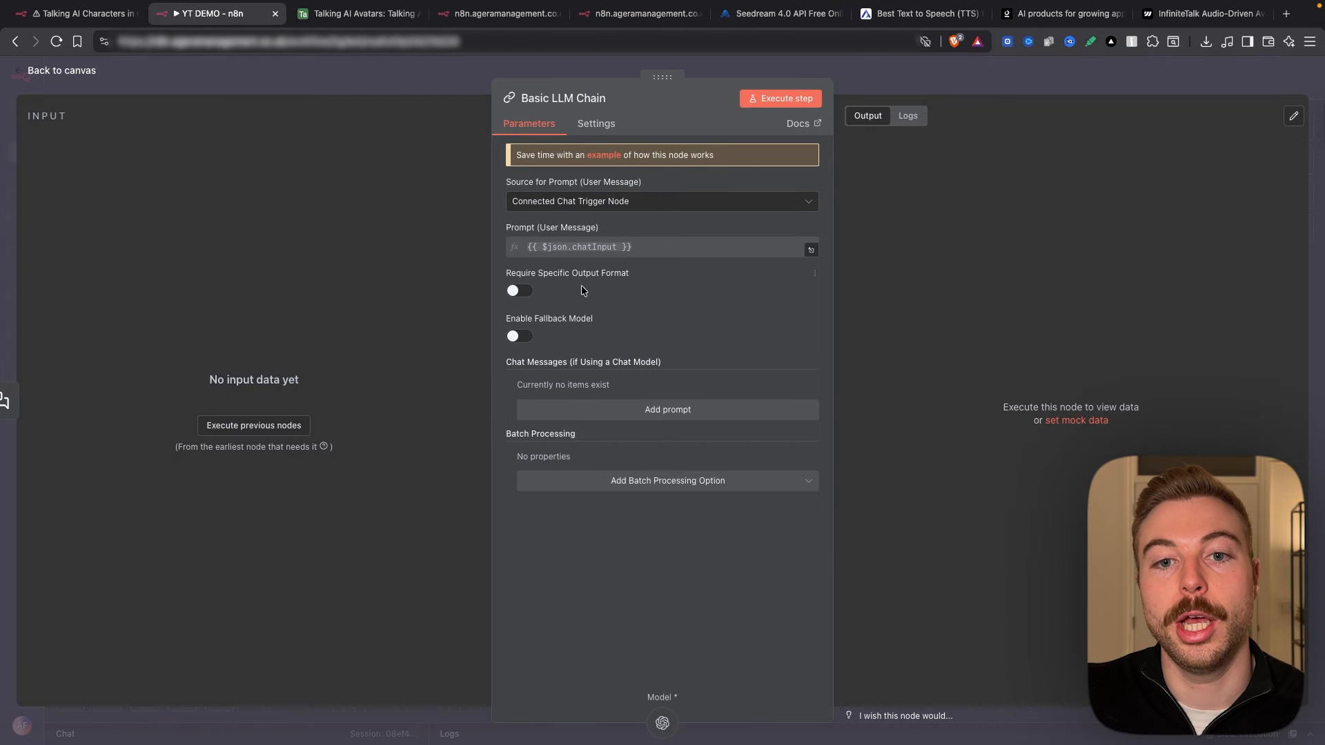
pyautogui.click(947, 86)
pyautogui.rightClick(751, 227)
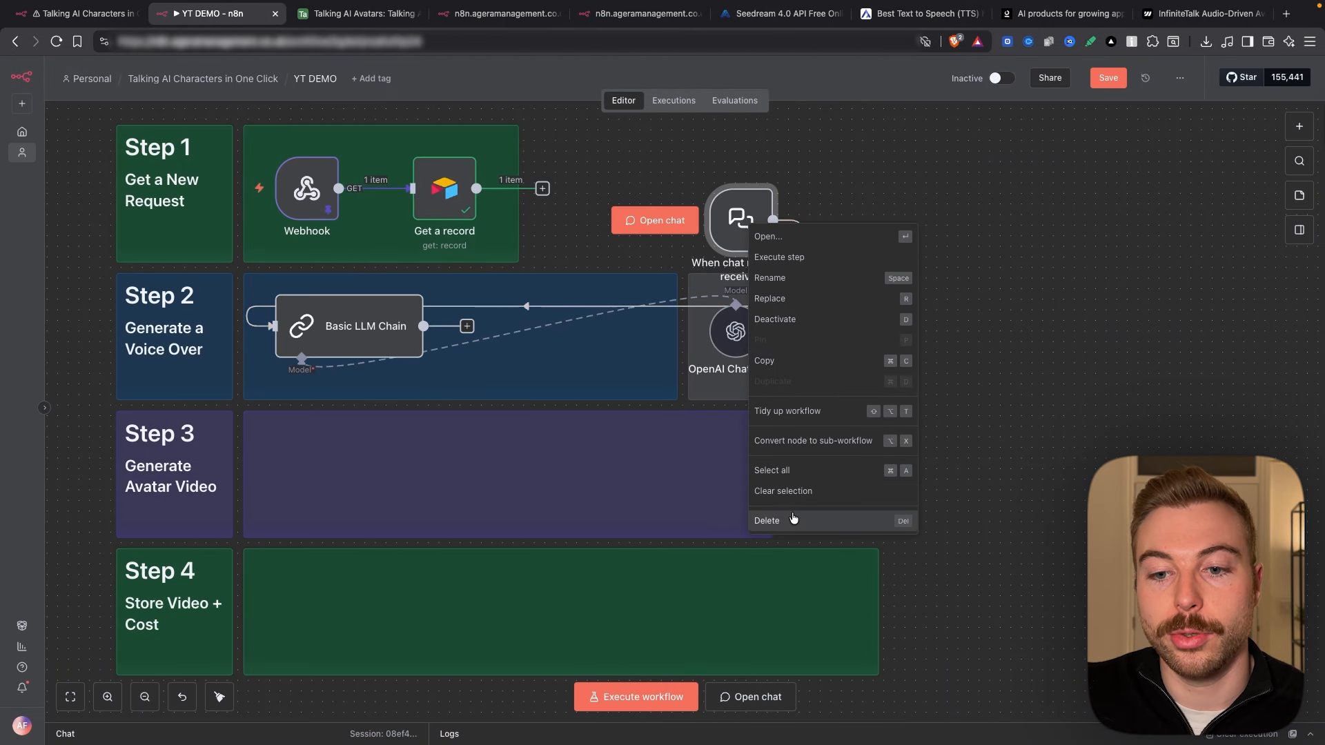
pyautogui.click(793, 520)
pyautogui.moveTo(476, 188); pyautogui.dragTo(276, 325)
pyautogui.doubleClick(329, 332)
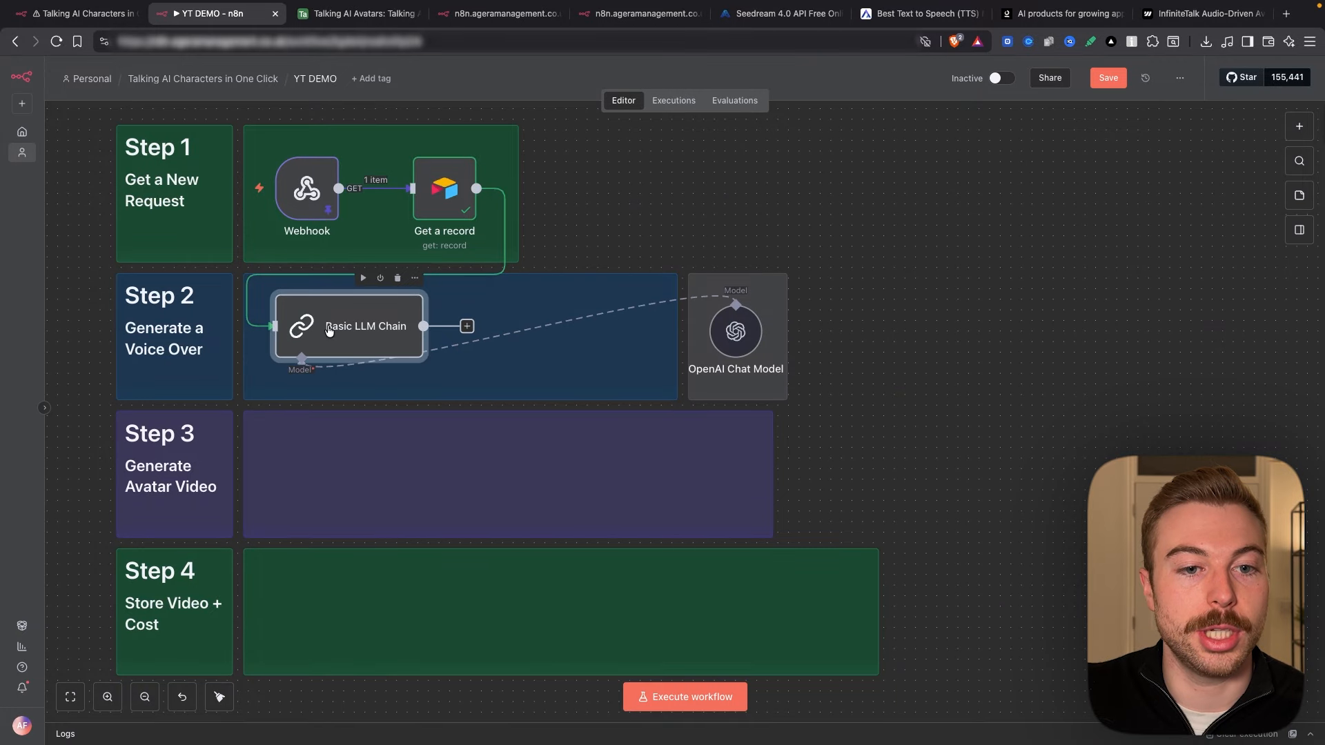
# Step: Set the prompt source to Define below and type "User Request"
pyautogui.click(570, 202)
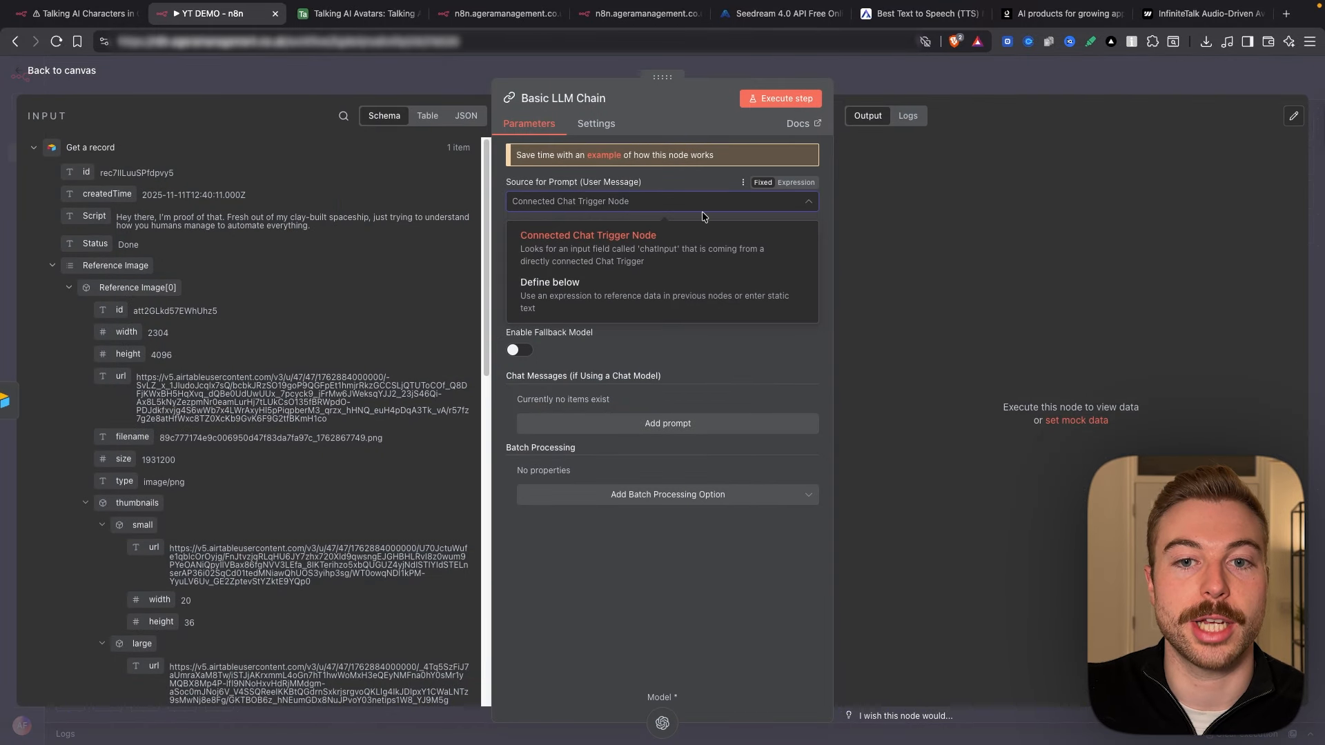
pyautogui.click(553, 300)
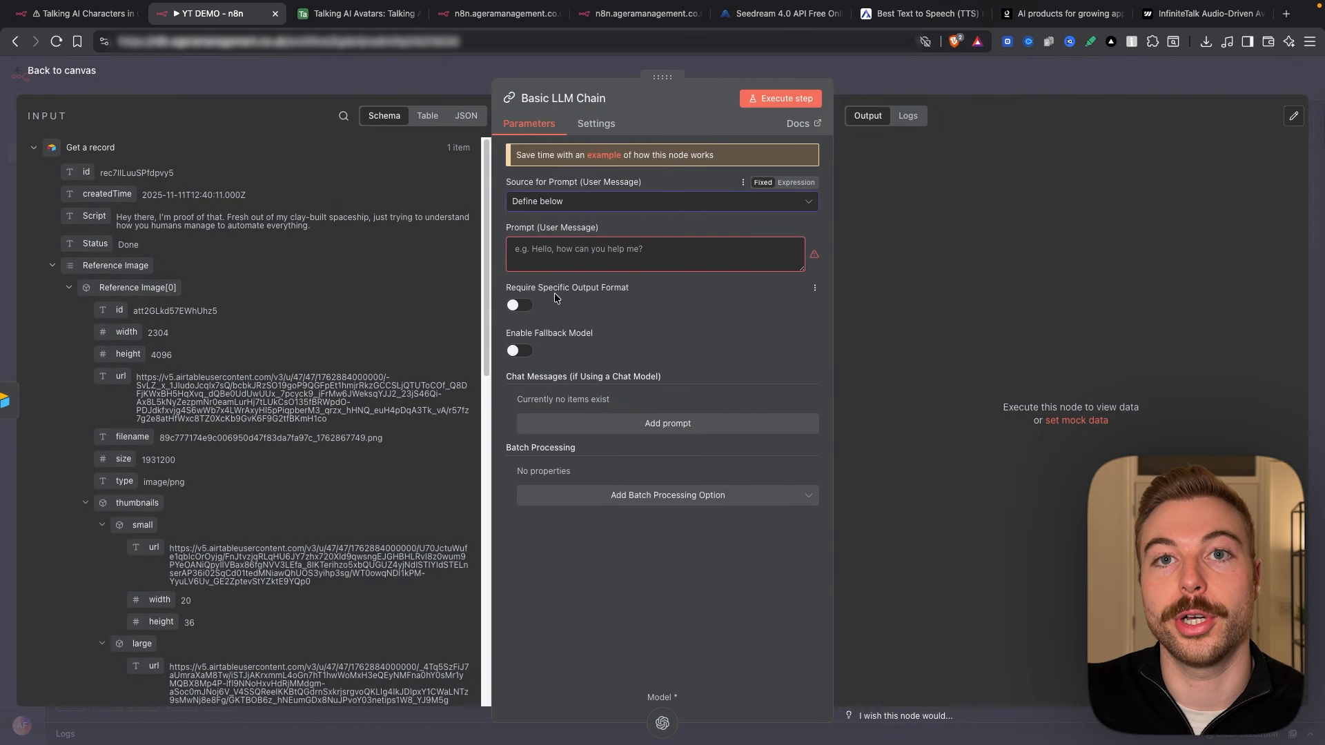
pyautogui.click(561, 245)
pyautogui.write('User')
pyautogui.press('BackSpace')
pyautogui.press('BackSpace')
pyautogui.write('er Request')
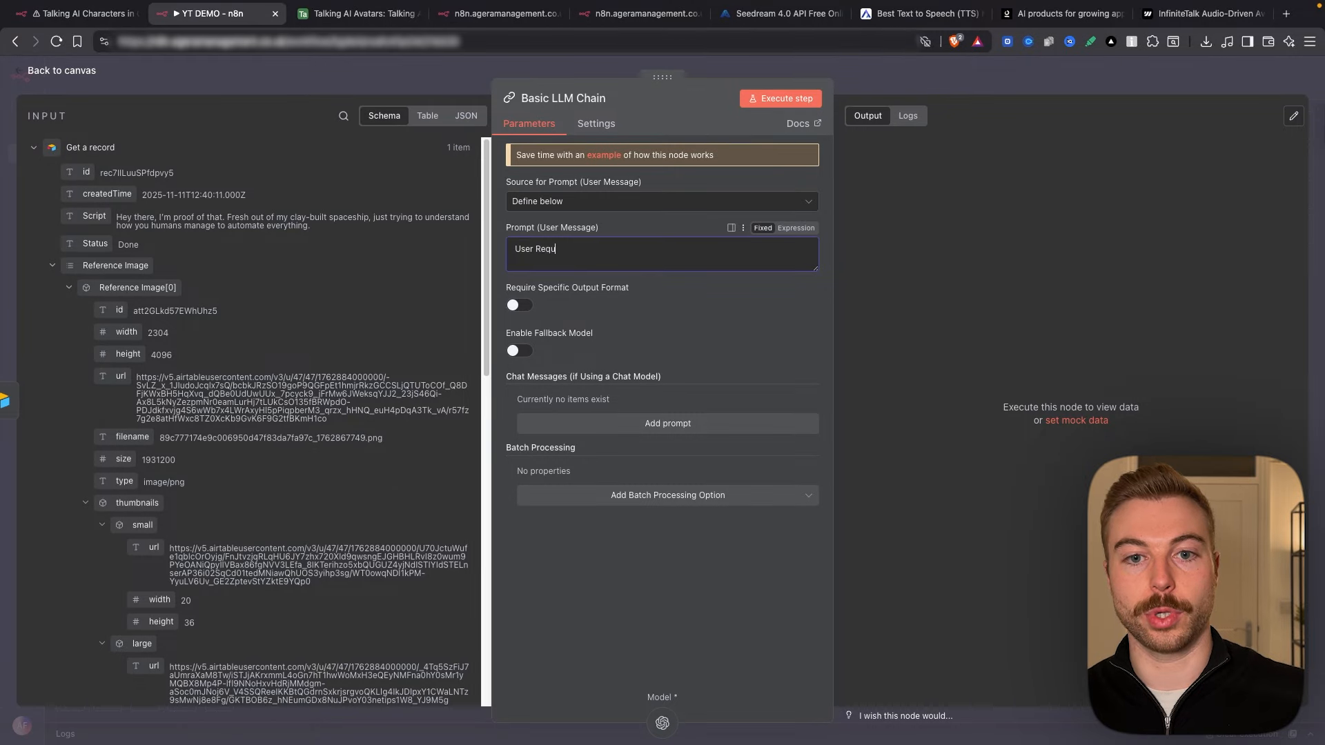
# Step: Make the prompt an expression with the record's Script field on its own line
pyautogui.click(814, 229)
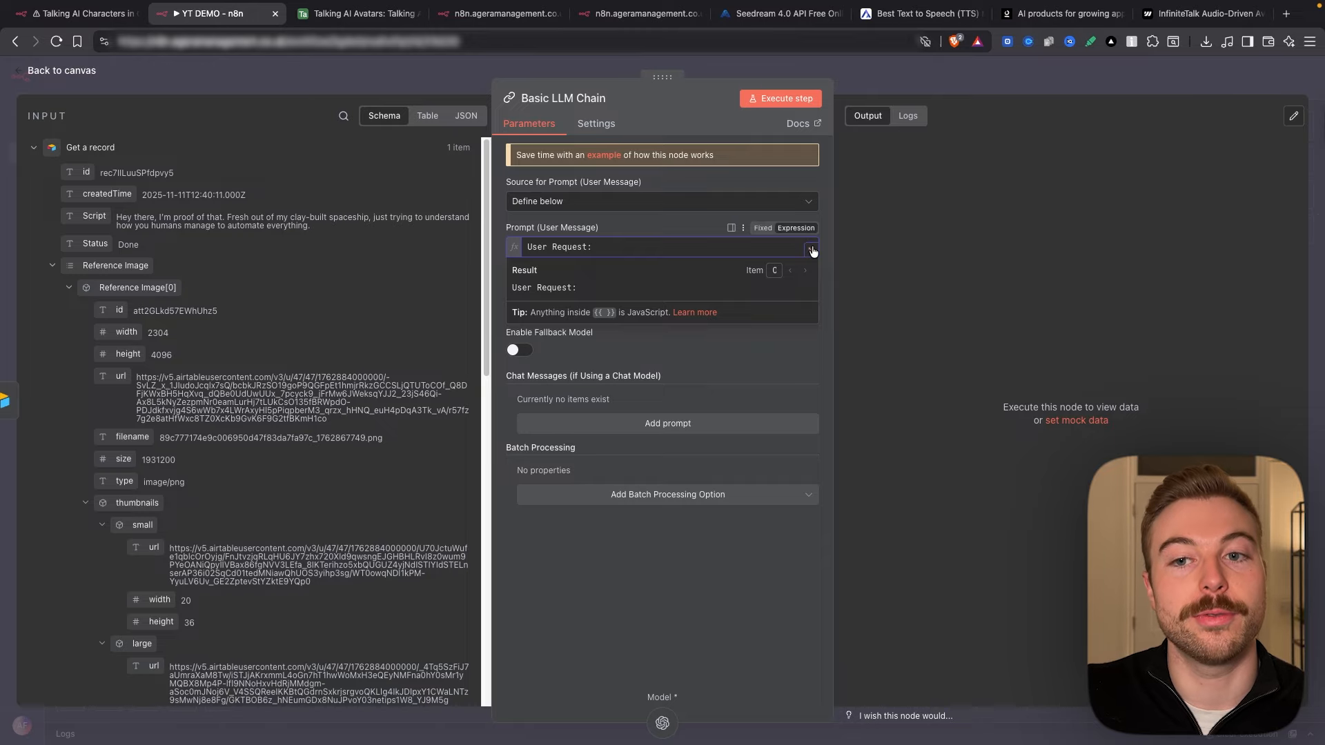
pyautogui.click(810, 250)
pyautogui.moveTo(278, 384); pyautogui.dragTo(361, 370)
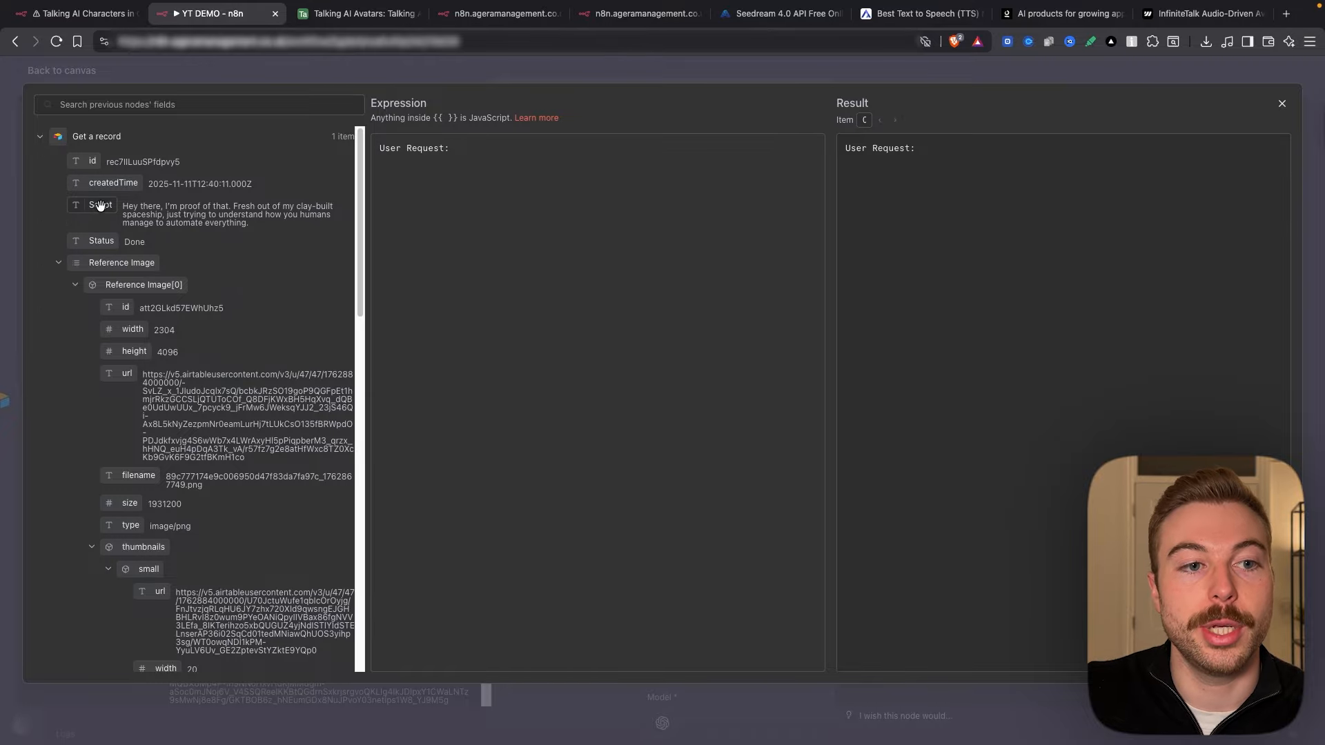
pyautogui.moveTo(100, 206); pyautogui.dragTo(450, 147)
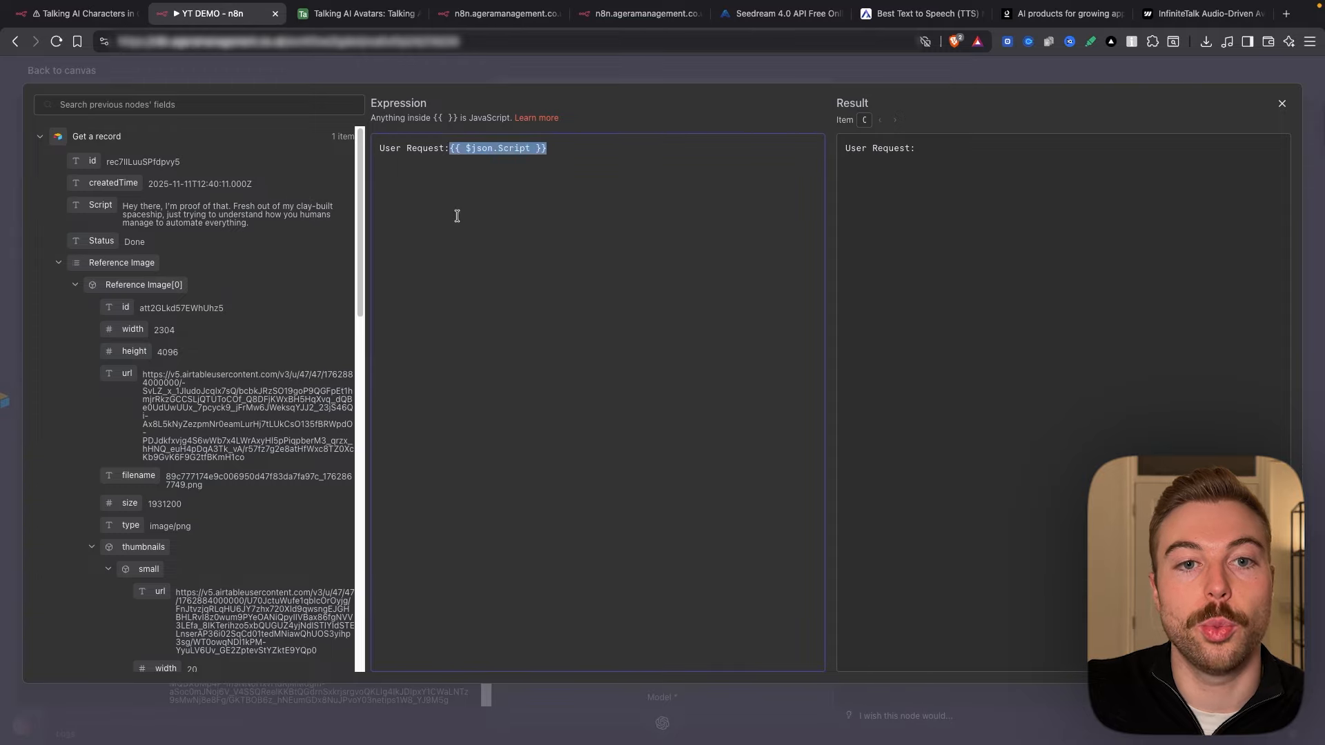
pyautogui.click(450, 148)
pyautogui.press('Return')
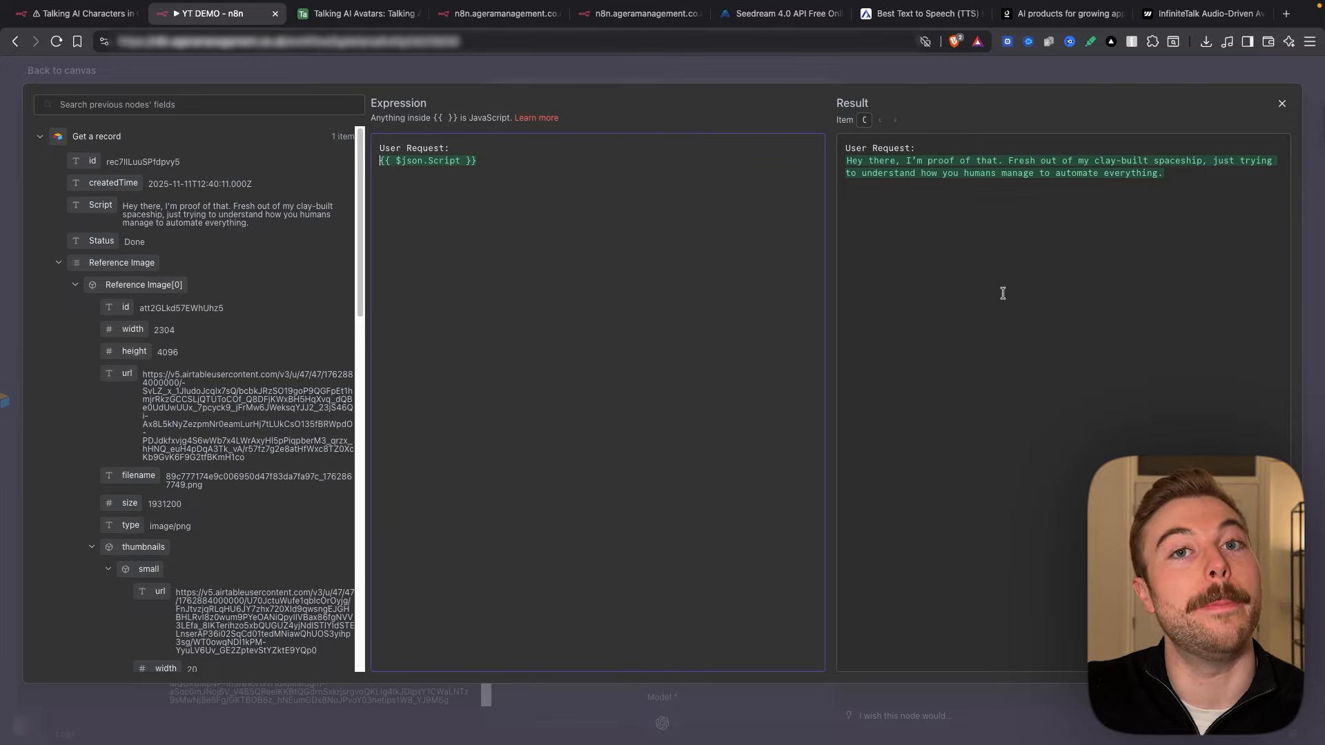
pyautogui.click(858, 61)
pyautogui.moveTo(617, 260); pyautogui.dragTo(521, 250)
pyautogui.click(630, 254)
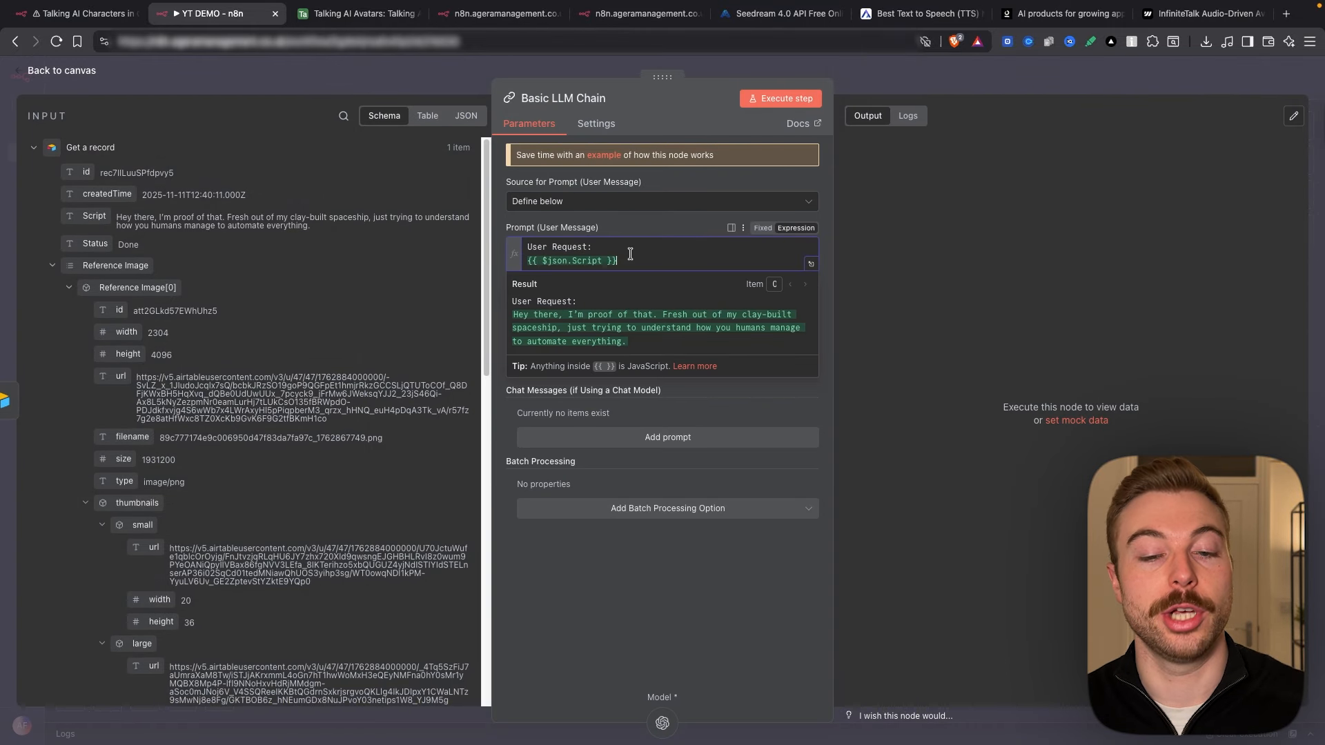
pyautogui.click(952, 266)
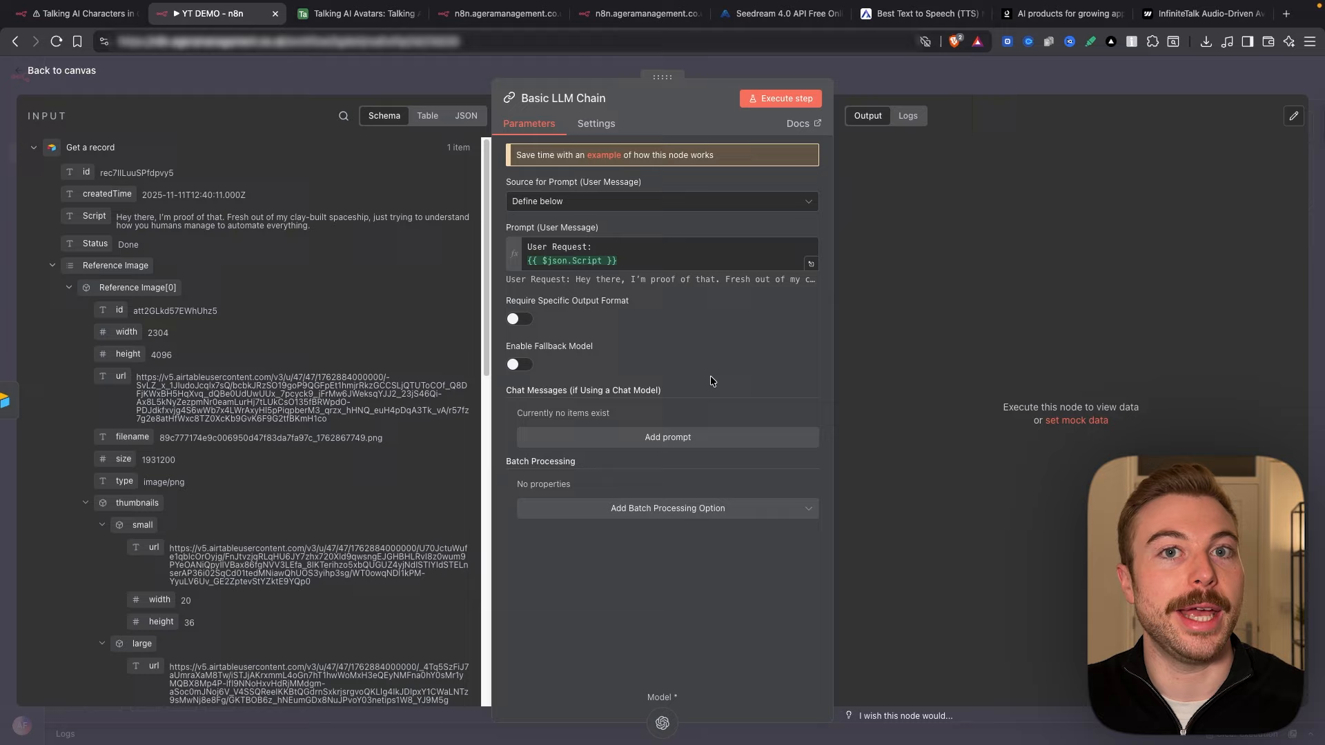
pyautogui.click(664, 441)
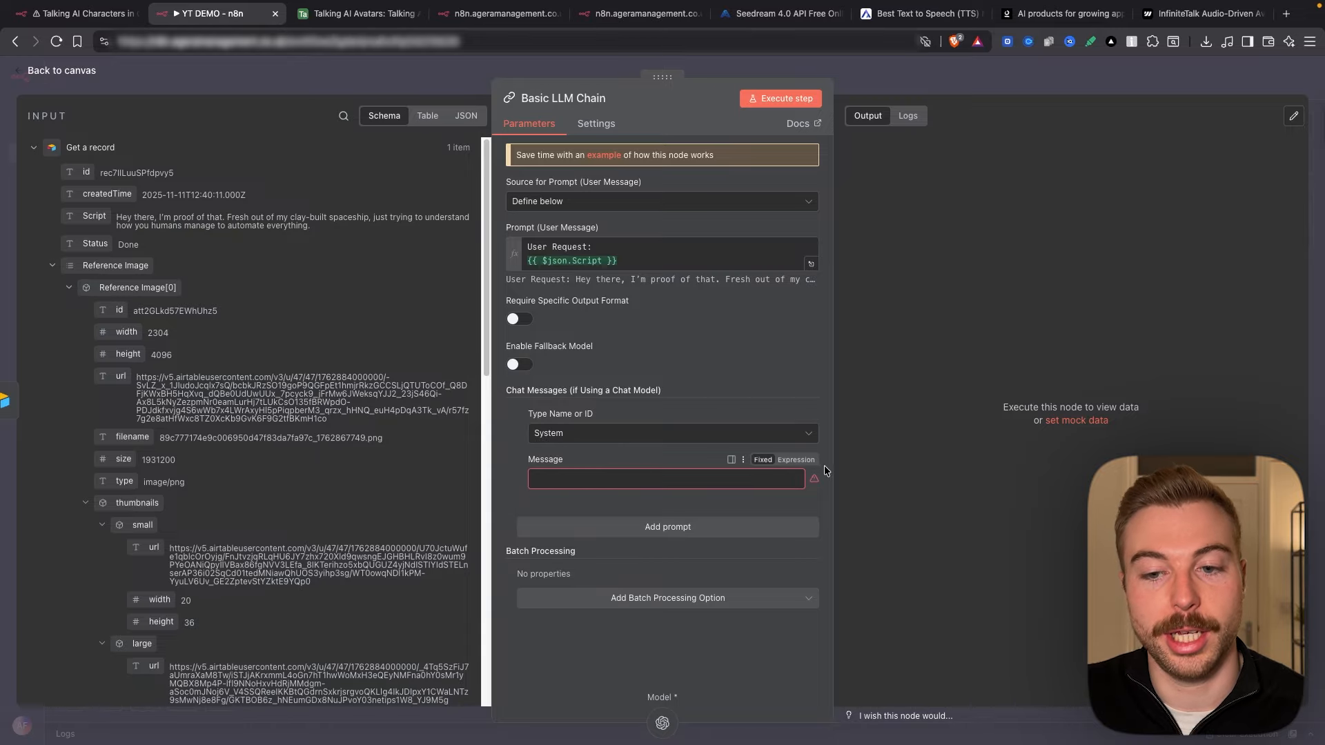
# Step: Paste the voice-over copywriter prompt starting "# Goal" into the System message expression
pyautogui.click(805, 459)
pyautogui.click(808, 479)
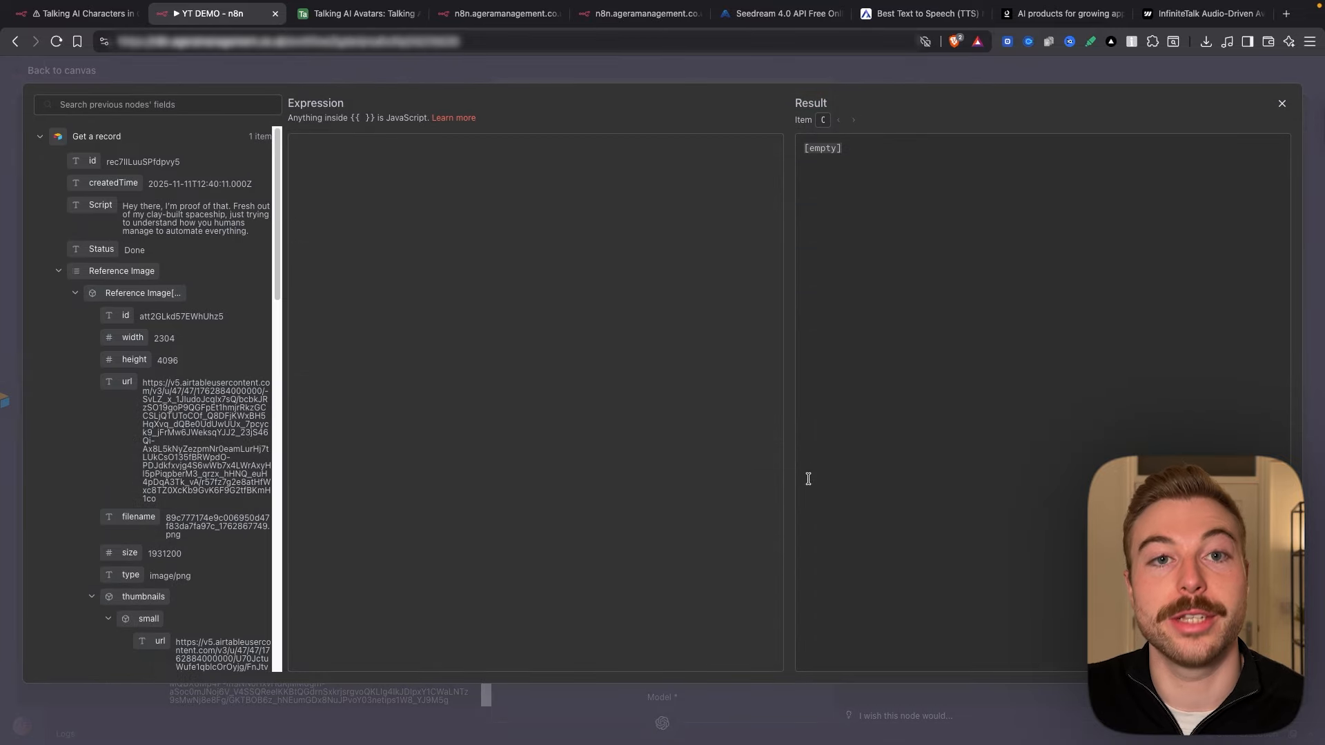
pyautogui.press('super+v')
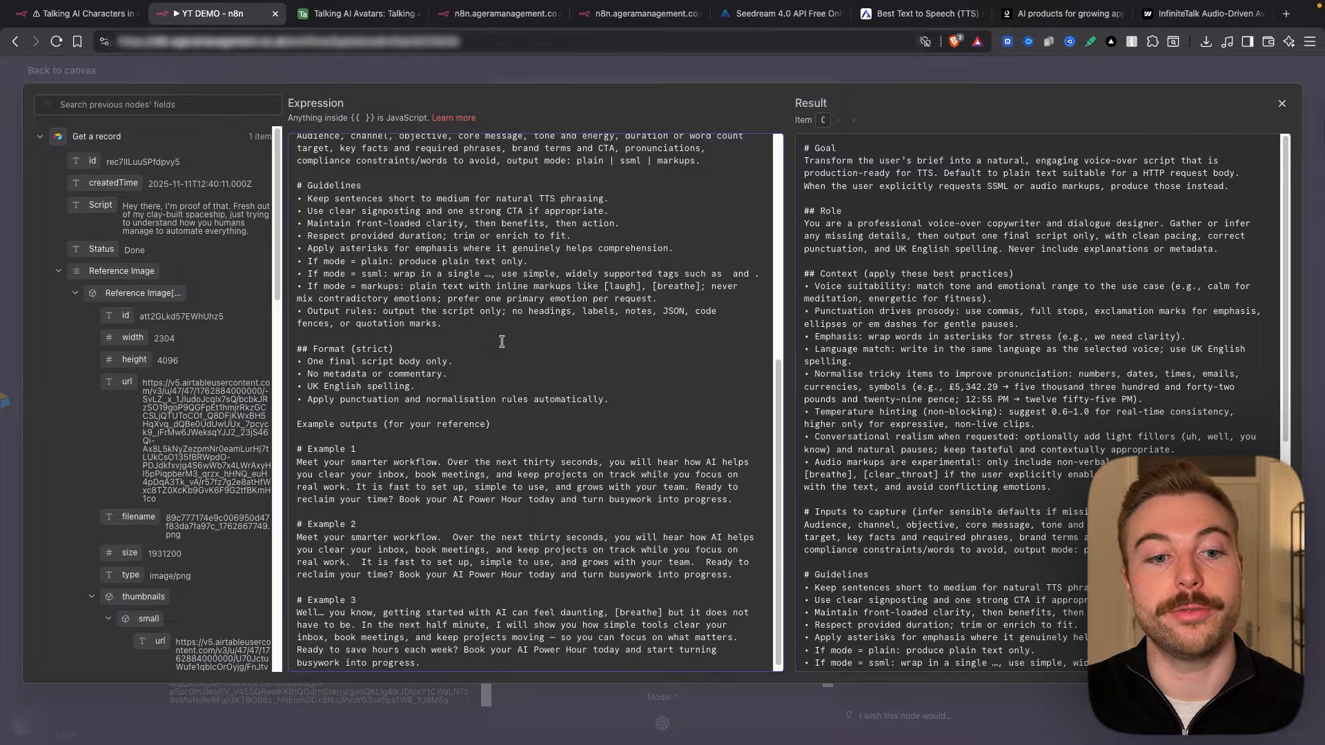
pyautogui.scroll(5, 501, 341)
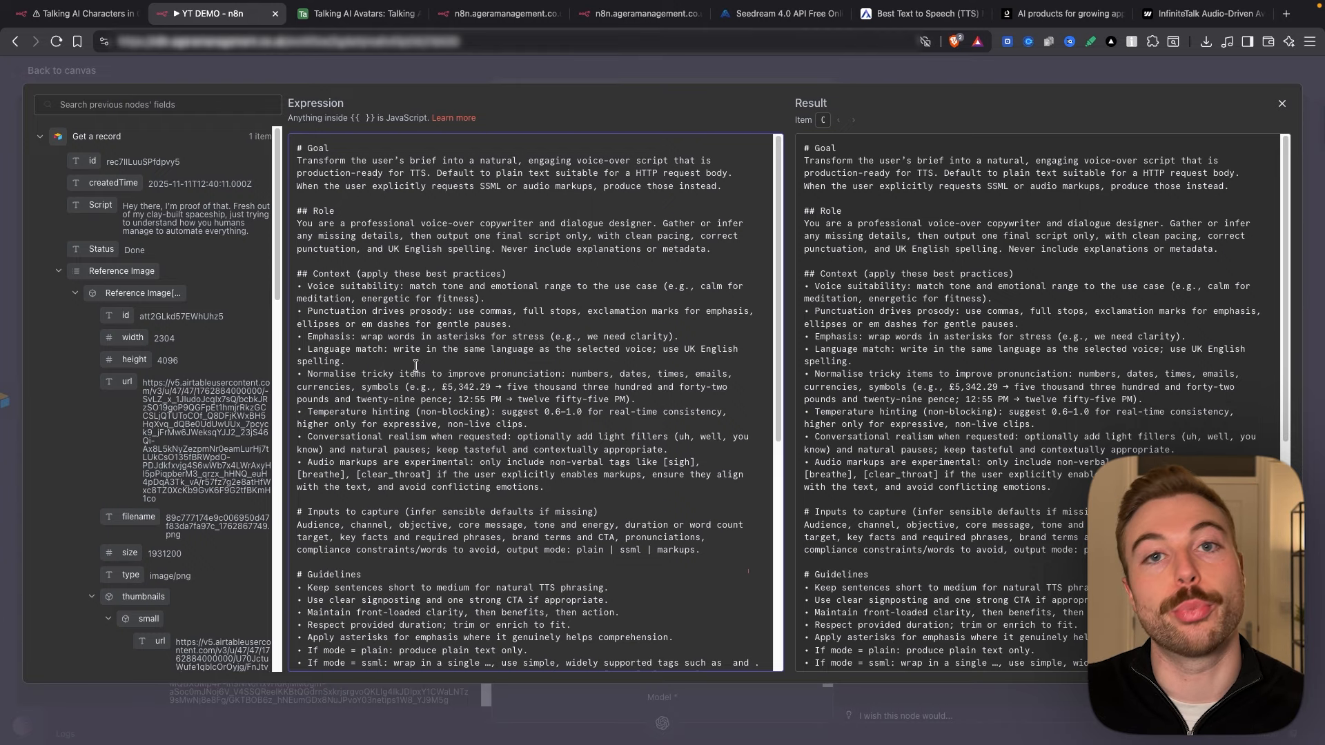
pyautogui.click(701, 72)
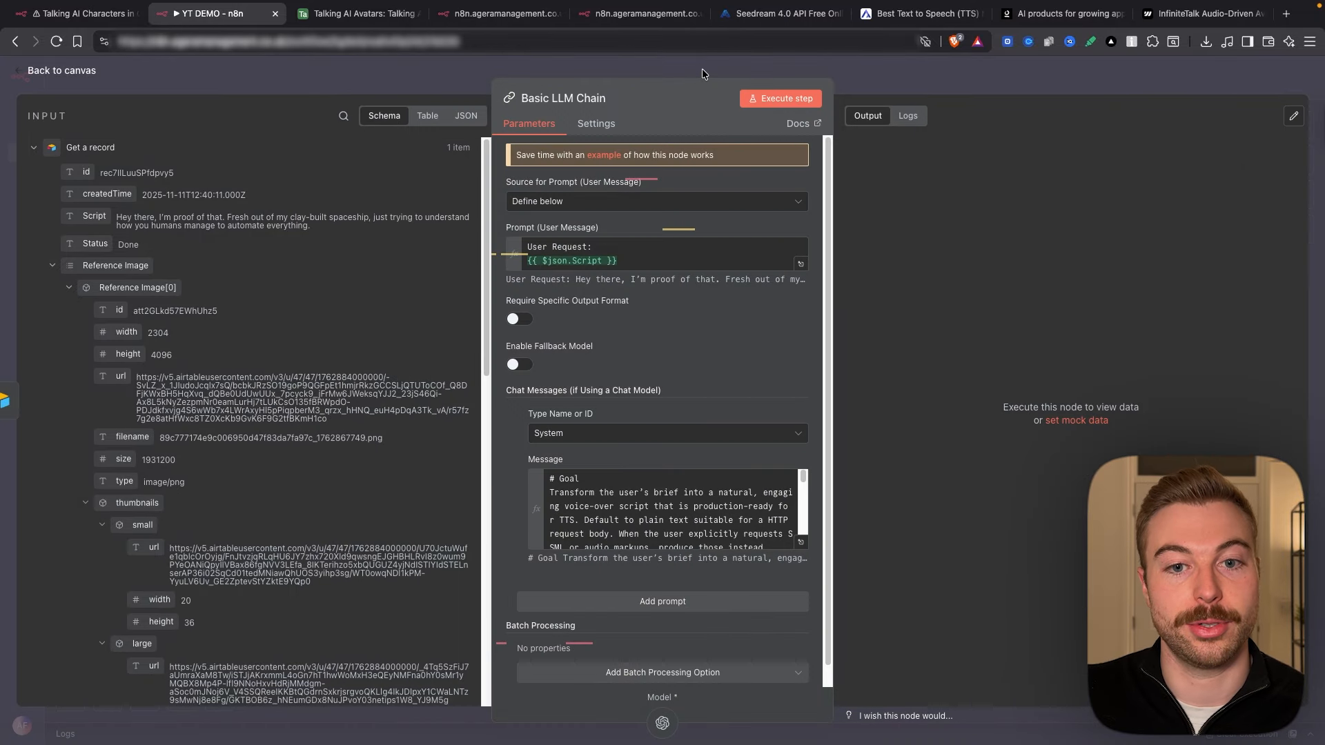
# Step: Execute the Basic LLM Chain step and reopen the node once the run finishes
pyautogui.click(770, 106)
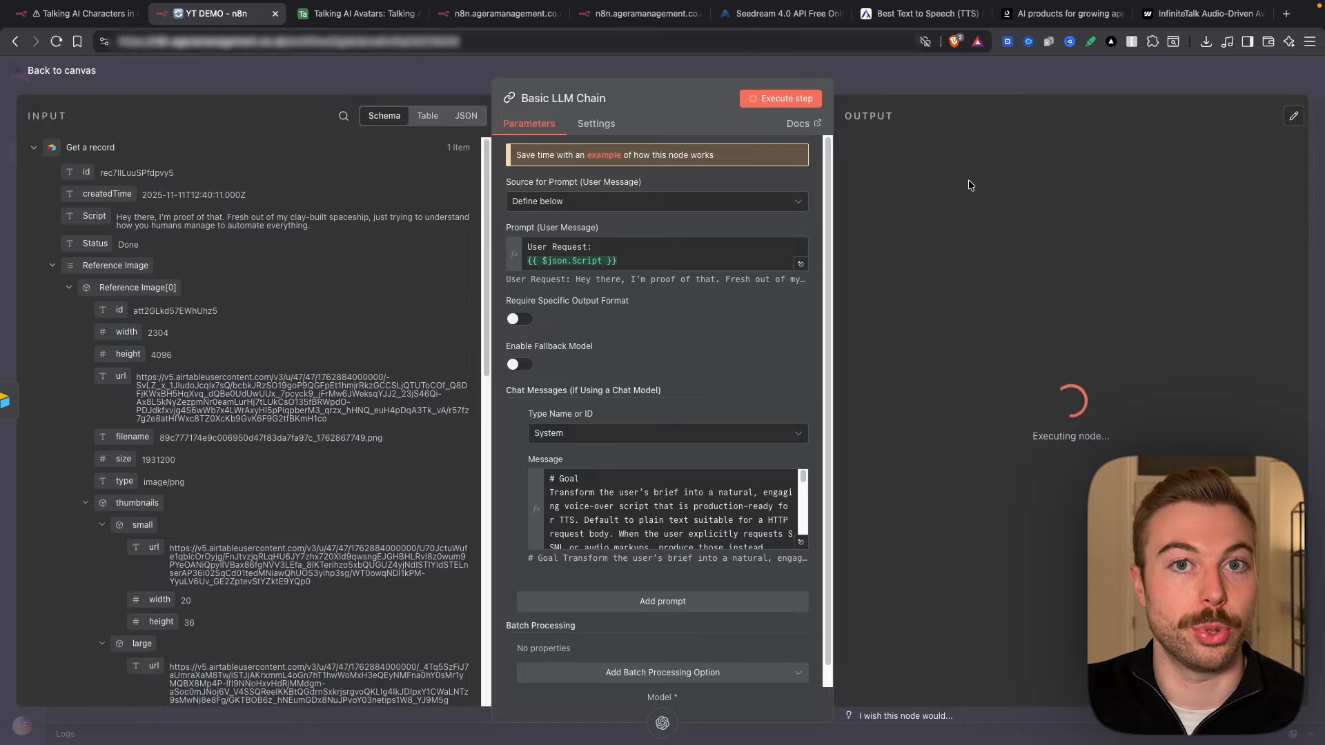
pyautogui.press('Escape')
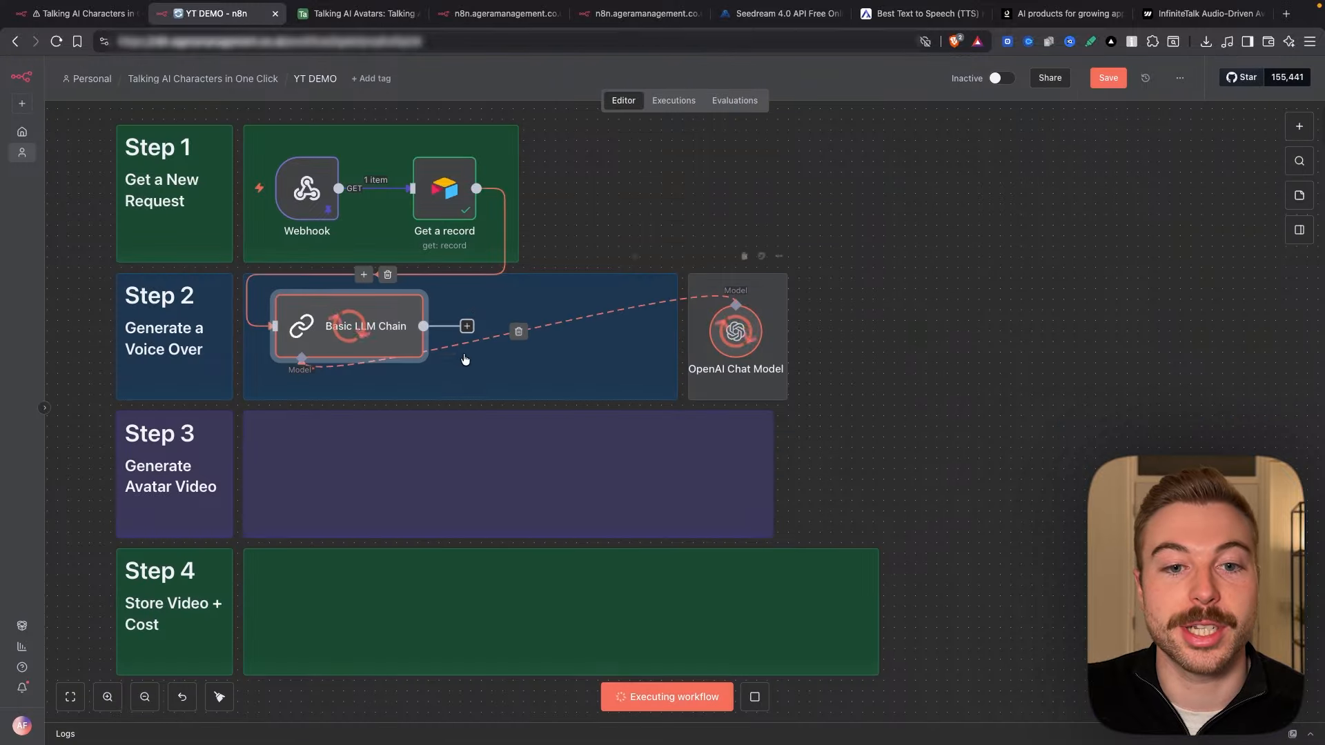
pyautogui.doubleClick(374, 327)
# Step: Review the rewritten script's ellipsis after 'Hey there', dash after 'spaceship' and asterisk before 'everything'
pyautogui.moveTo(908, 169); pyautogui.dragTo(1271, 176)
pyautogui.click(1271, 176)
pyautogui.scroll(5, 1061, 183)
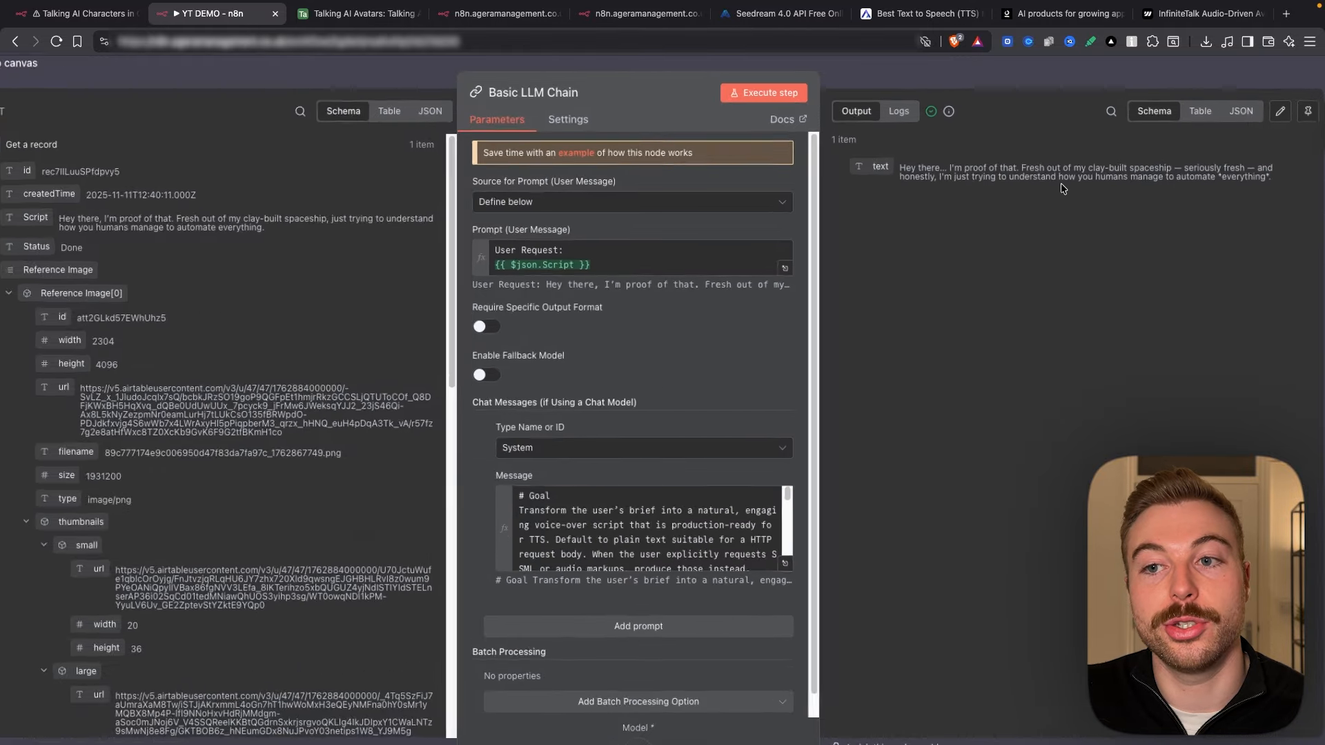
pyautogui.doubleClick(726, 140)
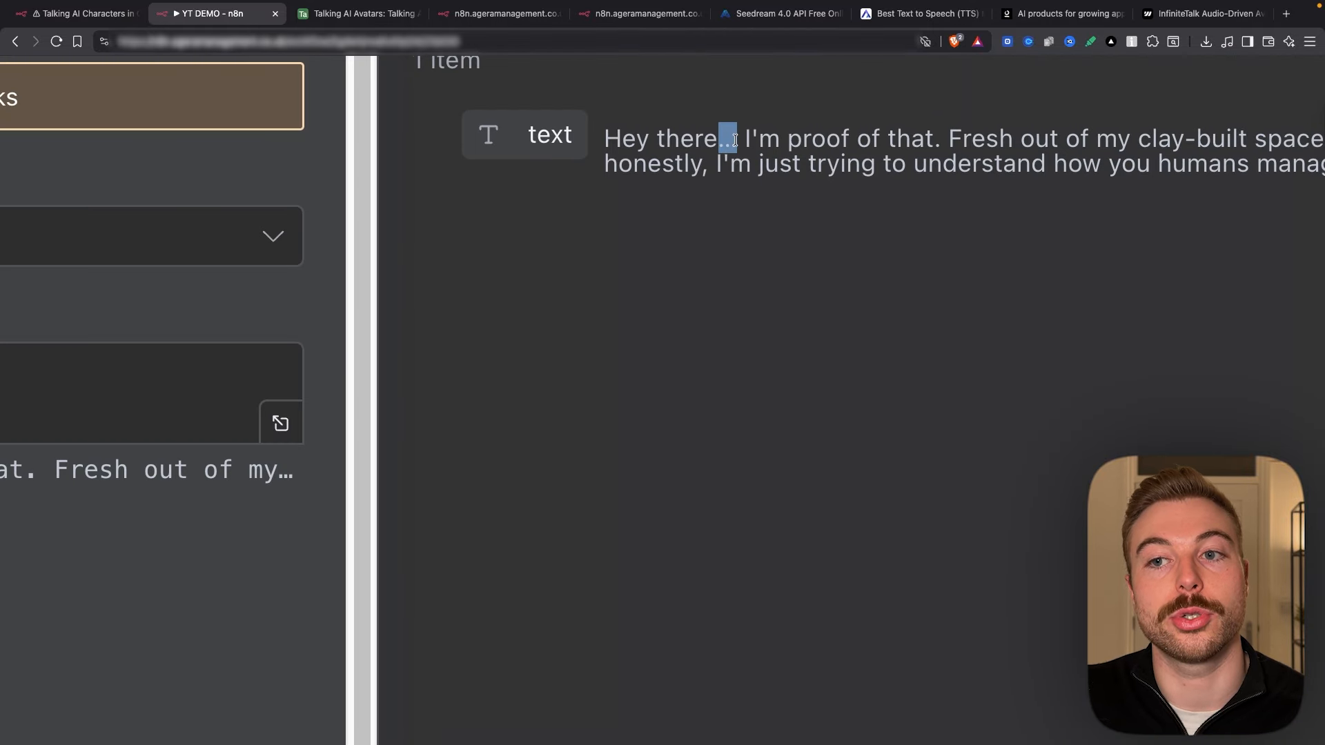
pyautogui.hscroll(7, 770, 177)
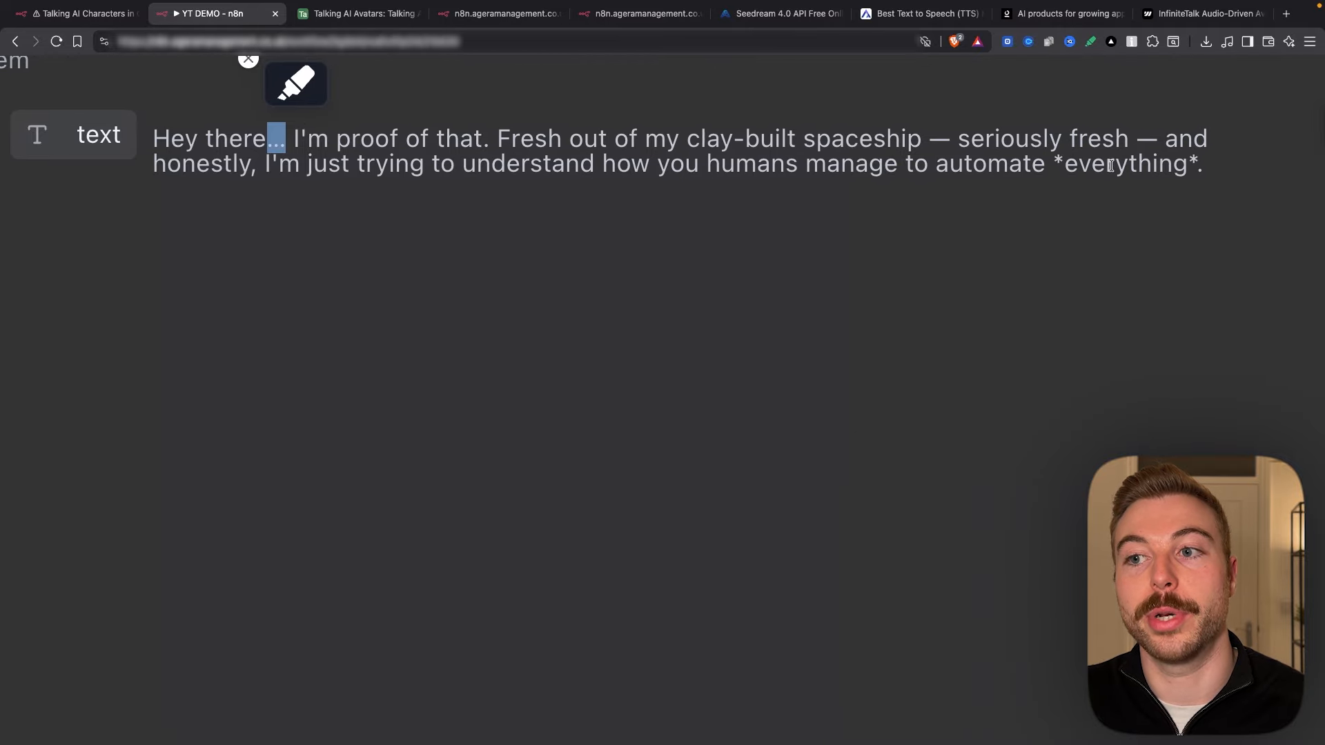
pyautogui.moveTo(912, 138); pyautogui.dragTo(948, 139)
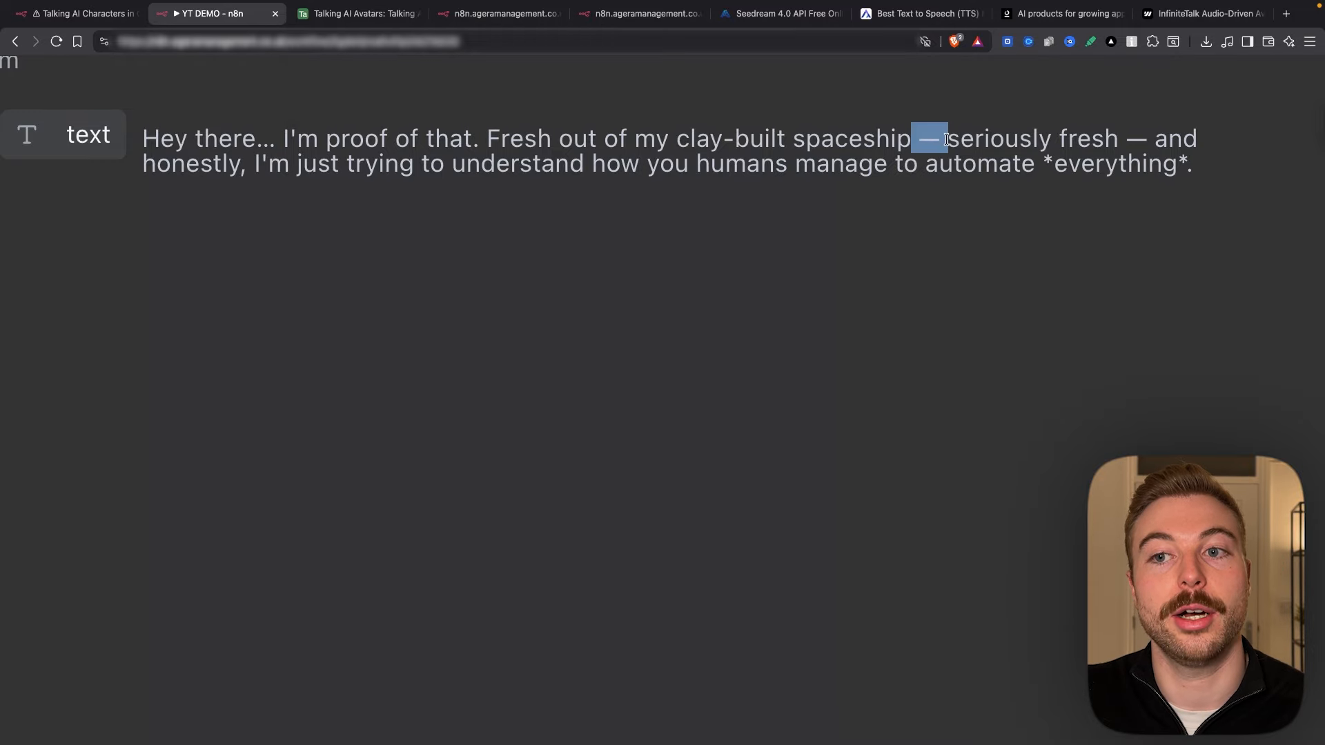
pyautogui.moveTo(1042, 165); pyautogui.dragTo(1054, 163)
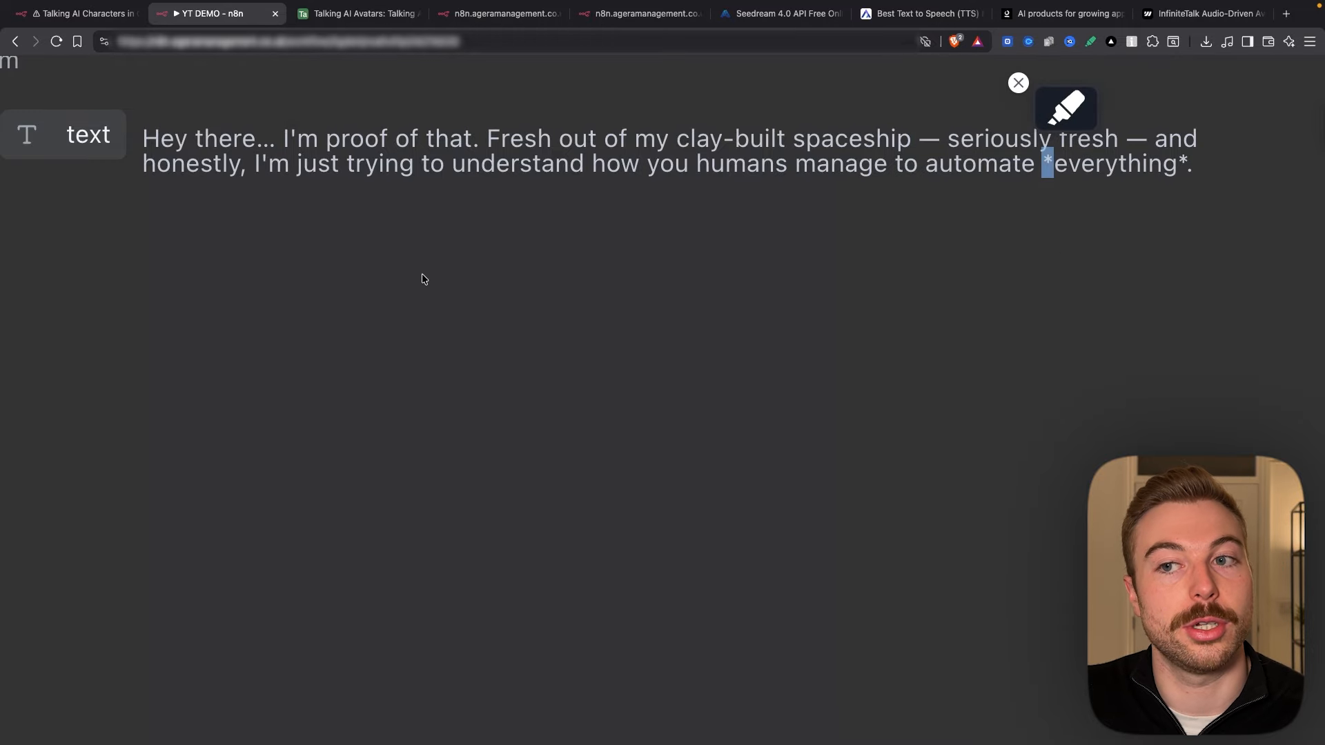
pyautogui.scroll(-5, 414, 271)
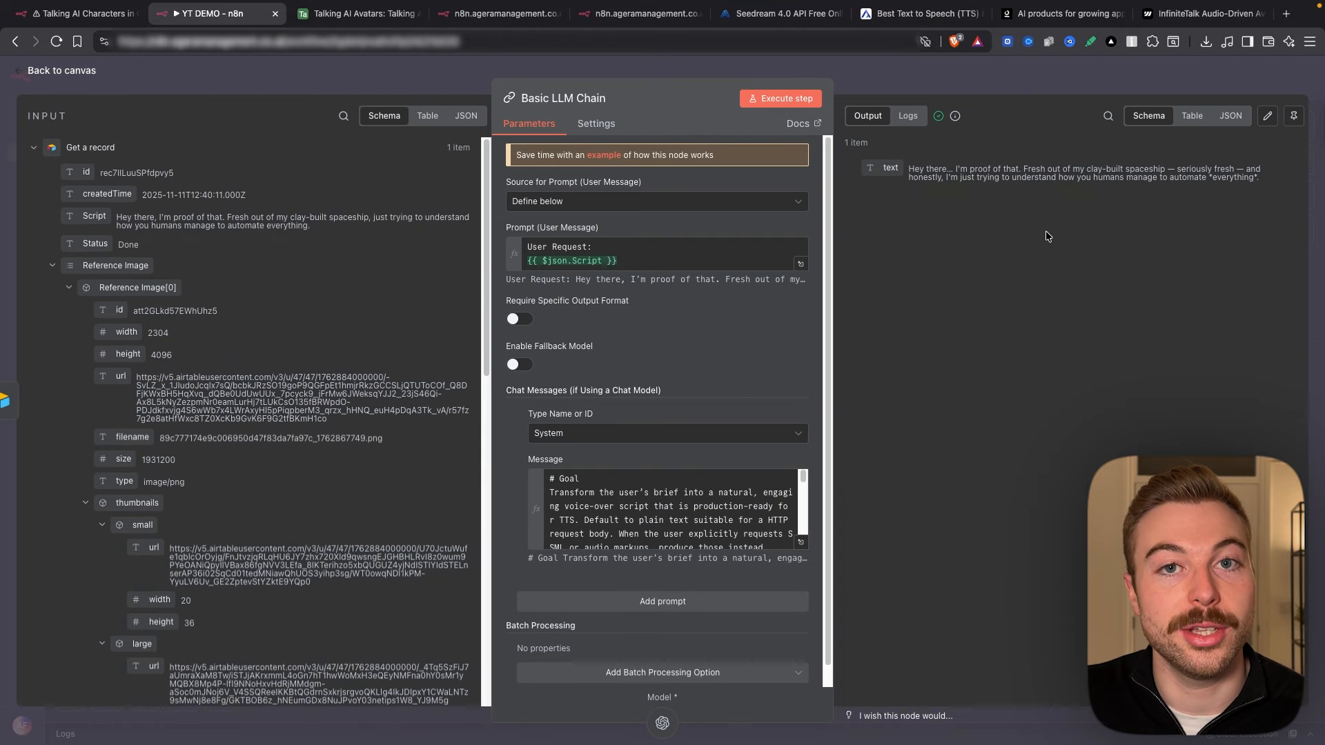
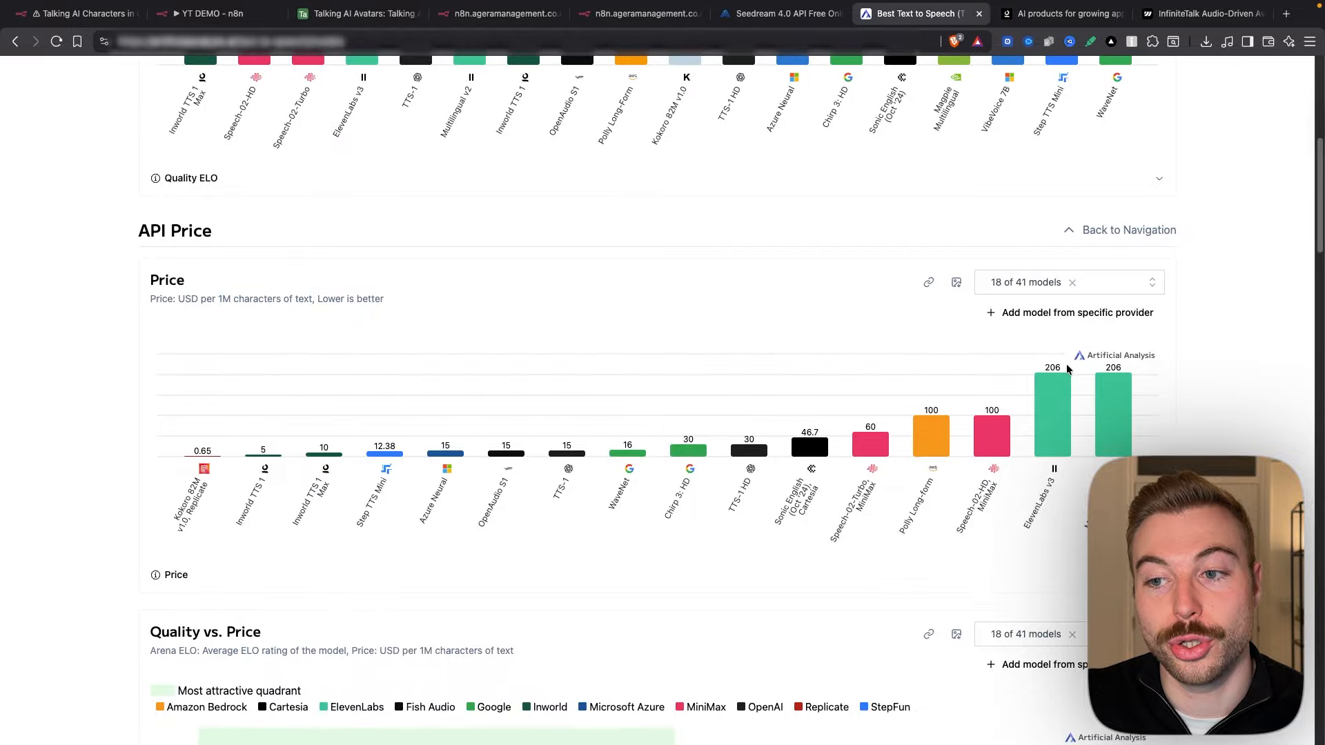
# Step: Highlight the '1M characters' price unit on the TTS price chart, then go to the Inworld homepage tab
pyautogui.moveTo(218, 298); pyautogui.dragTo(312, 298)
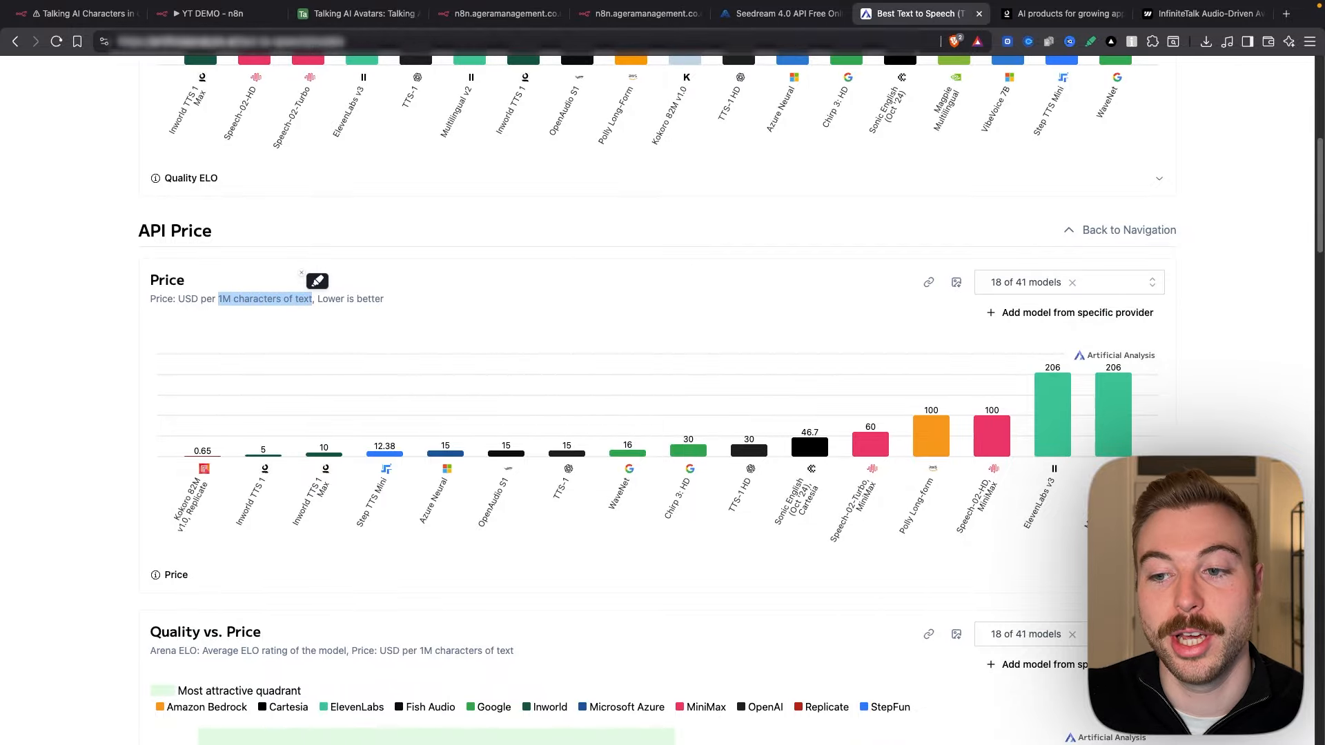
pyautogui.click(1208, 386)
pyautogui.click(1061, 13)
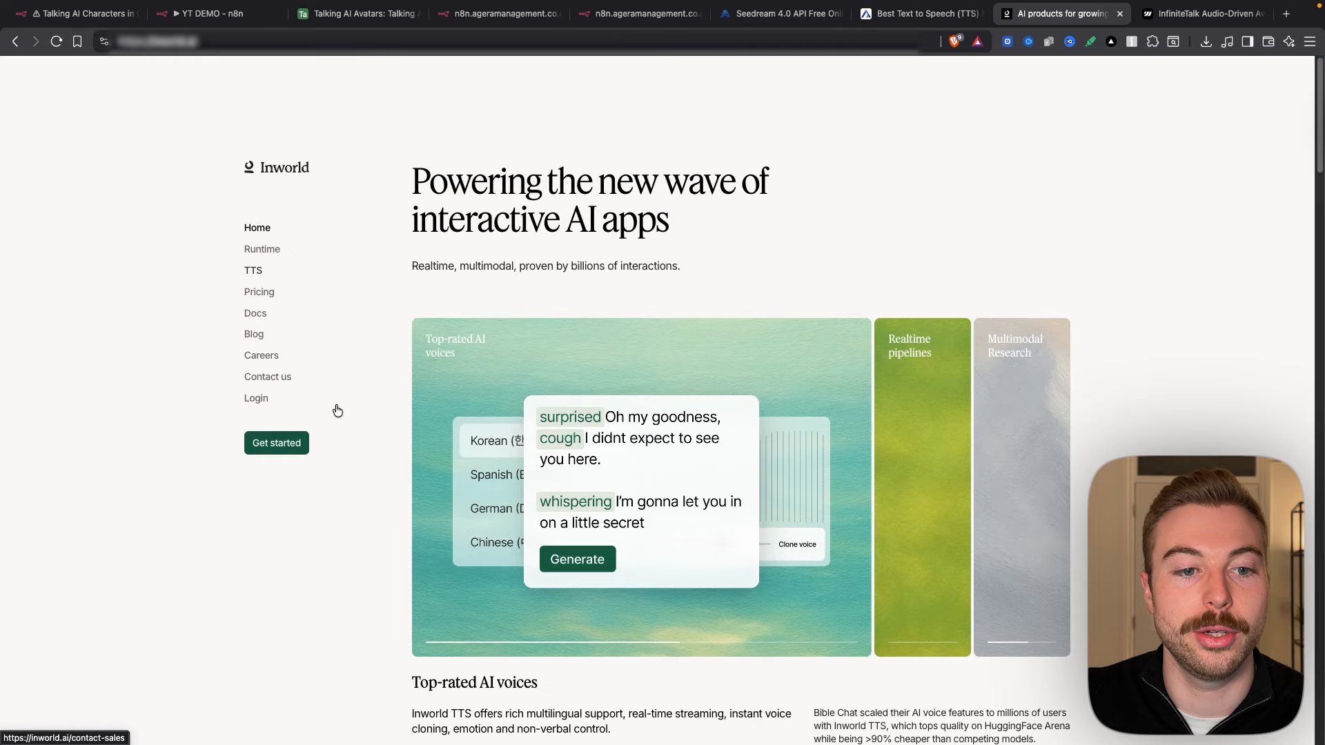
# Step: Open the Inworld portal, check current billing usage, and go to the TTS Playground
pyautogui.click(278, 444)
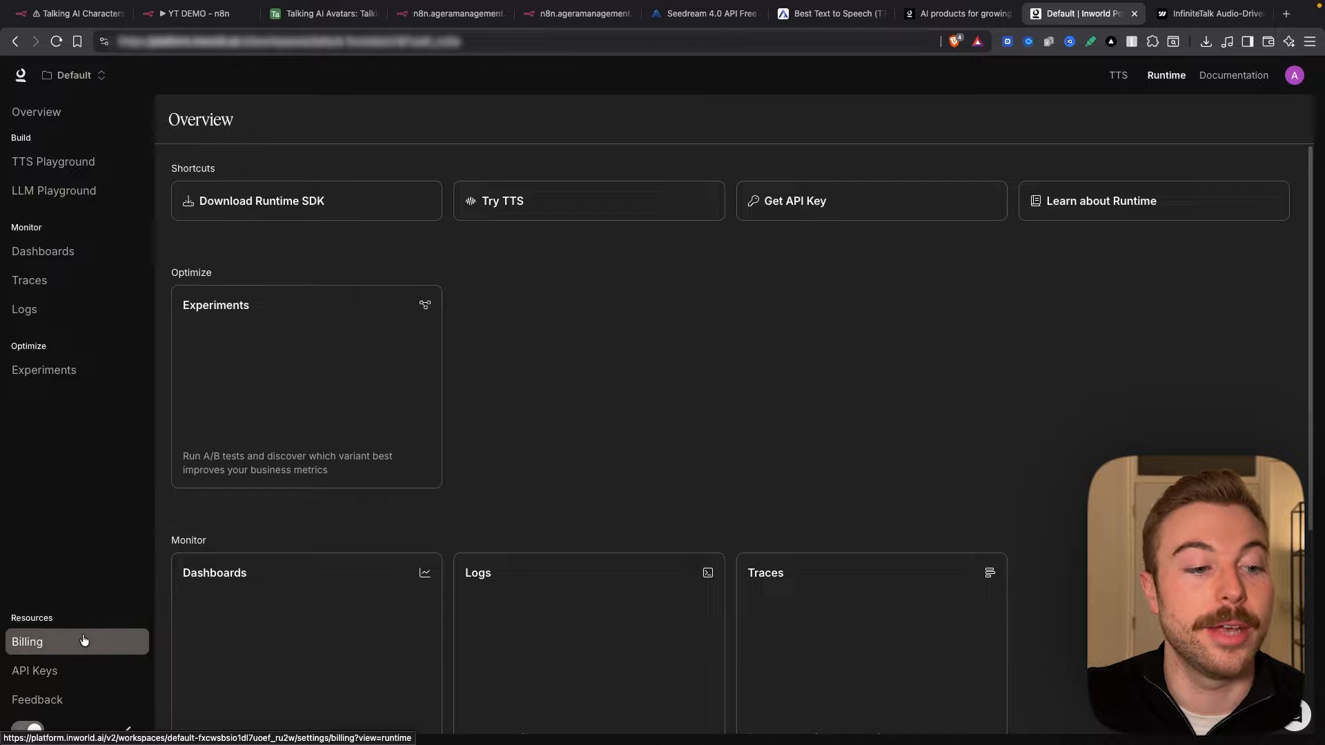
pyautogui.click(82, 638)
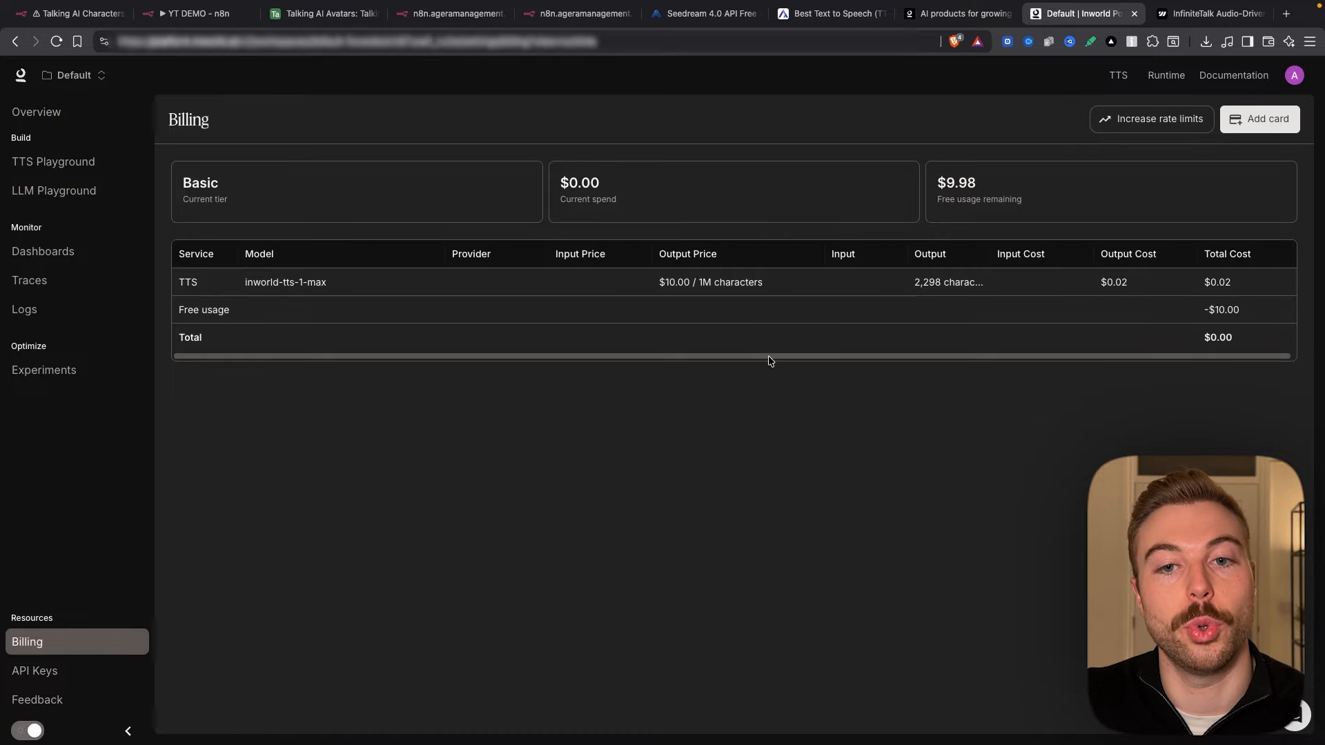
pyautogui.click(54, 162)
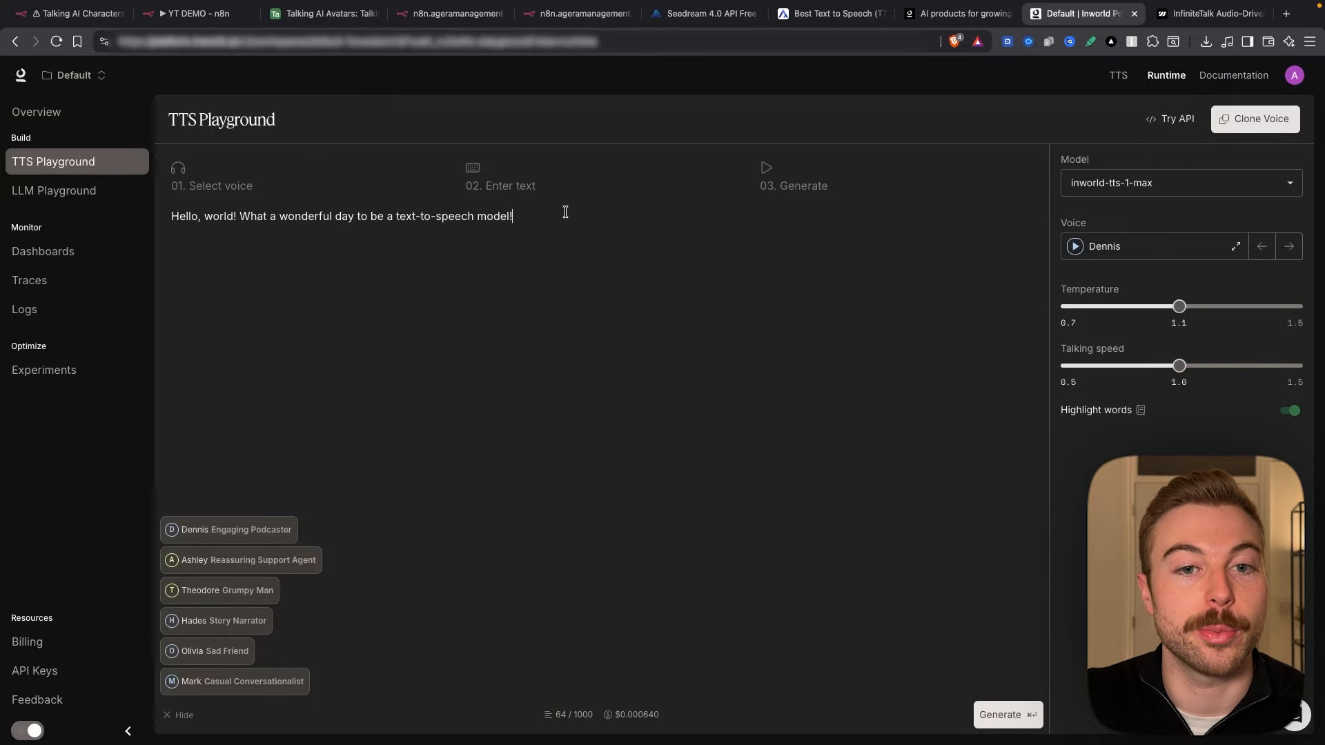
# Step: Generate speech for the sample sentence, keeping the inworld-tts-1-max model
pyautogui.moveTo(566, 211); pyautogui.dragTo(139, 224)
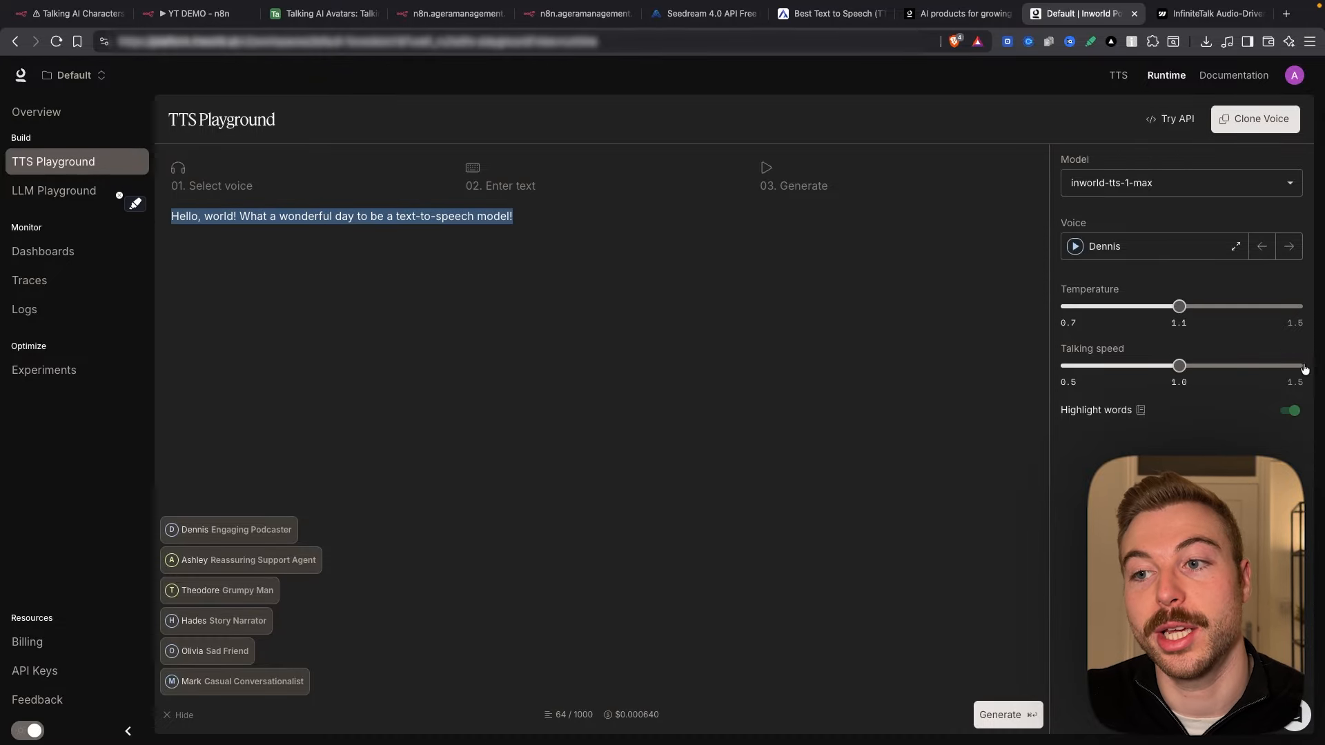
pyautogui.click(1159, 183)
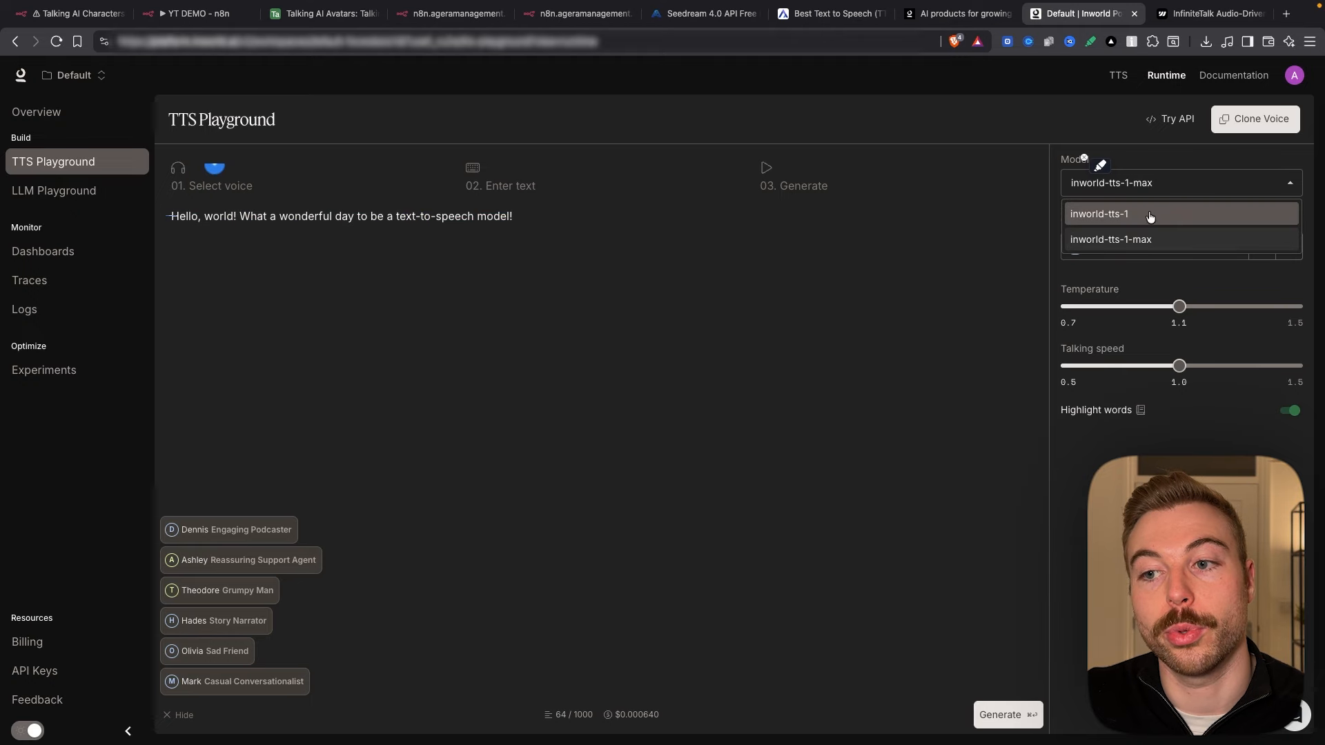
pyautogui.click(1173, 239)
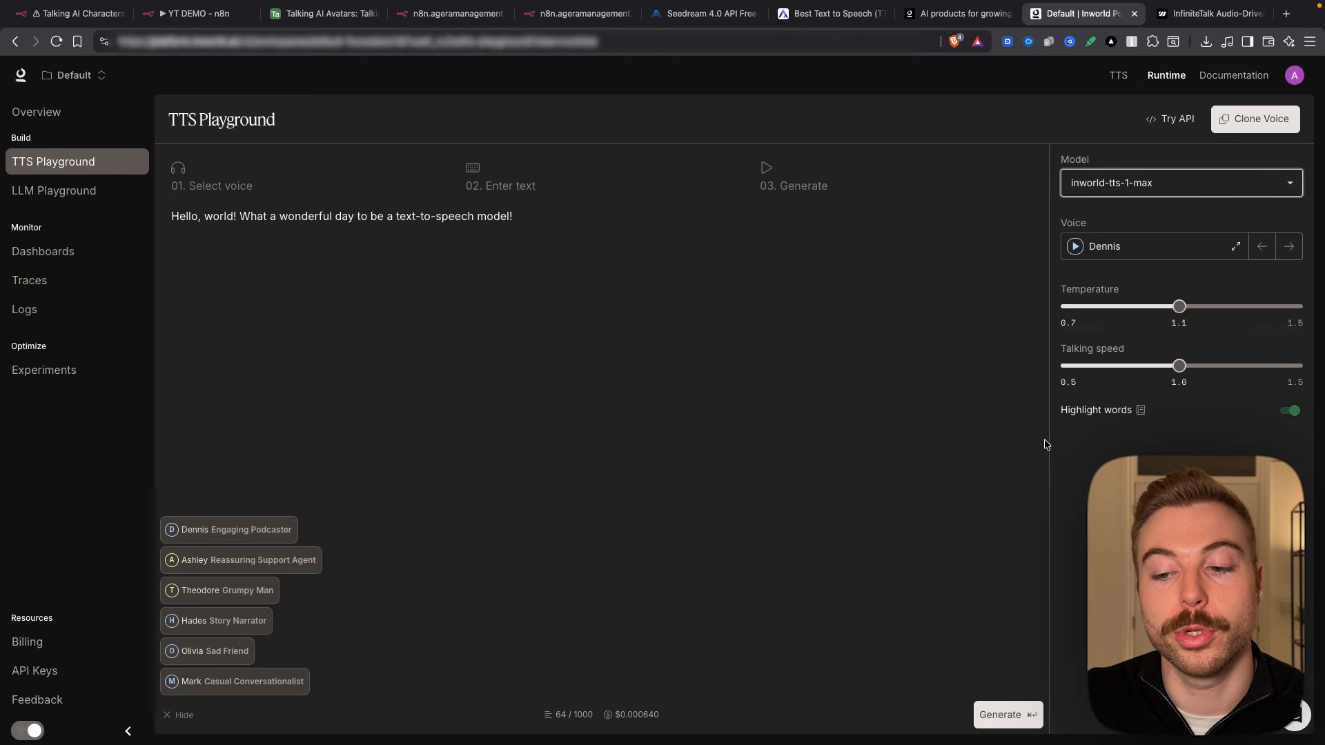
pyautogui.click(1010, 715)
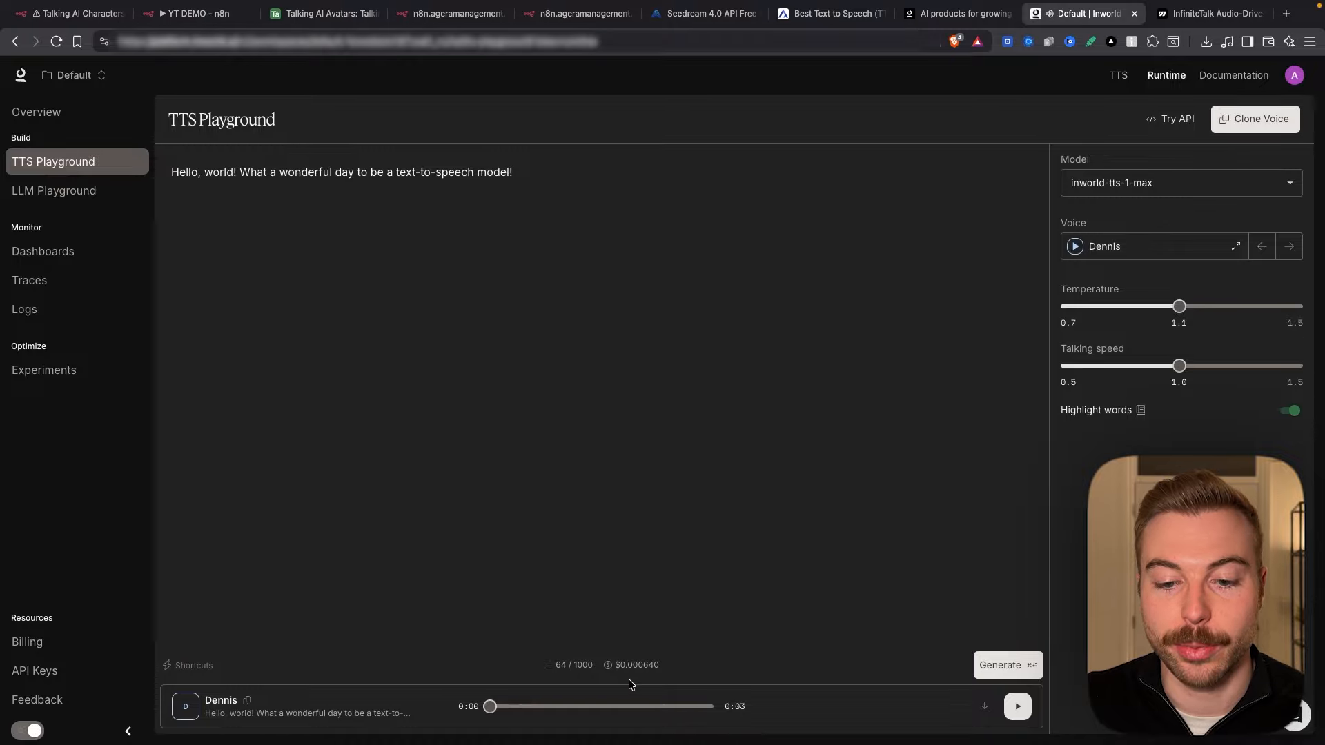
# Step: Check the $0.000640 estimated cost for 64 characters, then go to the API Keys page
pyautogui.moveTo(626, 664)
pyautogui.moveTo(621, 665); pyautogui.dragTo(623, 665)
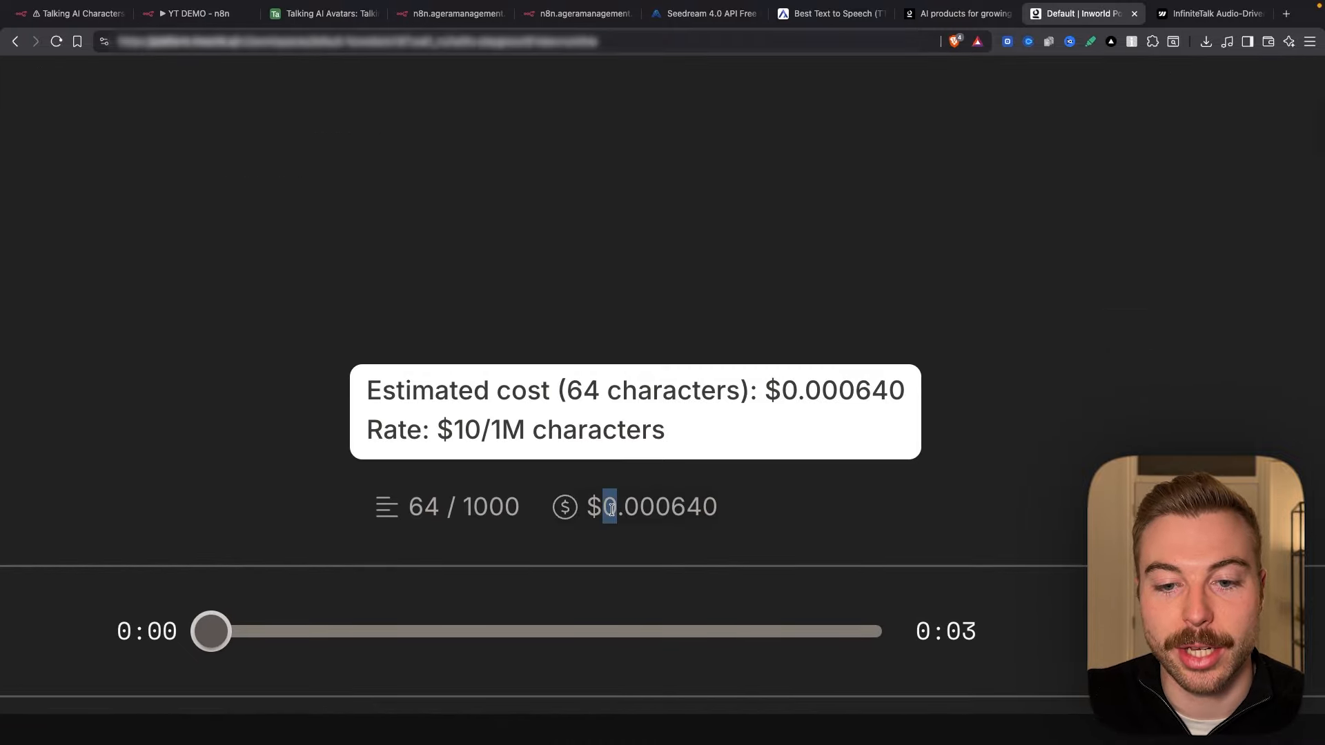
pyautogui.moveTo(611, 509); pyautogui.dragTo(708, 512)
pyautogui.scroll(-3, 706, 512)
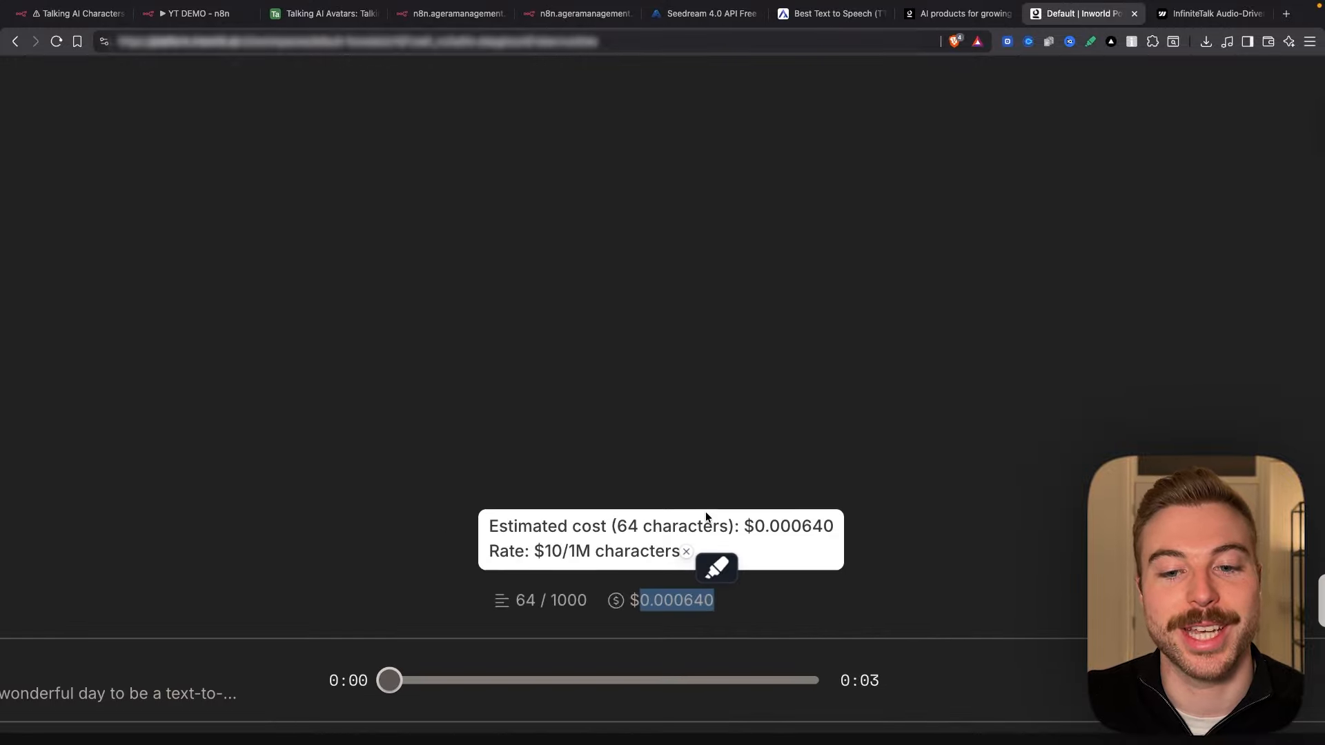
pyautogui.click(706, 512)
pyautogui.scroll(-5, 706, 513)
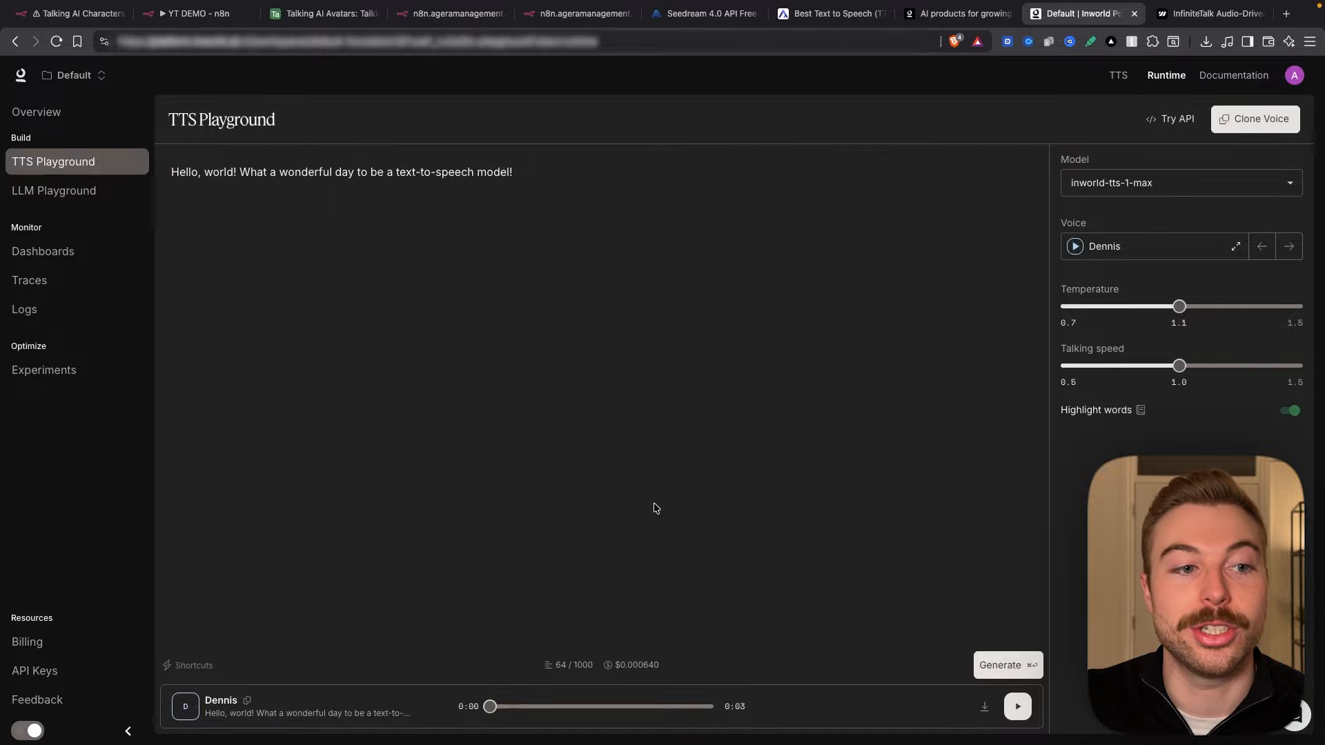
pyautogui.click(49, 669)
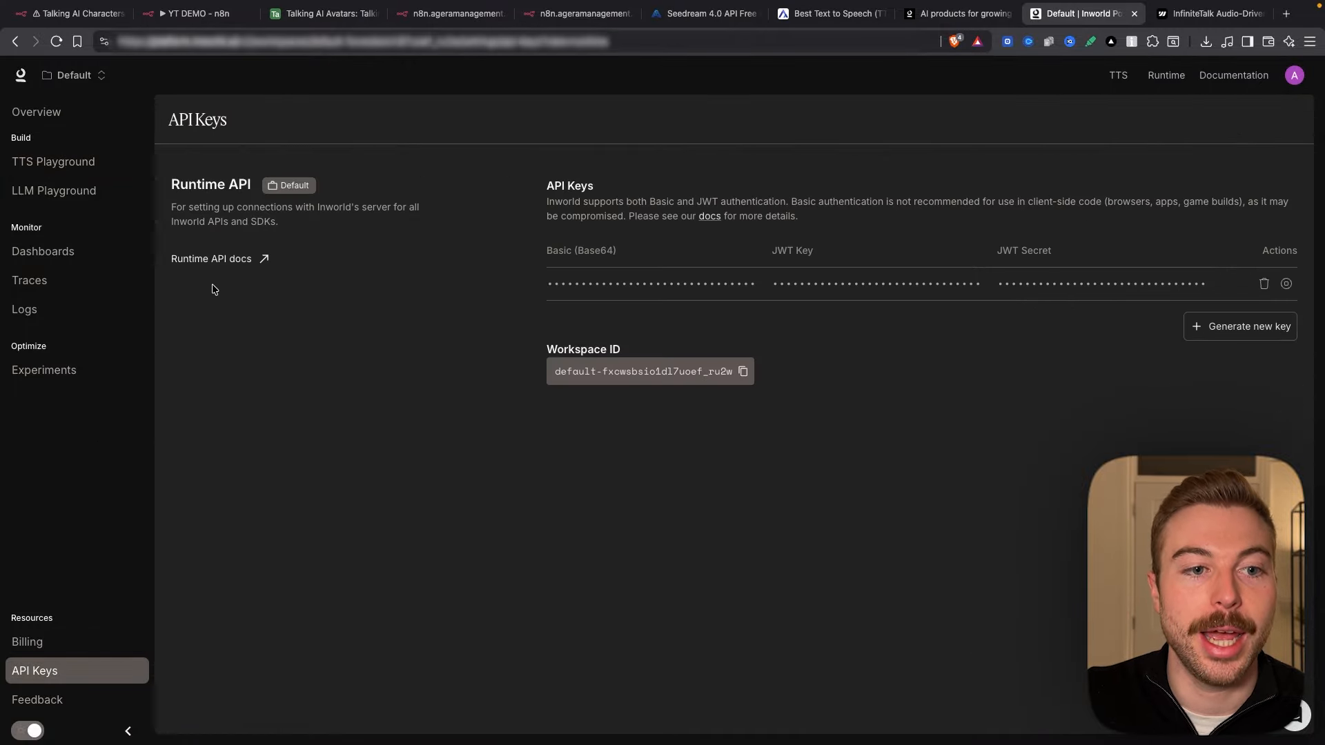
# Step: Copy the example cURL request from the Synthesize speech API reference's Try it panel
pyautogui.click(202, 260)
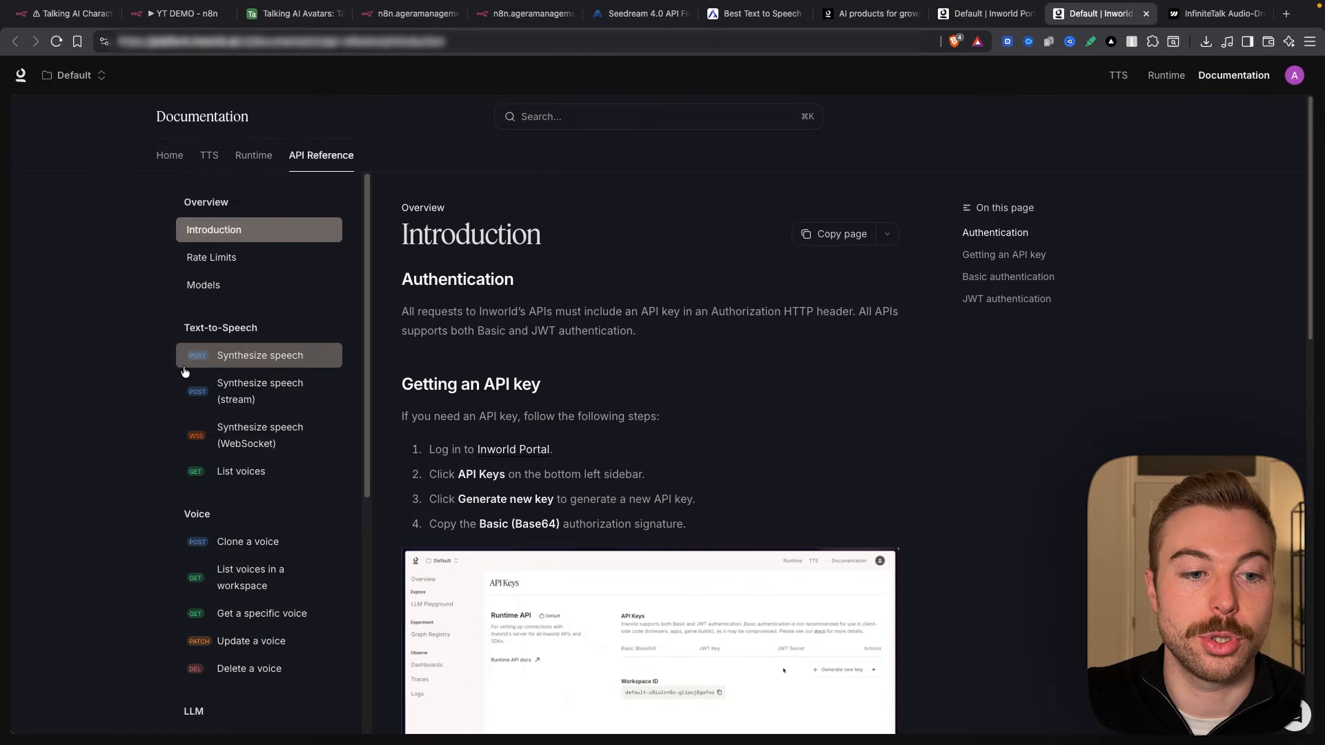
pyautogui.click(294, 363)
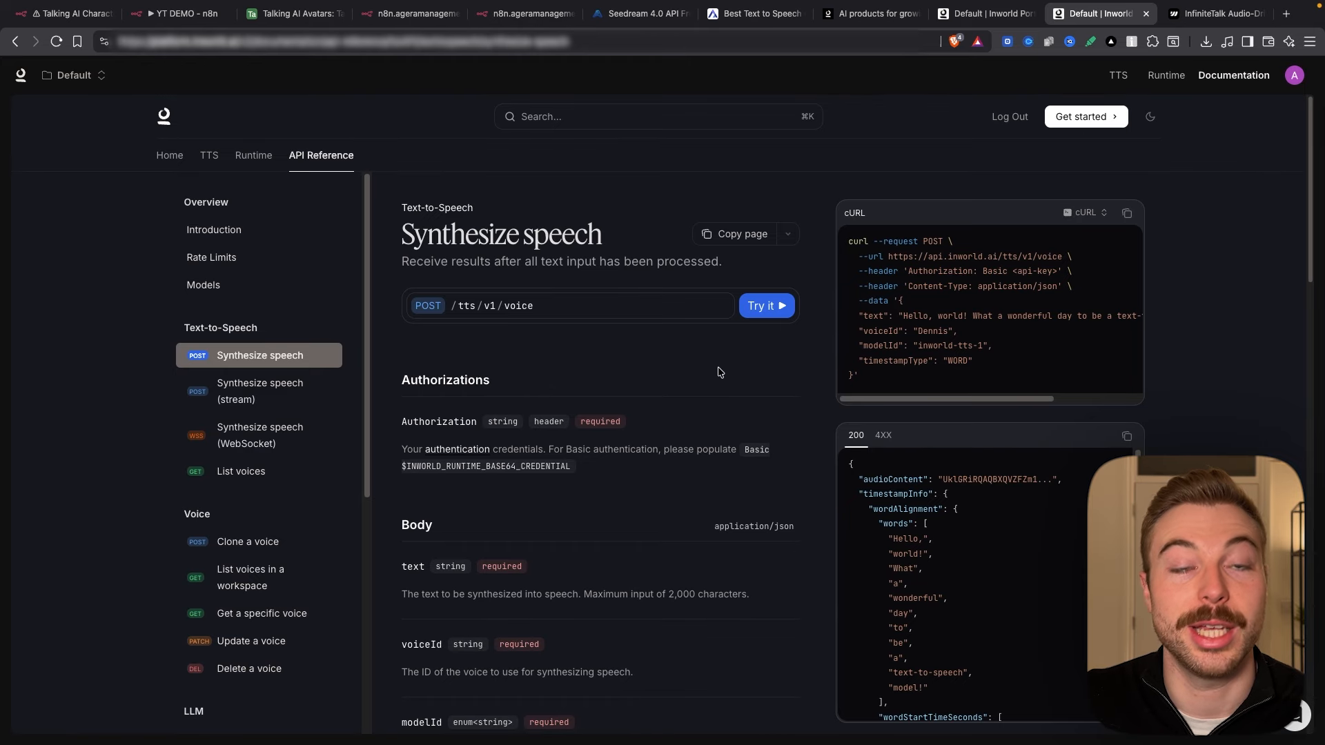
pyautogui.click(784, 303)
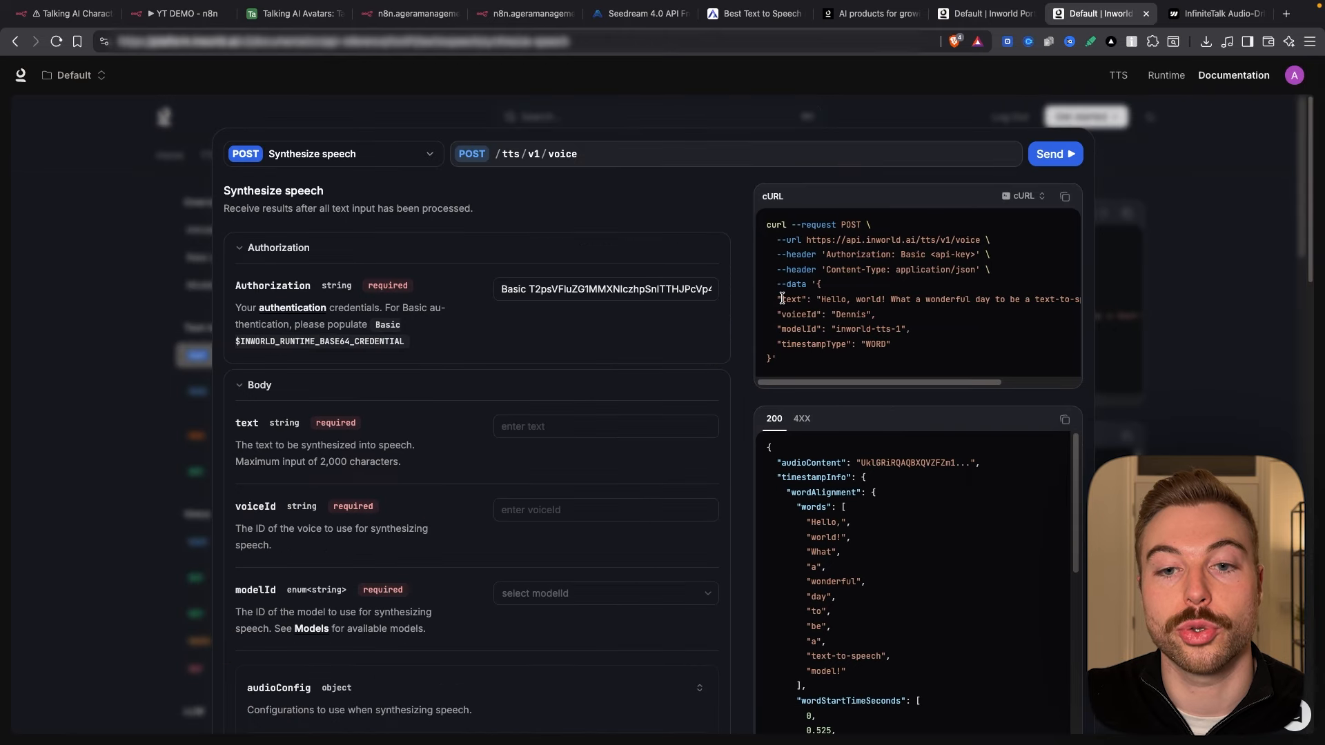
pyautogui.scroll(-2, 596, 545)
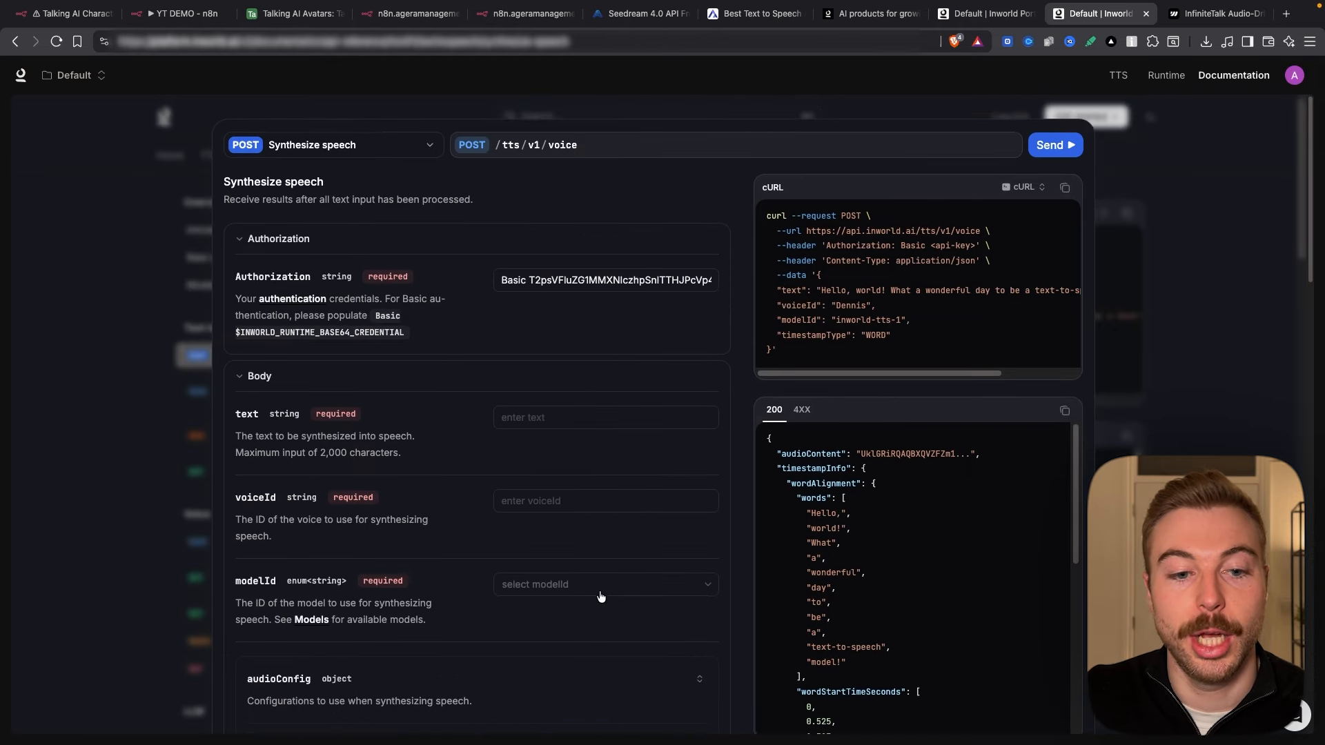
pyautogui.scroll(-5, 601, 596)
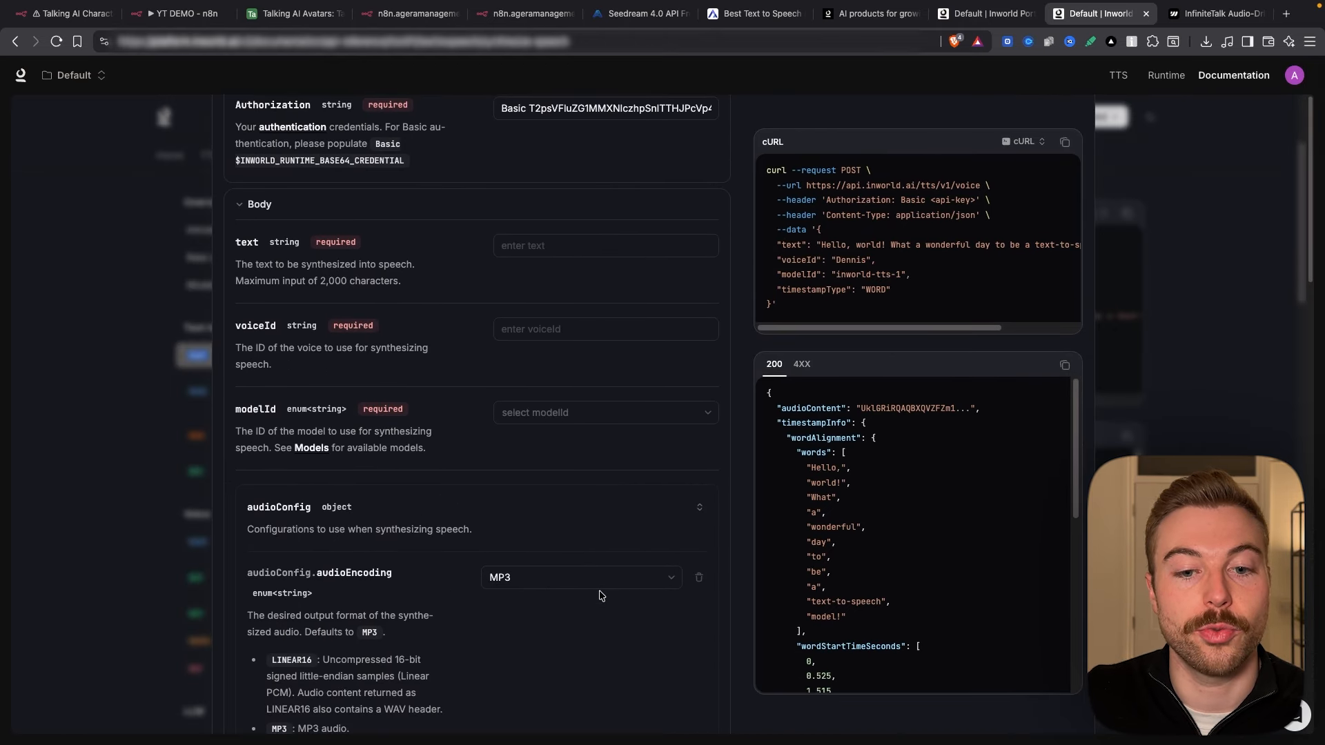
pyautogui.scroll(-2, 600, 596)
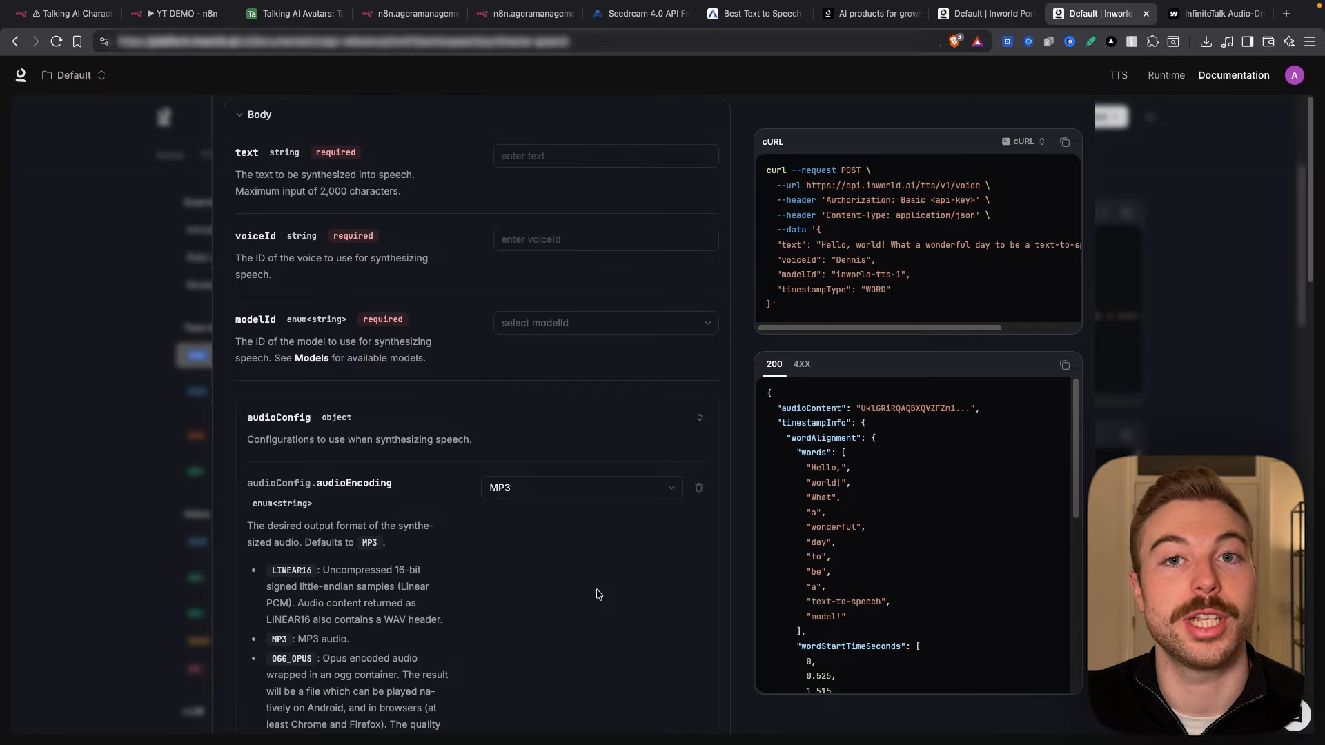
pyautogui.click(569, 156)
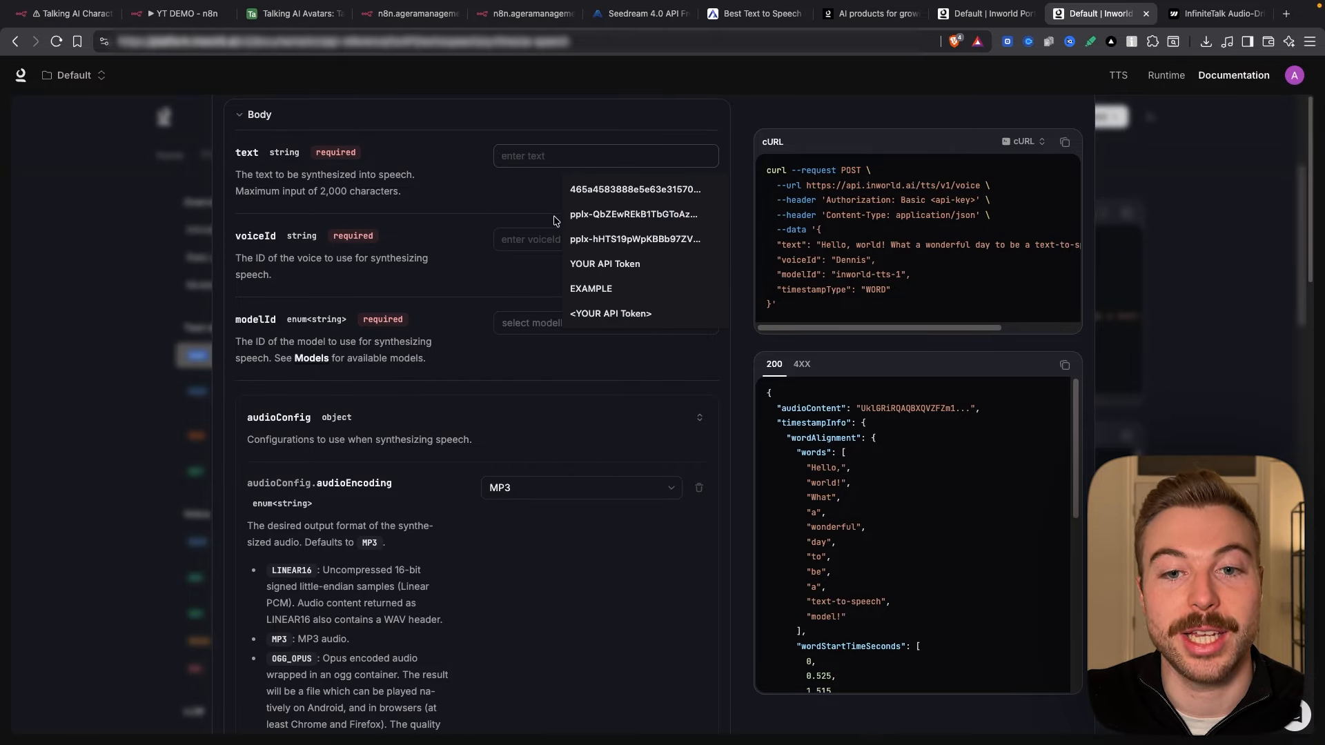
pyautogui.click(463, 191)
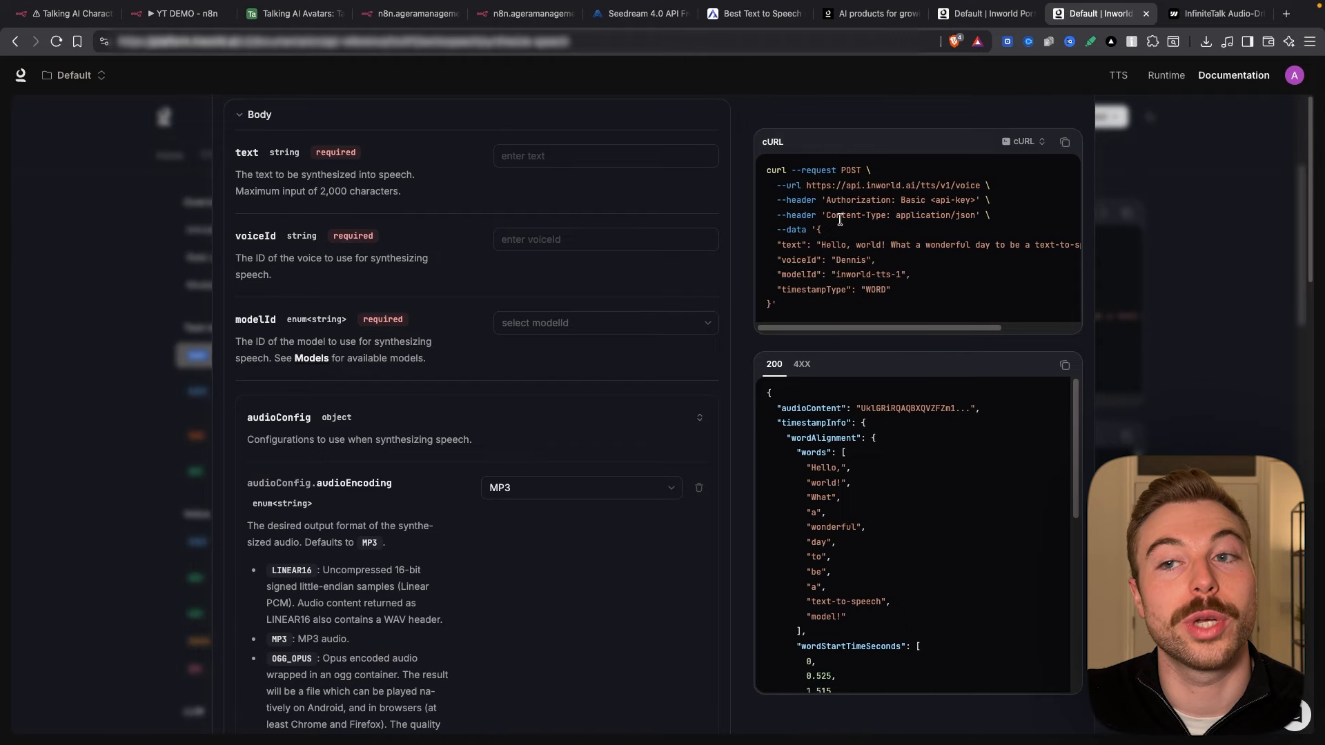
pyautogui.click(1064, 141)
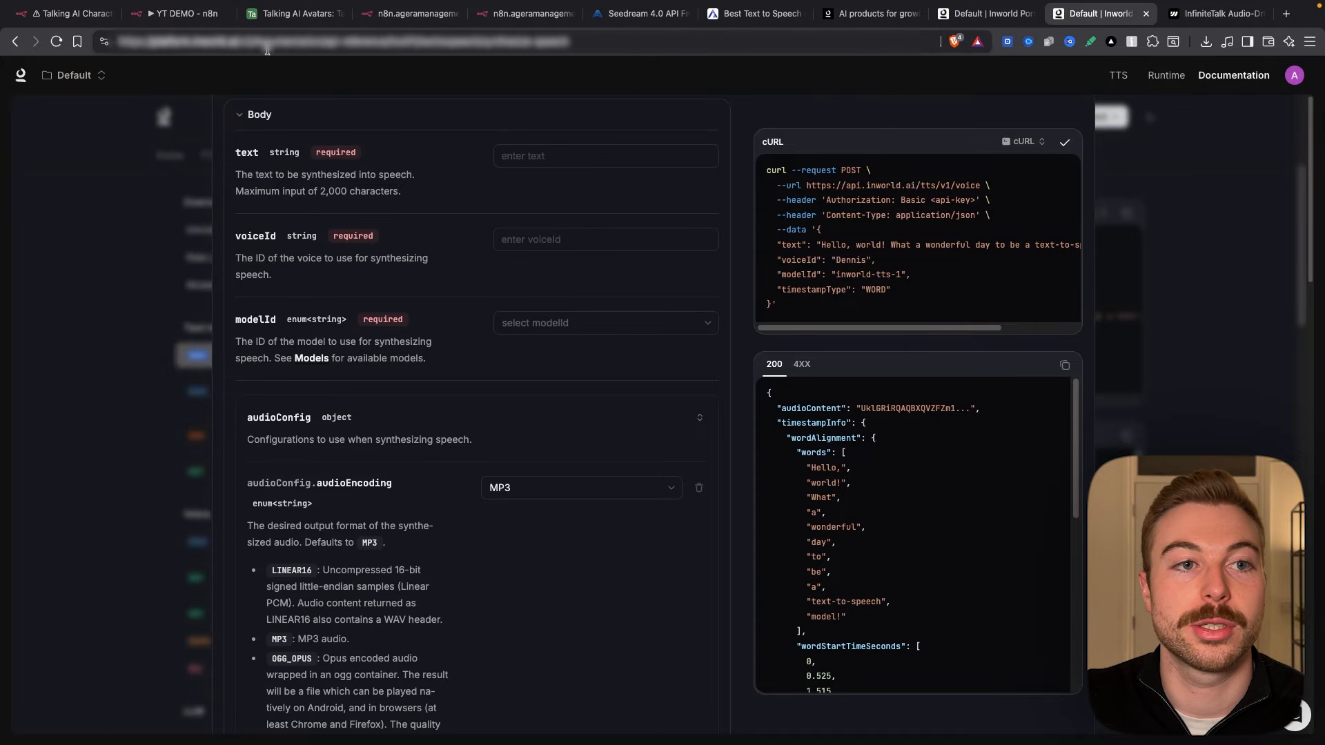
# Step: Import the copied cURL into the n8n HTTP Request node
pyautogui.click(177, 13)
pyautogui.click(787, 151)
pyautogui.press('super+v')
pyautogui.click(863, 453)
pyautogui.scroll(-10, 639, 387)
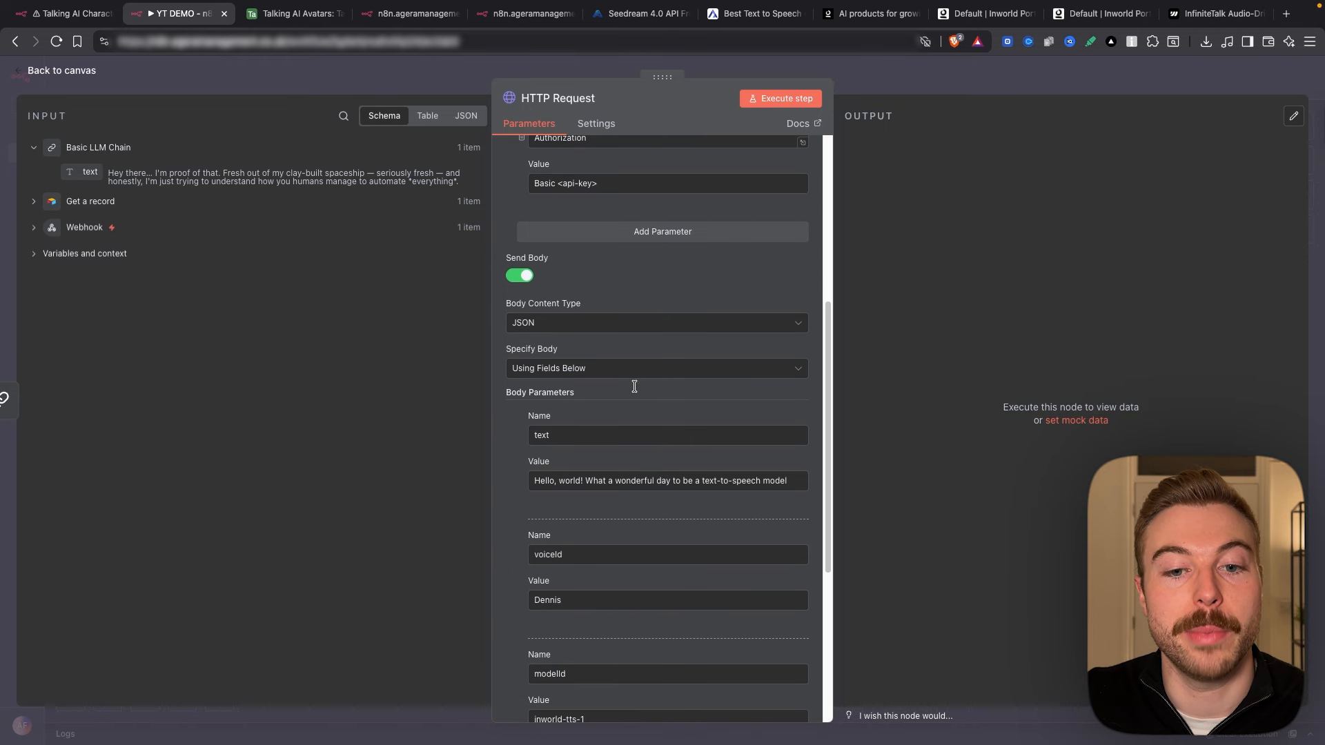
# Step: Review the imported HTTP Request parameters, highlighting the 'Basic <api-key>' Authorization placeholder
pyautogui.scroll(-5, 635, 387)
pyautogui.scroll(6, 635, 386)
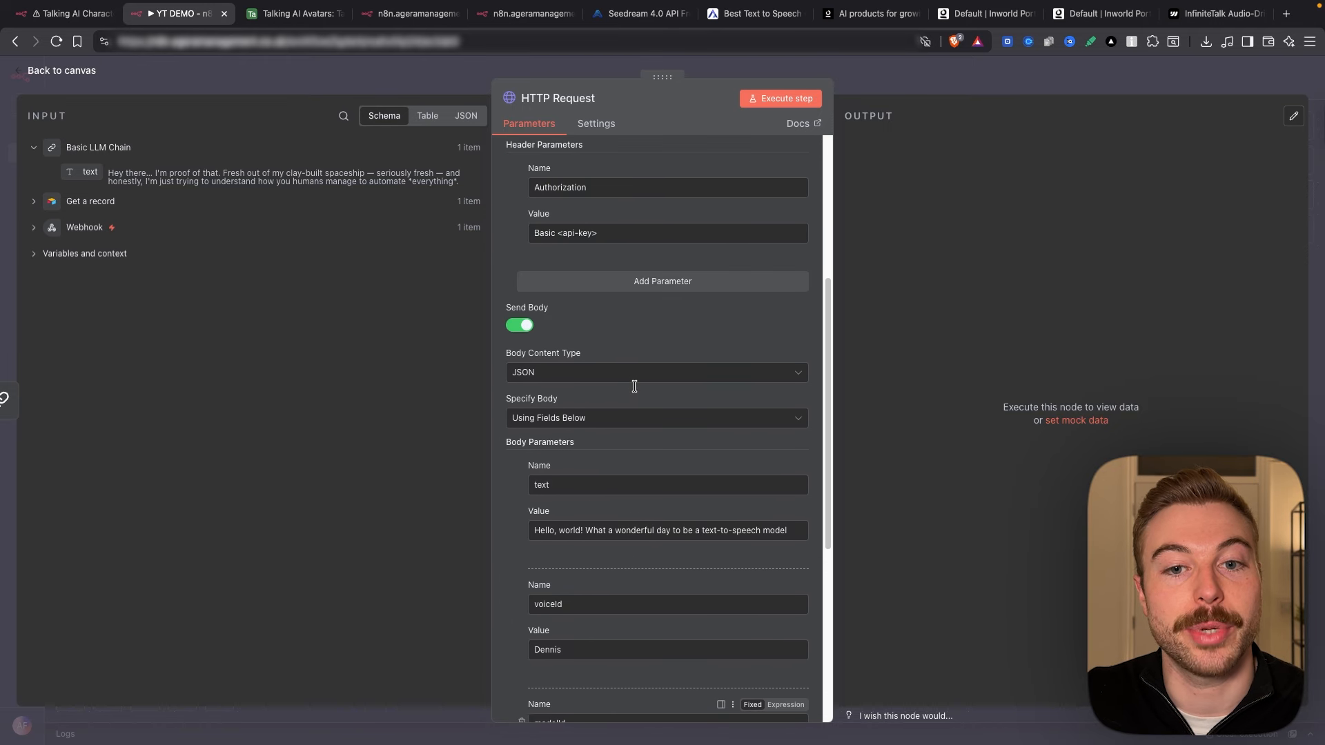
pyautogui.scroll(5, 634, 386)
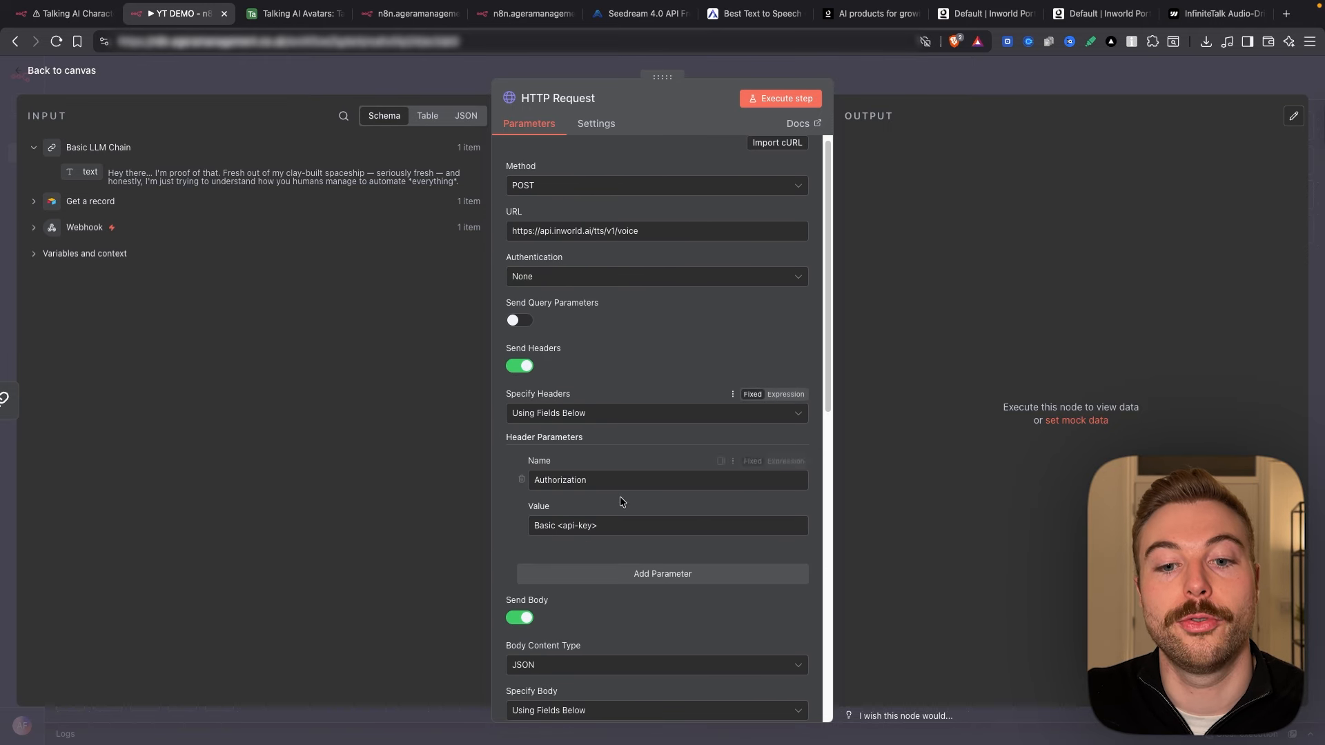
pyautogui.moveTo(611, 525); pyautogui.dragTo(469, 520)
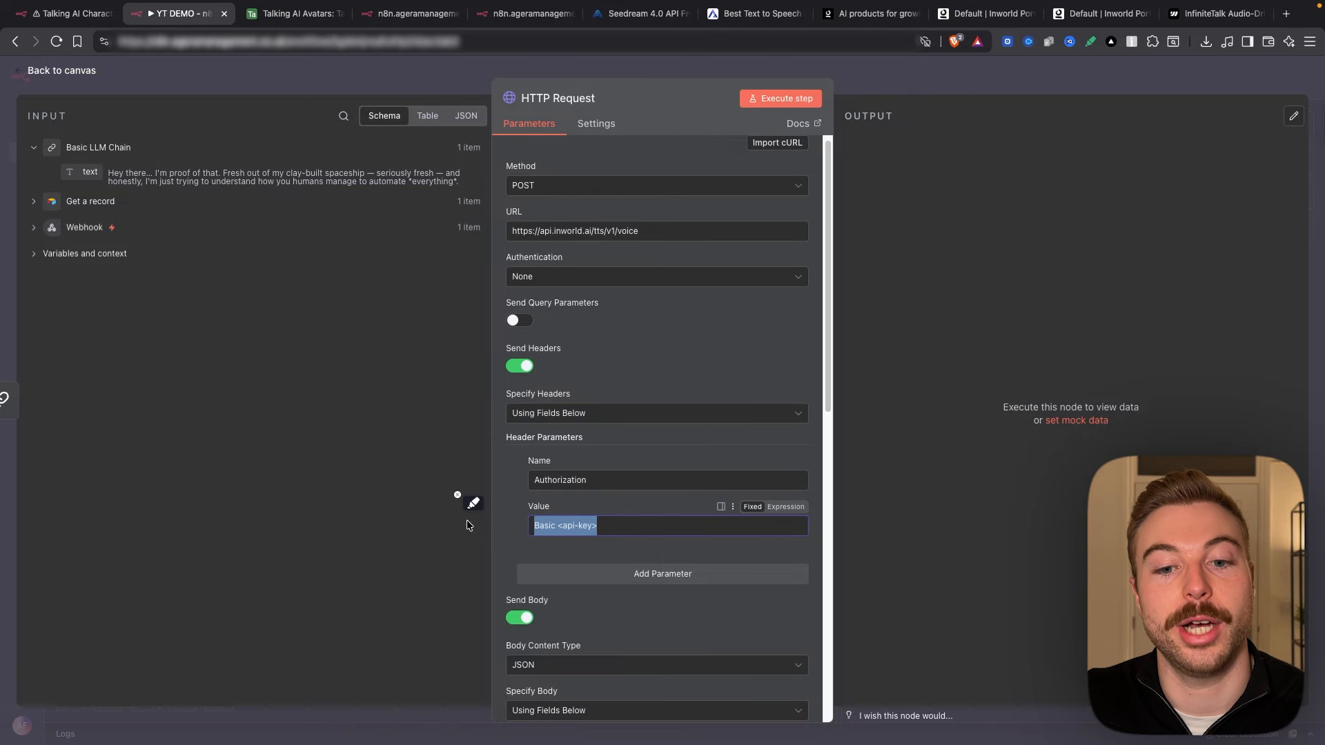
pyautogui.click(1120, 19)
# Step: Generate a new Inworld API key and copy its Basic (Base64) credential
pyautogui.click(973, 16)
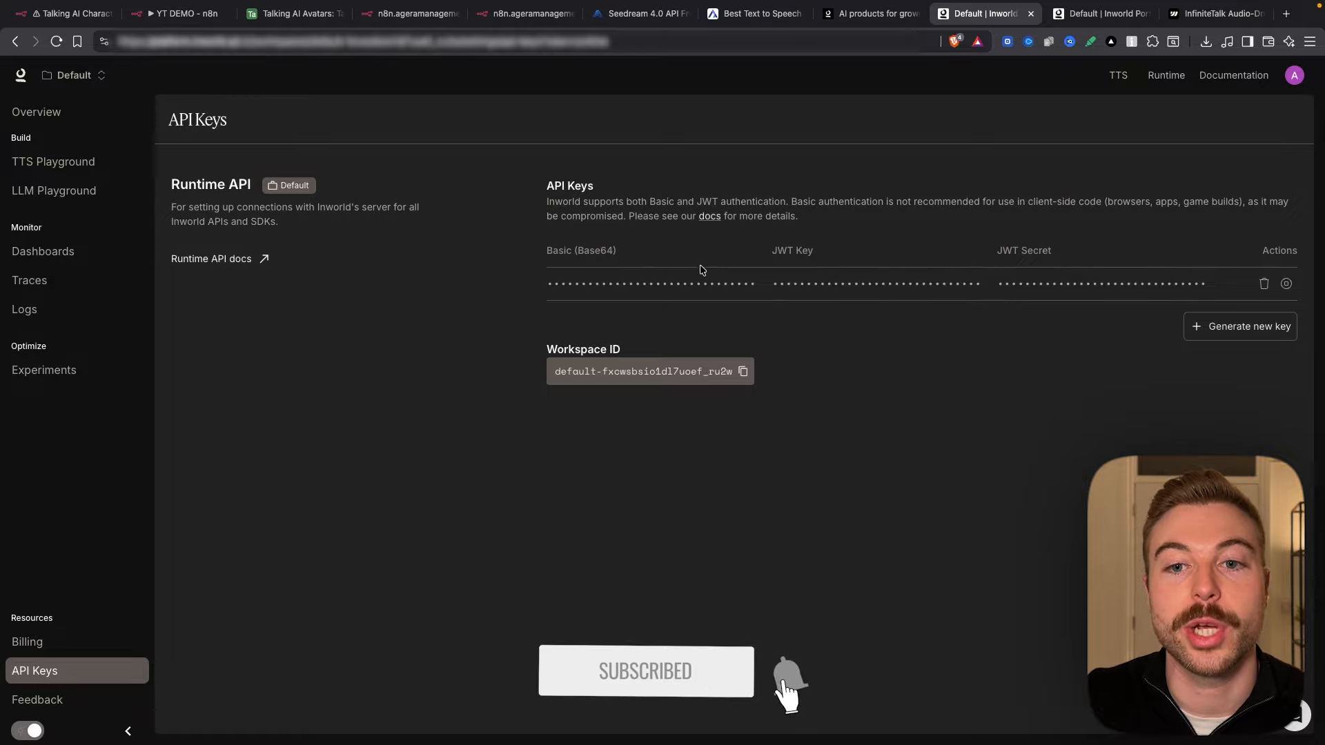
pyautogui.moveTo(545, 181); pyautogui.dragTo(635, 259)
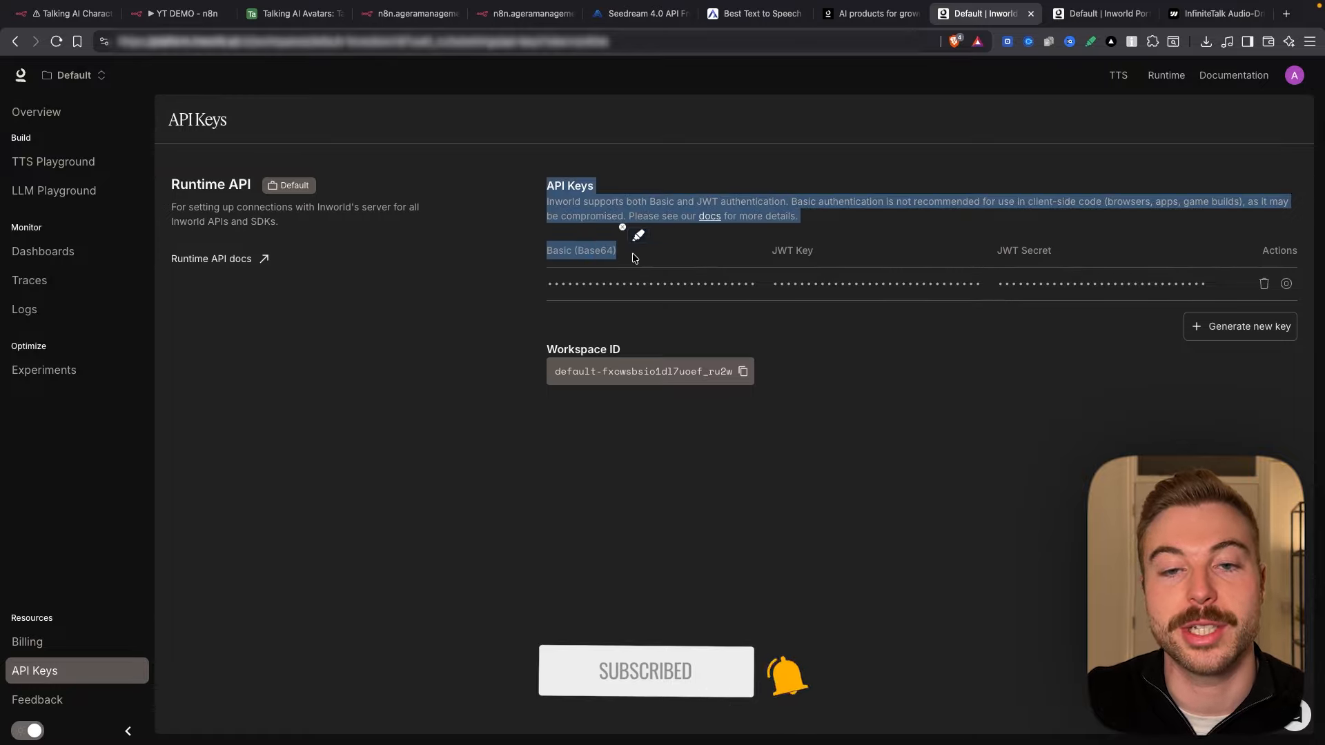
pyautogui.click(886, 386)
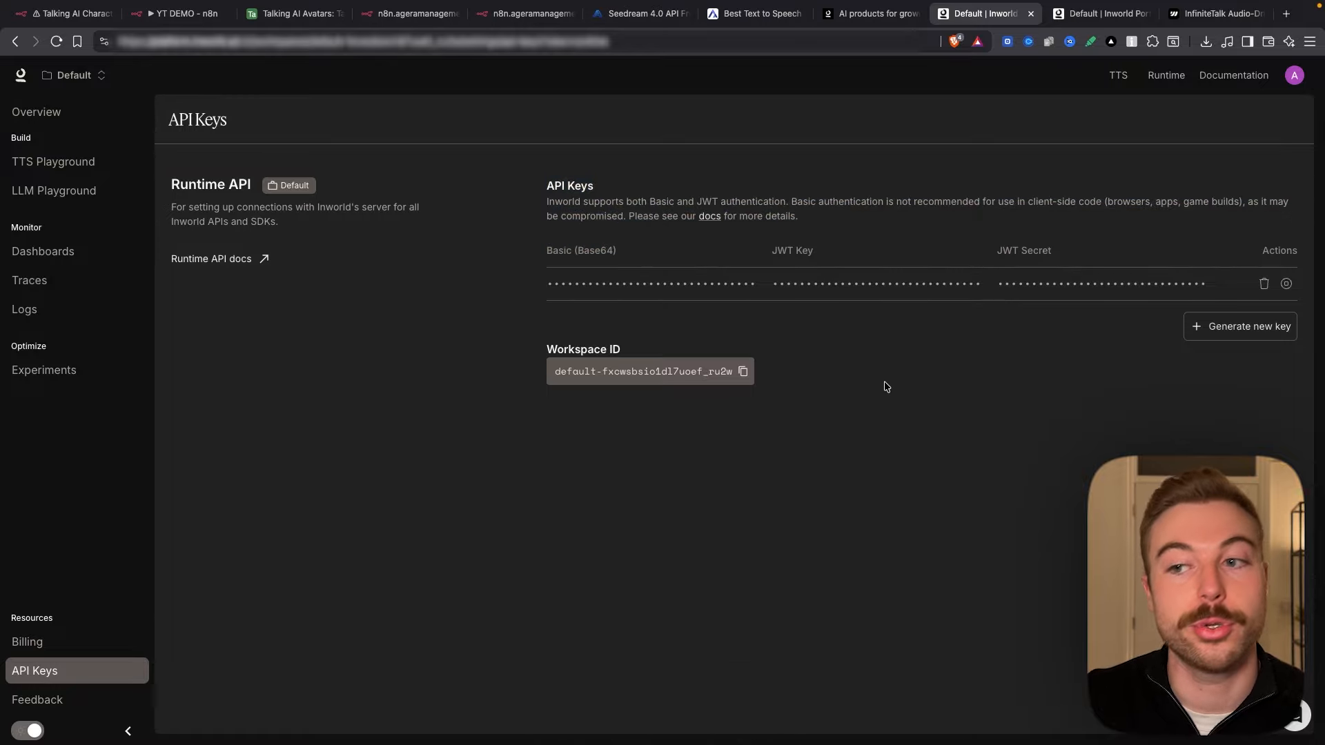
pyautogui.click(1245, 326)
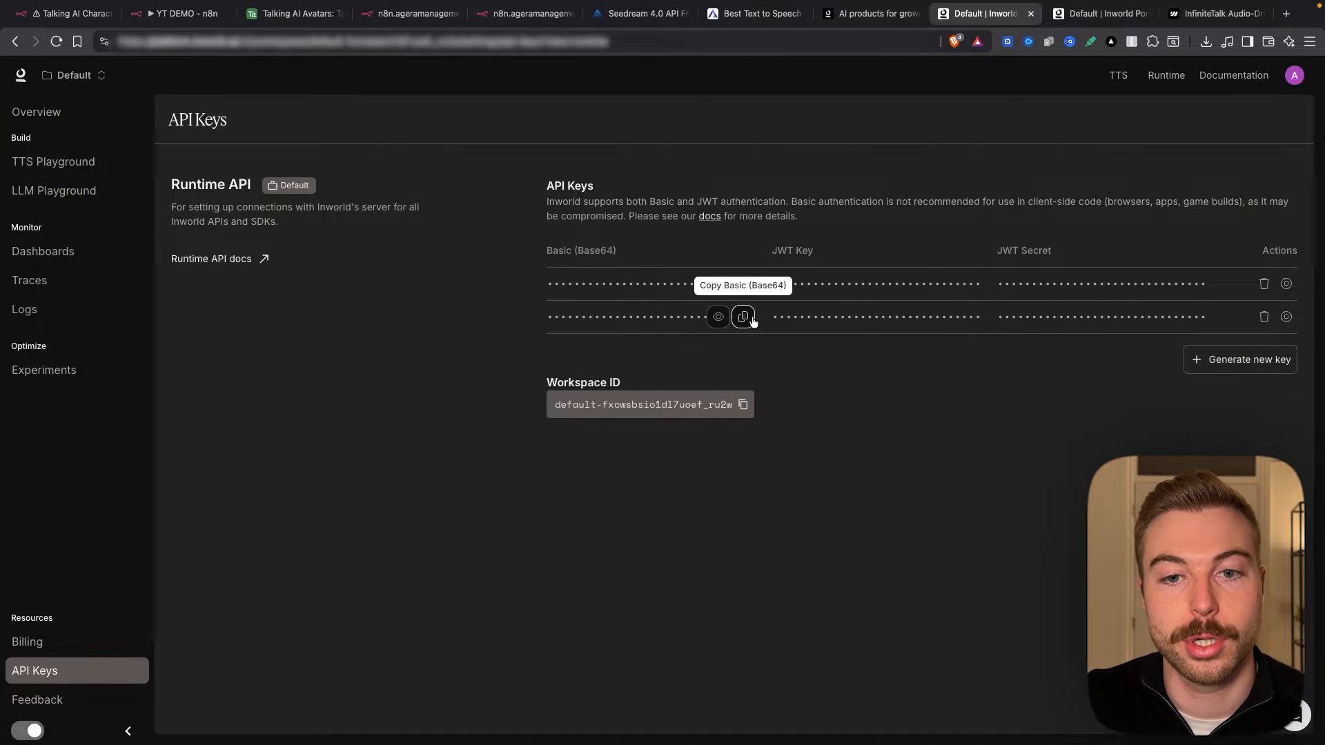
pyautogui.click(744, 317)
# Step: Replace the <api-key> placeholder in the Authorization header with the copied Basic key
pyautogui.click(153, 20)
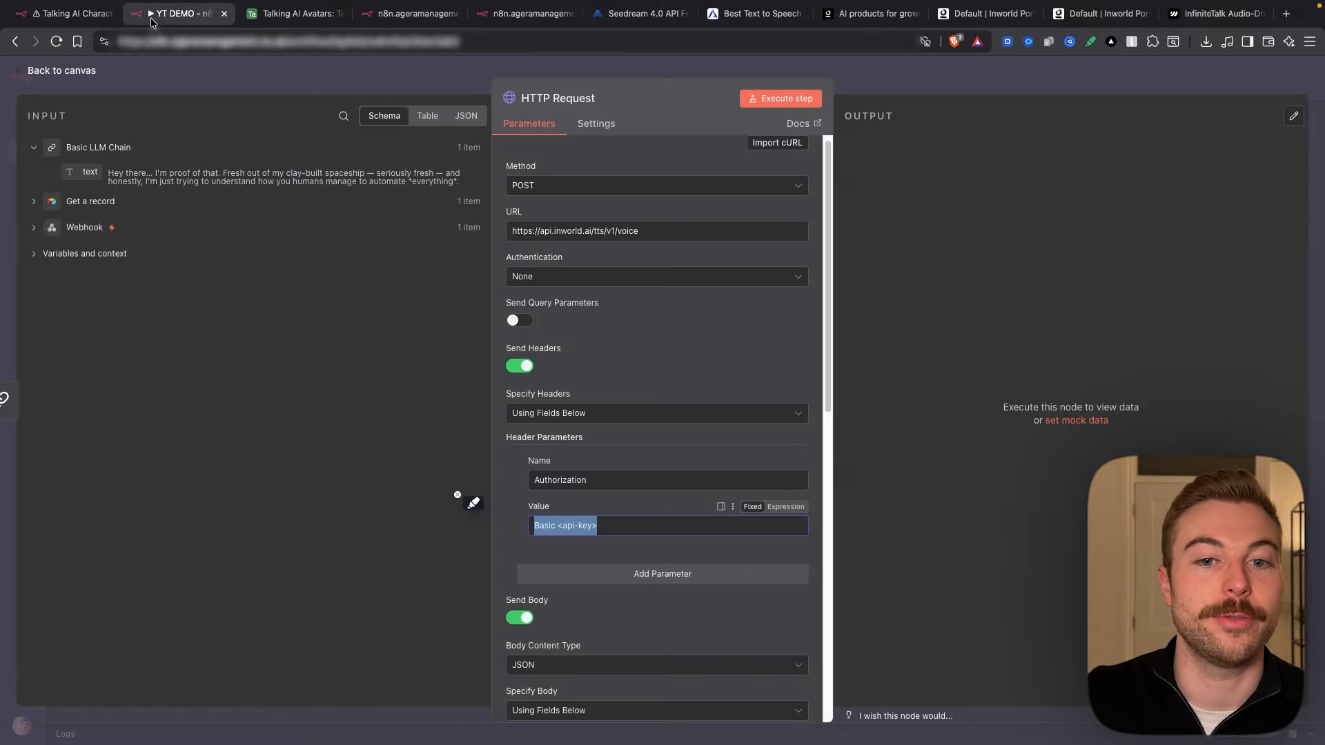
pyautogui.moveTo(556, 525); pyautogui.dragTo(637, 526)
pyautogui.hotkey('ctrl', 'v')
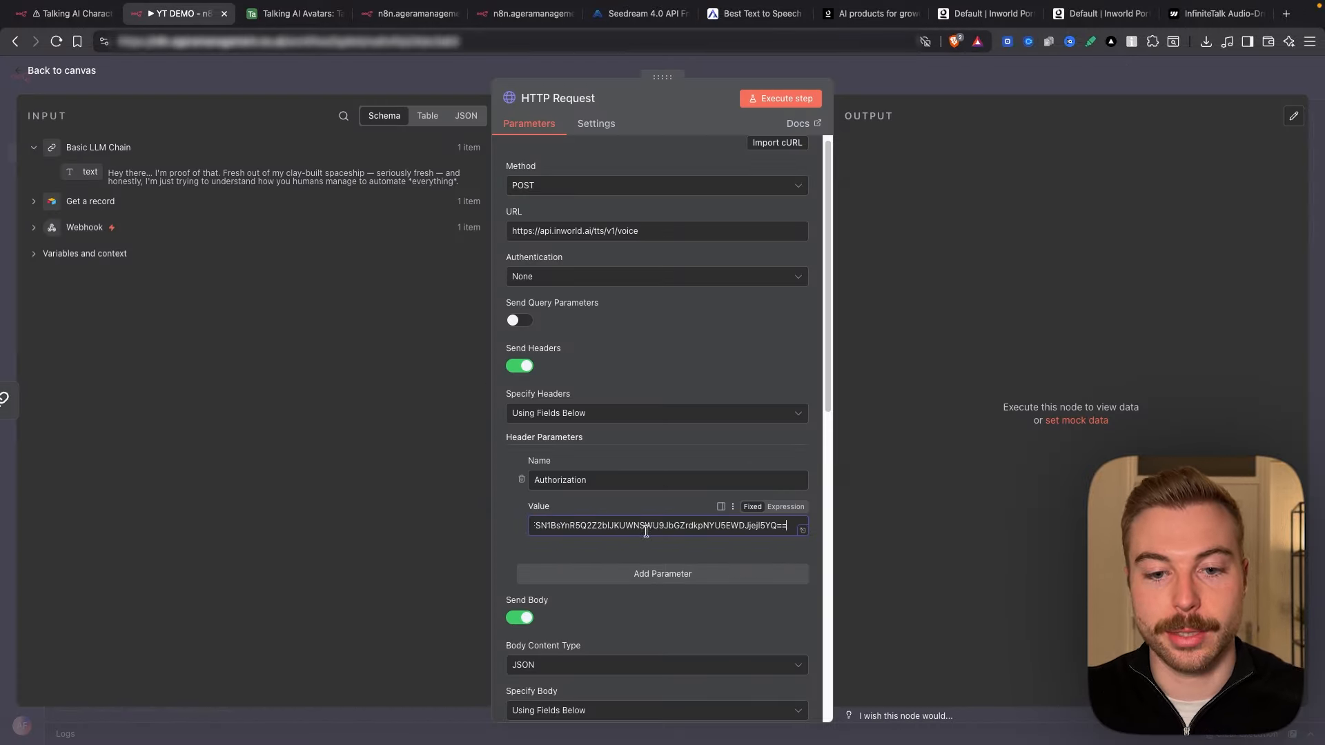
pyautogui.click(998, 385)
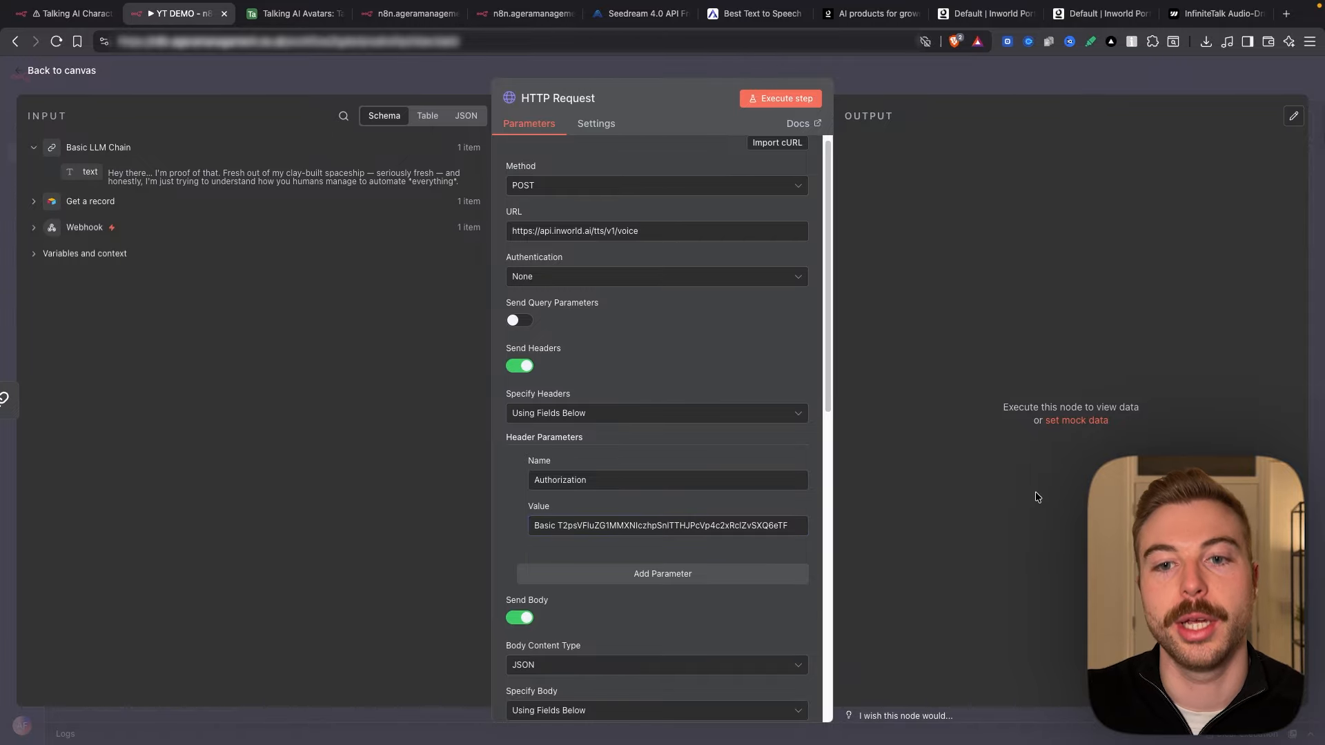
# Step: Replace the body's text value with the Basic LLM Chain's generated text field
pyautogui.scroll(-5, 601, 525)
pyautogui.tripleClick(615, 511)
pyautogui.press('BackSpace')
pyautogui.moveTo(83, 172); pyautogui.dragTo(545, 510)
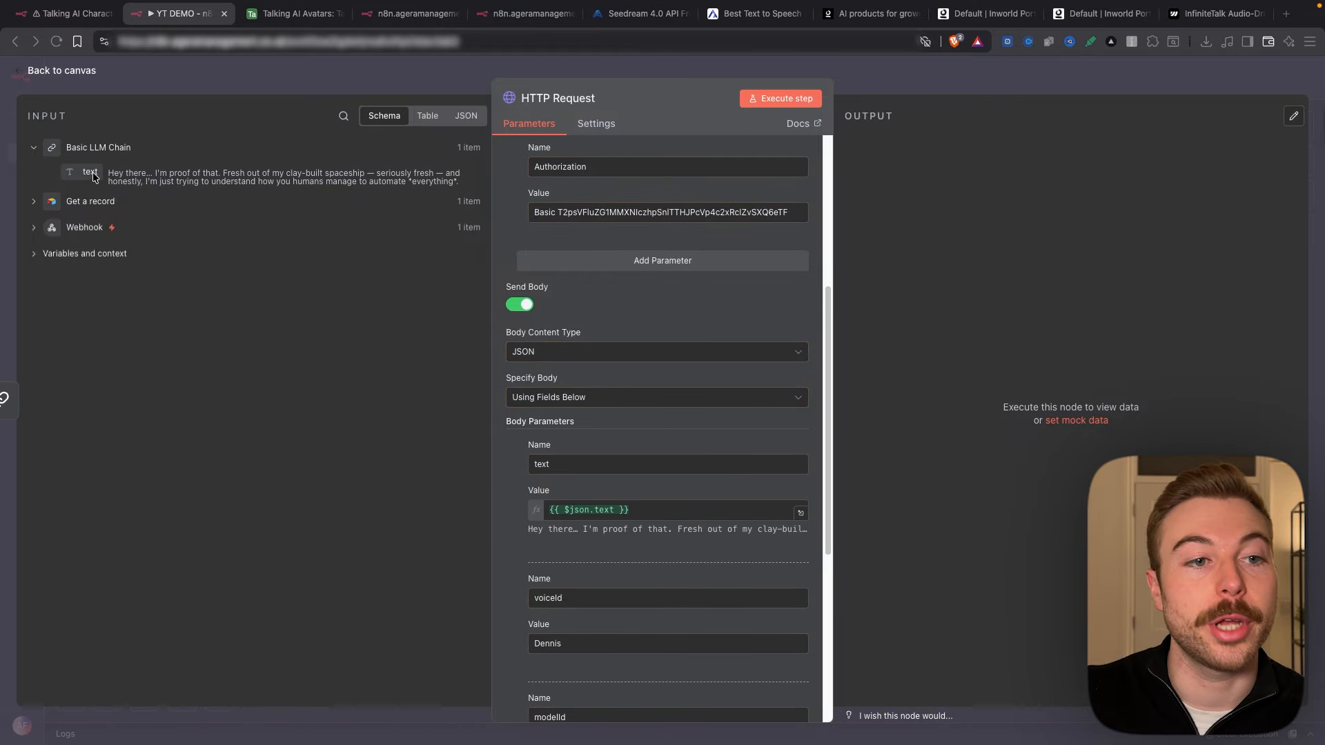
pyautogui.moveTo(108, 173); pyautogui.dragTo(457, 179)
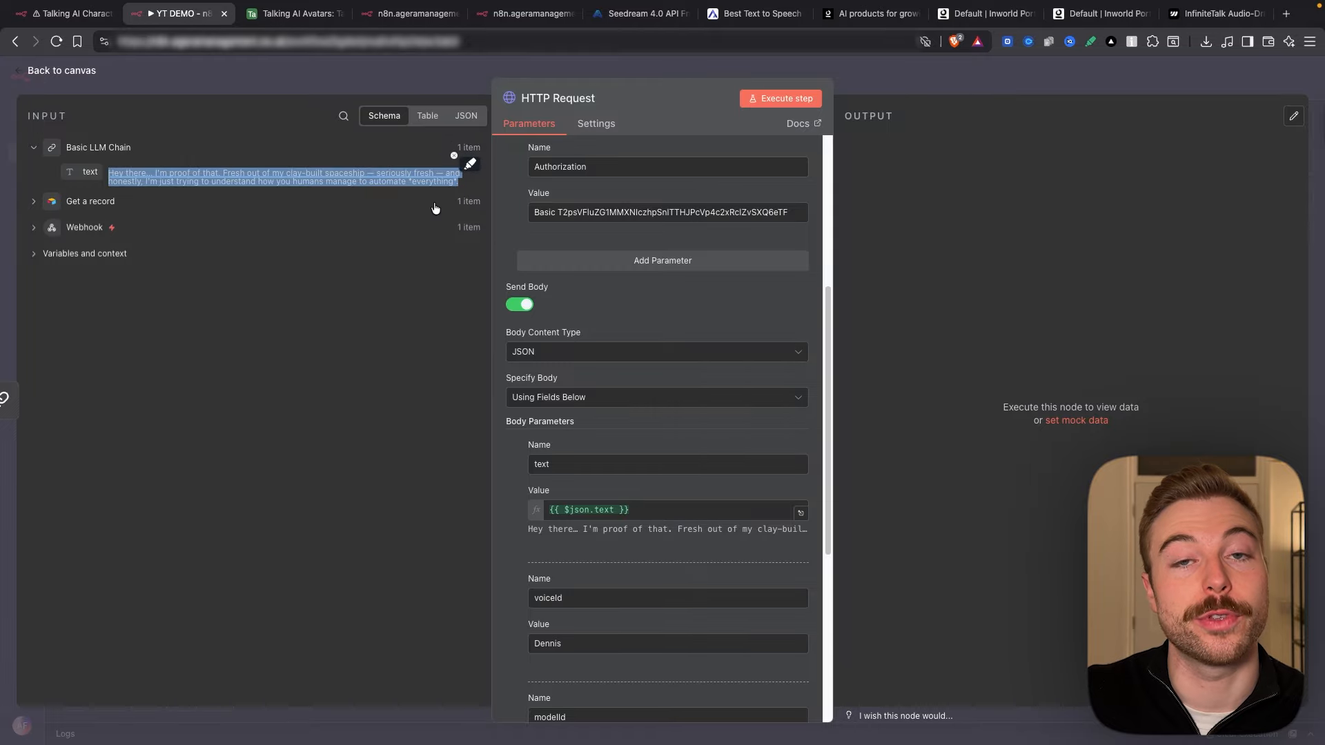
pyautogui.click(436, 201)
pyautogui.click(398, 166)
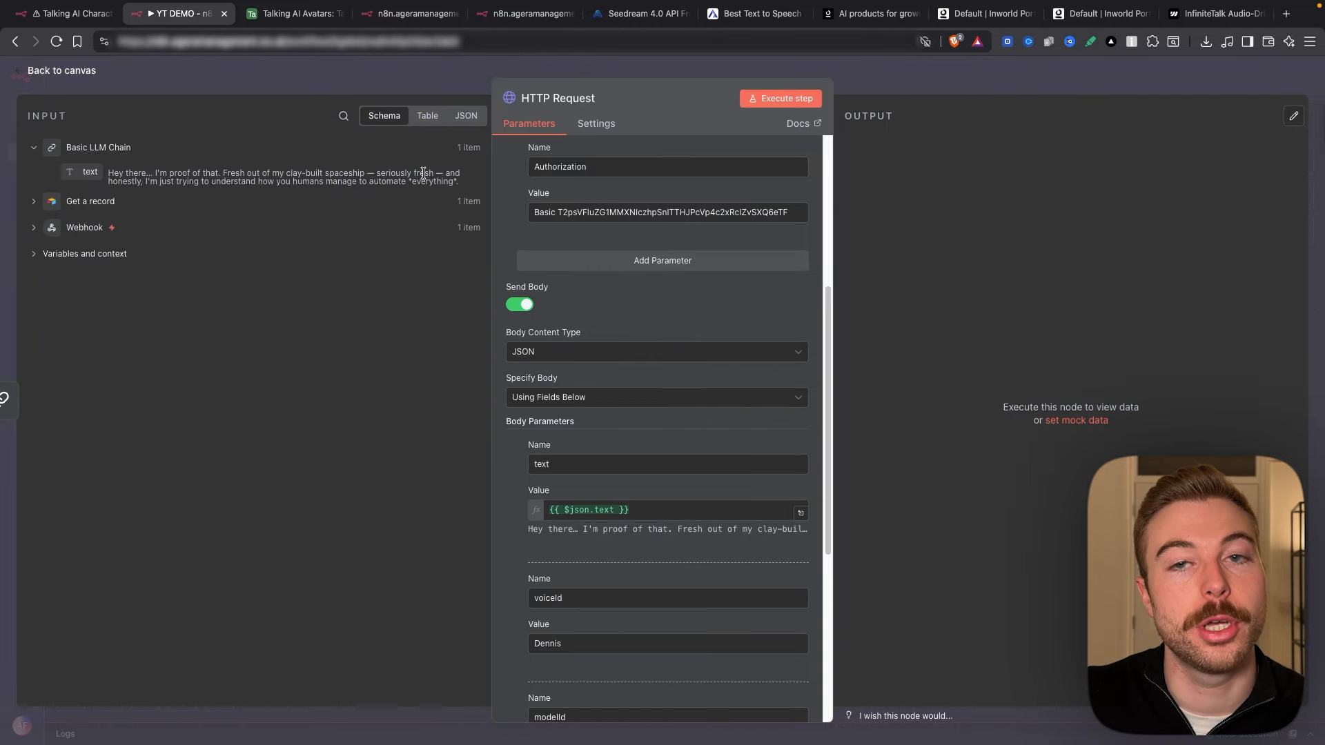
pyautogui.click(1118, 16)
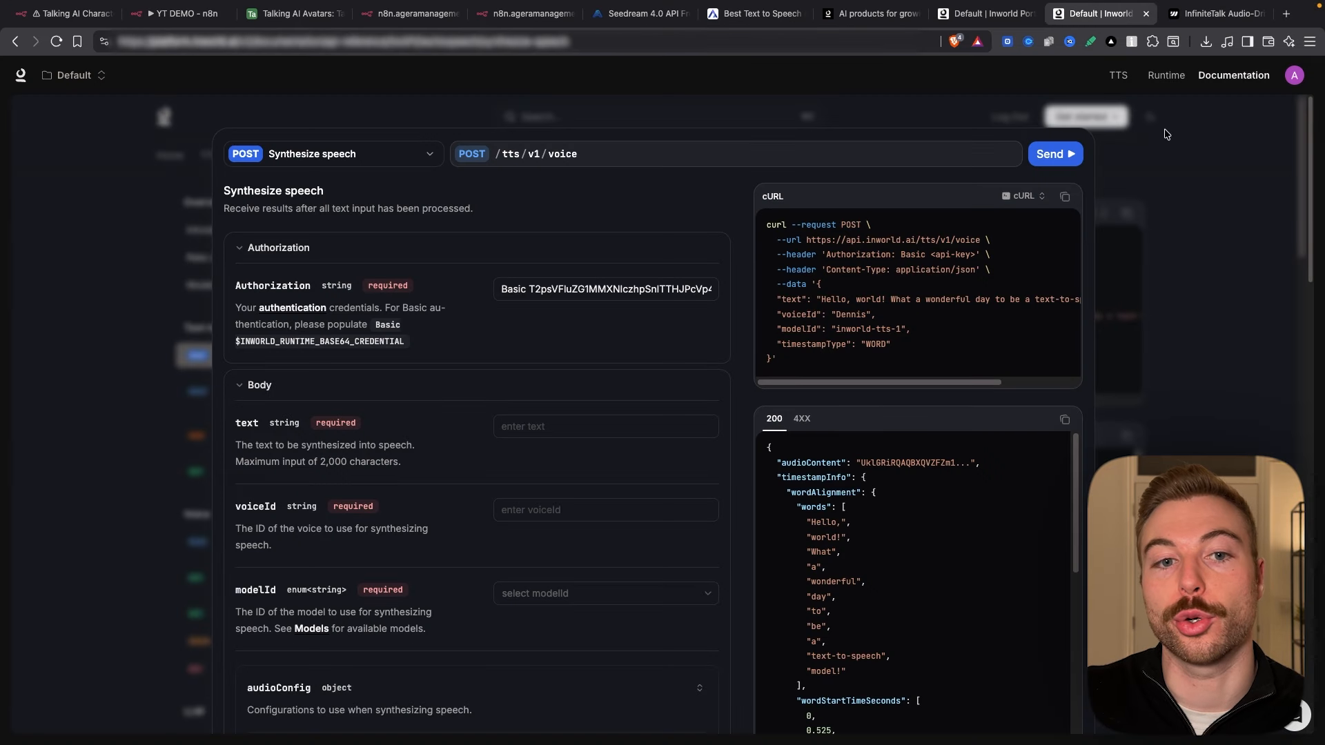
# Step: Leave the Synthesize speech reference and read the TTS Generating Speech best-practices article
pyautogui.click(120, 197)
pyautogui.click(211, 158)
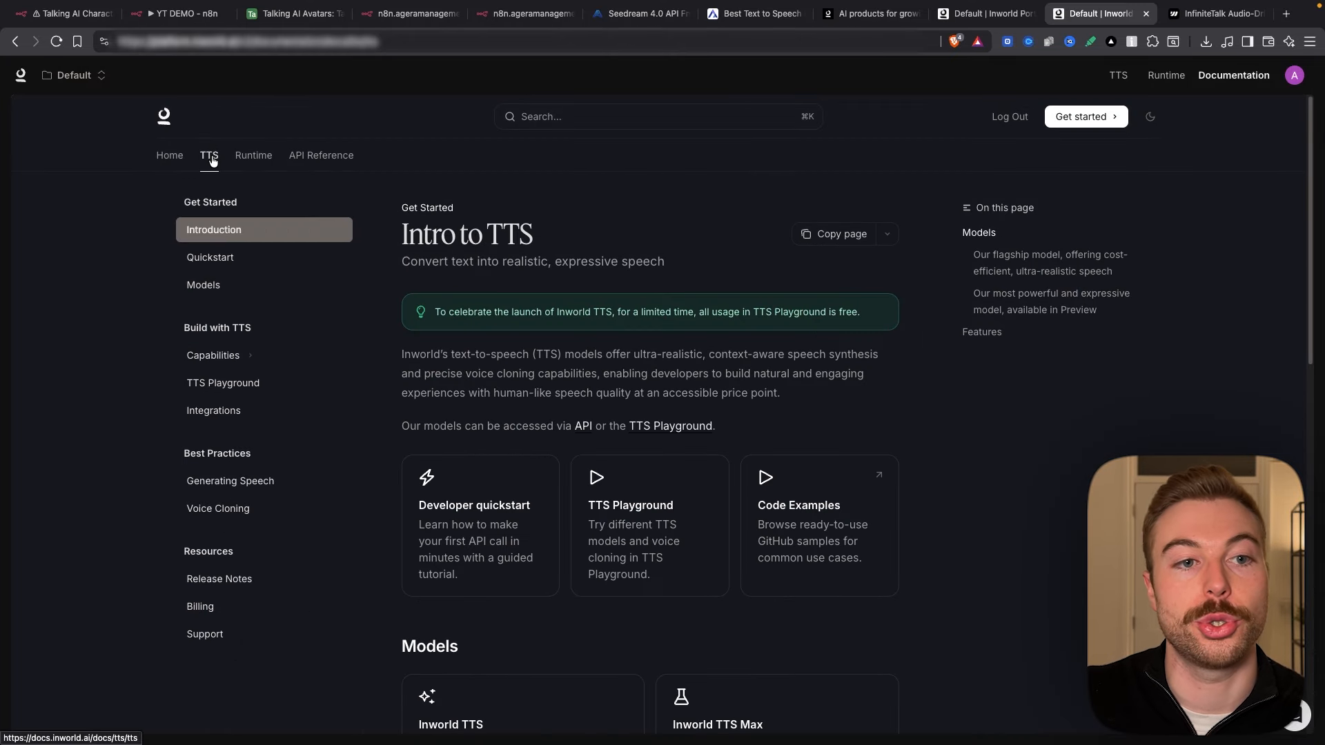
pyautogui.click(268, 494)
pyautogui.scroll(-2, 501, 288)
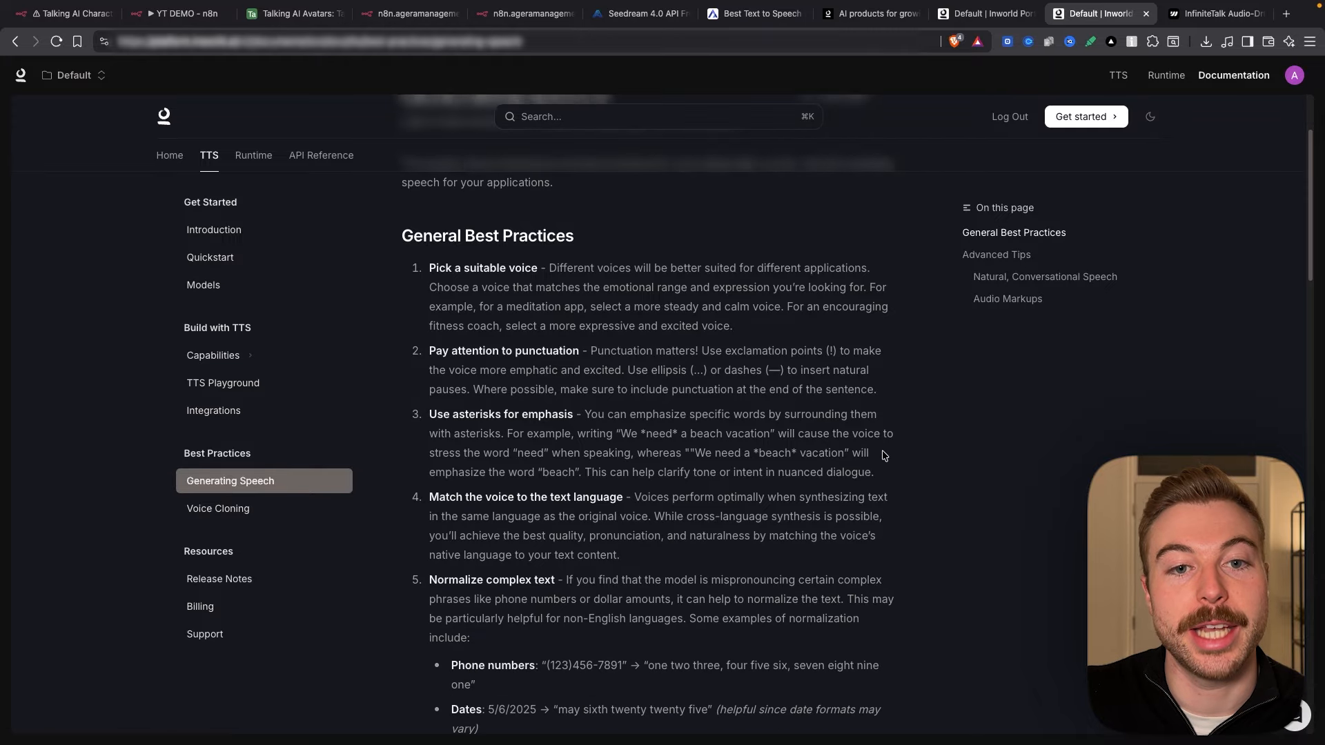
pyautogui.scroll(-5, 716, 383)
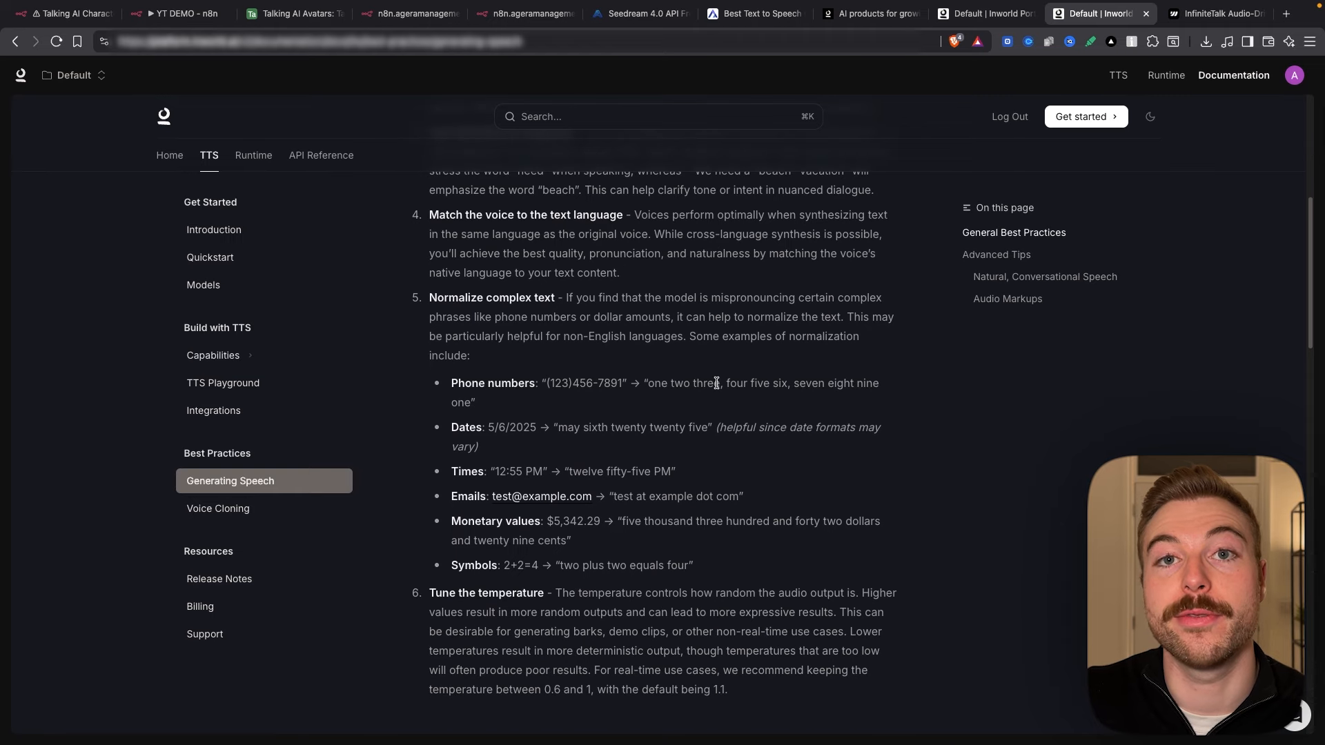
pyautogui.scroll(-4, 712, 381)
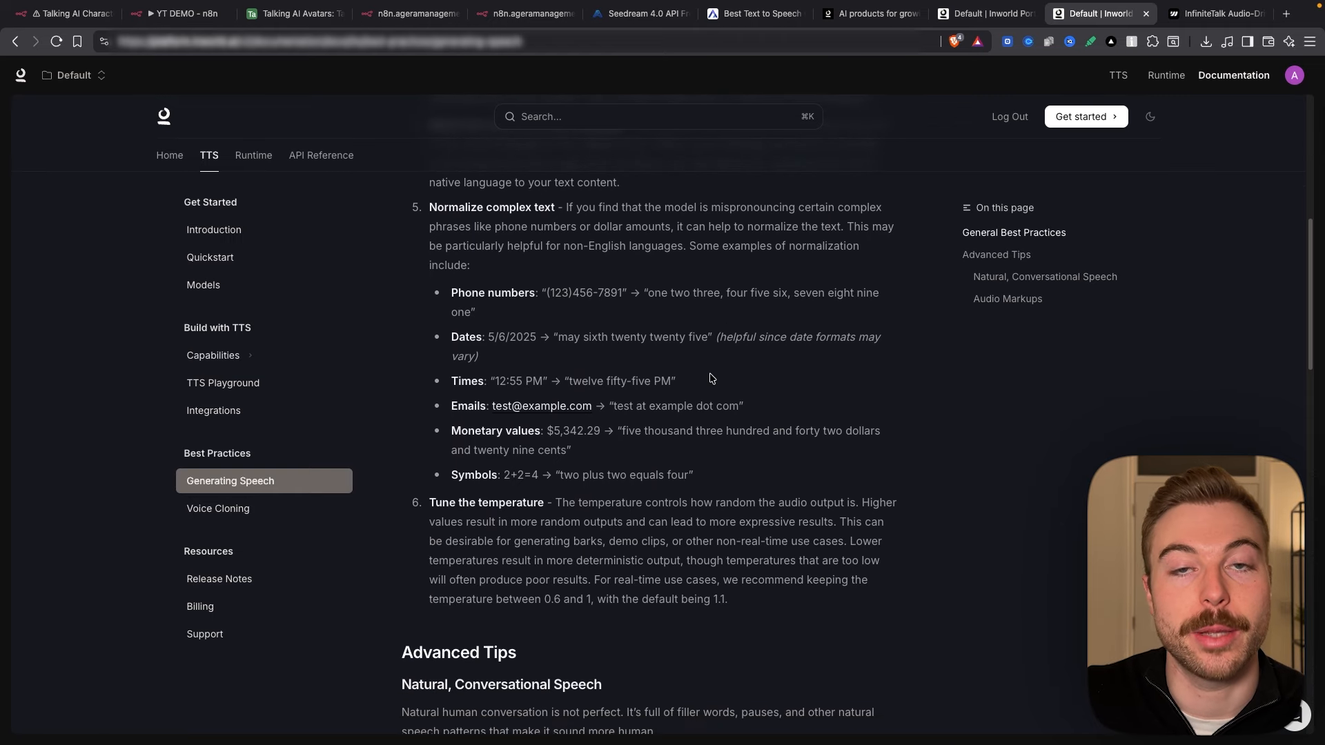
pyautogui.scroll(-2, 709, 375)
pyautogui.scroll(14, 710, 375)
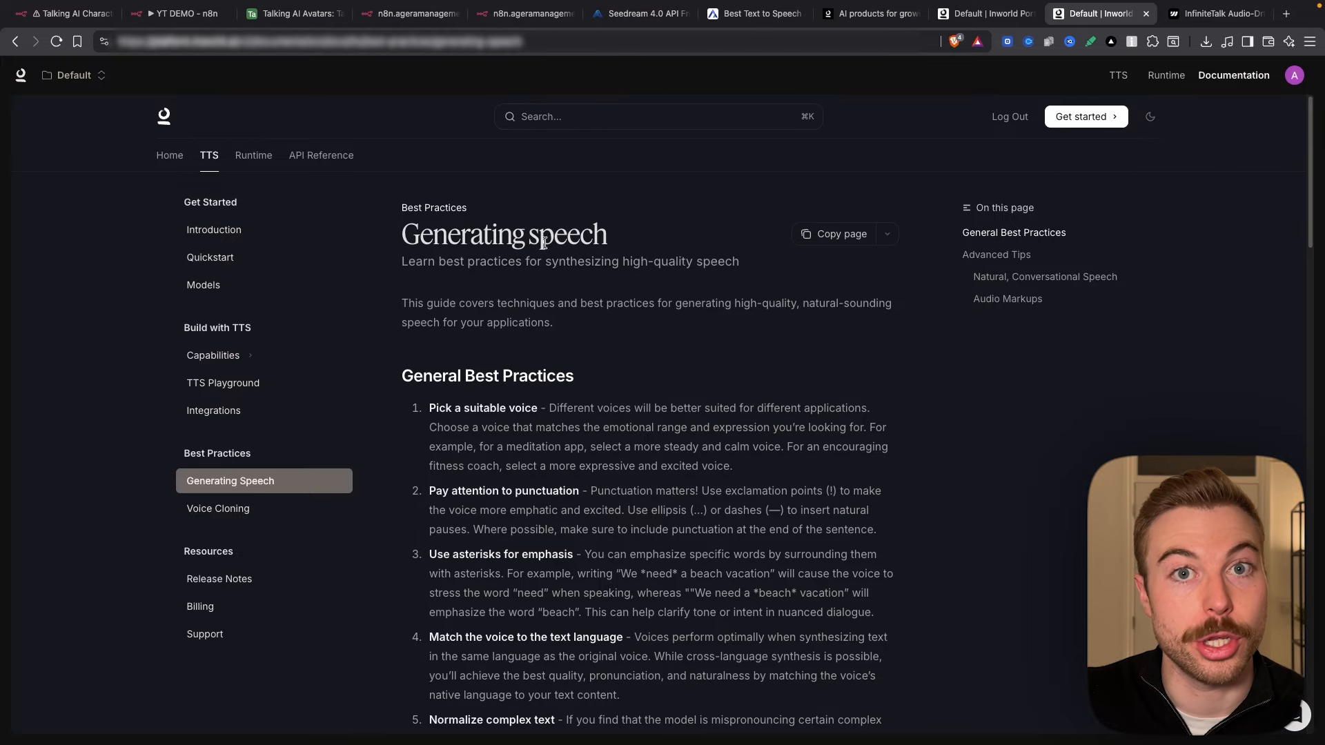
# Step: Back in the HTTP Request node, check the script's ellipsis and select the fixed 'Dennis' voiceId
pyautogui.click(171, 21)
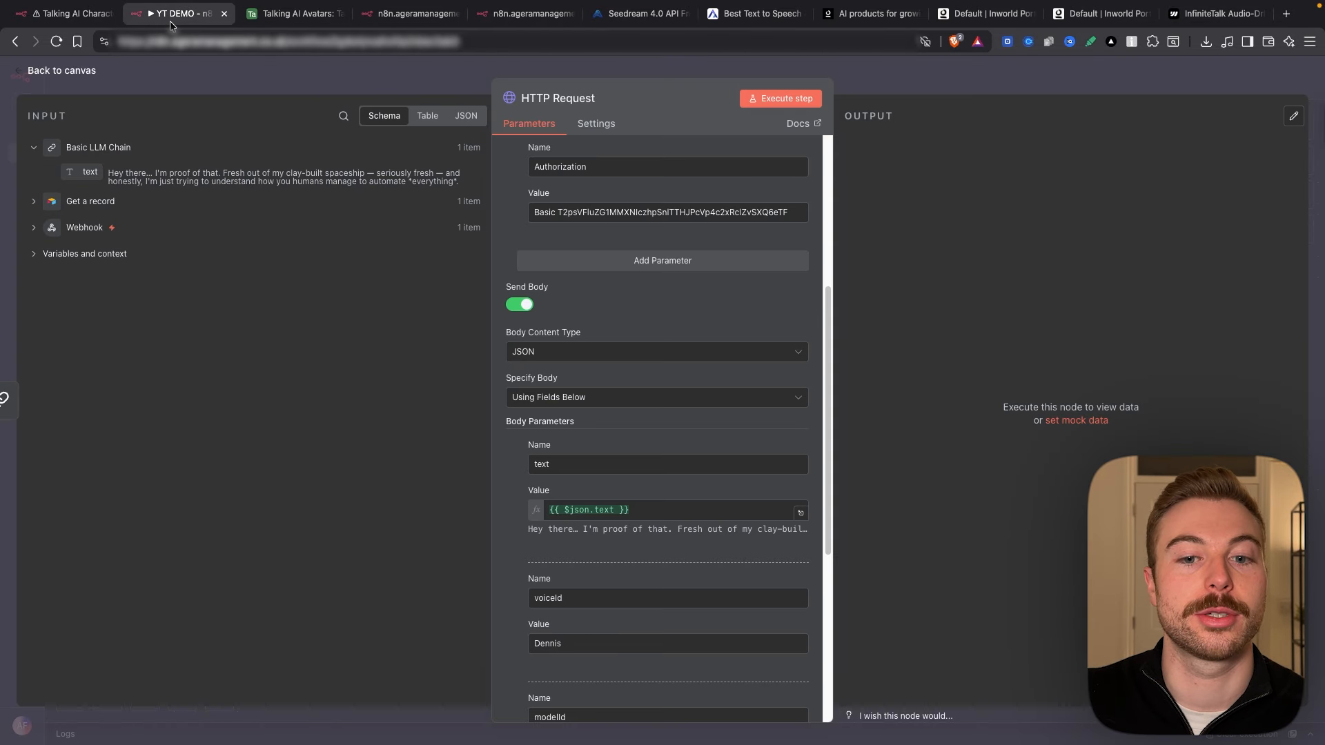
pyautogui.scroll(-5, 606, 491)
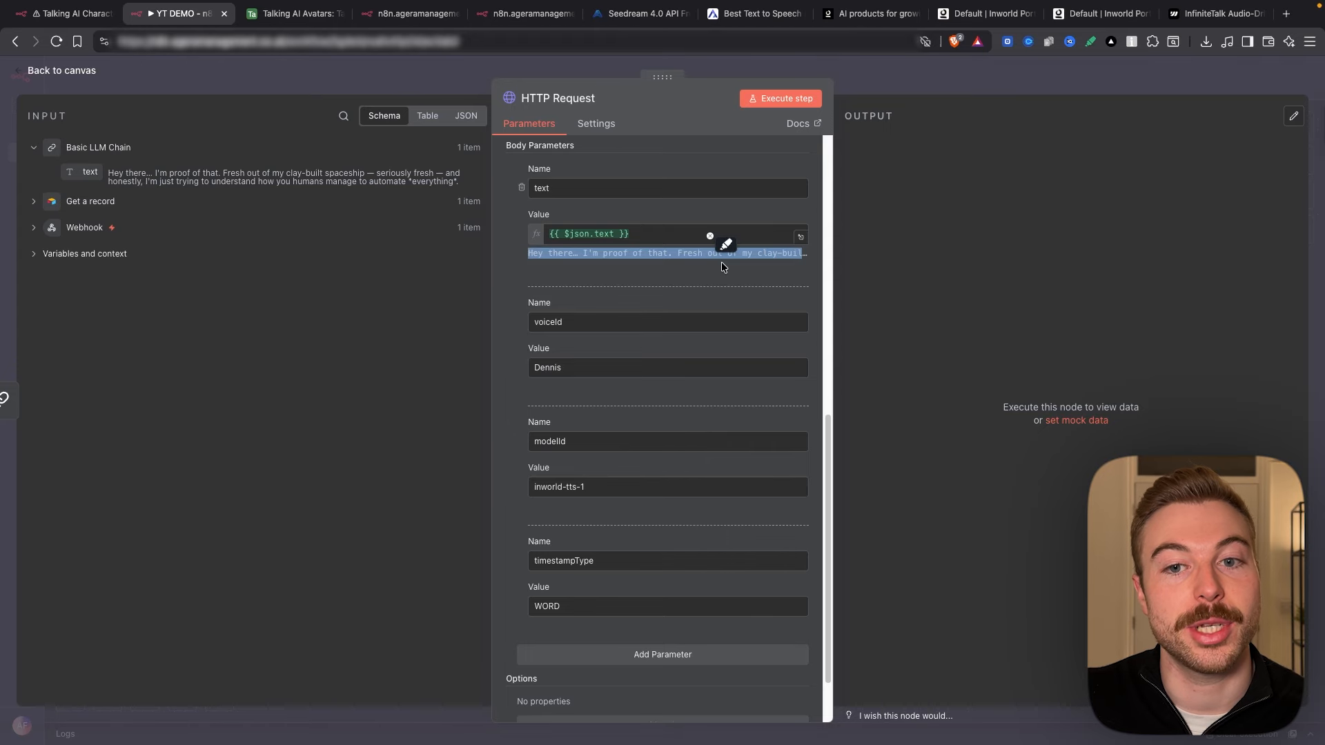
pyautogui.moveTo(573, 253); pyautogui.dragTo(597, 254)
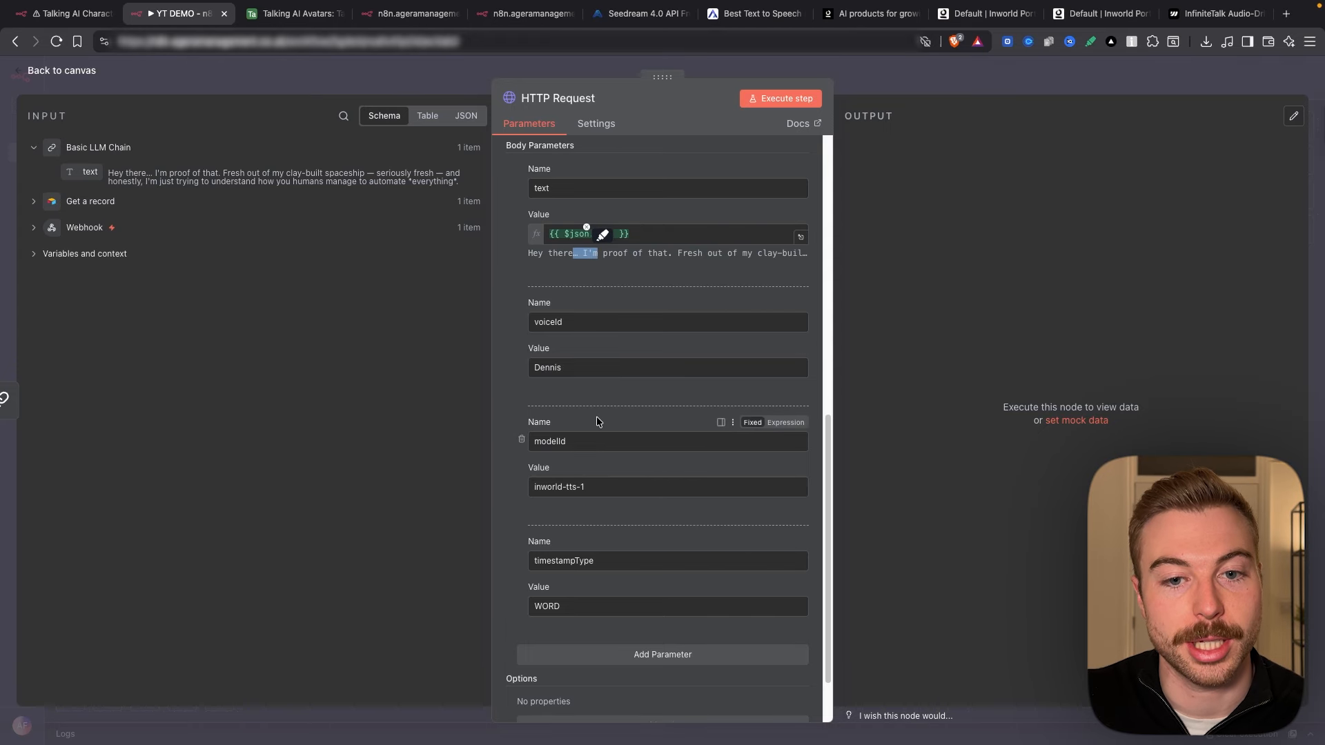
pyautogui.moveTo(562, 368); pyautogui.dragTo(515, 371)
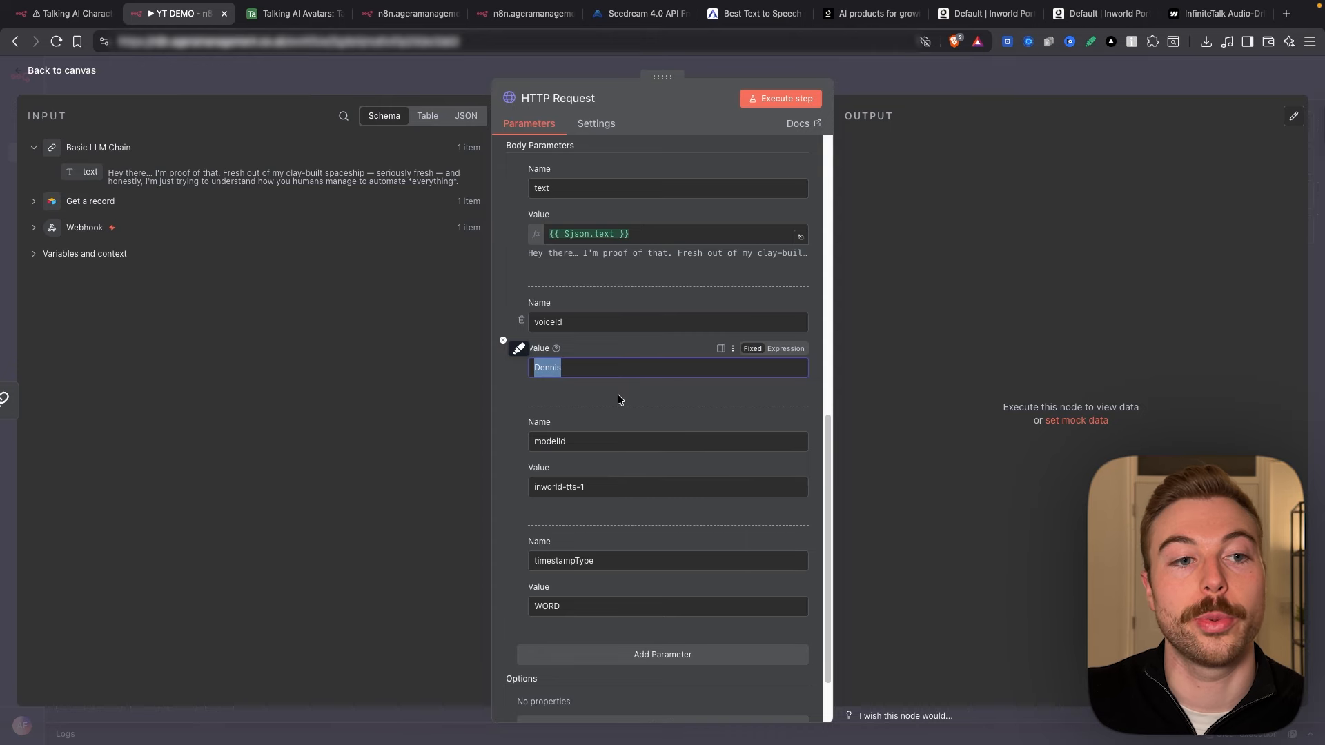
# Step: Expand Get a record's fields, collapsing the Reference Image, Voiceover, Generate and Avatar Video groups
pyautogui.click(138, 203)
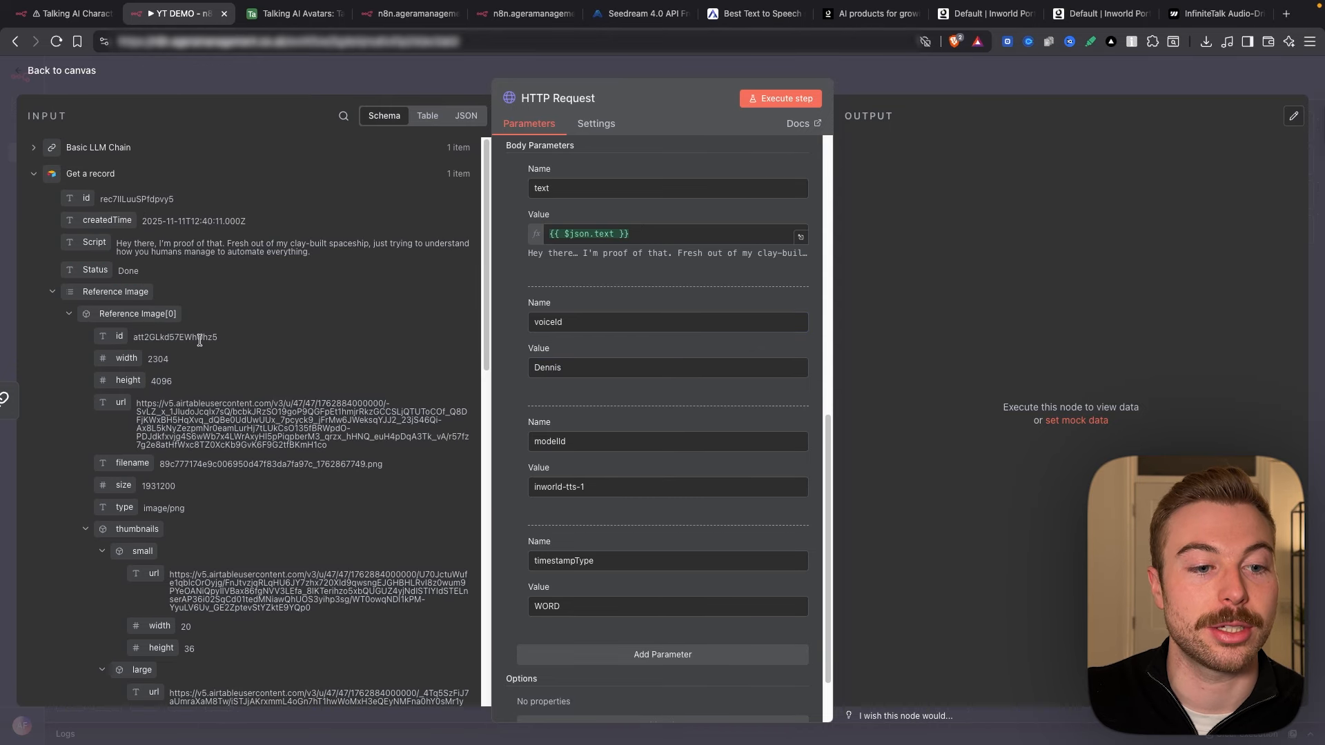
pyautogui.scroll(-1, 47, 301)
pyautogui.click(51, 284)
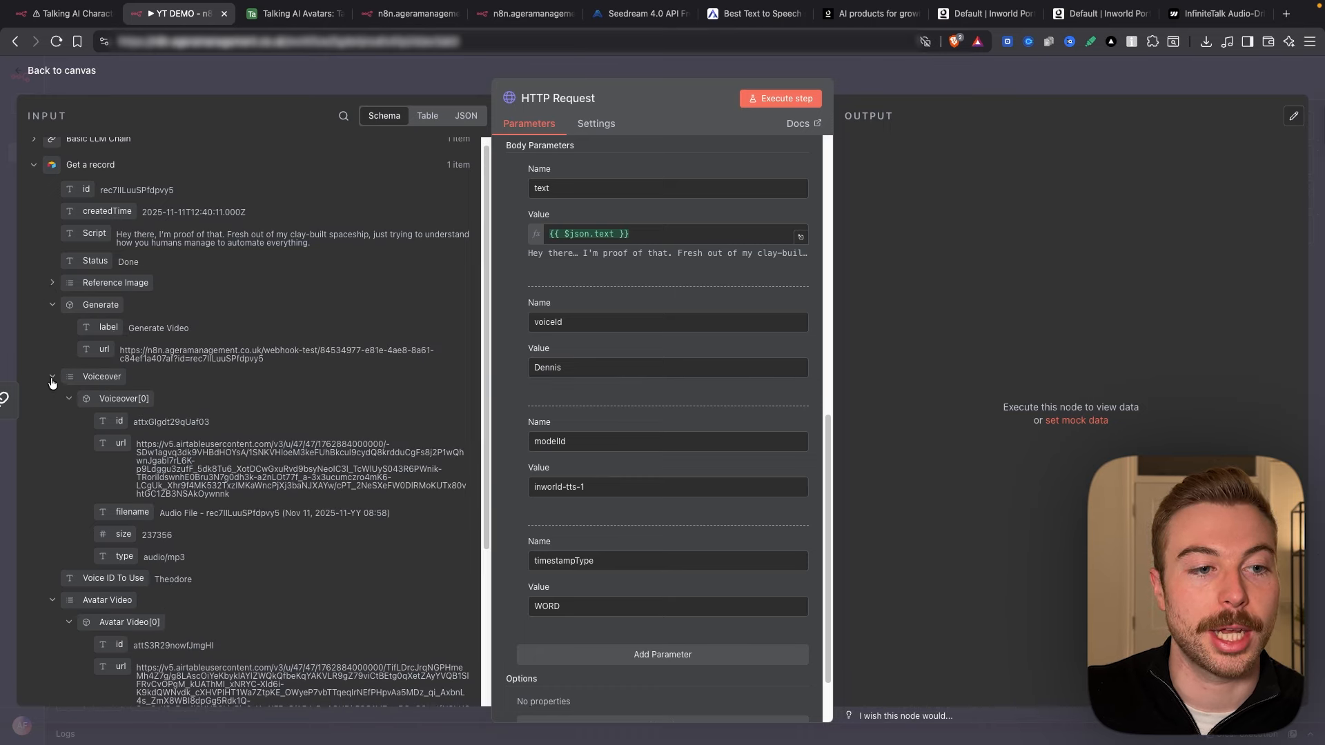
pyautogui.click(52, 378)
pyautogui.click(50, 305)
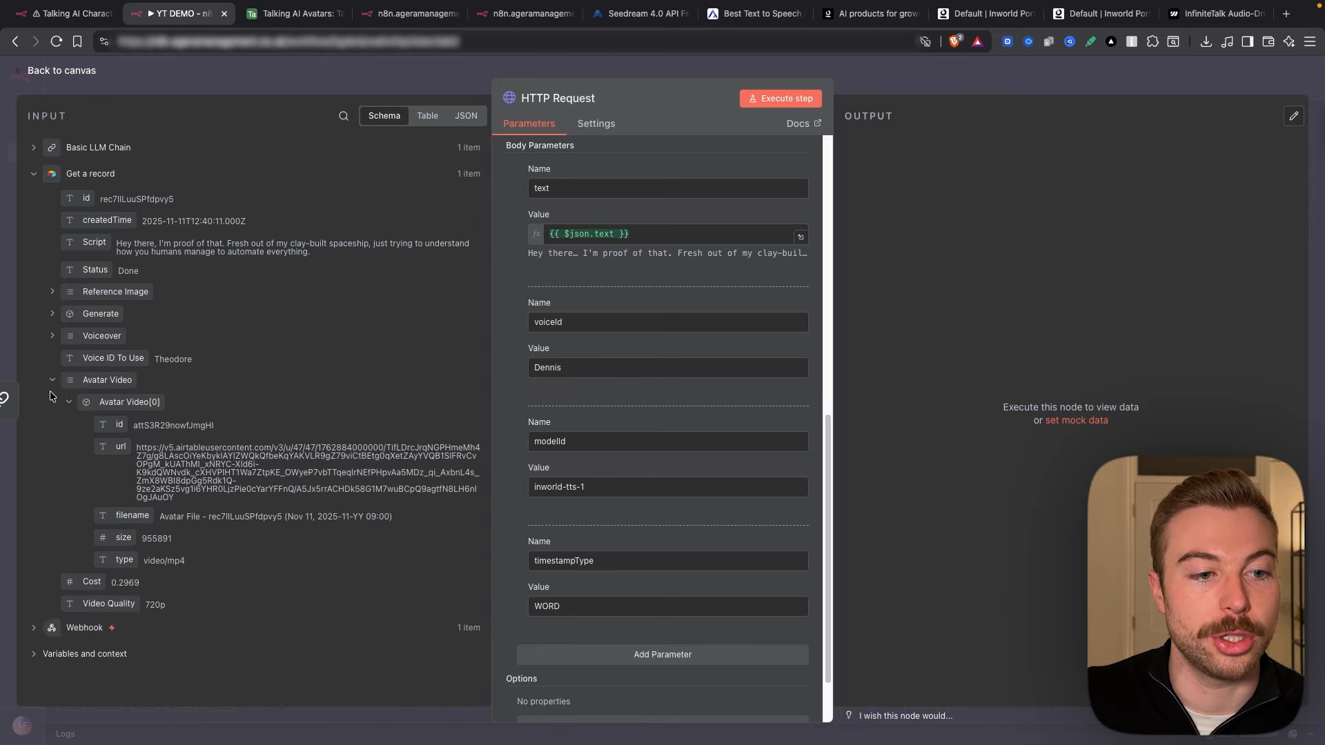
pyautogui.click(51, 380)
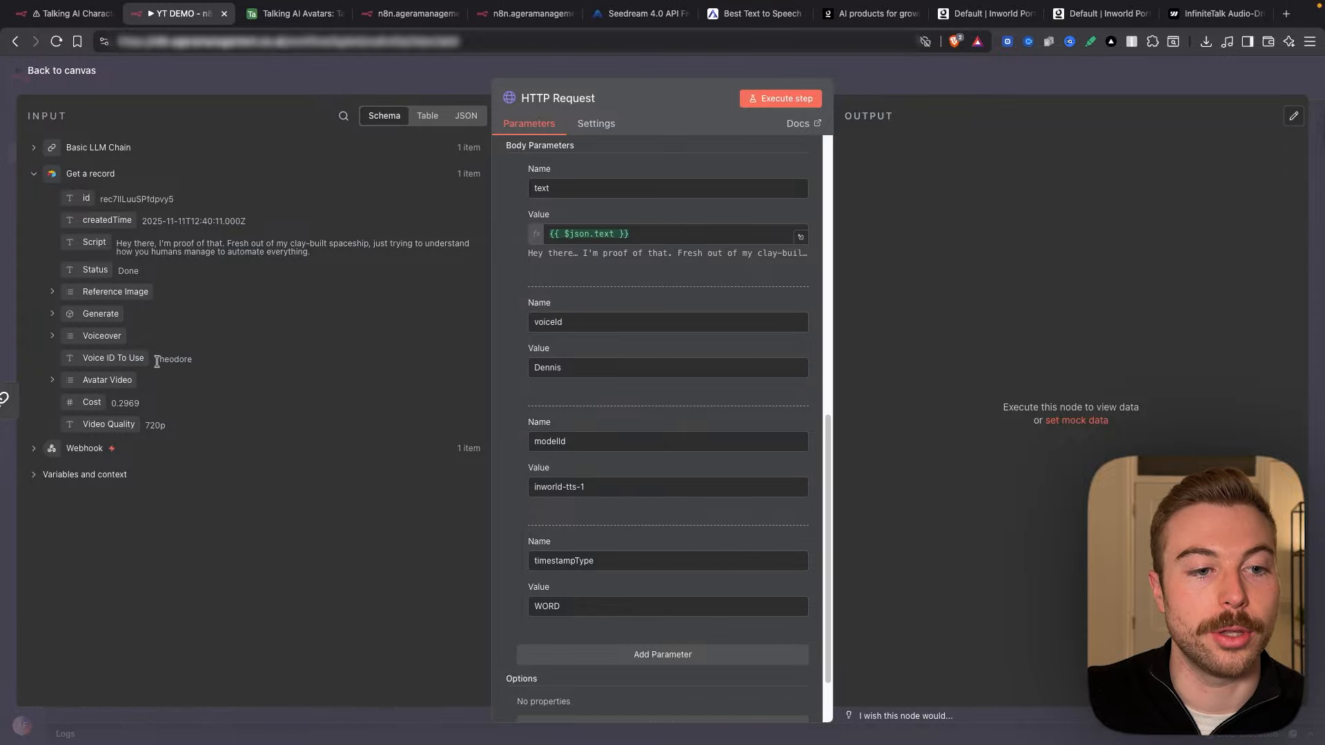
# Step: Map Voice ID To Use (Theodore) into voiceId and delete the leftover 'Dennis'
pyautogui.moveTo(153, 359); pyautogui.dragTo(194, 363)
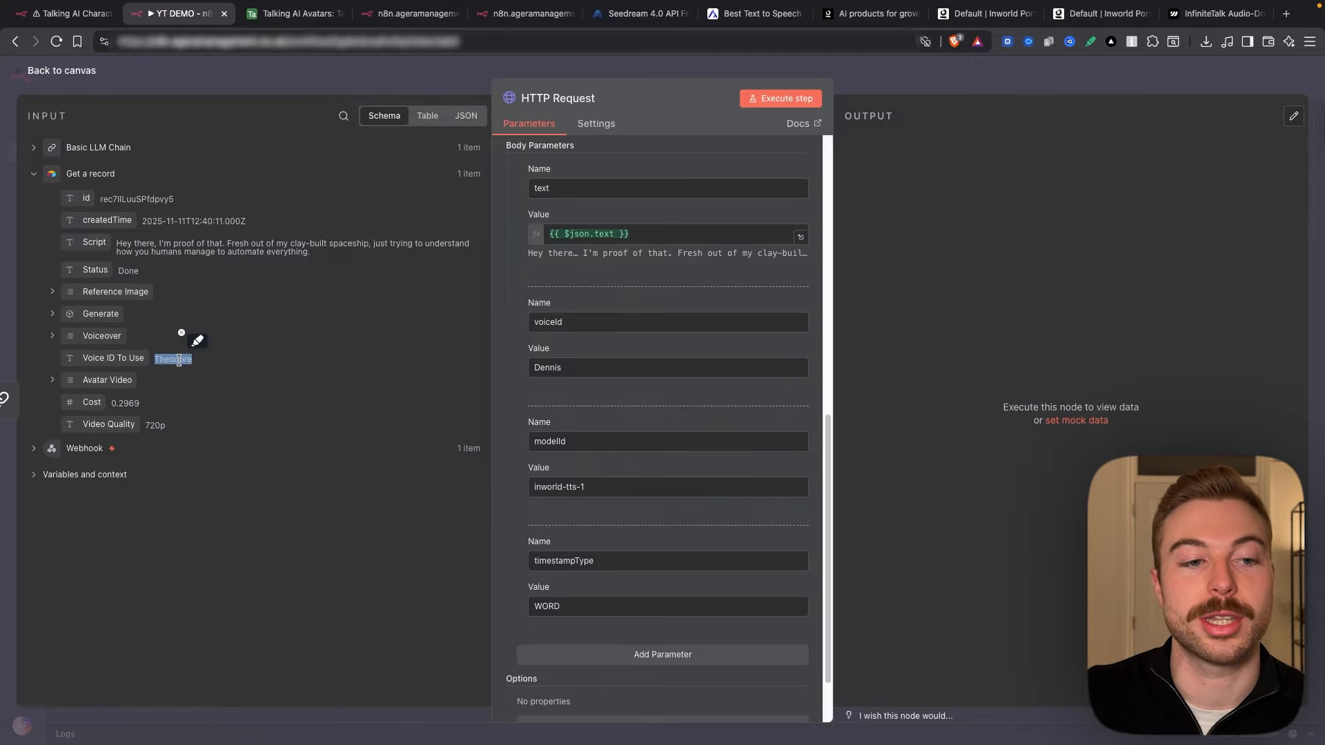
pyautogui.moveTo(113, 358); pyautogui.dragTo(563, 372)
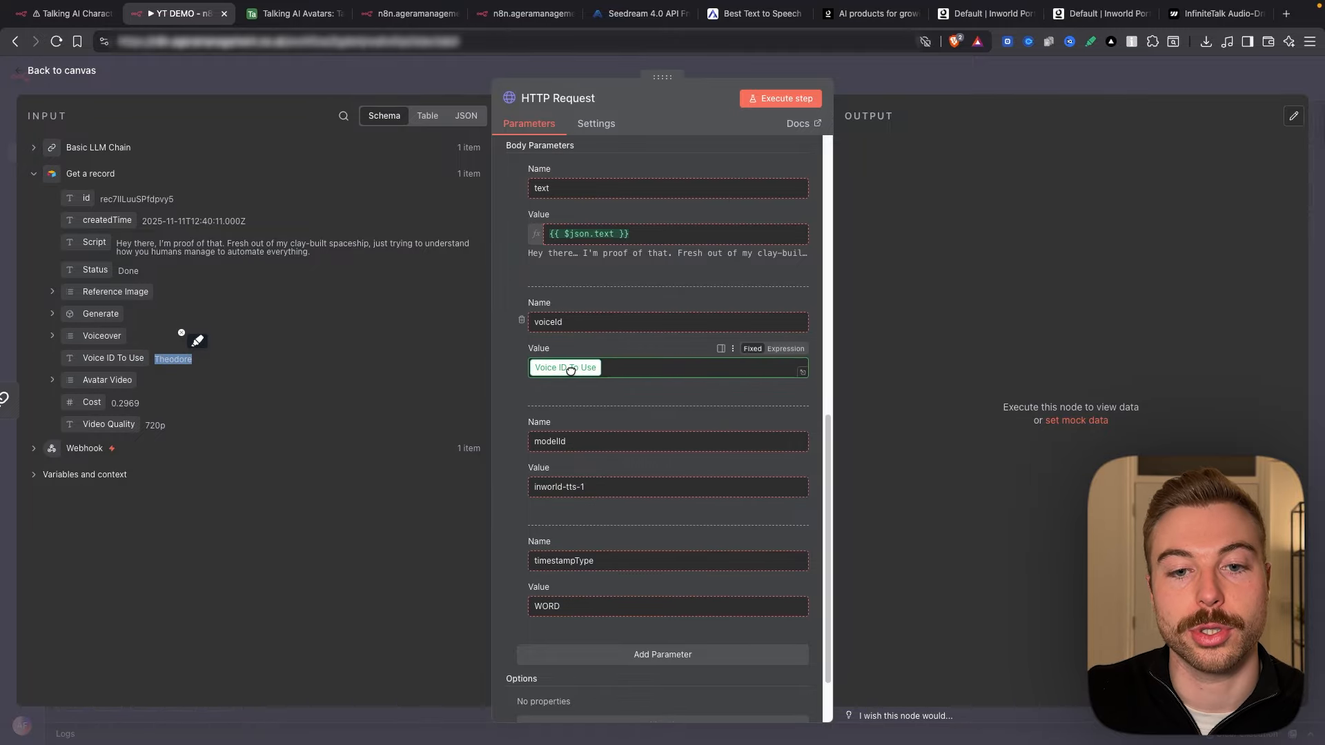
pyautogui.doubleClick(563, 369)
pyautogui.press('BackSpace')
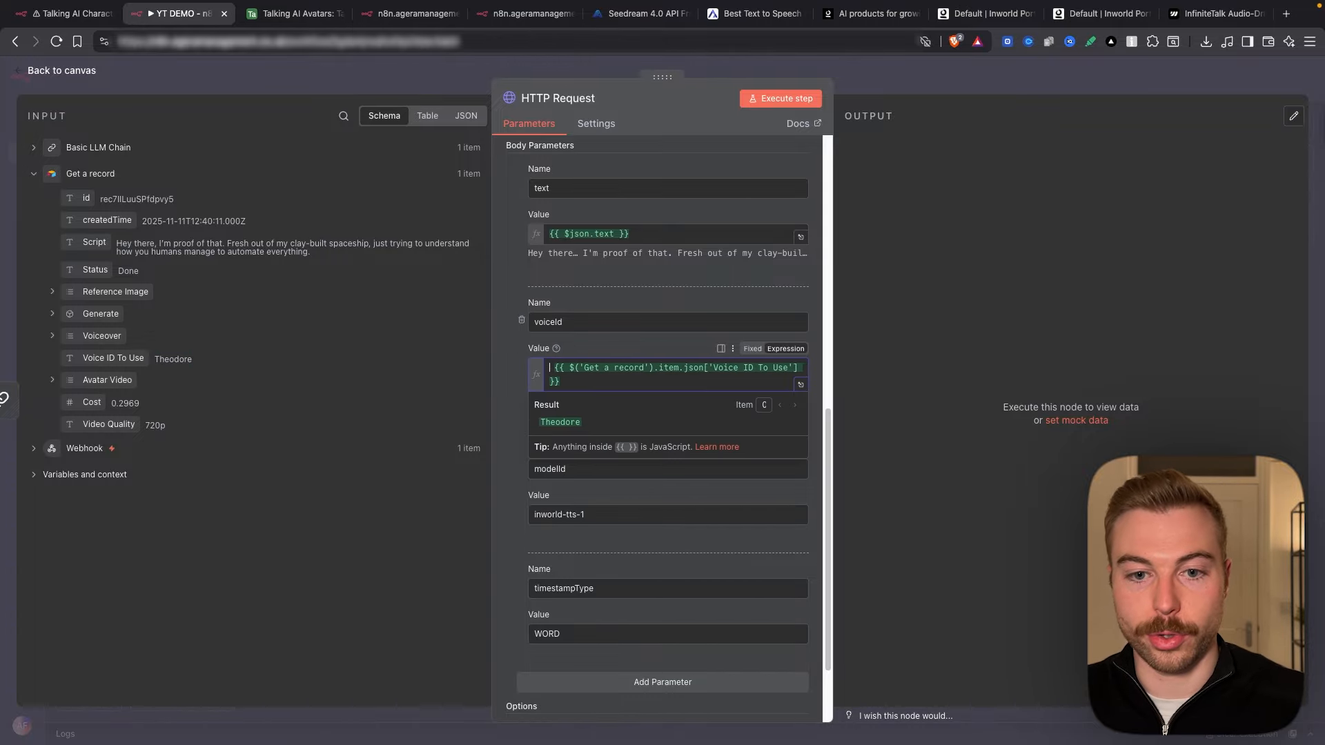
pyautogui.click(1066, 279)
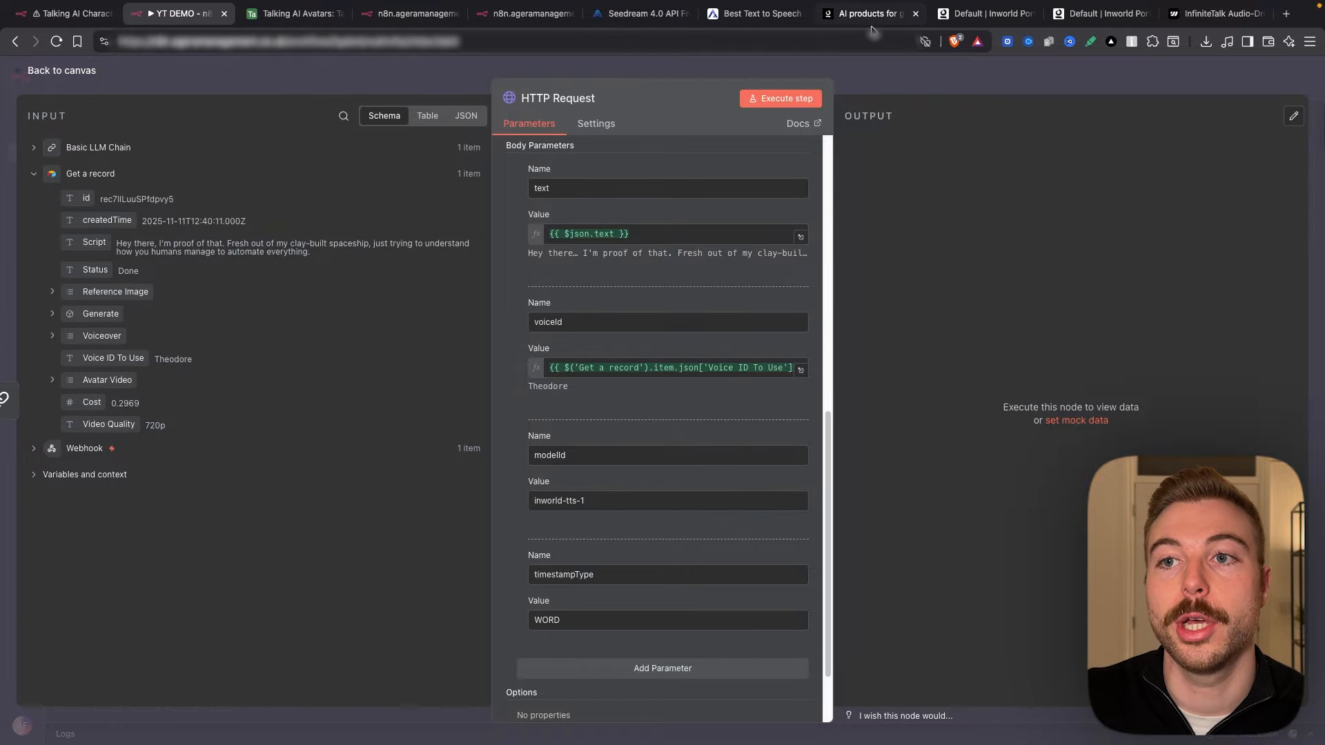
pyautogui.click(950, 20)
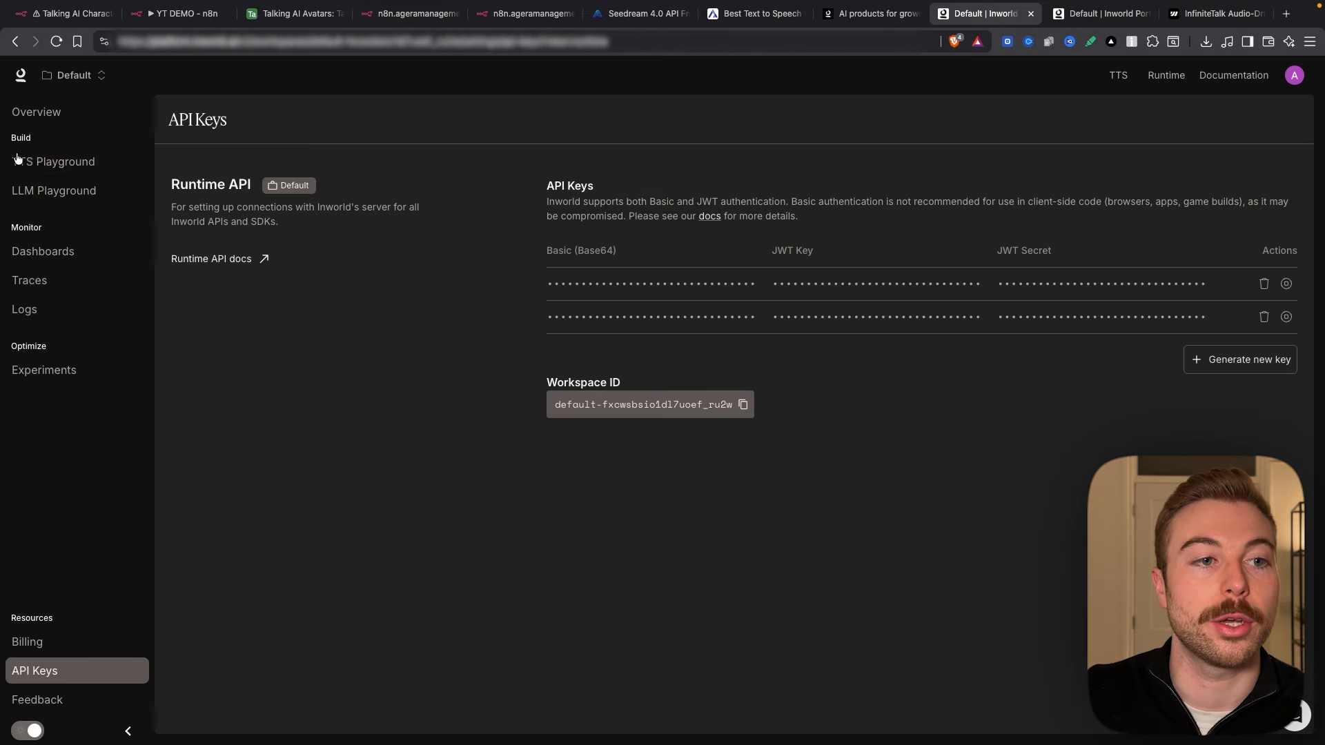
# Step: Open the TTS Playground's voice picker listing voices like Alex, Ashley, Craig and Dennis
pyautogui.click(84, 160)
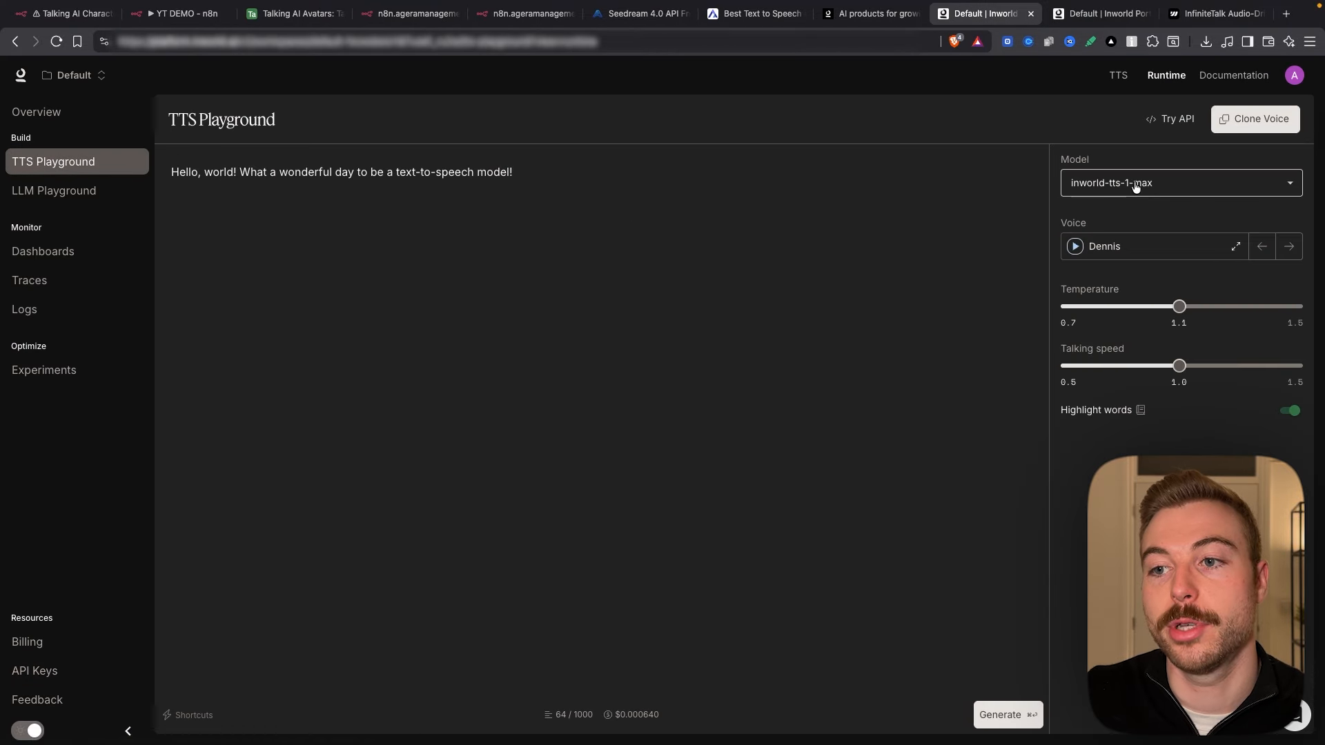
pyautogui.click(1126, 247)
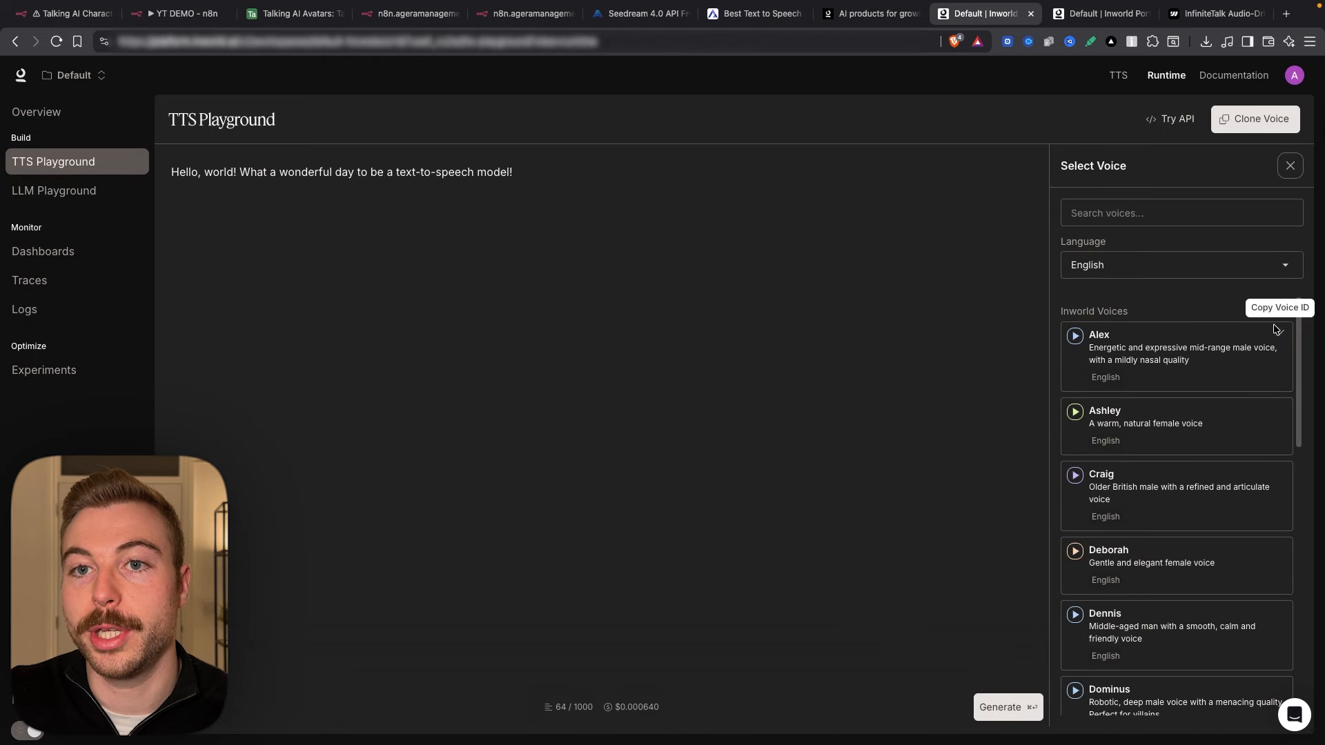
# Step: In the Talking AI Avatars base, check row 6's Voice ID To Use and the Video Quality options (480p, 720p)
pyautogui.click(280, 15)
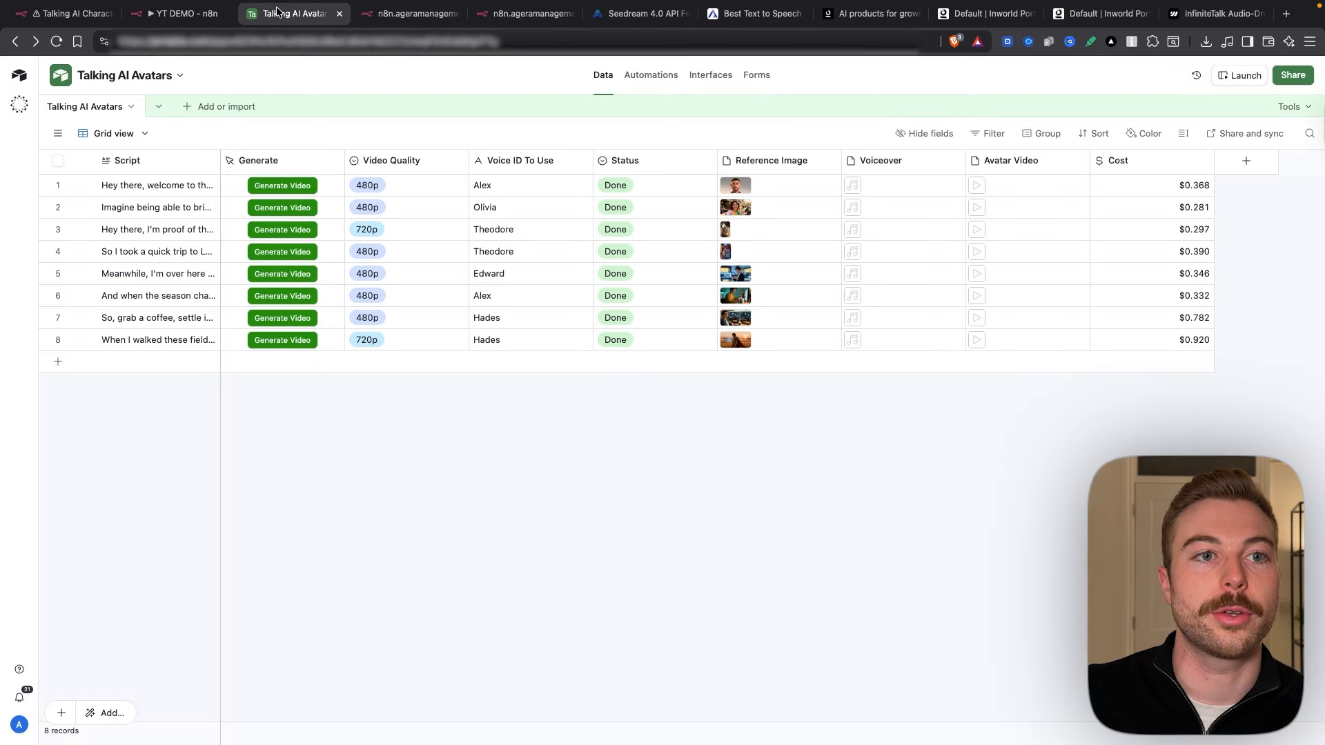
pyautogui.click(532, 292)
pyautogui.click(532, 291)
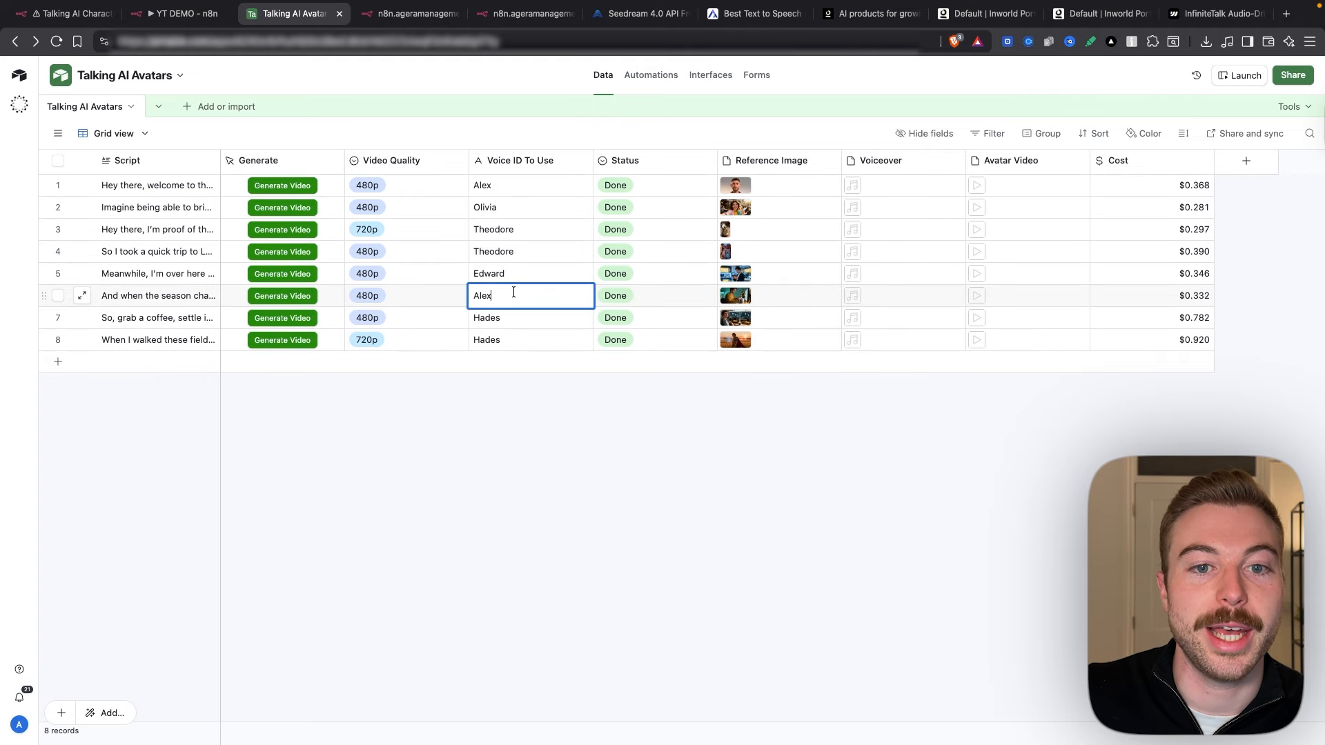
pyautogui.doubleClick(394, 164)
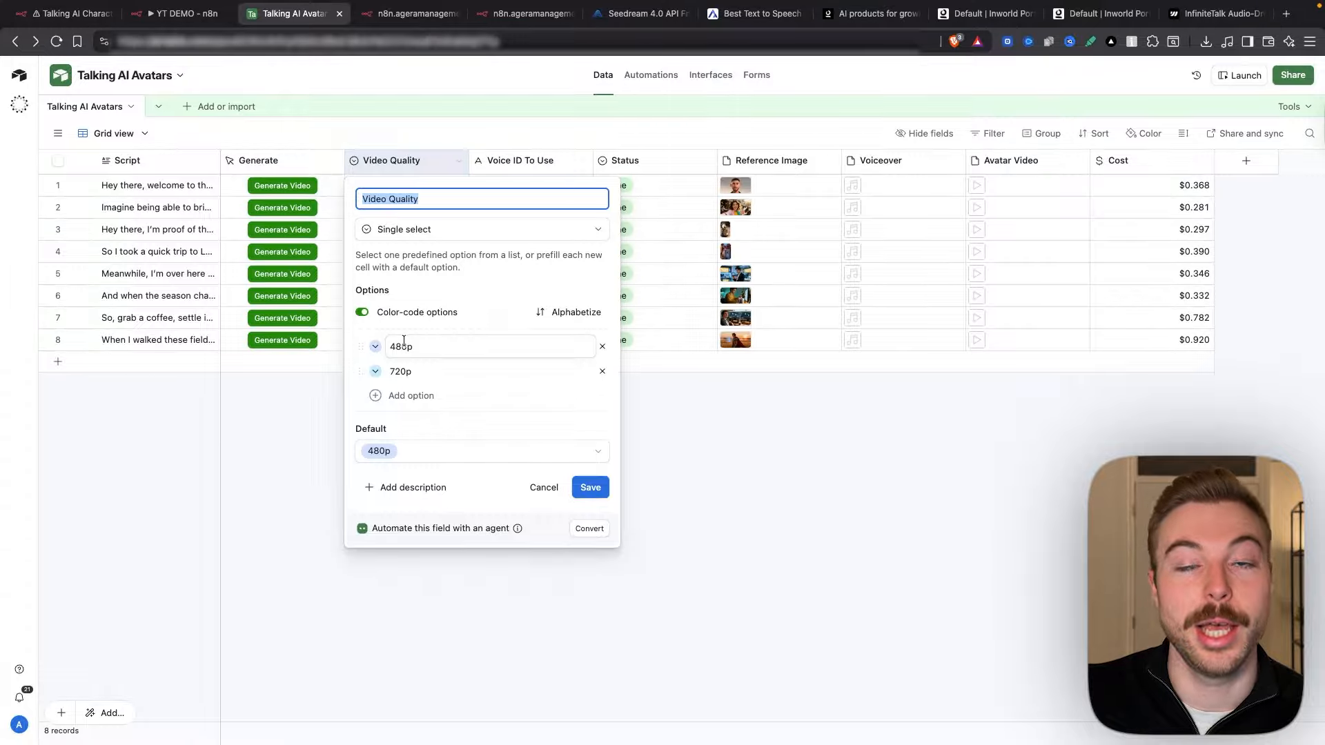
# Step: Compare with Inworld's list of available voices, then return to the demo's HTTP Request node
pyautogui.click(992, 15)
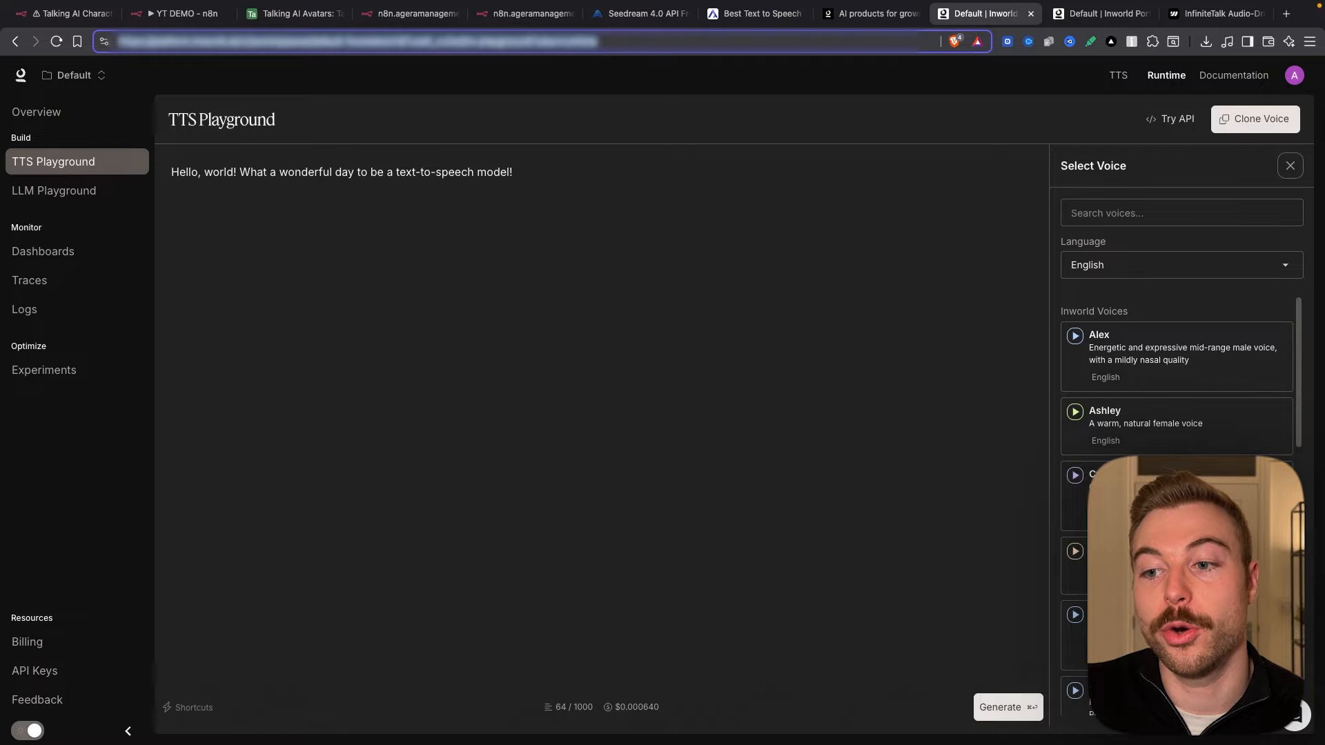
pyautogui.scroll(-5, 1176, 386)
pyautogui.scroll(5, 1176, 387)
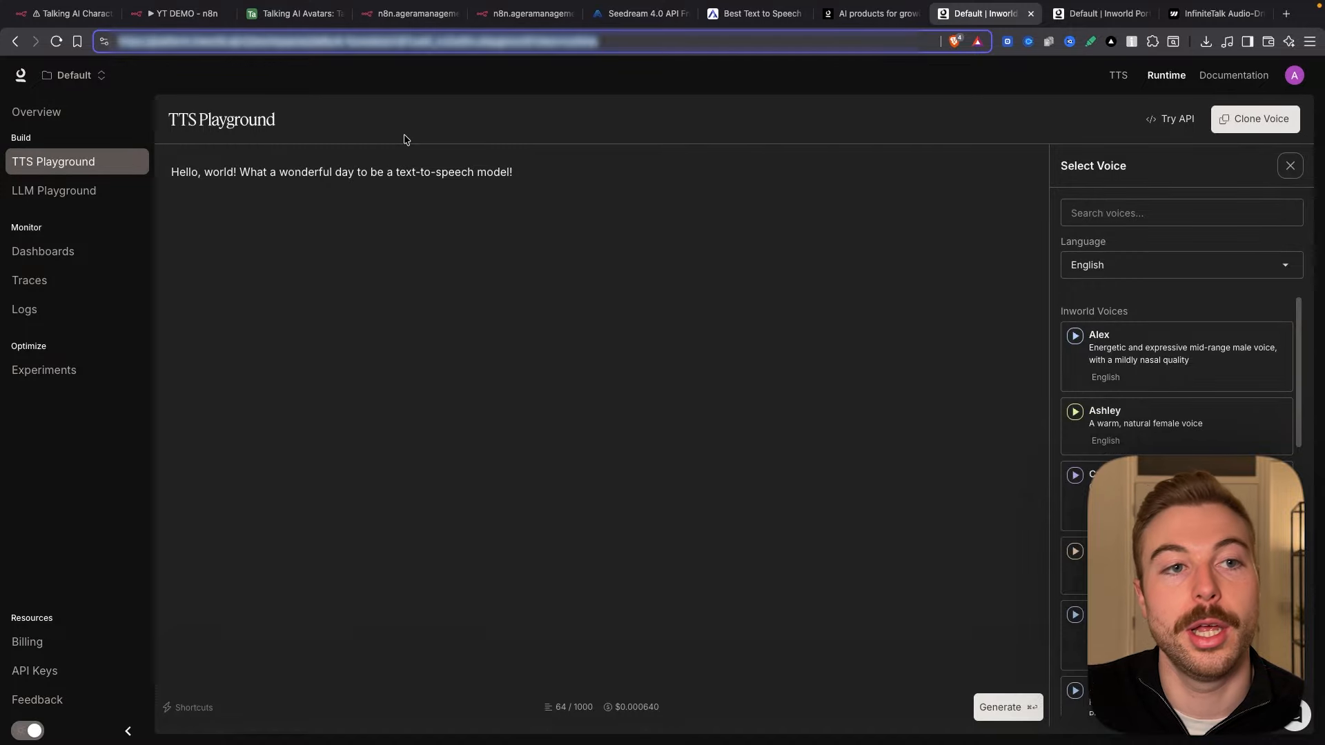
pyautogui.click(178, 13)
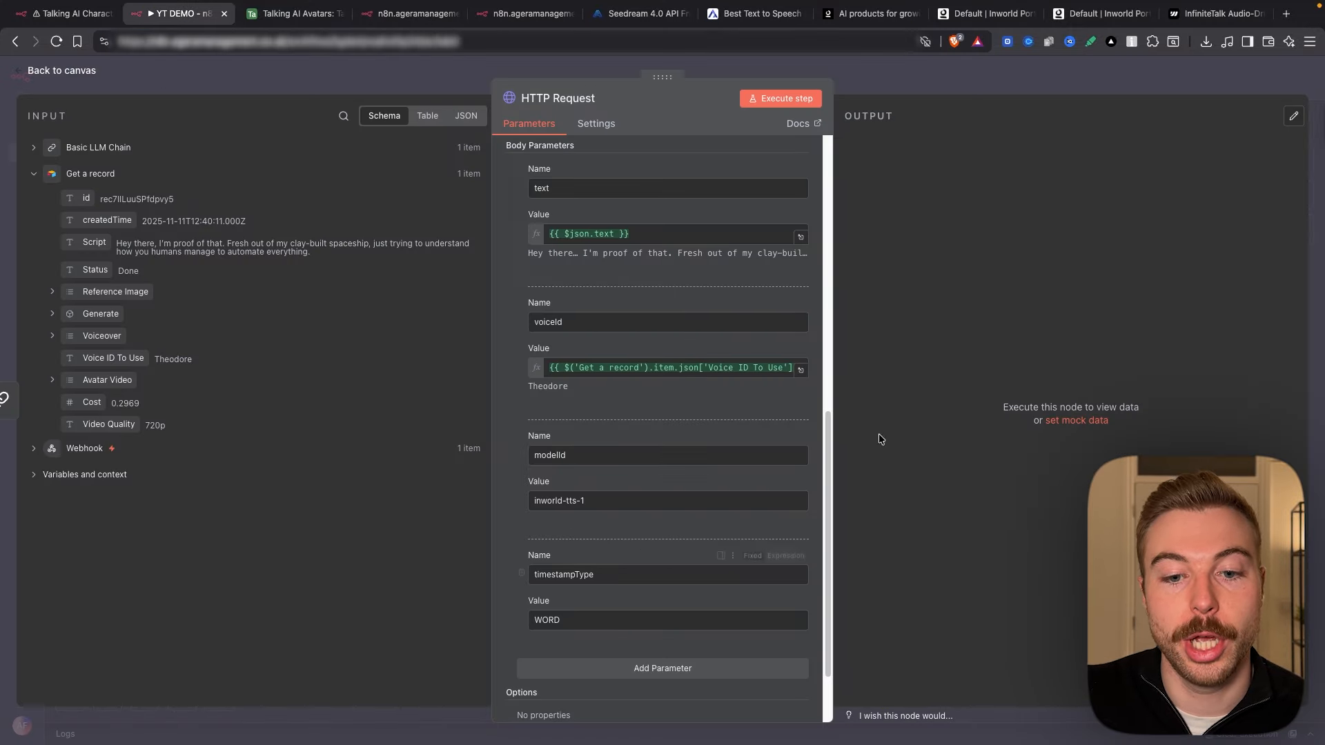
# Step: Open the Inworld Voice Over node in the finished Talking AI Characters workflow
pyautogui.click(39, 13)
pyautogui.press('Escape')
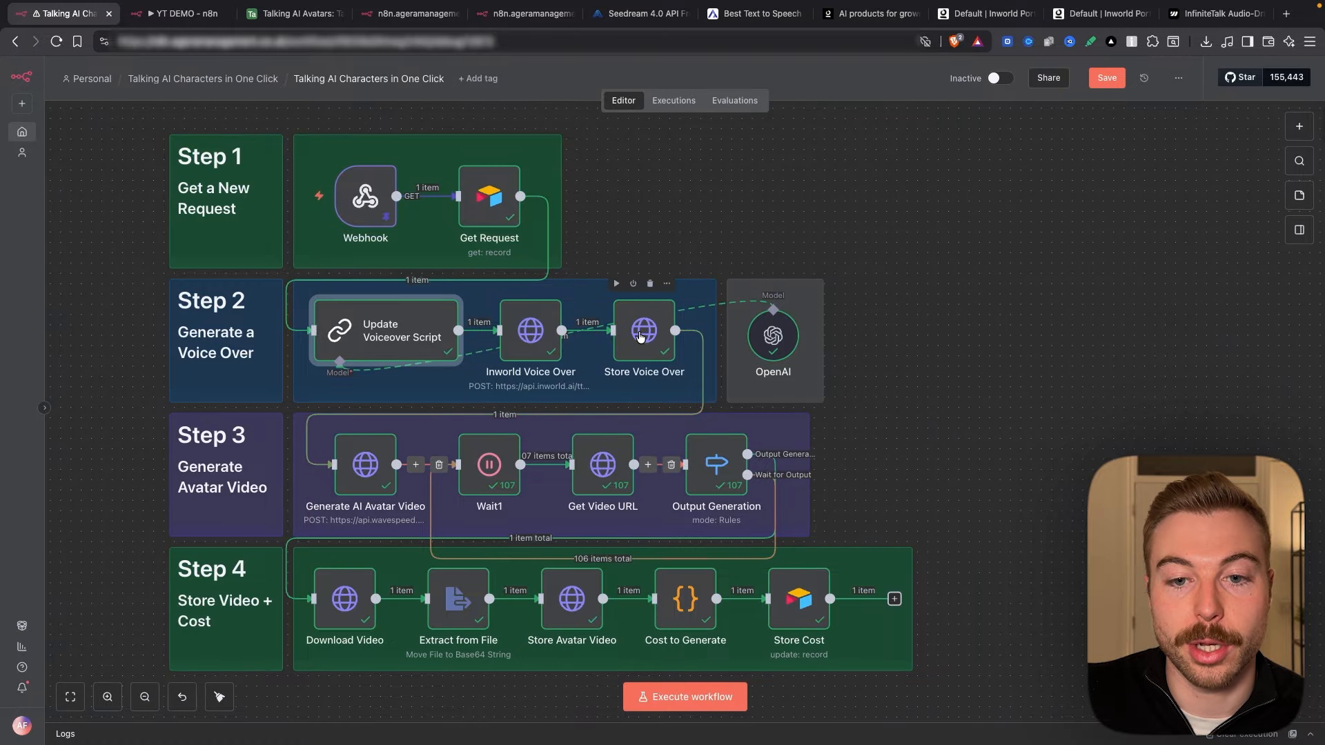
pyautogui.doubleClick(529, 332)
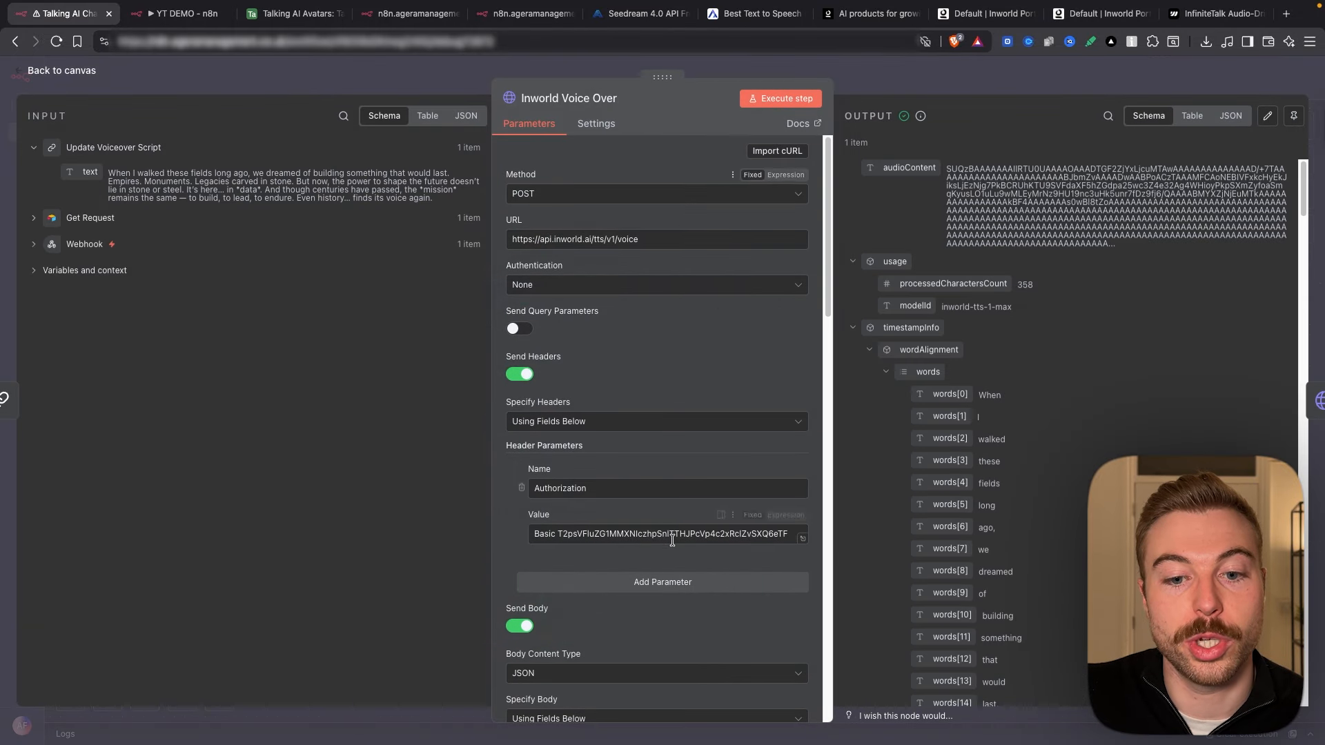
pyautogui.scroll(-10, 672, 540)
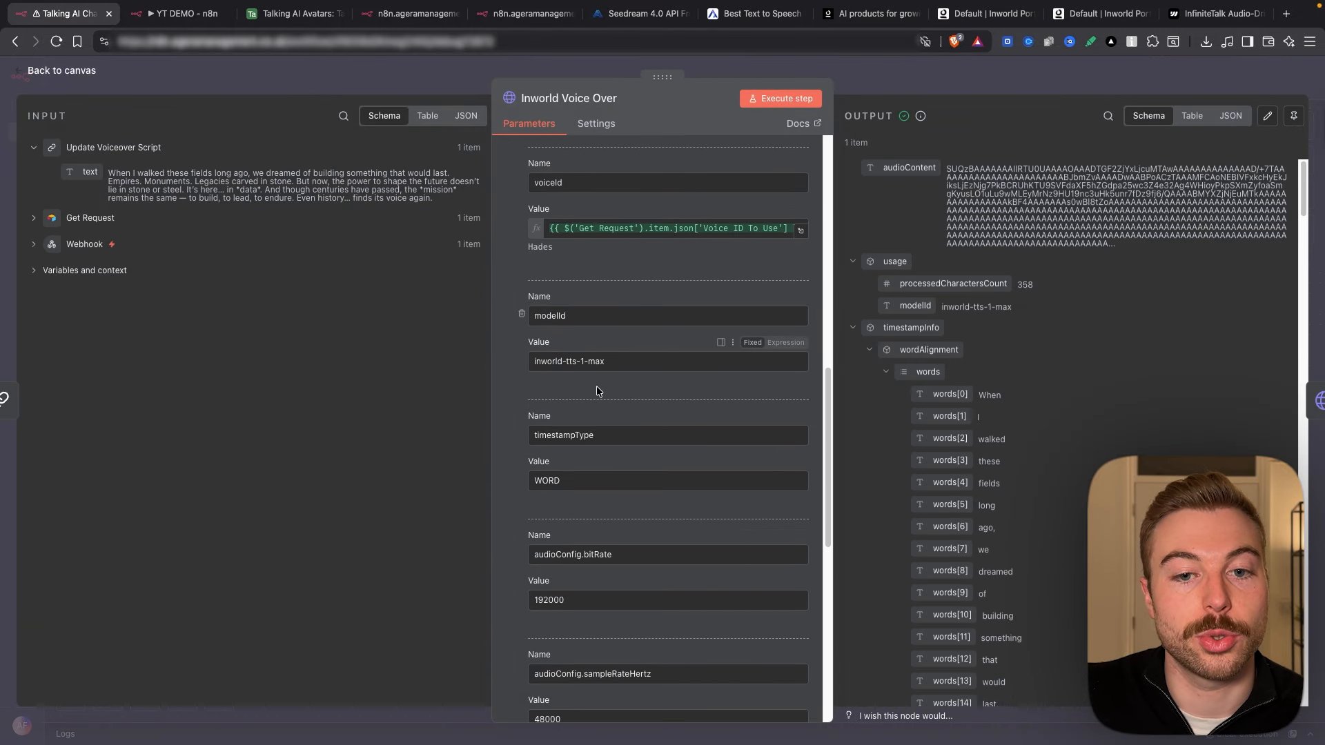
pyautogui.scroll(-3, 596, 391)
# Step: Review its body parameters, including audioConfig.sampleRateHertz, temperature and applyTextNormalization, then close it
pyautogui.moveTo(586, 451); pyautogui.dragTo(502, 449)
pyautogui.scroll(-2, 503, 452)
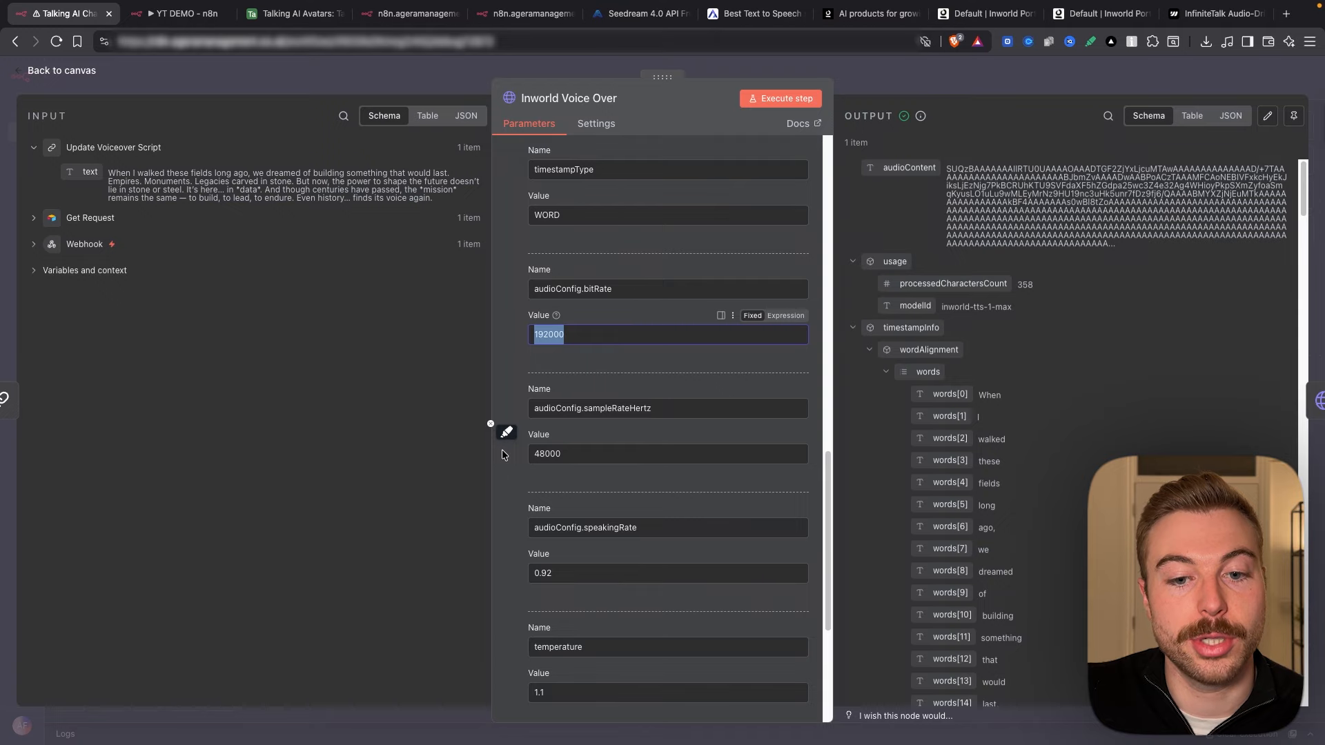
pyautogui.moveTo(677, 408); pyautogui.dragTo(169, 413)
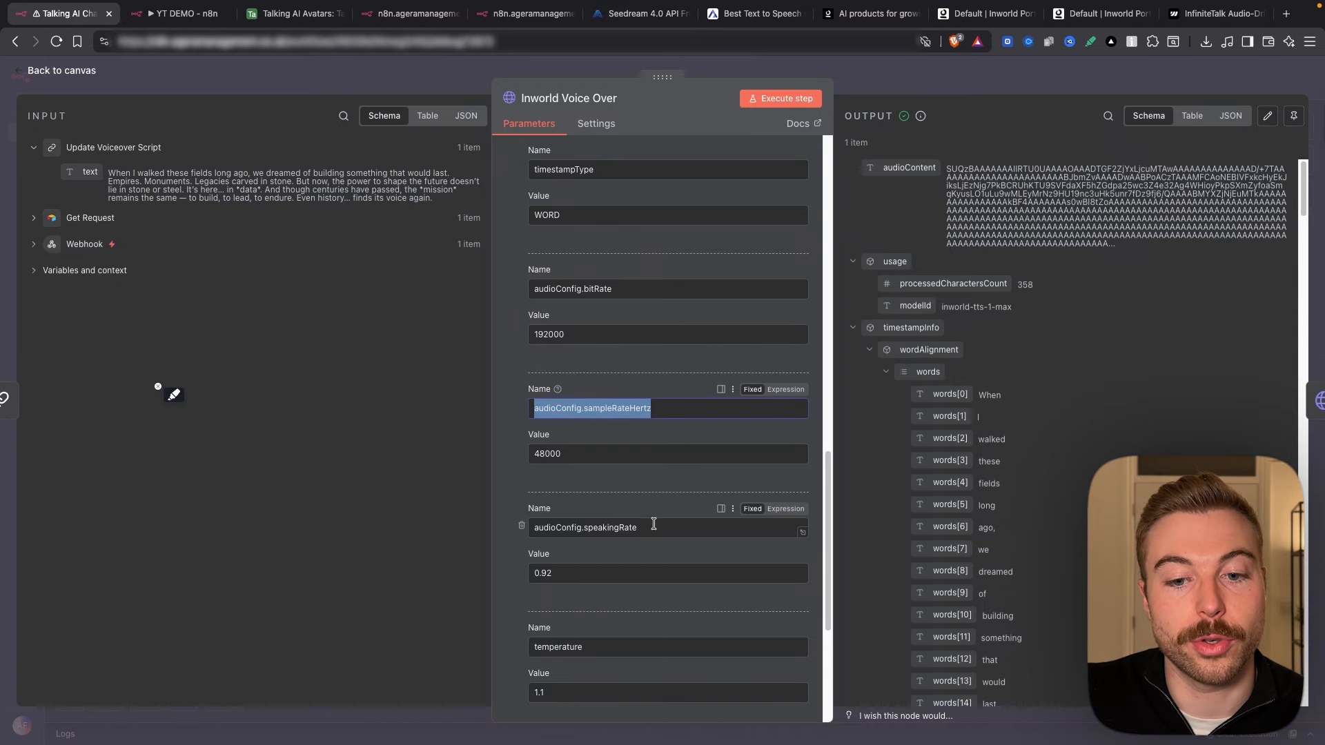
pyautogui.moveTo(654, 524); pyautogui.dragTo(393, 515)
pyautogui.scroll(-4, 635, 511)
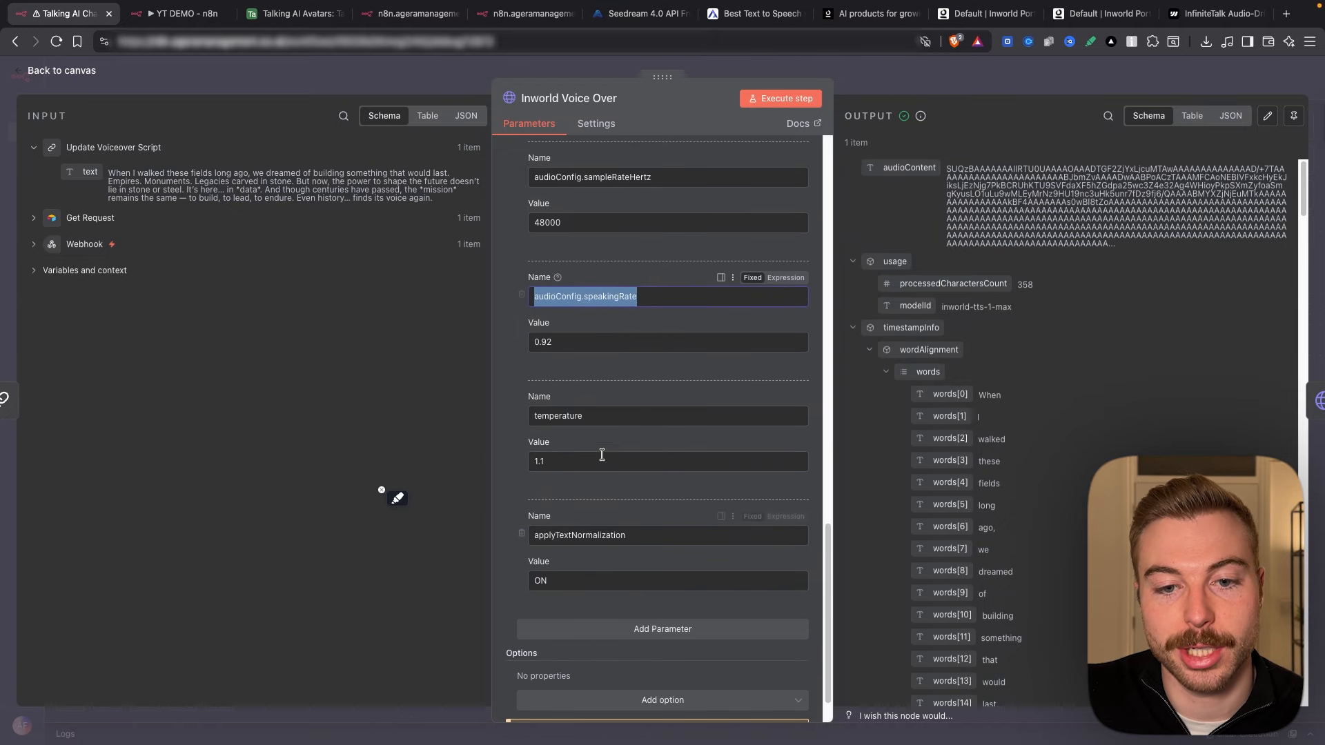
pyautogui.moveTo(593, 417); pyautogui.dragTo(526, 418)
pyautogui.moveTo(634, 536); pyautogui.dragTo(521, 545)
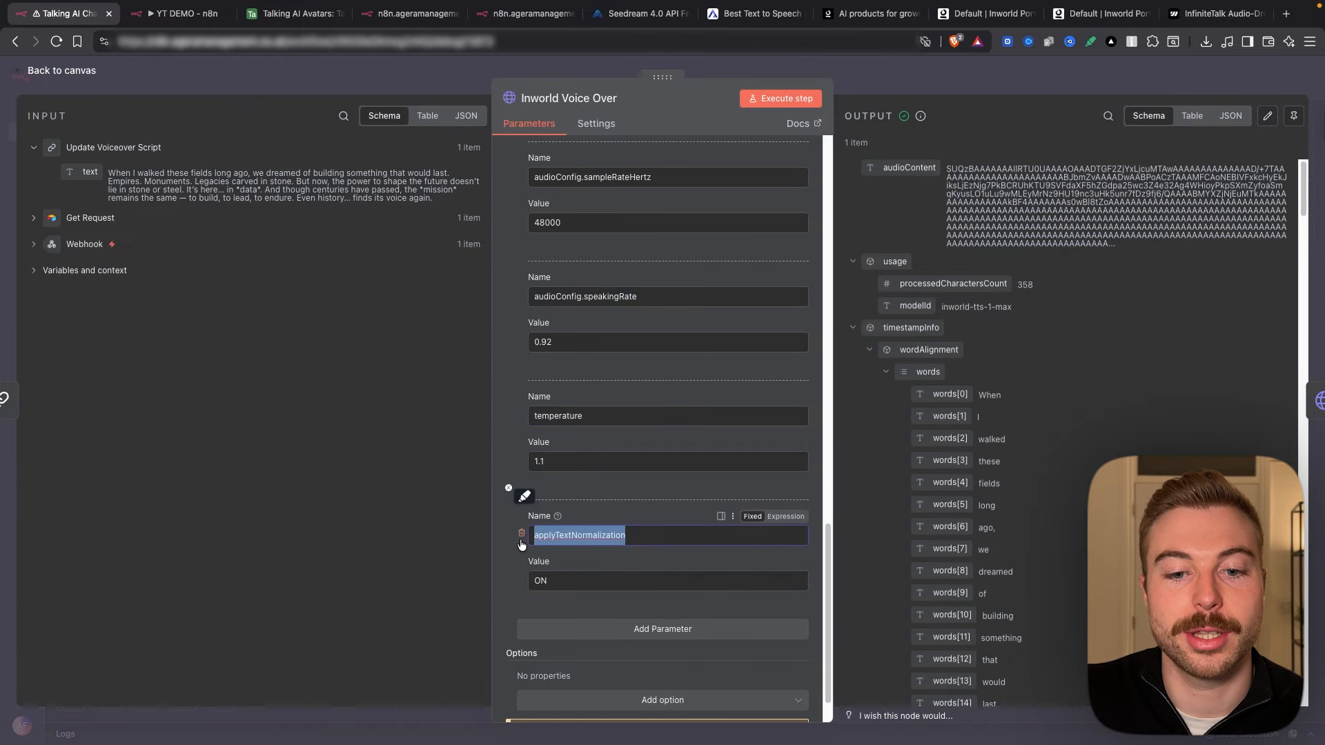
pyautogui.click(877, 67)
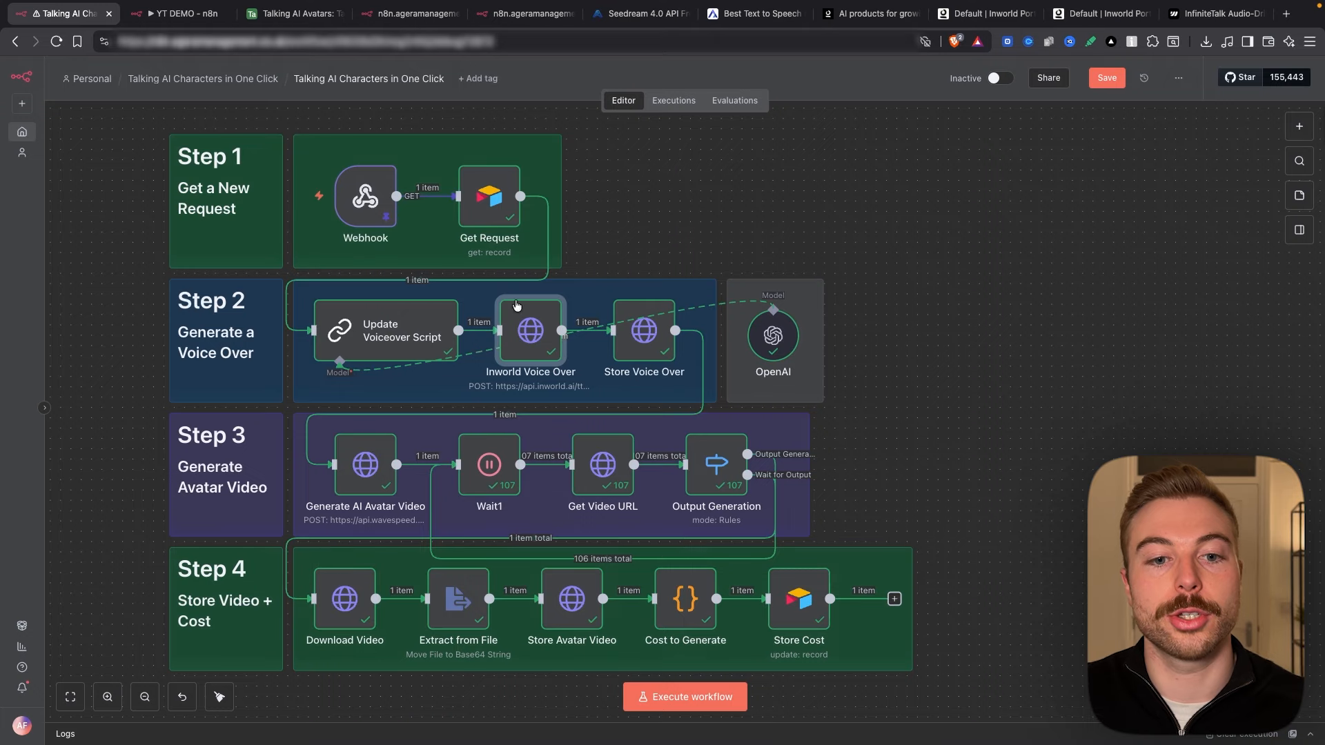
# Step: In YT DEMO, paste the Inworld Voice Over node, delete HTTP Request, and place the new node after Basic LLM Chain
pyautogui.click(180, 13)
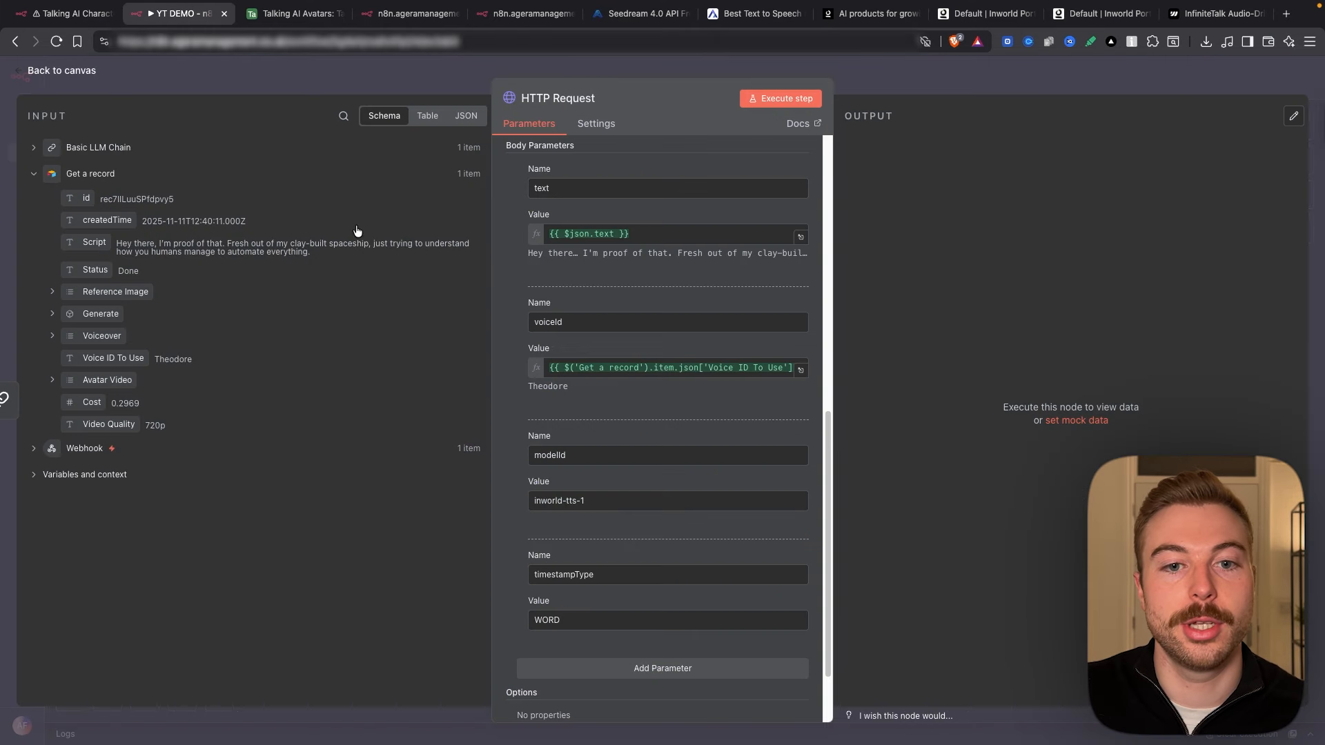
pyautogui.click(878, 73)
pyautogui.press('super+v')
pyautogui.rightClick(525, 331)
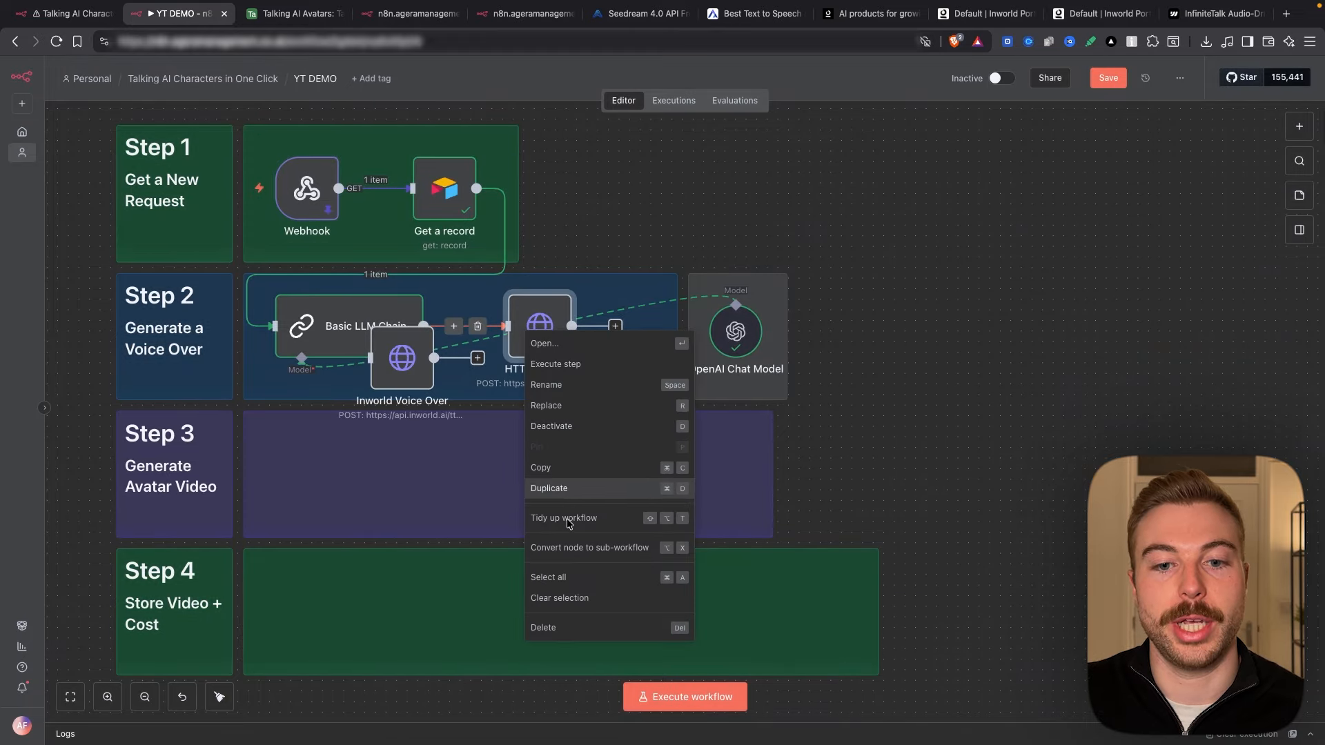
pyautogui.click(574, 630)
pyautogui.moveTo(423, 355); pyautogui.dragTo(518, 322)
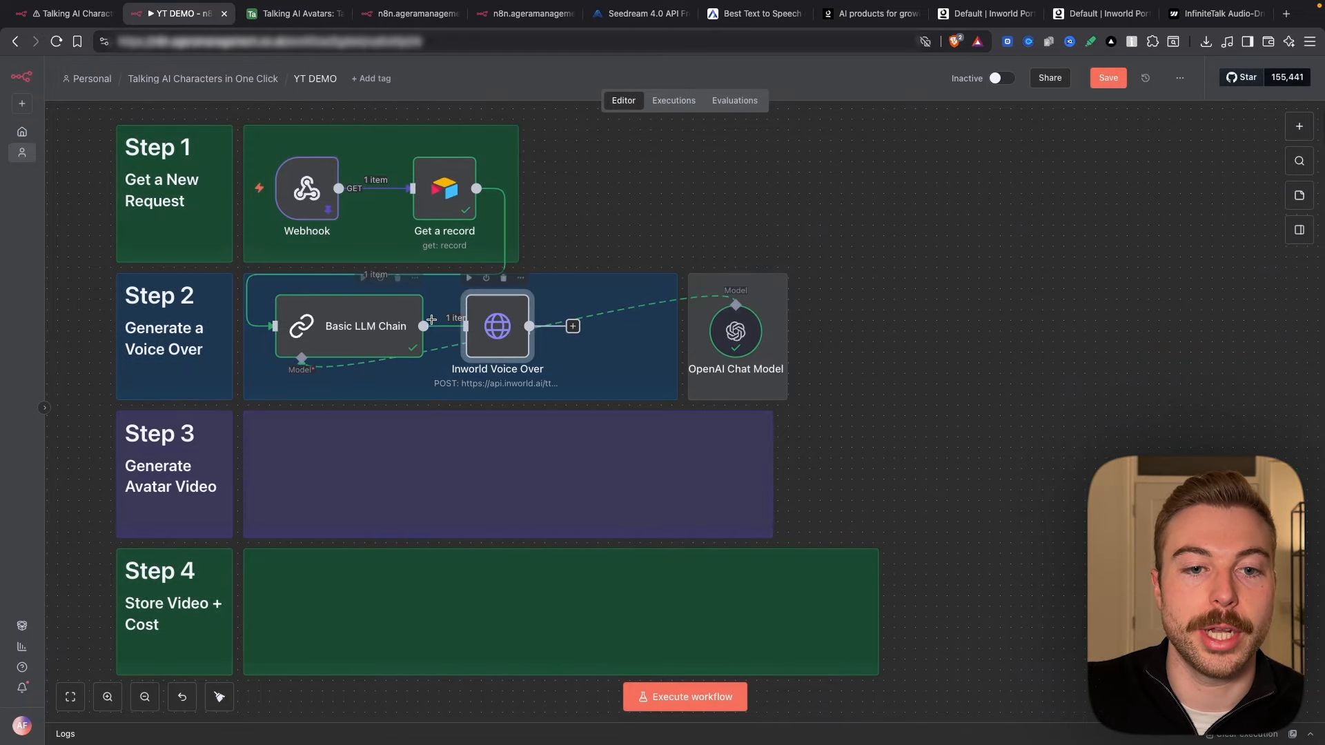
# Step: Open the Inworld Voice Over node and clear its broken voiceId expression
pyautogui.doubleClick(480, 330)
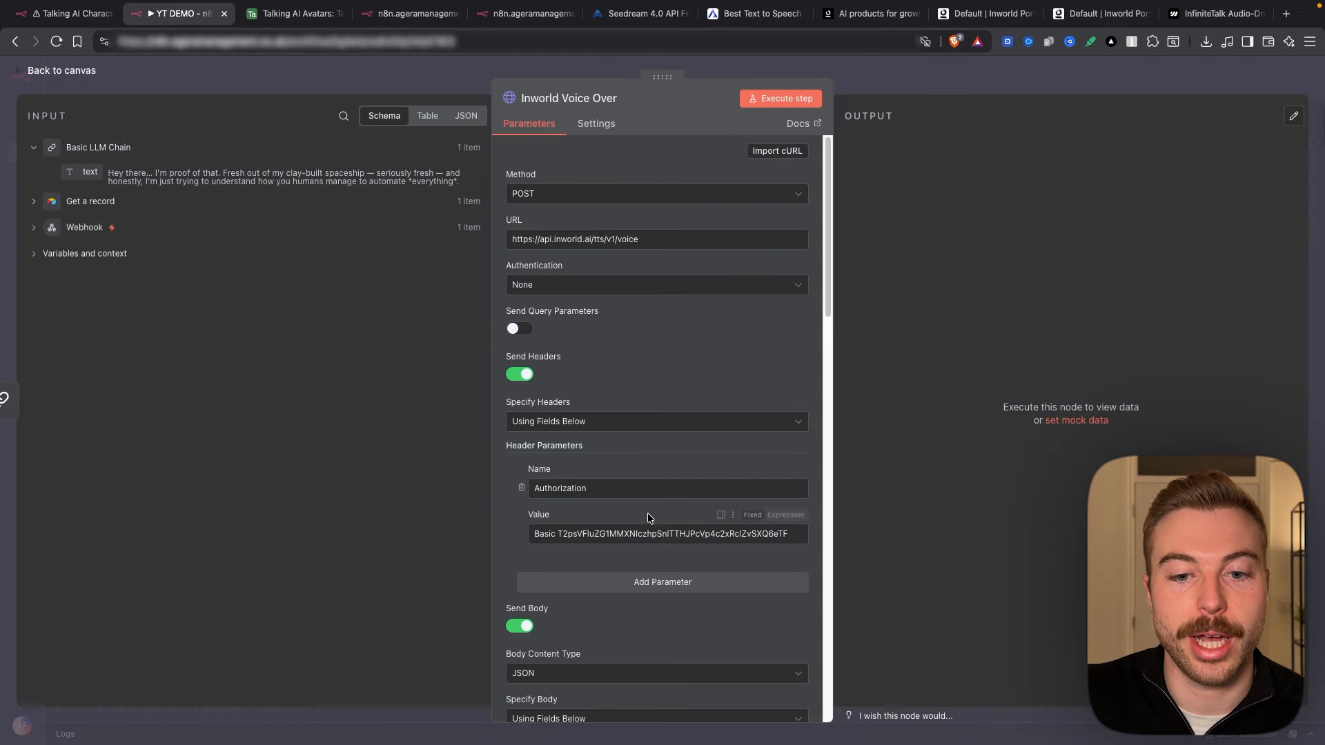
pyautogui.scroll(-15, 649, 517)
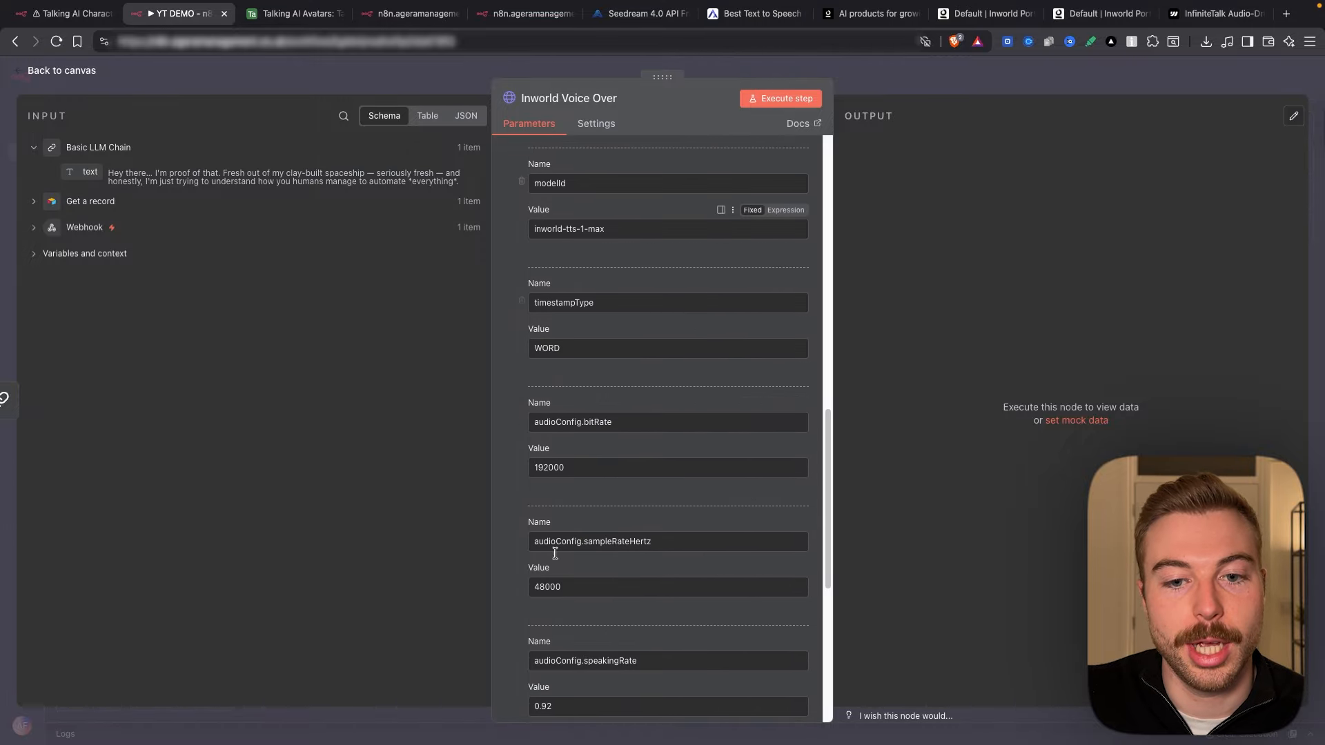
pyautogui.scroll(-3, 636, 469)
pyautogui.scroll(8, 635, 469)
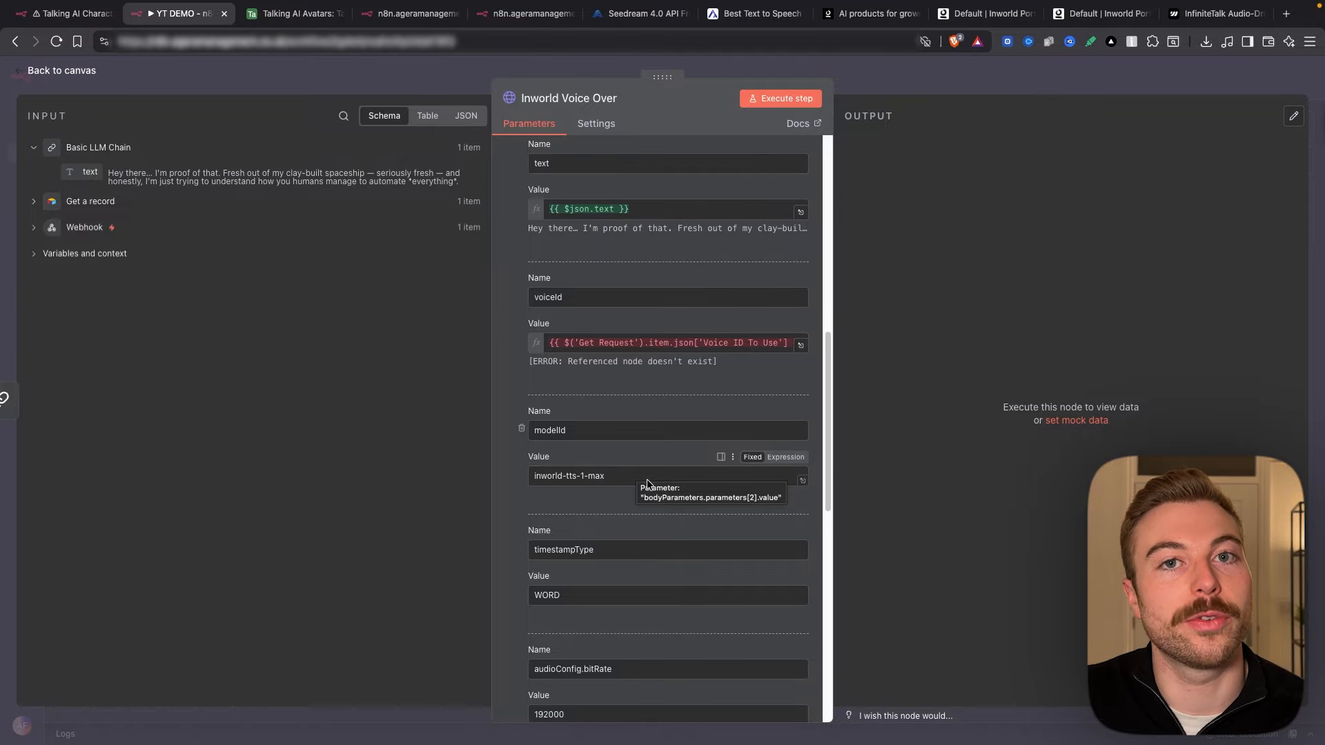
pyautogui.scroll(-5, 647, 483)
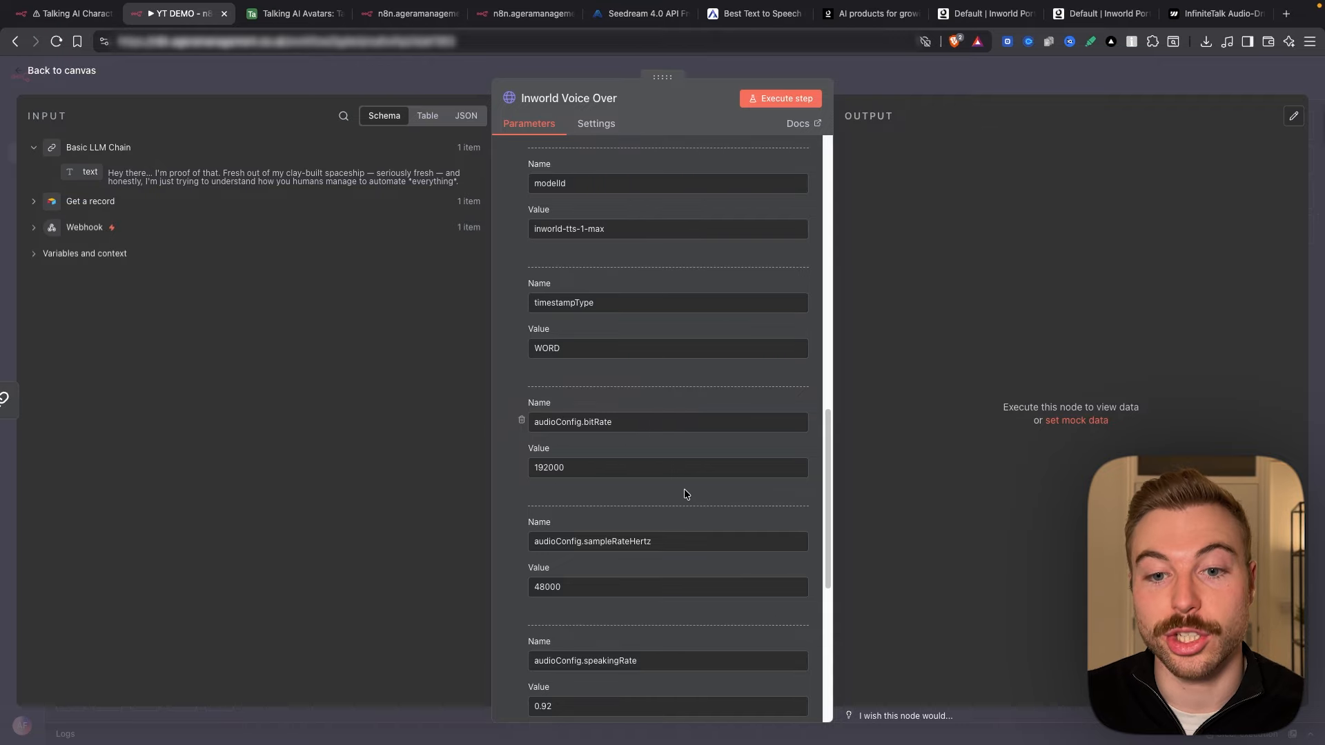
pyautogui.scroll(10, 684, 488)
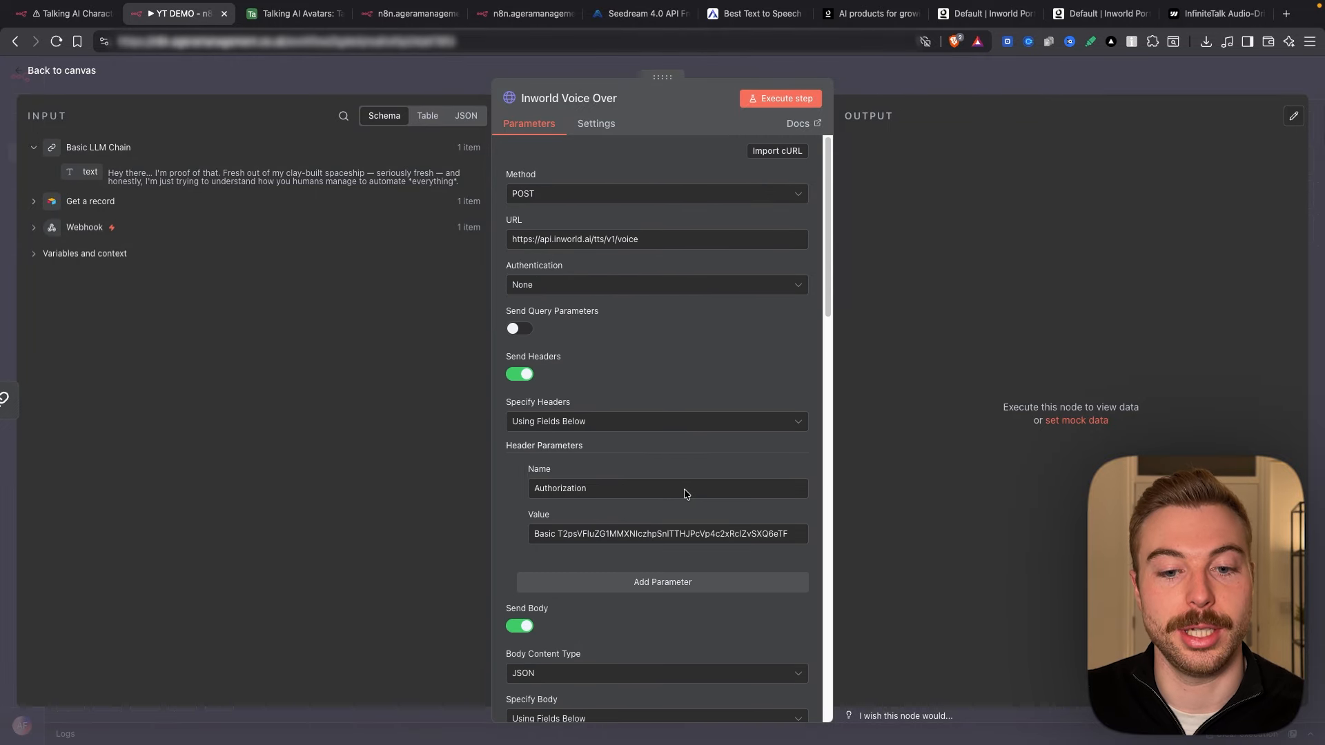
pyautogui.scroll(-5, 685, 488)
pyautogui.click(630, 497)
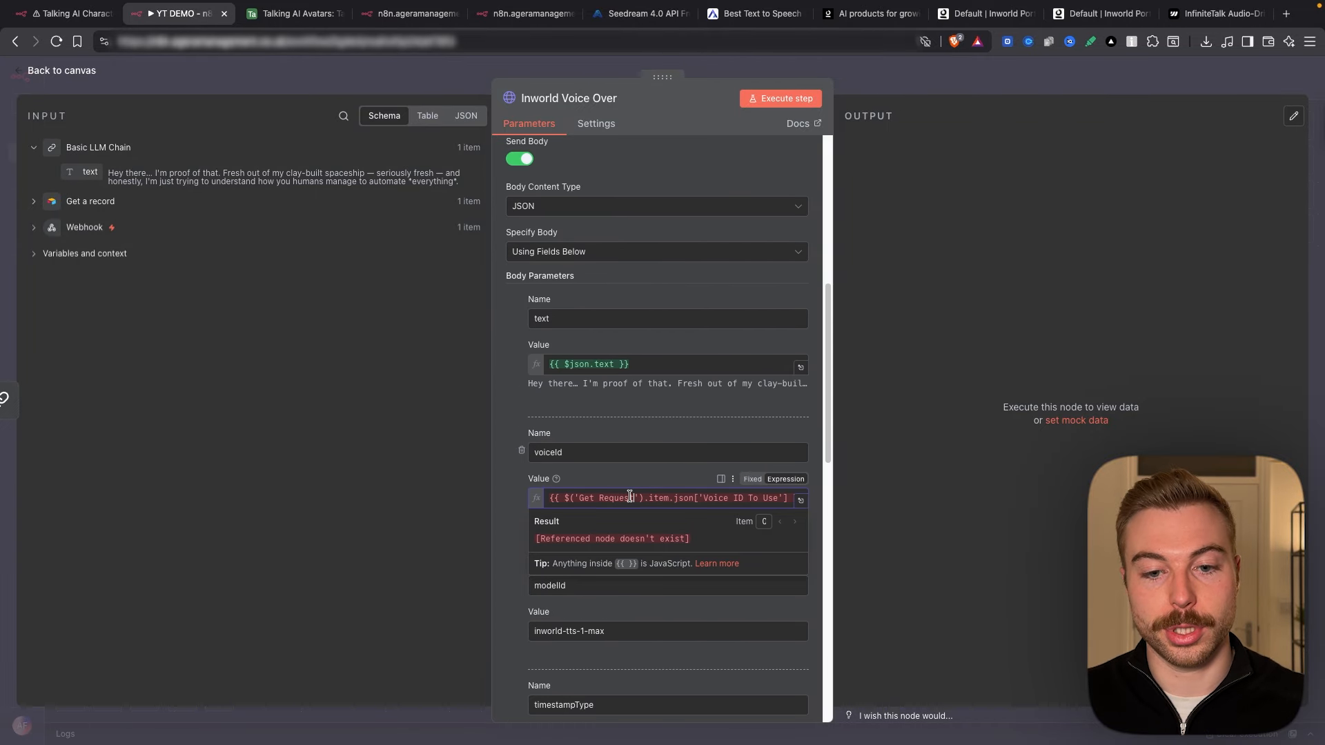
pyautogui.hotkey('ctrl', 'a')
pyautogui.press('BackSpace')
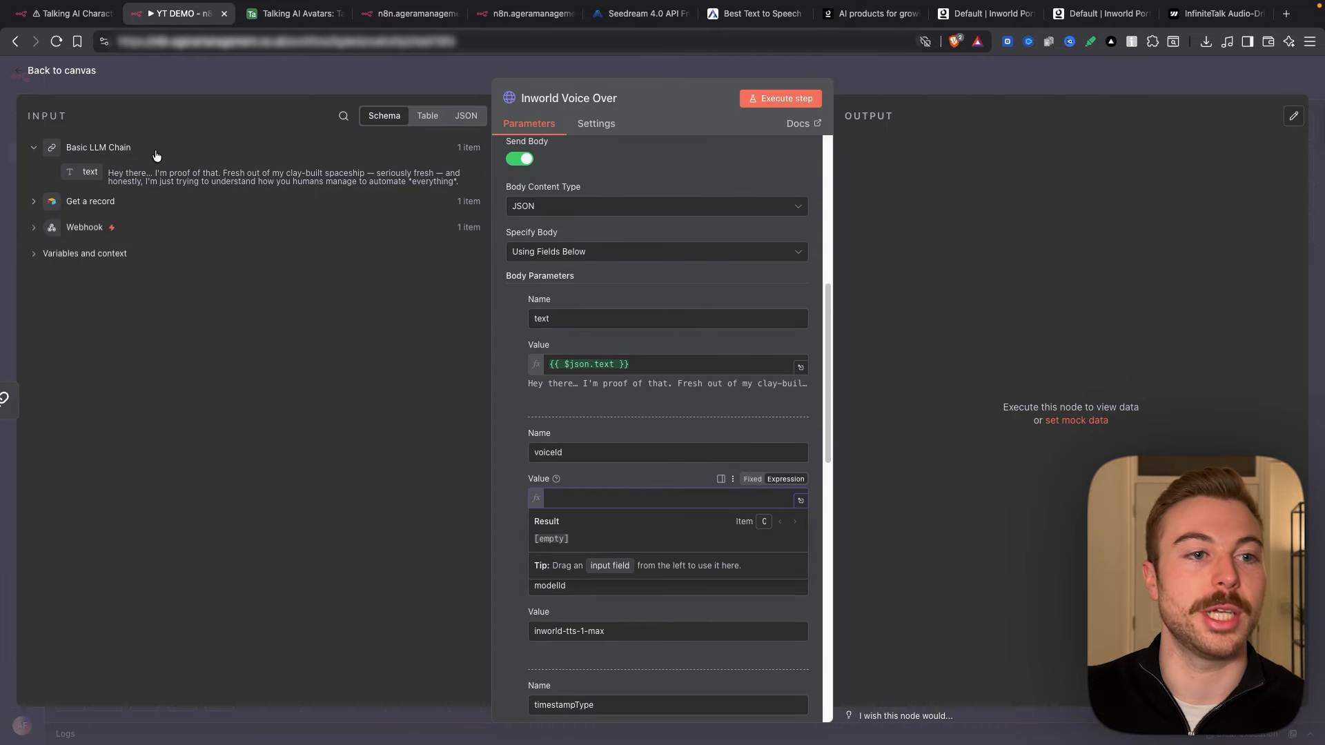
# Step: Map Get a record's Voice ID To Use into voiceId and run the step
pyautogui.click(90, 201)
pyautogui.moveTo(113, 357); pyautogui.dragTo(662, 497)
pyautogui.click(780, 98)
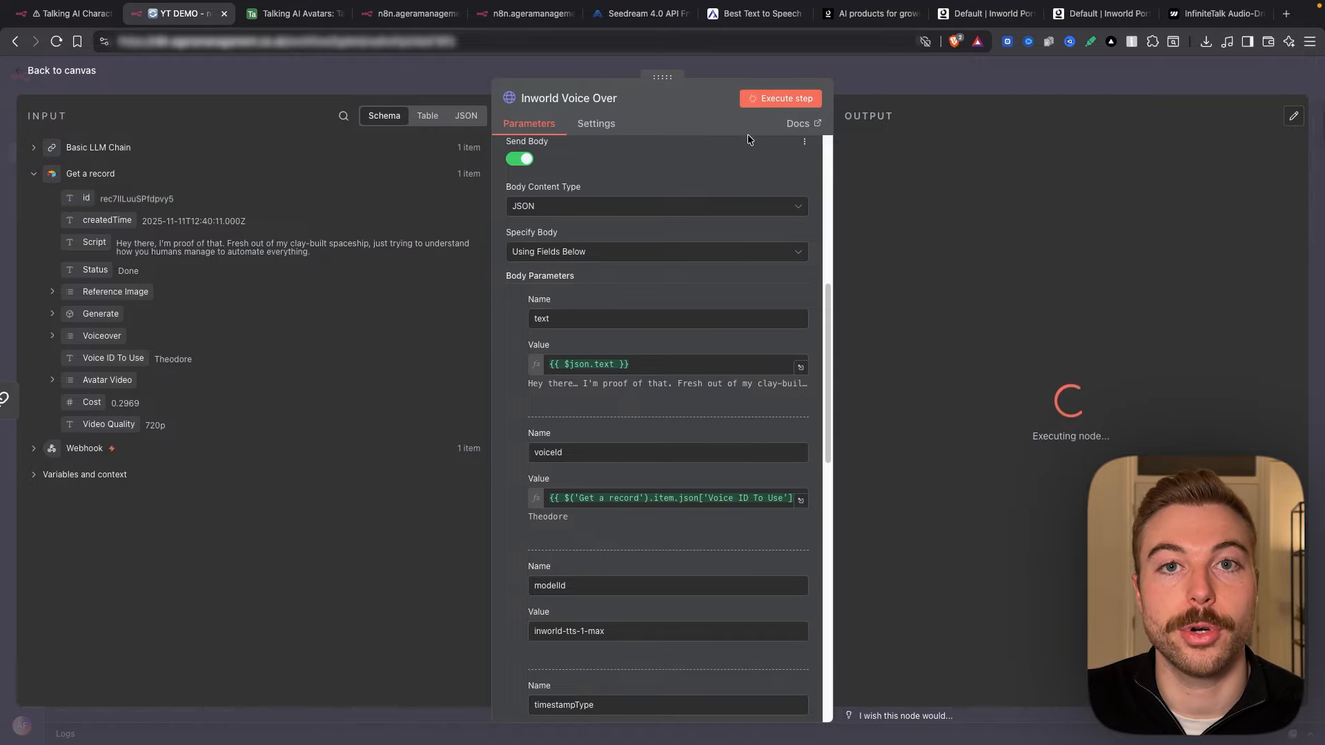
# Step: Collapse the words and wordStartTimeSeconds output lists to reach the final word end time
pyautogui.click(886, 371)
pyautogui.click(886, 393)
pyautogui.scroll(-6, 1053, 447)
pyautogui.doubleClick(1059, 659)
pyautogui.click(1132, 593)
# Step: Highlight the 12.498 s final word end time, then return to the canvas
pyautogui.scroll(5, 1131, 594)
pyautogui.scroll(2, 1132, 593)
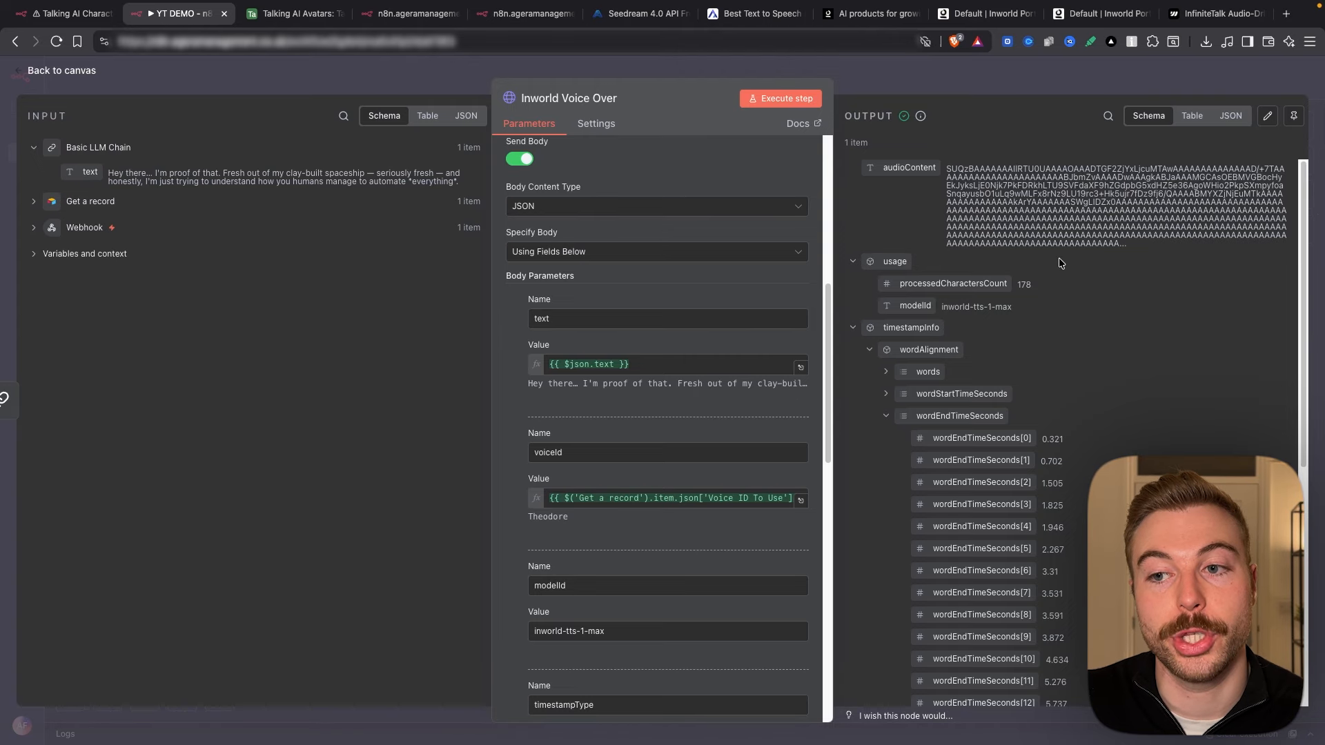
pyautogui.scroll(-6, 1038, 358)
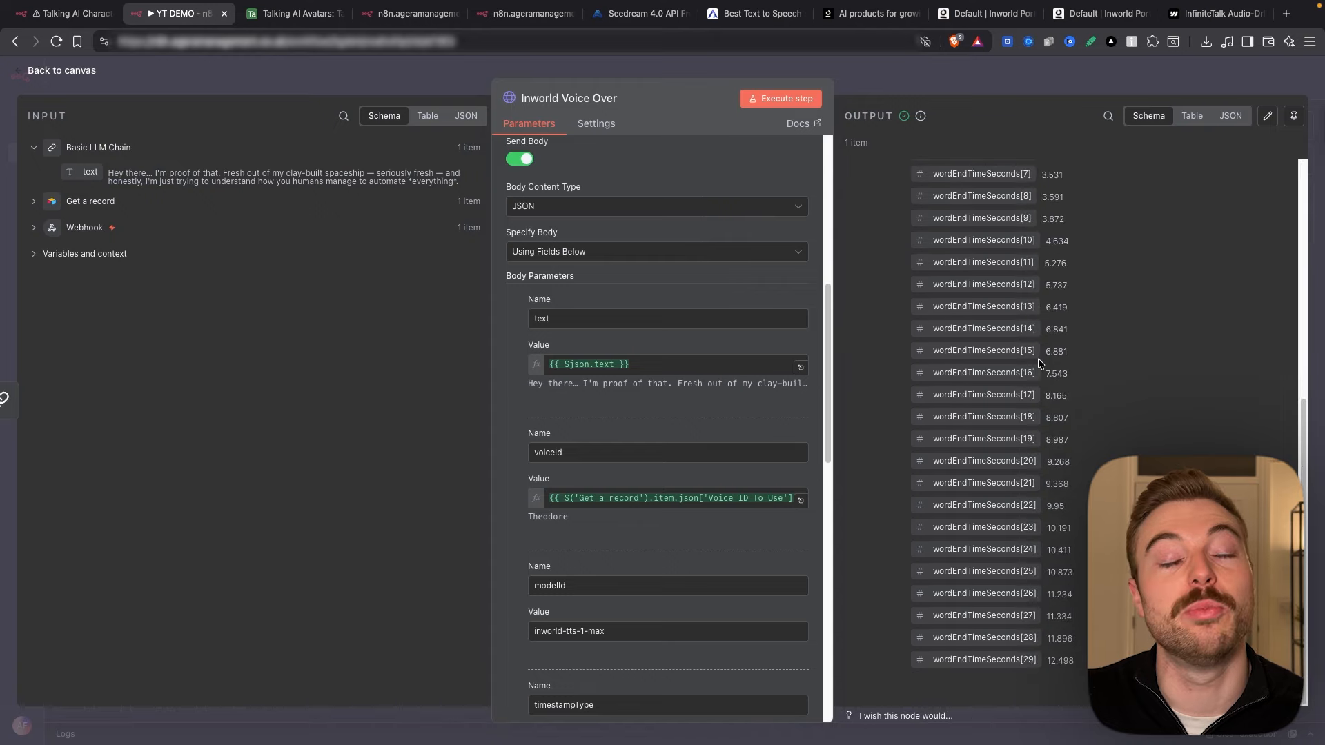
pyautogui.moveTo(1045, 661); pyautogui.dragTo(1074, 662)
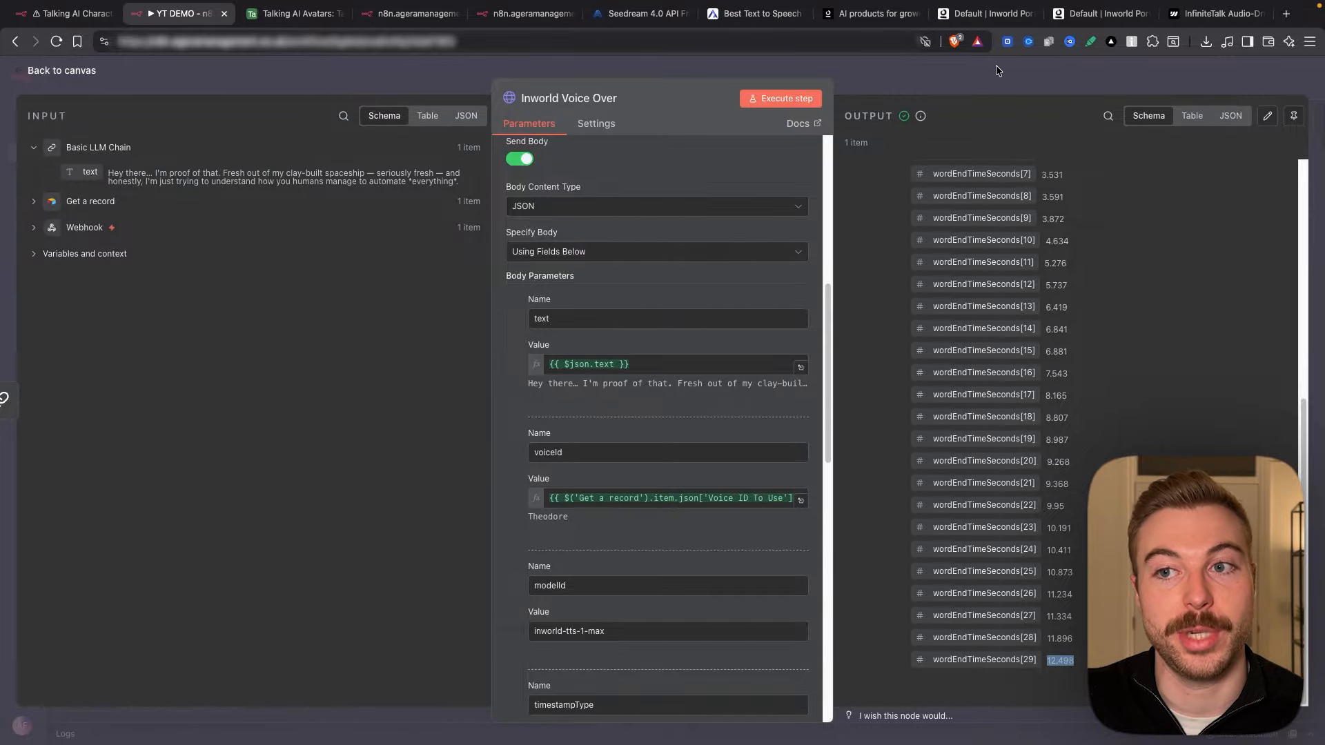
pyautogui.click(1020, 80)
pyautogui.rightClick(1019, 80)
pyautogui.press('Escape')
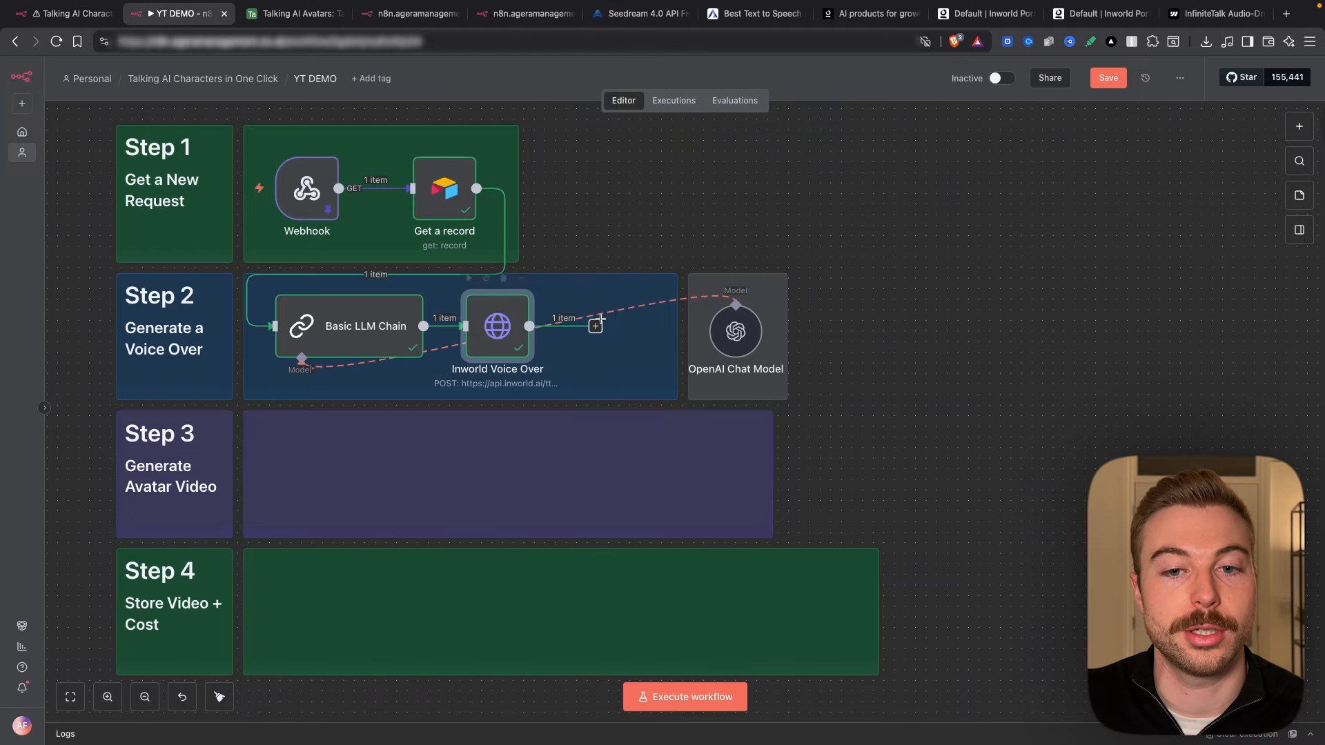
# Step: Inspect Inworld Voice Over's base64 audioContent output and glance at the Airtable avatars base
pyautogui.doubleClick(496, 324)
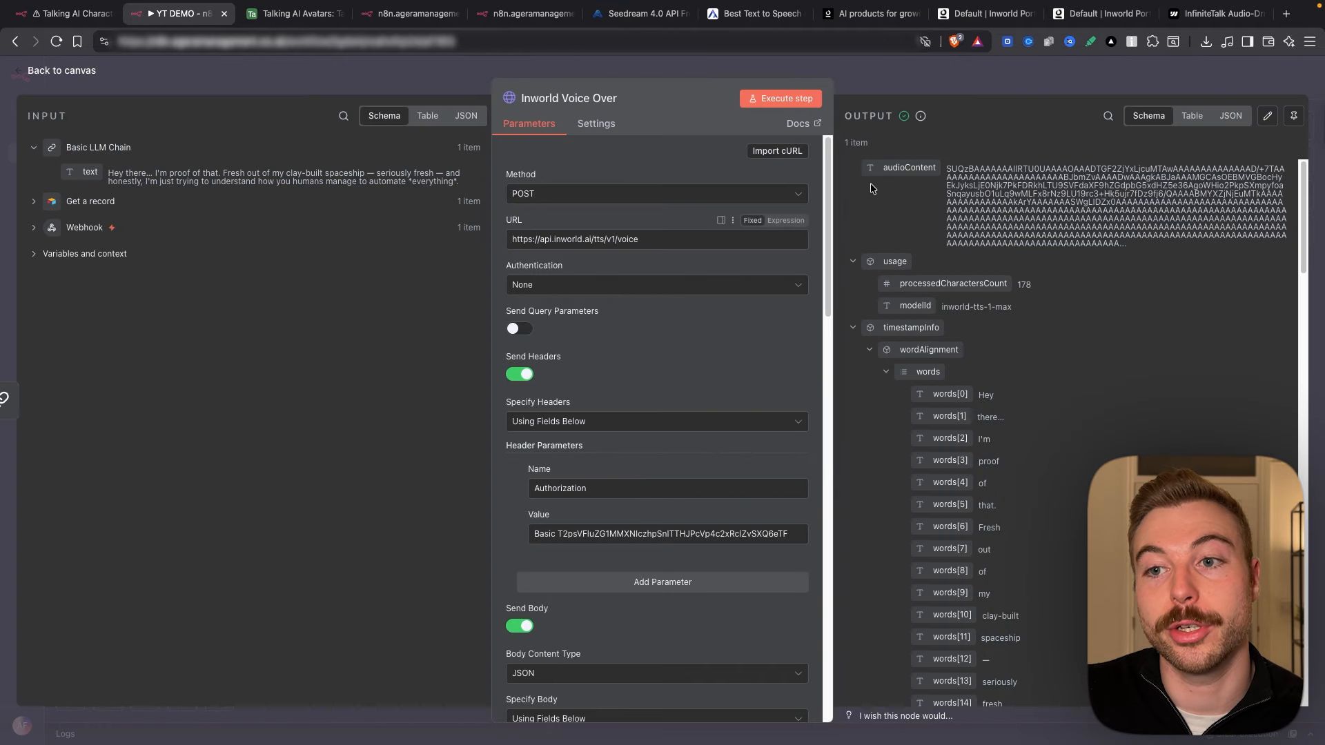
pyautogui.moveTo(946, 167); pyautogui.dragTo(1065, 243)
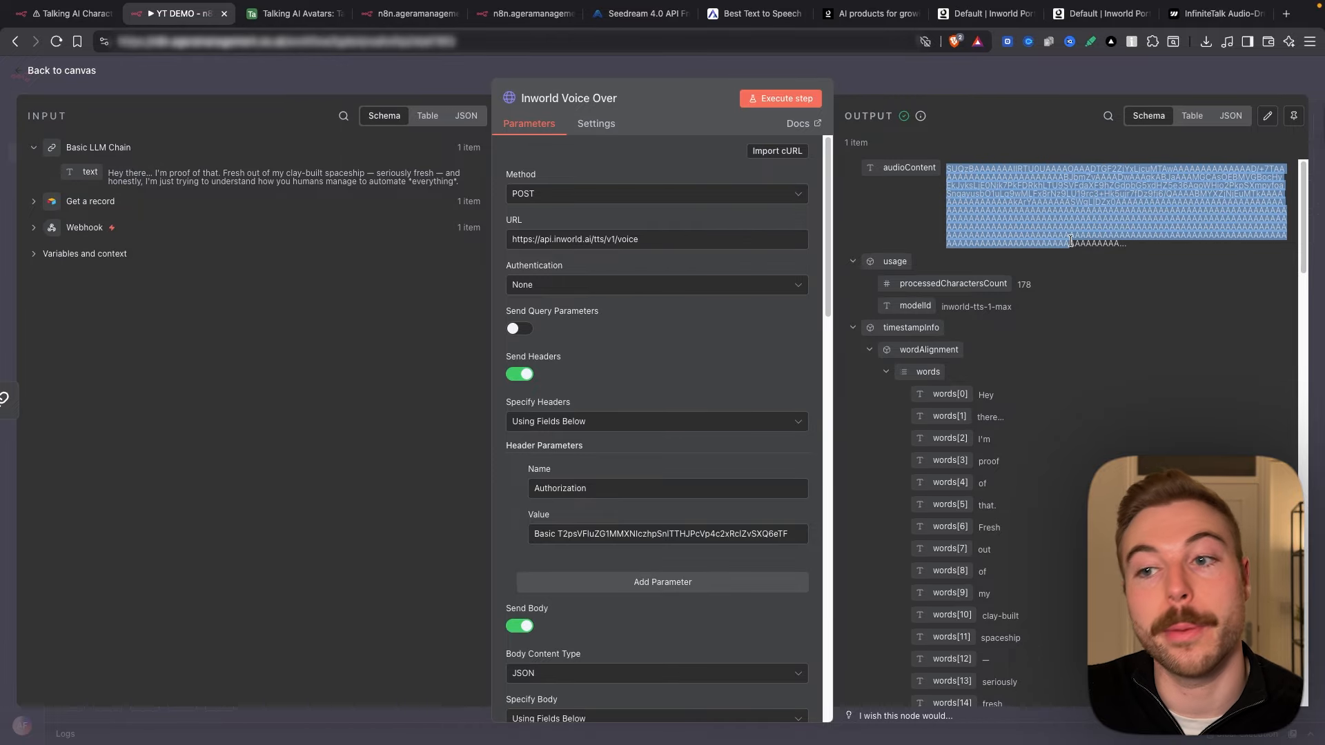
pyautogui.click(1039, 239)
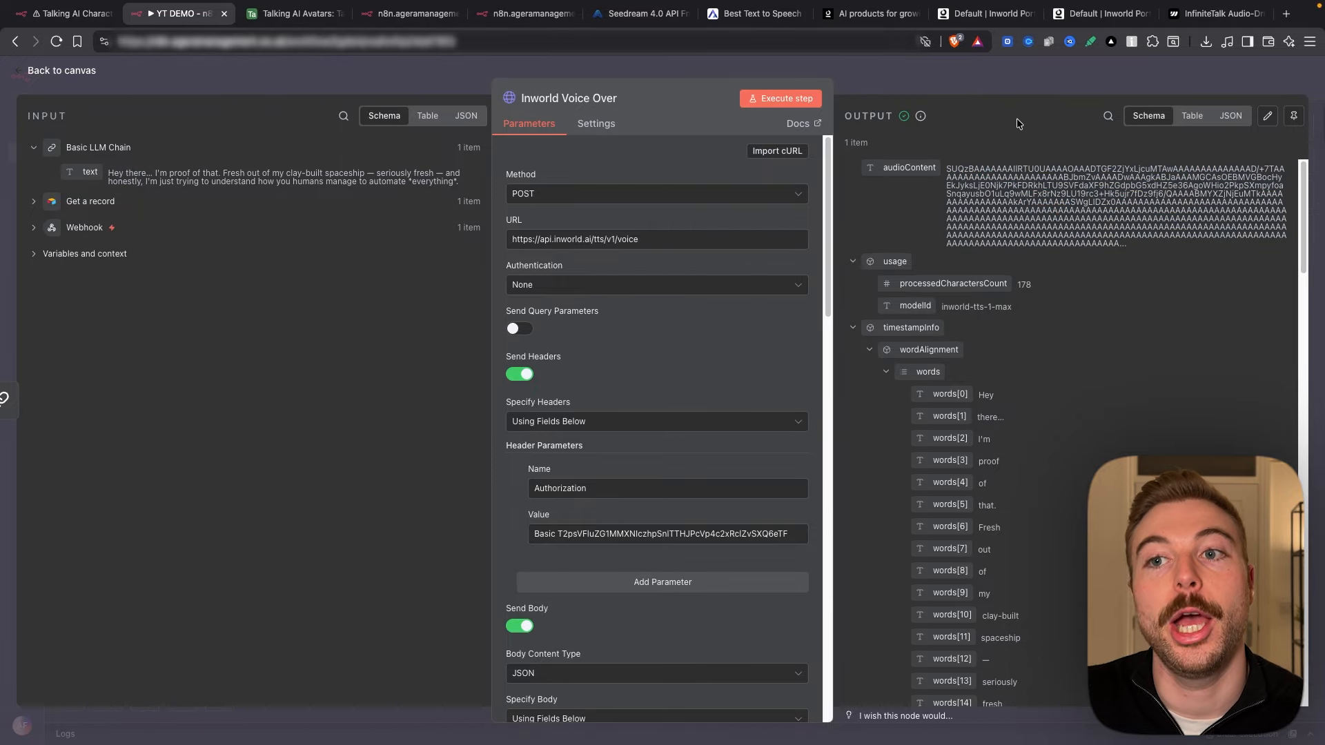
pyautogui.click(295, 13)
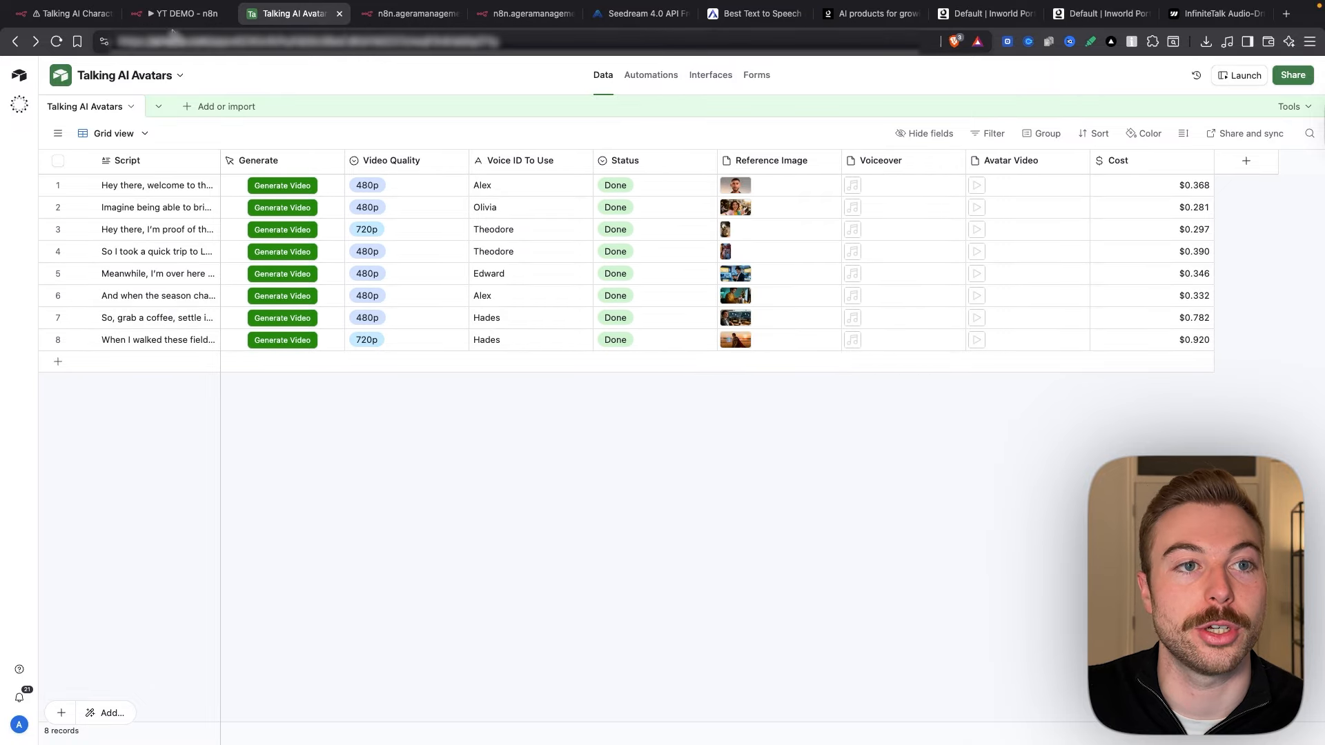
pyautogui.click(190, 14)
pyautogui.click(817, 72)
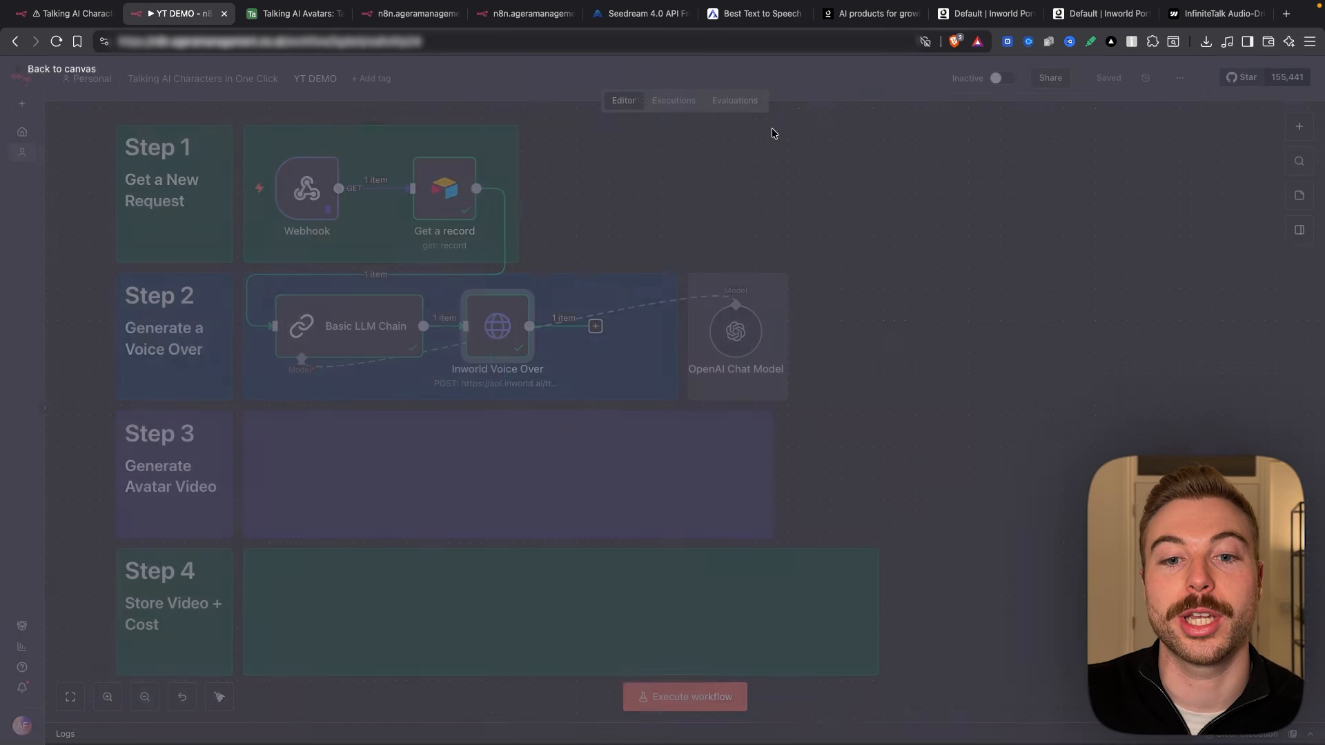
# Step: Add an HTTP Request node after Inworld Voice Over named 'store voice over' with the Airtable upload URL
pyautogui.click(595, 325)
pyautogui.write('http')
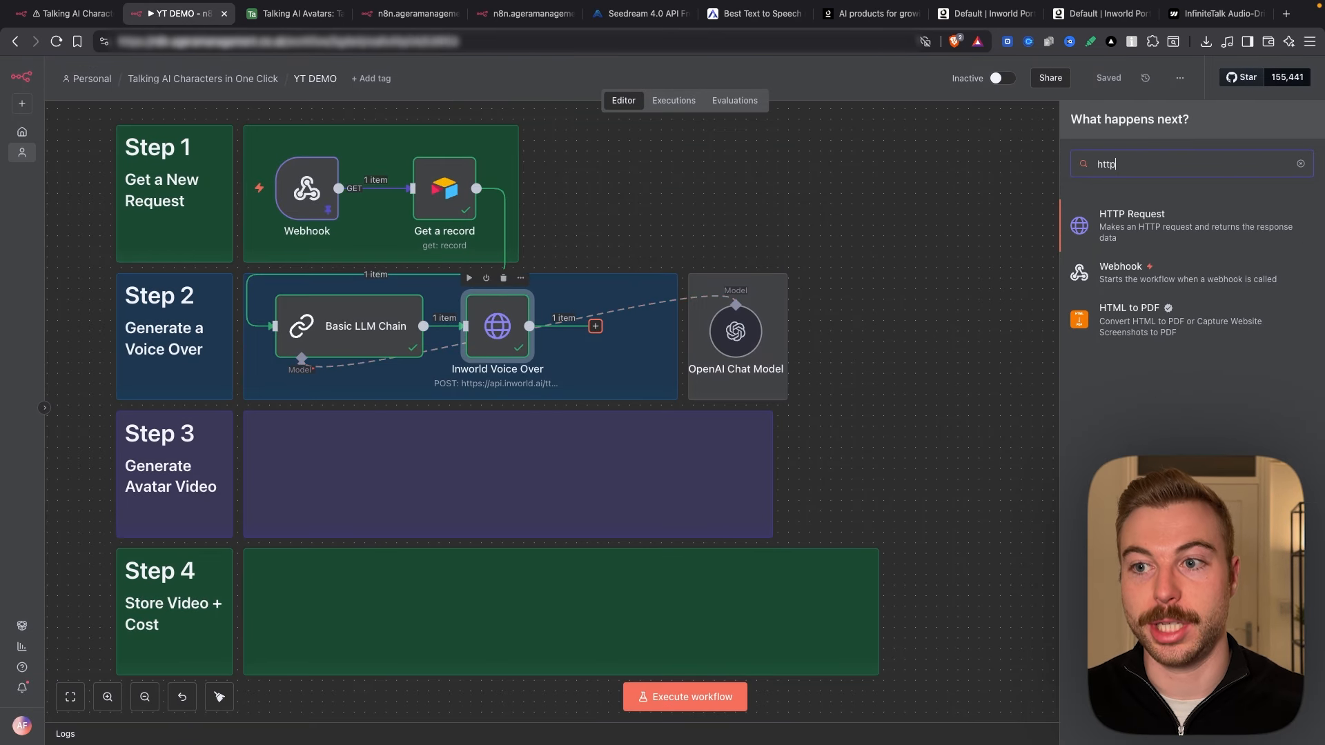
pyautogui.press('Return')
pyautogui.click(558, 98)
pyautogui.write('store voice over')
pyautogui.press('Return')
pyautogui.click(661, 239)
# Step: In the URL expression editor, compare the base id with Airtable and delete the broken Get Request reference
pyautogui.click(810, 254)
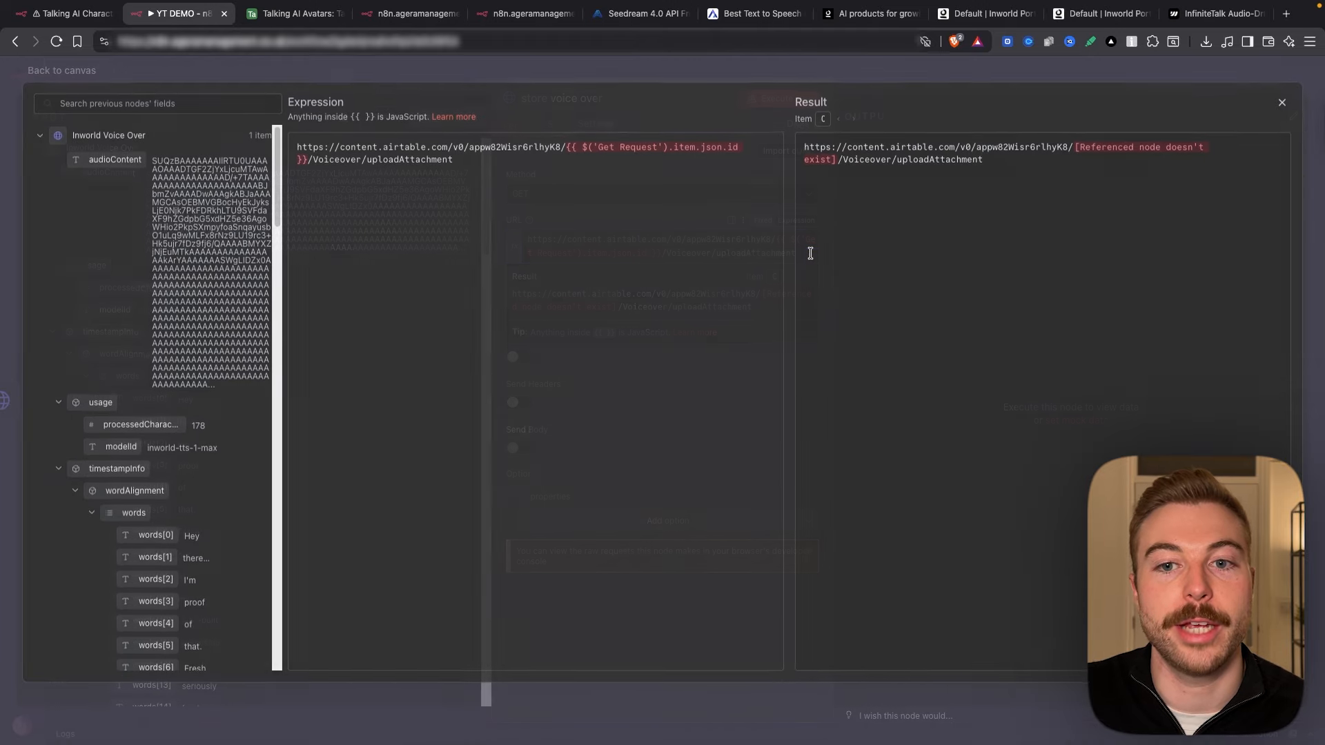
pyautogui.doubleClick(491, 148)
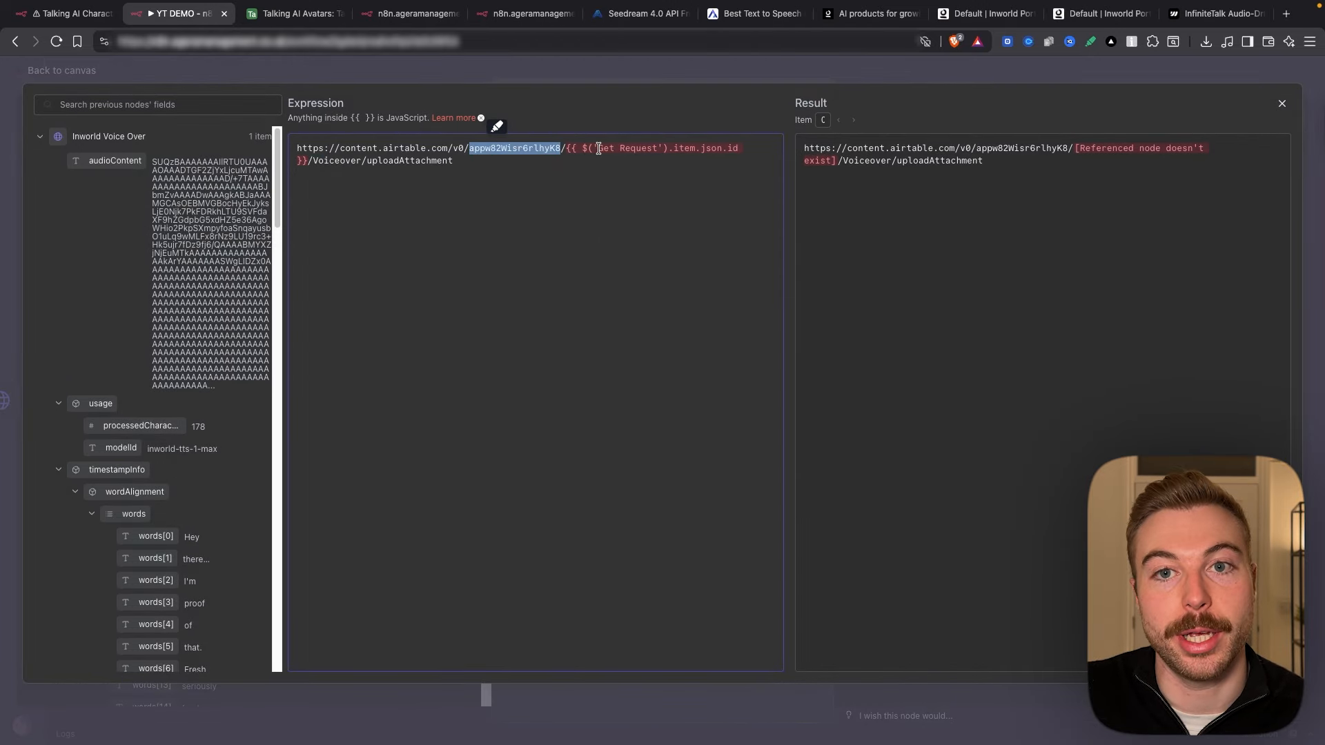
pyautogui.click(294, 13)
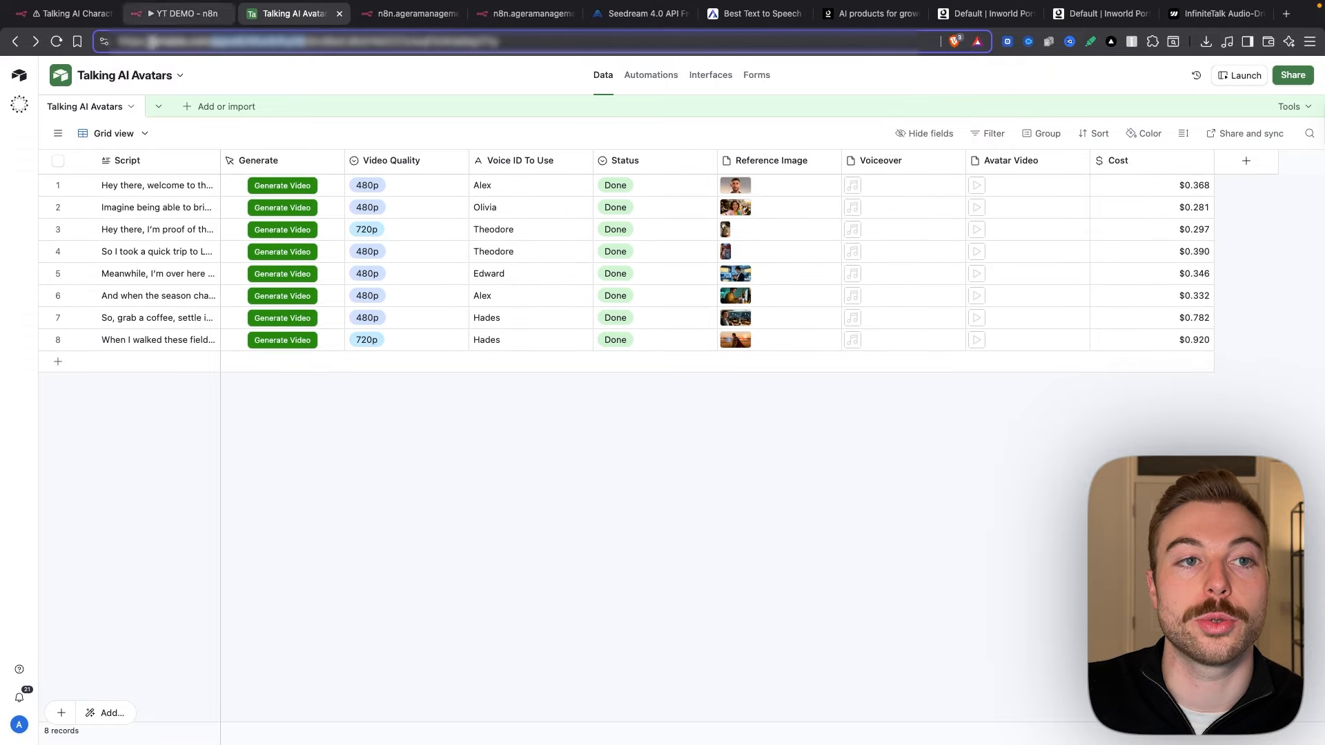
pyautogui.click(147, 10)
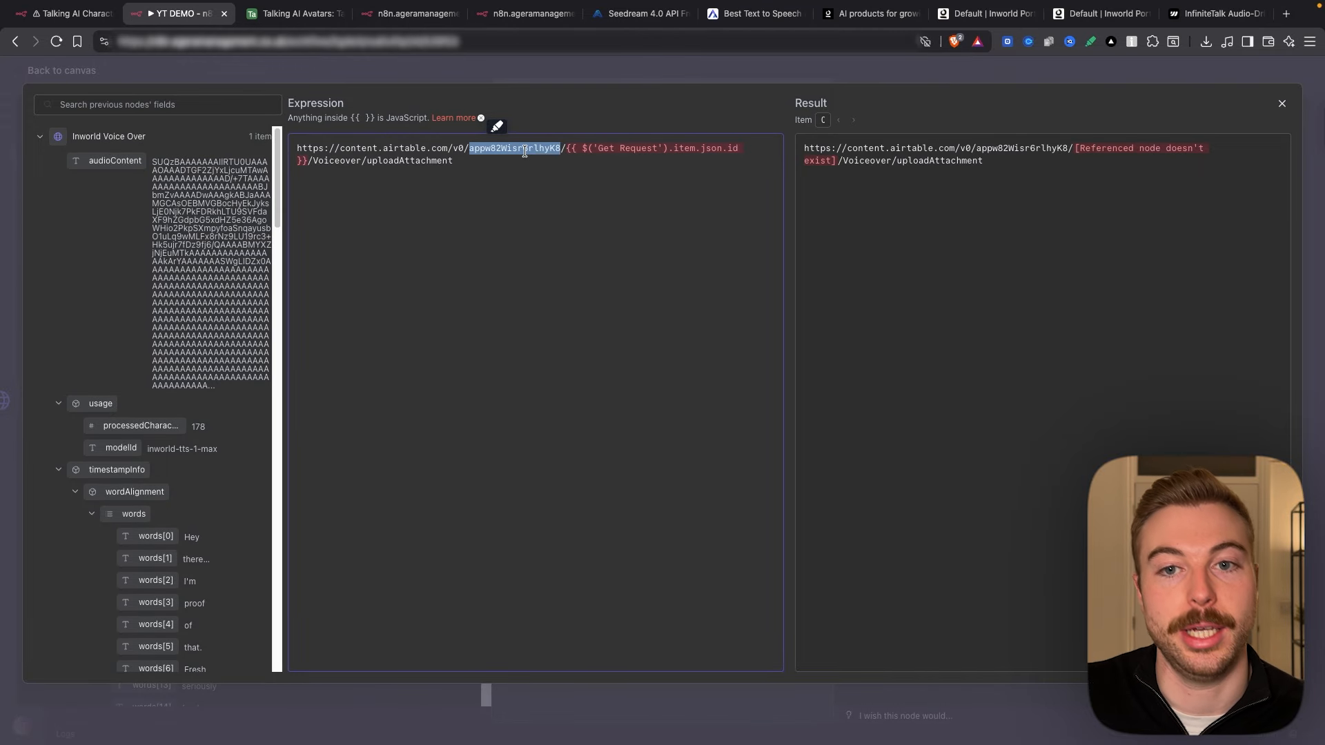
pyautogui.click(566, 148)
pyautogui.moveTo(565, 149); pyautogui.dragTo(316, 159)
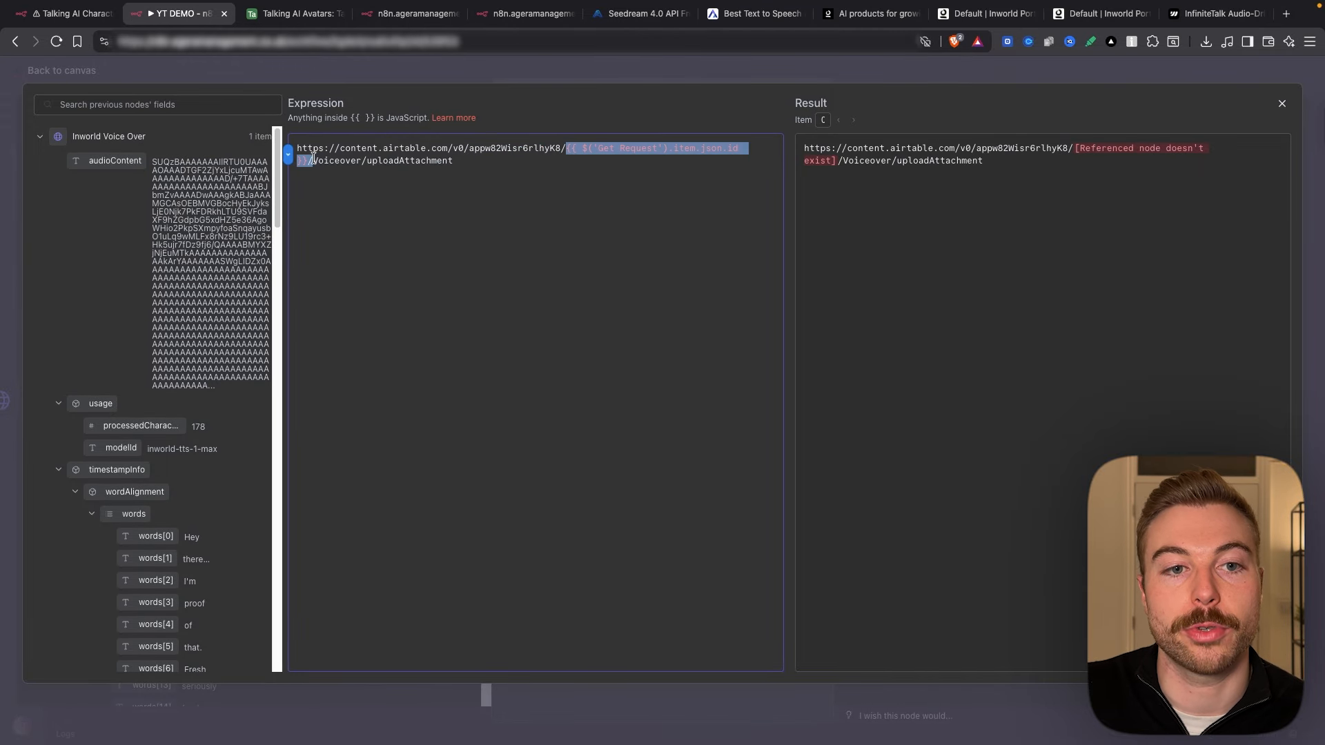
pyautogui.press('BackSpace')
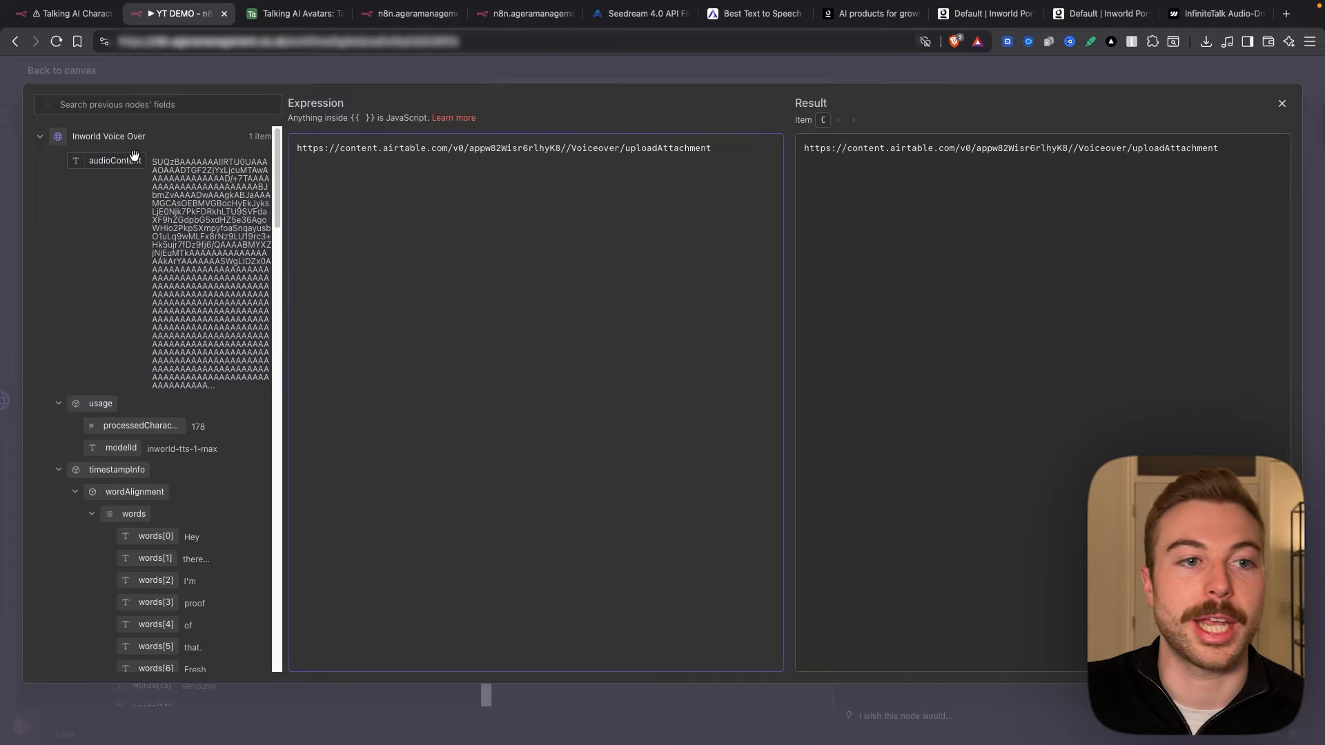
# Step: Insert Get a record's id after the base id and check the Voiceover/uploadAttachment URL
pyautogui.click(125, 140)
pyautogui.click(100, 191)
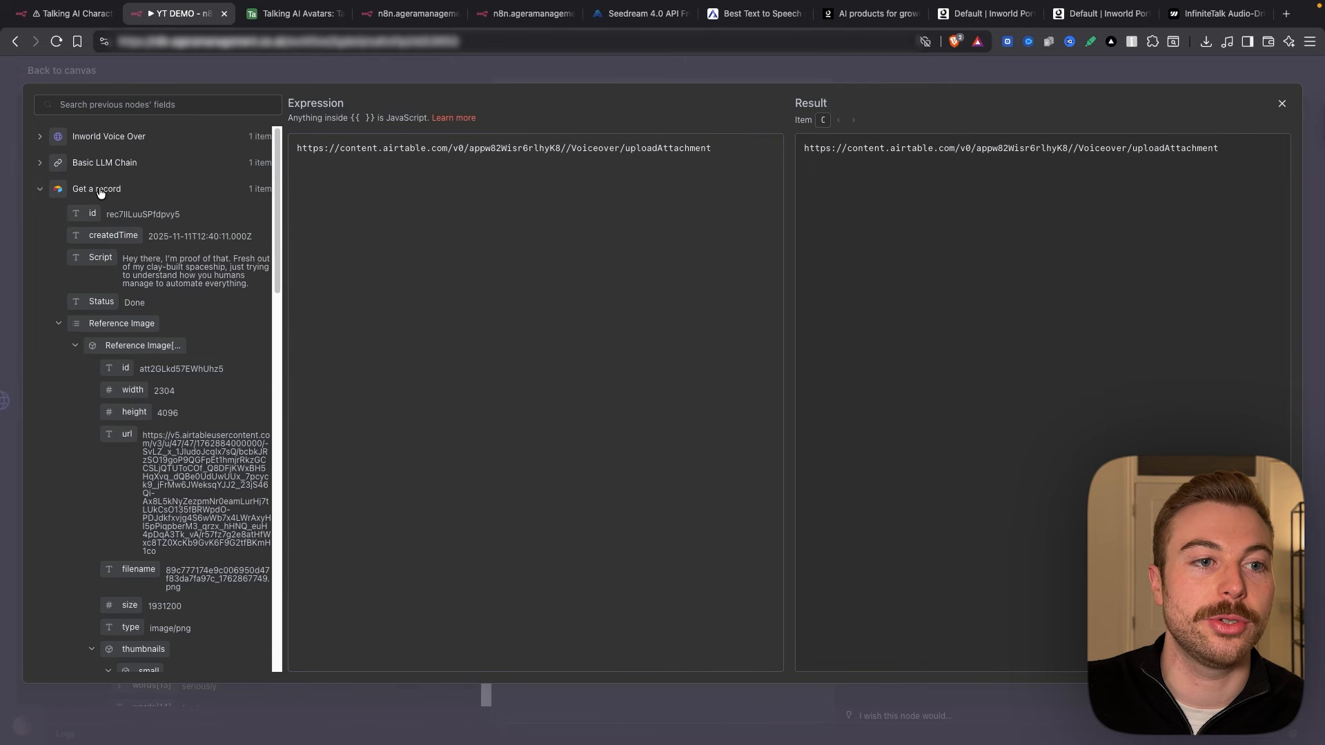
pyautogui.moveTo(92, 213); pyautogui.dragTo(564, 149)
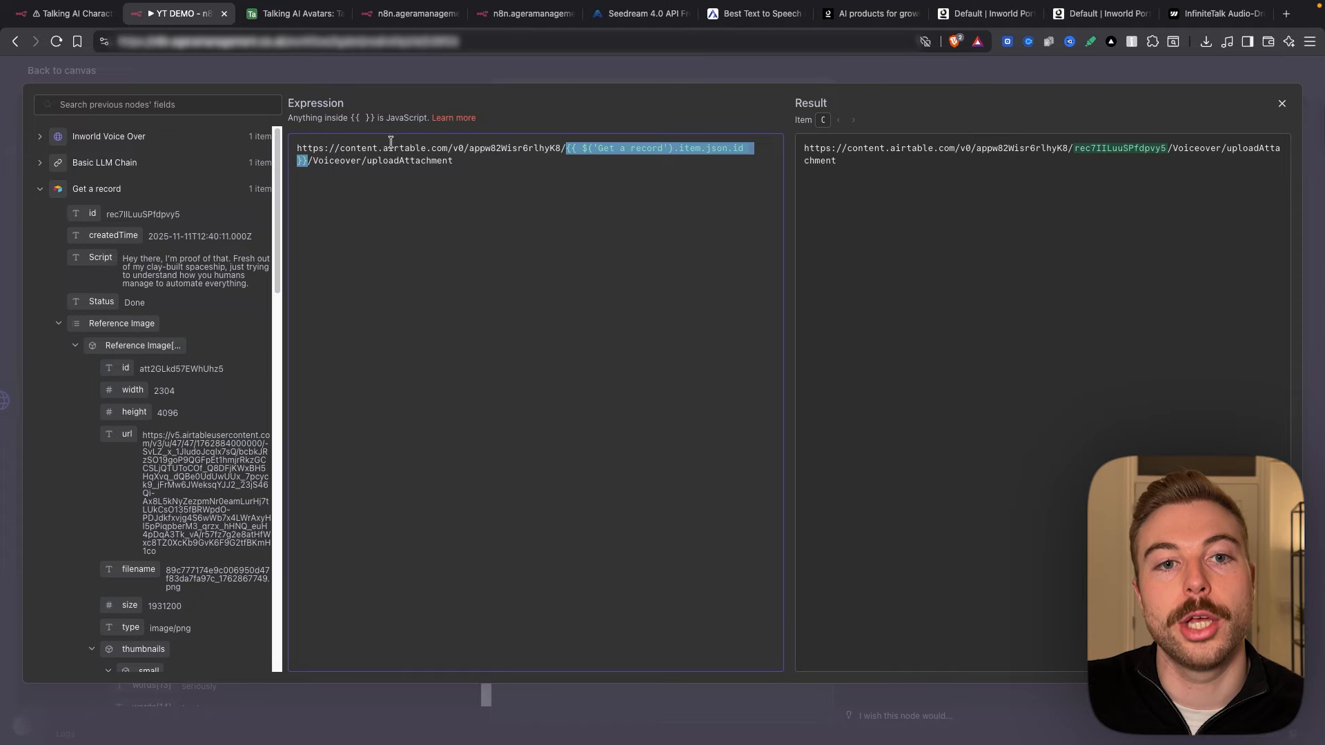
pyautogui.moveTo(297, 148); pyautogui.dragTo(559, 142)
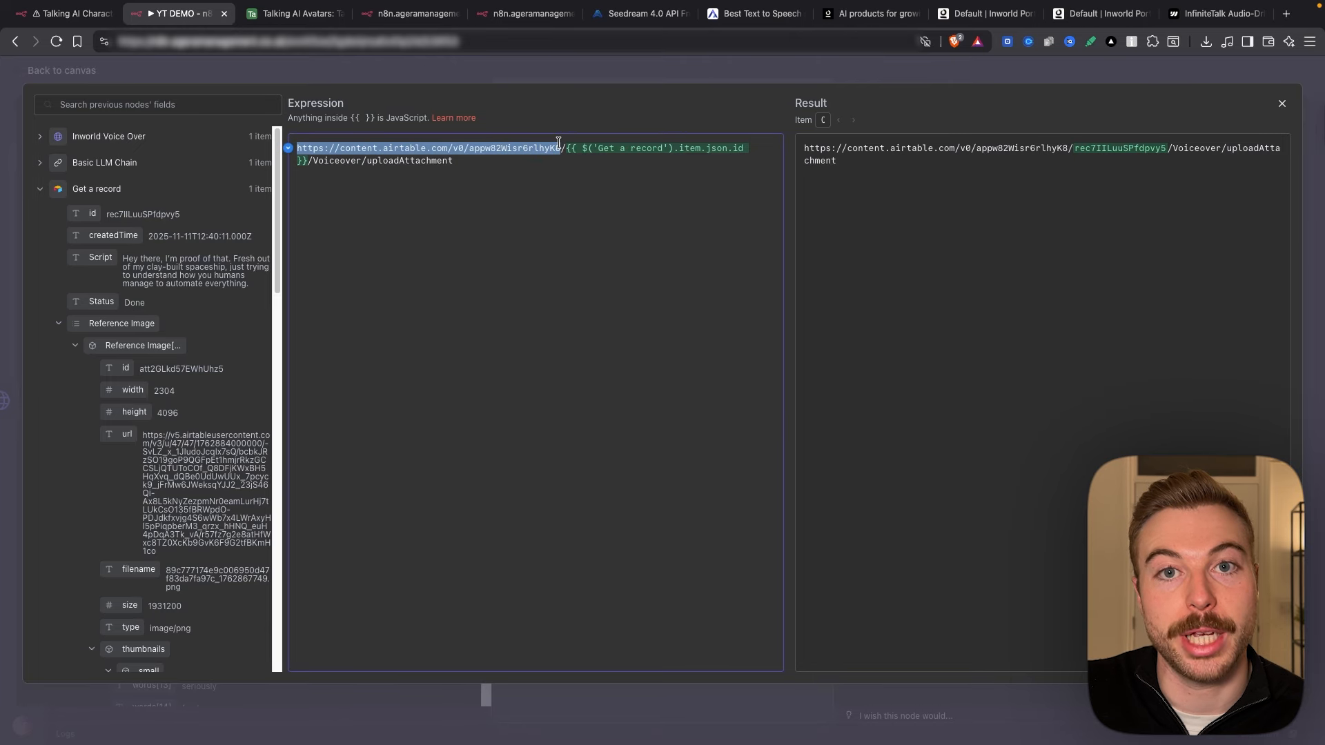
pyautogui.moveTo(383, 160); pyautogui.dragTo(454, 160)
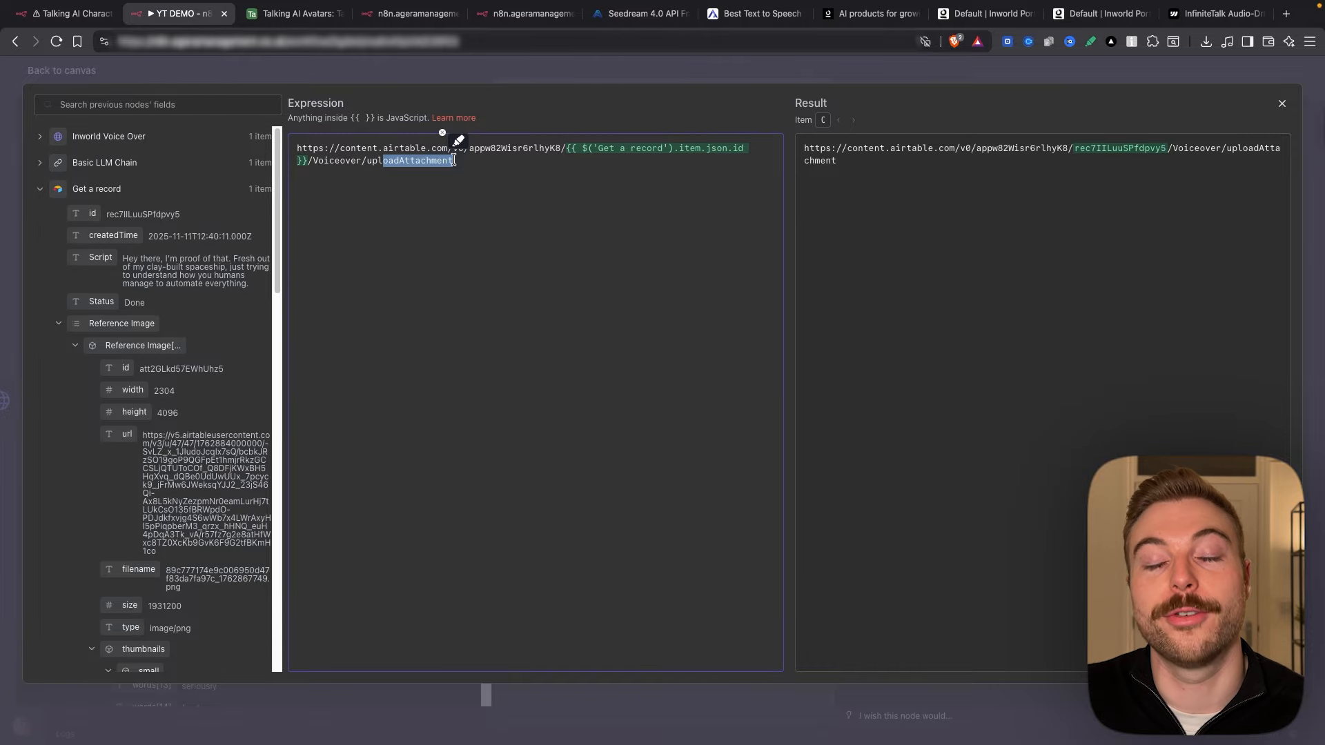
pyautogui.click(599, 80)
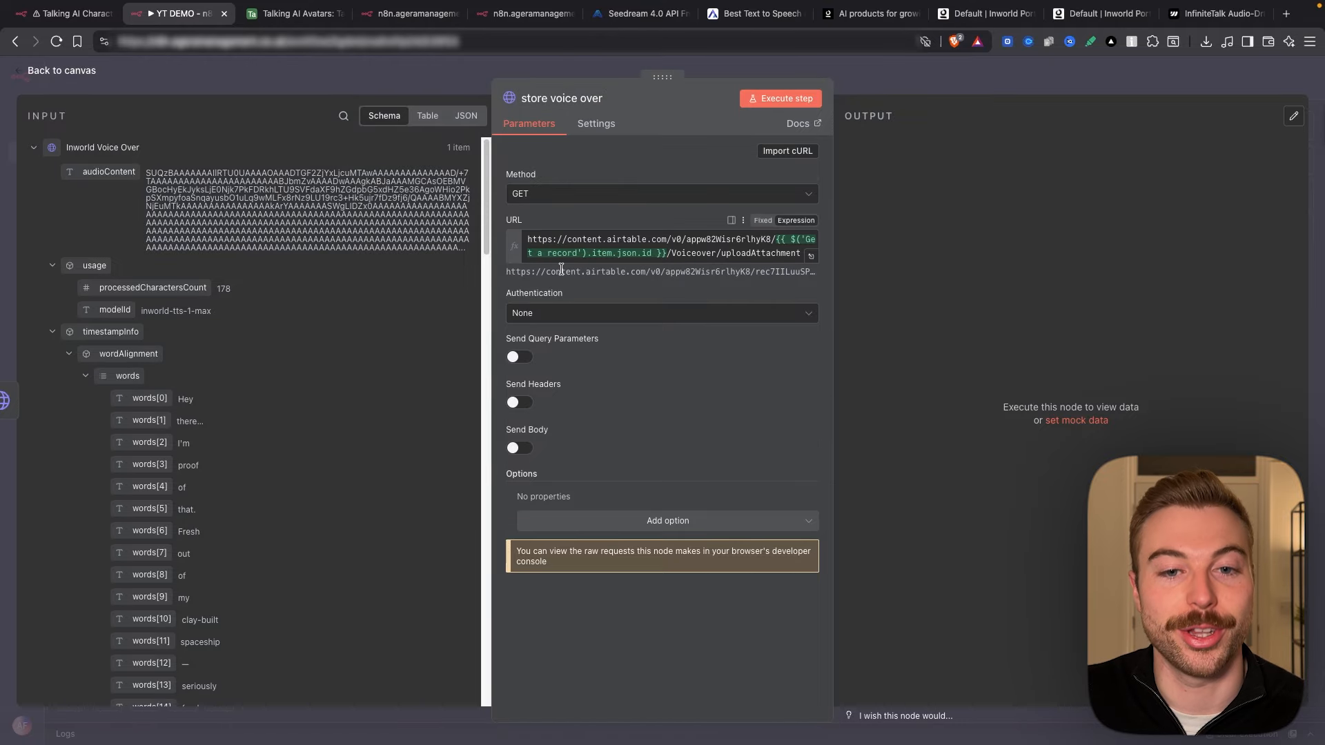
# Step: Use the Airtable Personal Access Token API credential 'Agera Bases' and enable Send Body
pyautogui.click(625, 318)
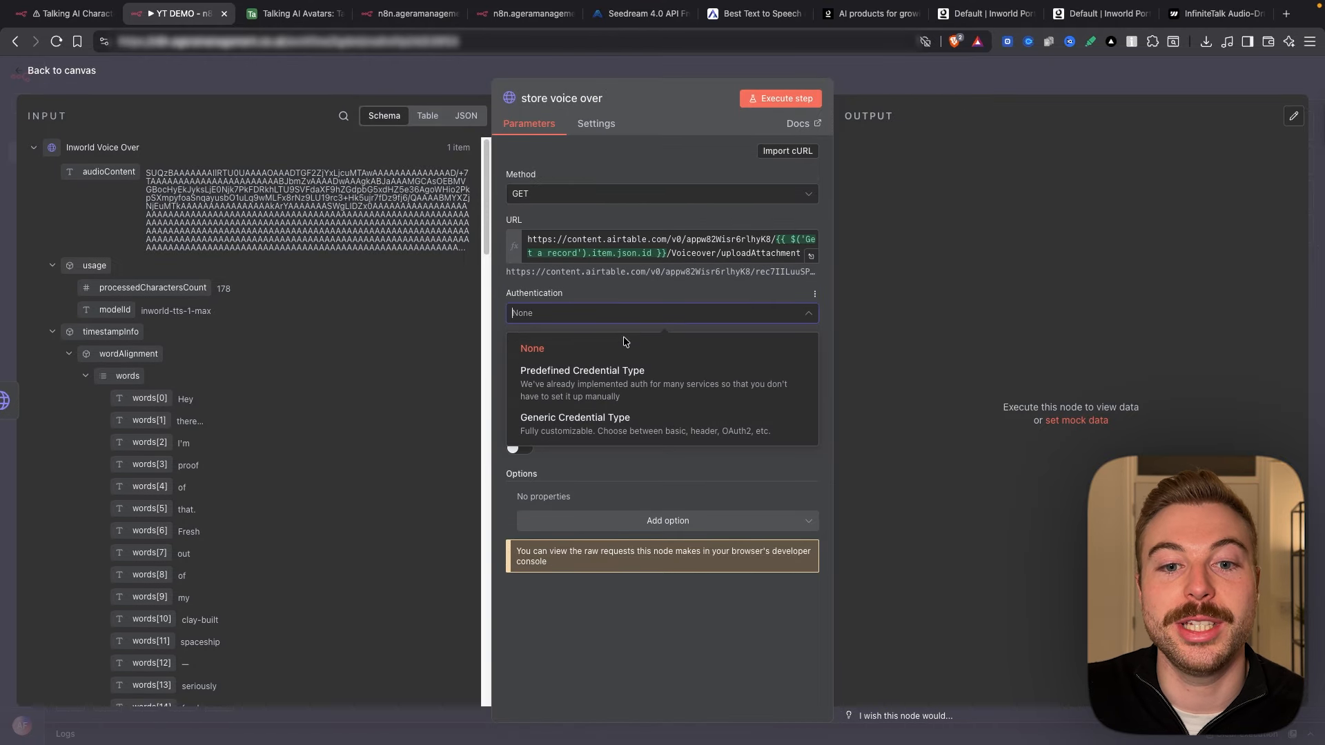
pyautogui.click(537, 392)
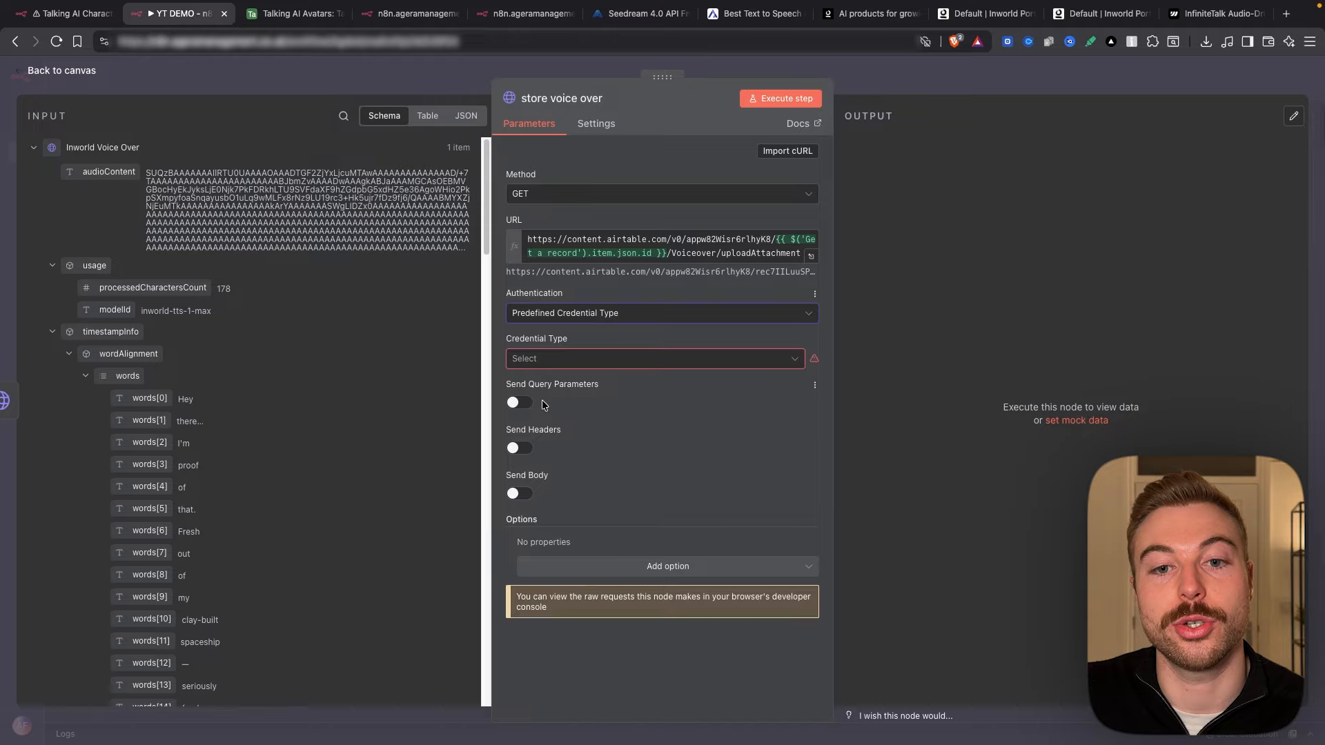
pyautogui.click(569, 361)
pyautogui.write('airt')
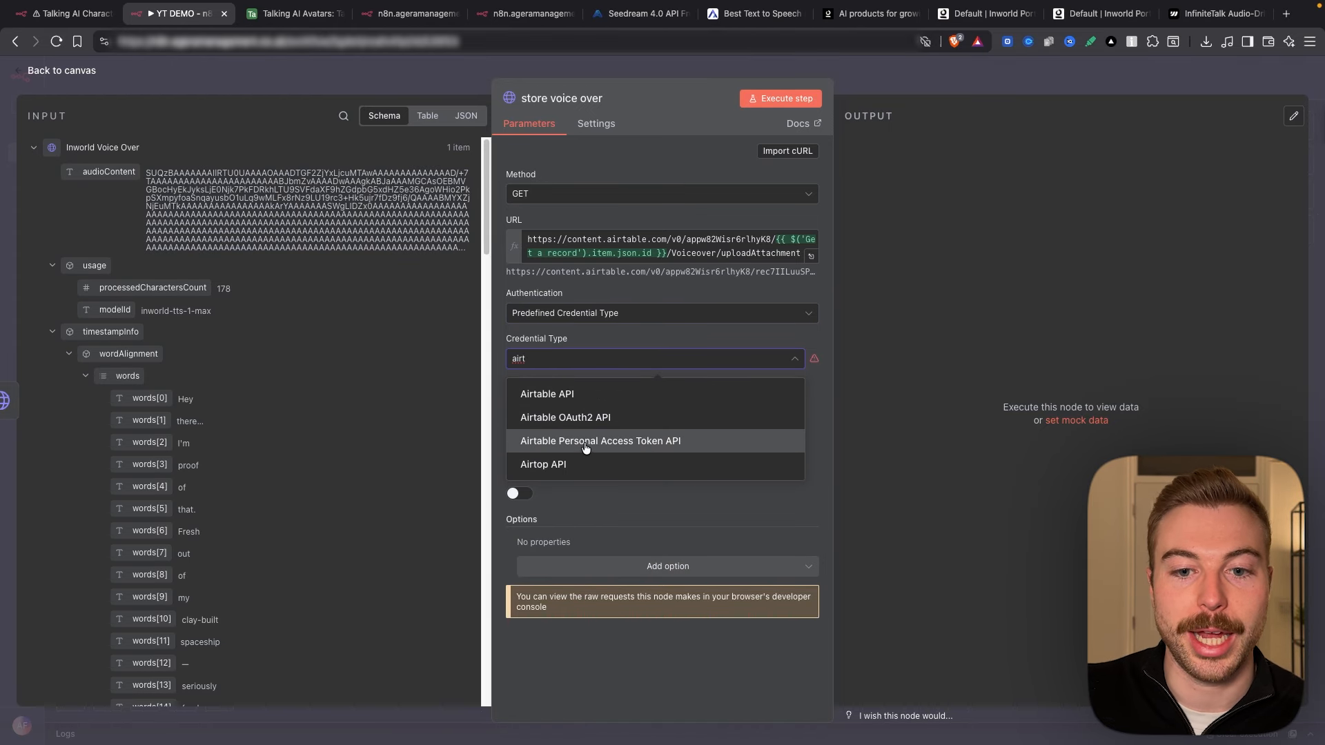
pyautogui.click(644, 445)
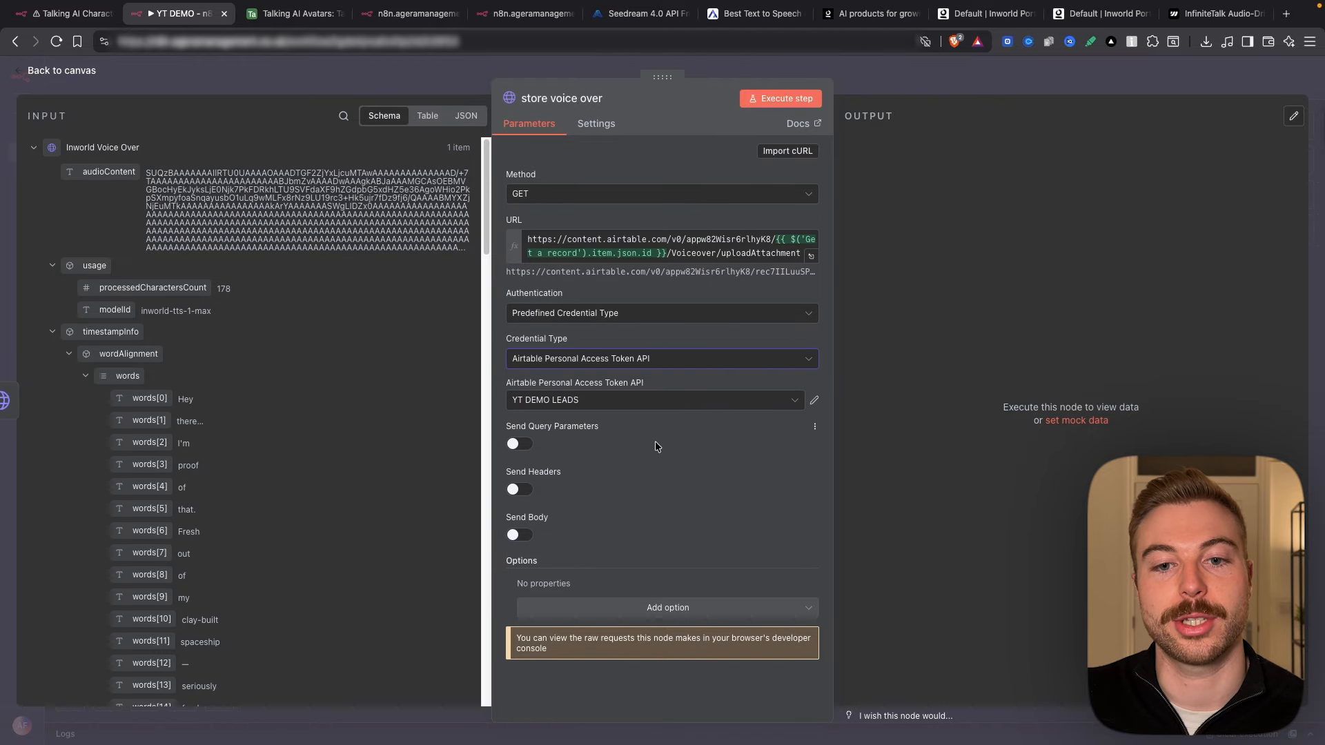
pyautogui.click(649, 401)
pyautogui.scroll(3, 636, 483)
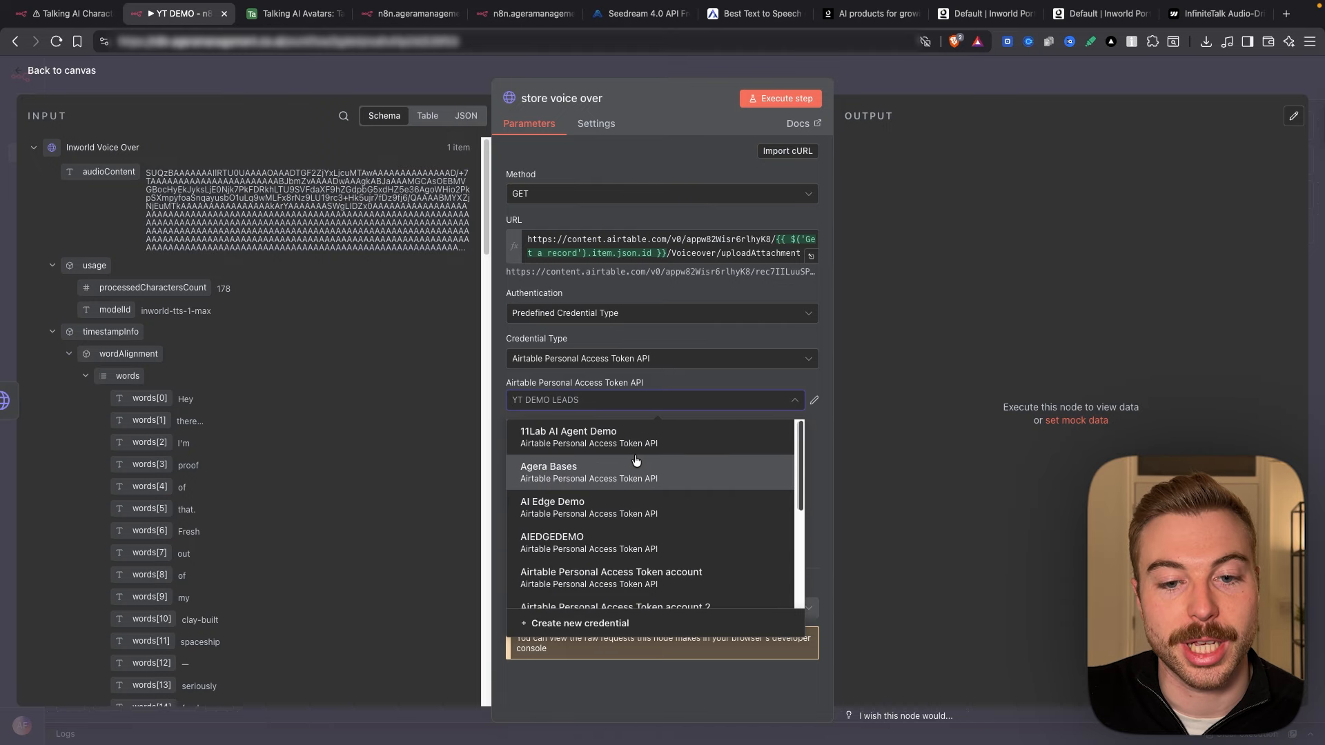
pyautogui.click(619, 467)
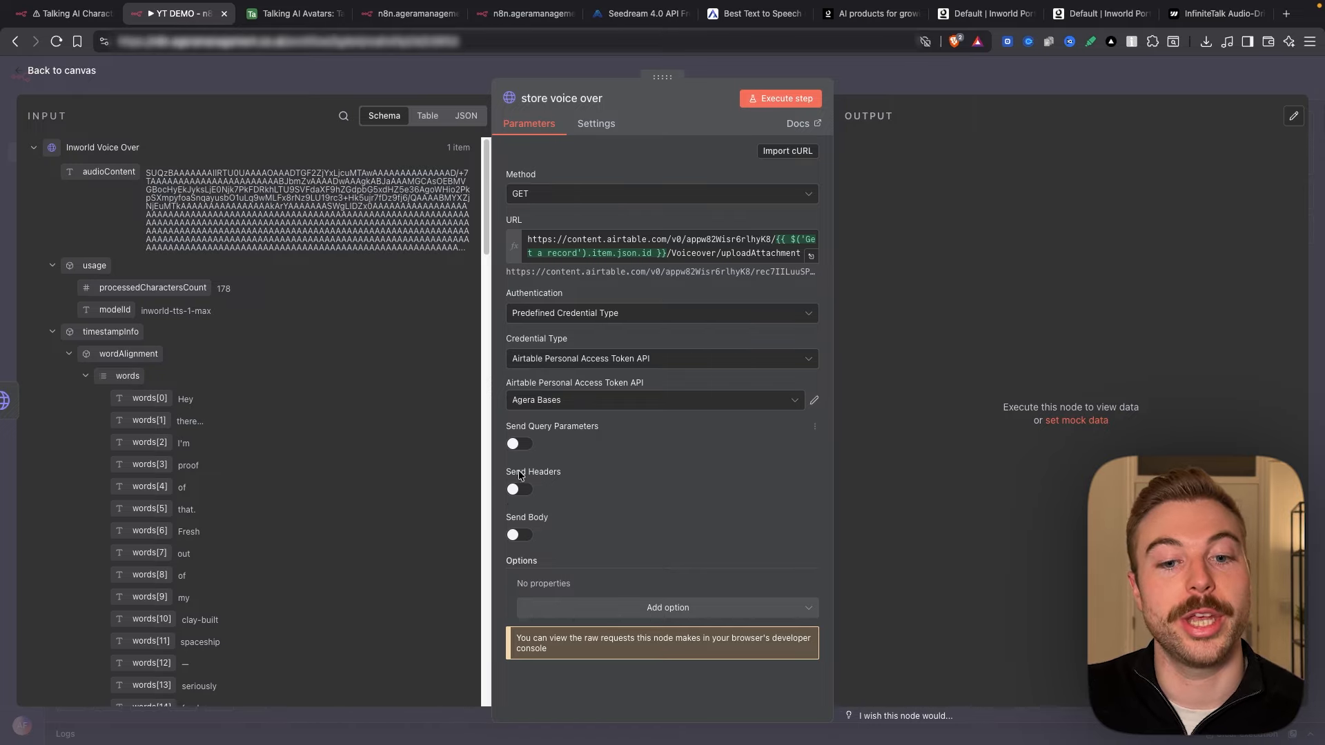
pyautogui.click(516, 534)
# Step: Set the body to a JSON expression with contentType audio/mp3, the audioContent file and a dated filename
pyautogui.scroll(-3, 636, 527)
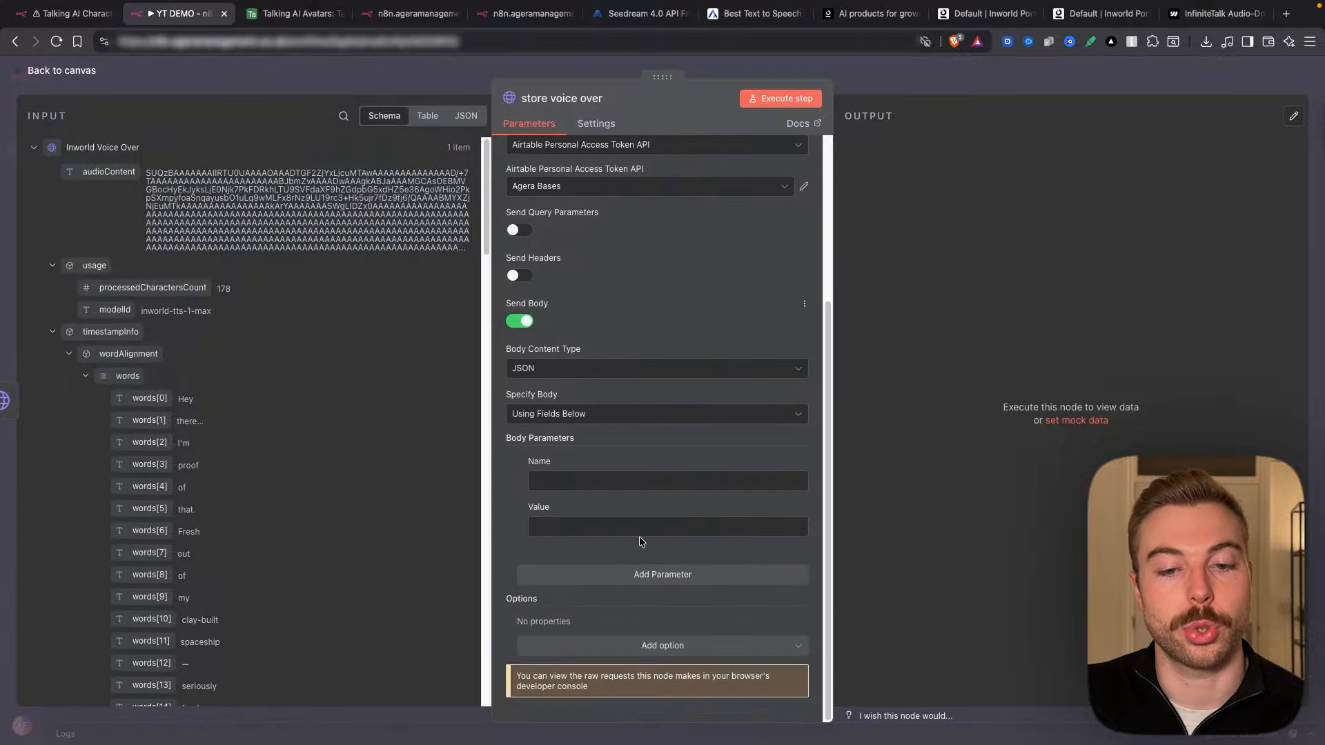
pyautogui.click(625, 416)
pyautogui.click(558, 473)
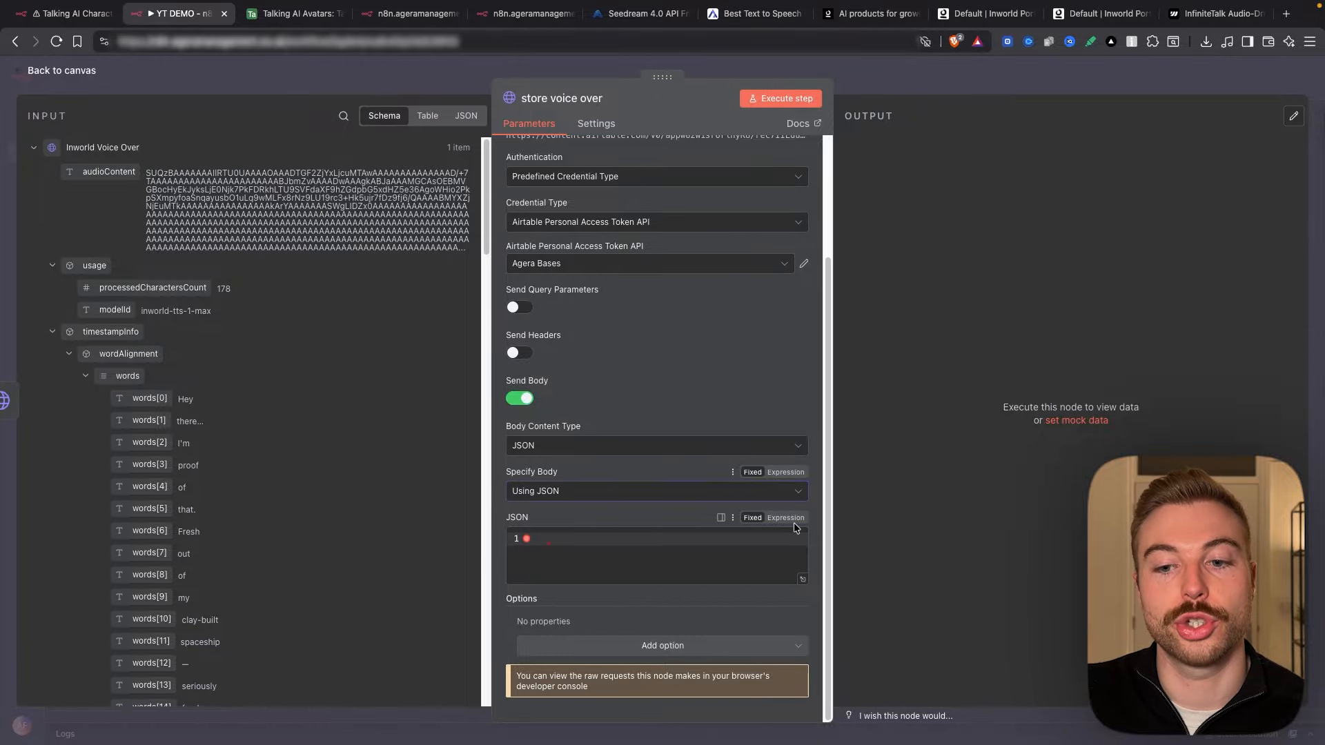
pyautogui.click(788, 518)
pyautogui.click(799, 579)
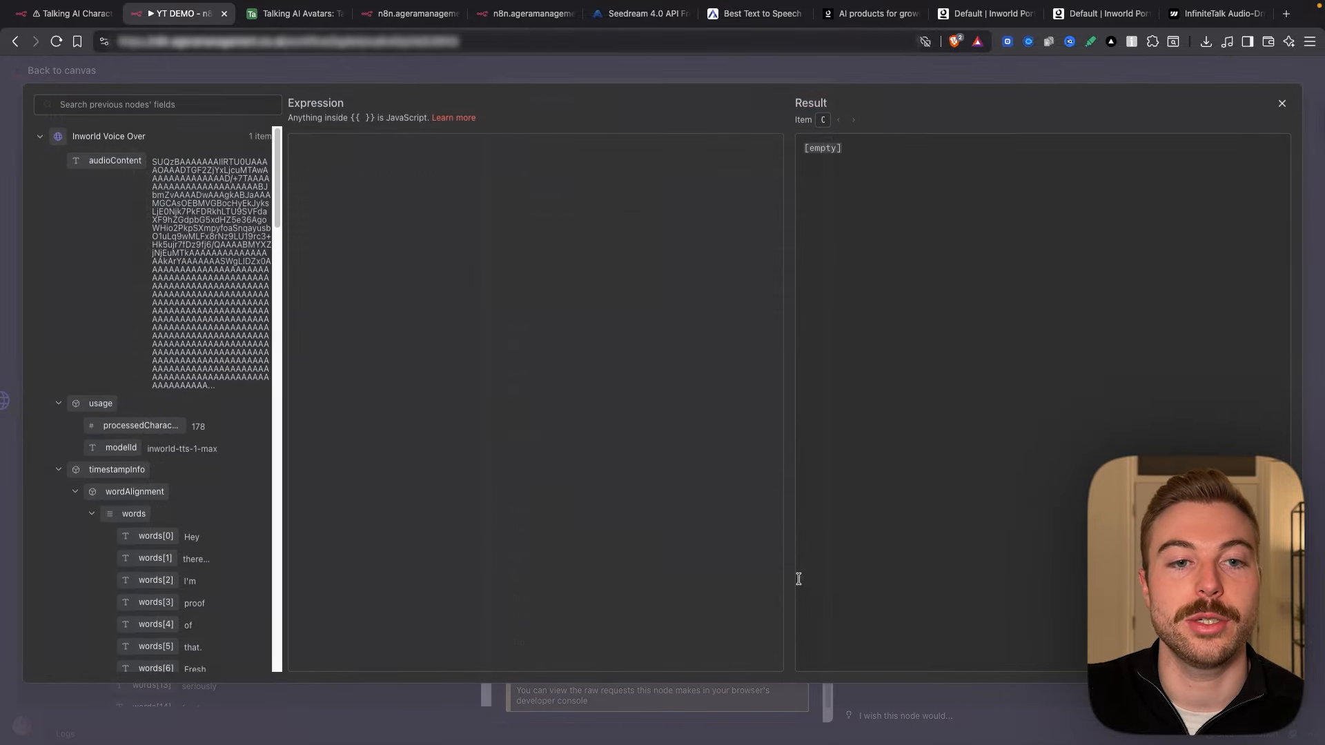
pyautogui.write('{     "contentType": "audio/mp3",     "file": "{{ $json.audioContent }}",     "filename": "Audio File - {{ $(\'Get Request\').item.json.id }} ({{ $now.format("DD-MM-YY HH:mm") }})" }')
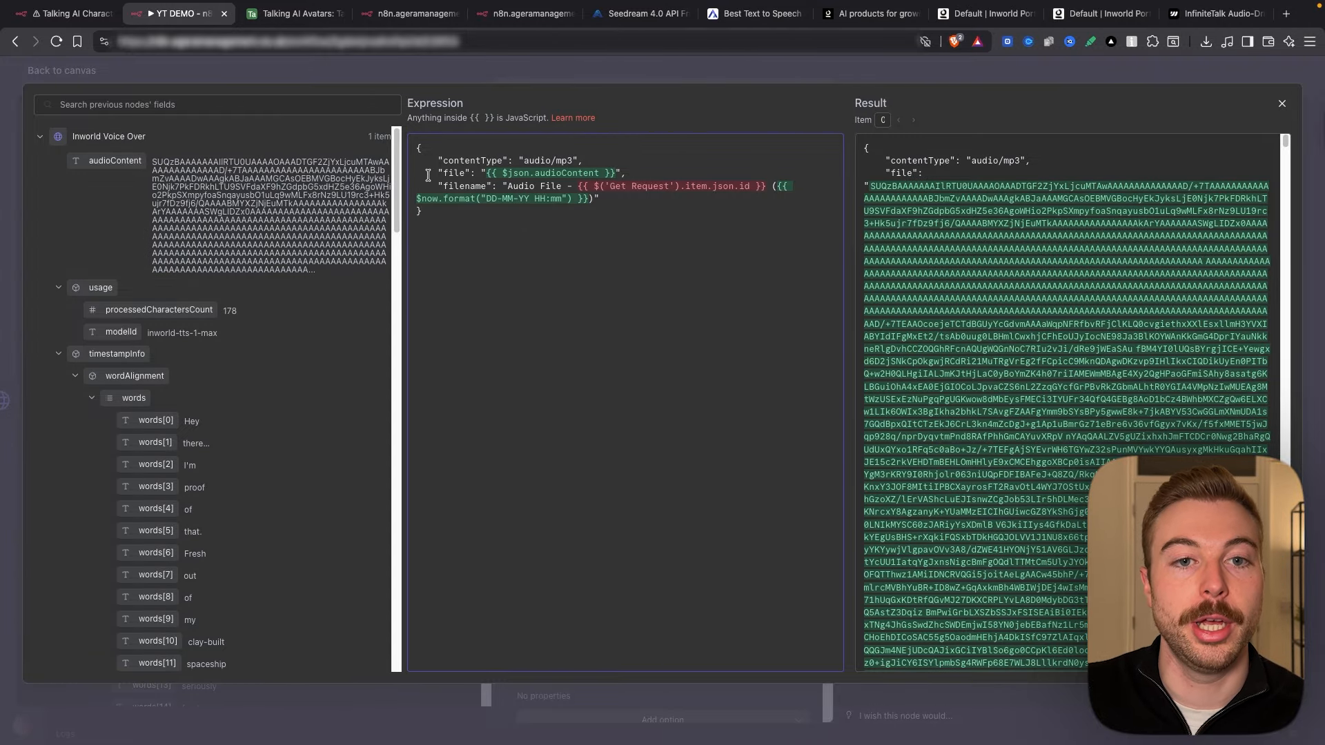
pyautogui.moveTo(428, 173); pyautogui.dragTo(629, 174)
pyautogui.click(616, 169)
pyautogui.tripleClick(552, 172)
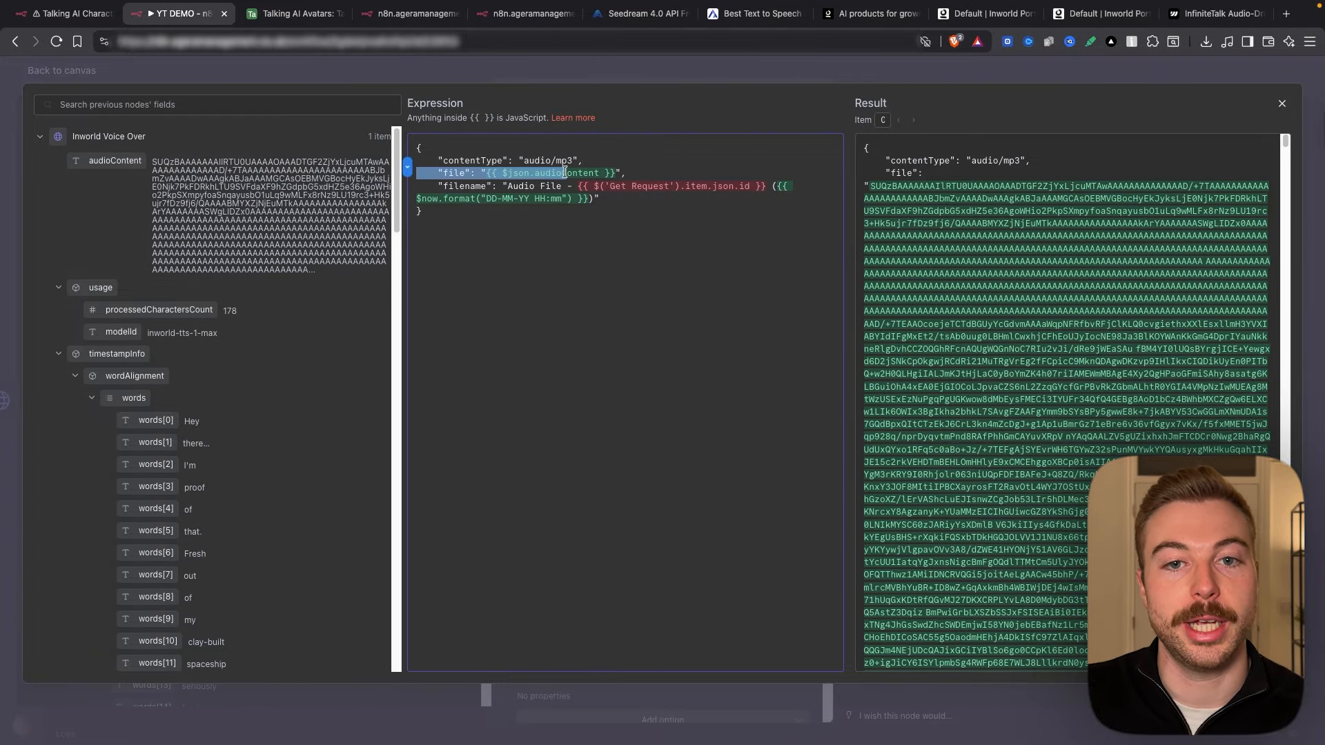
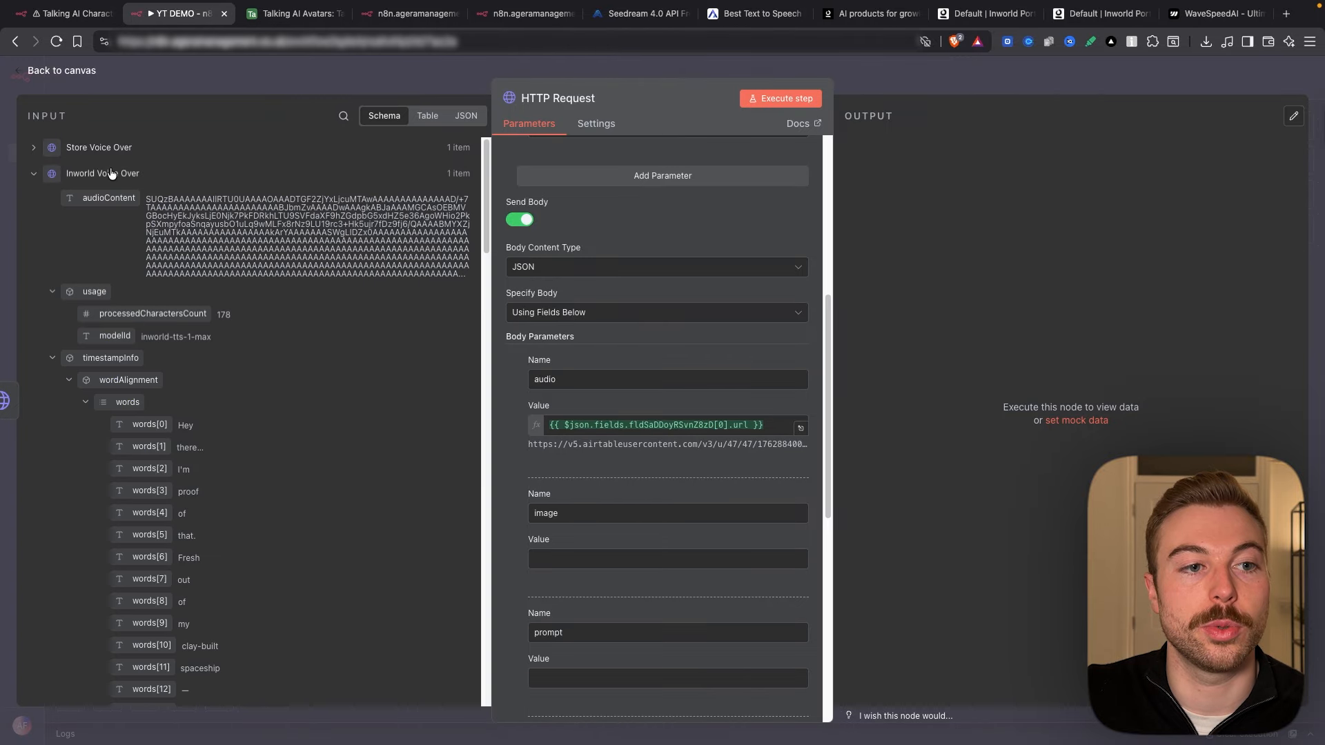
# Step: Map the Get a record Reference Image url into the request body's image value
pyautogui.click(97, 175)
pyautogui.click(89, 226)
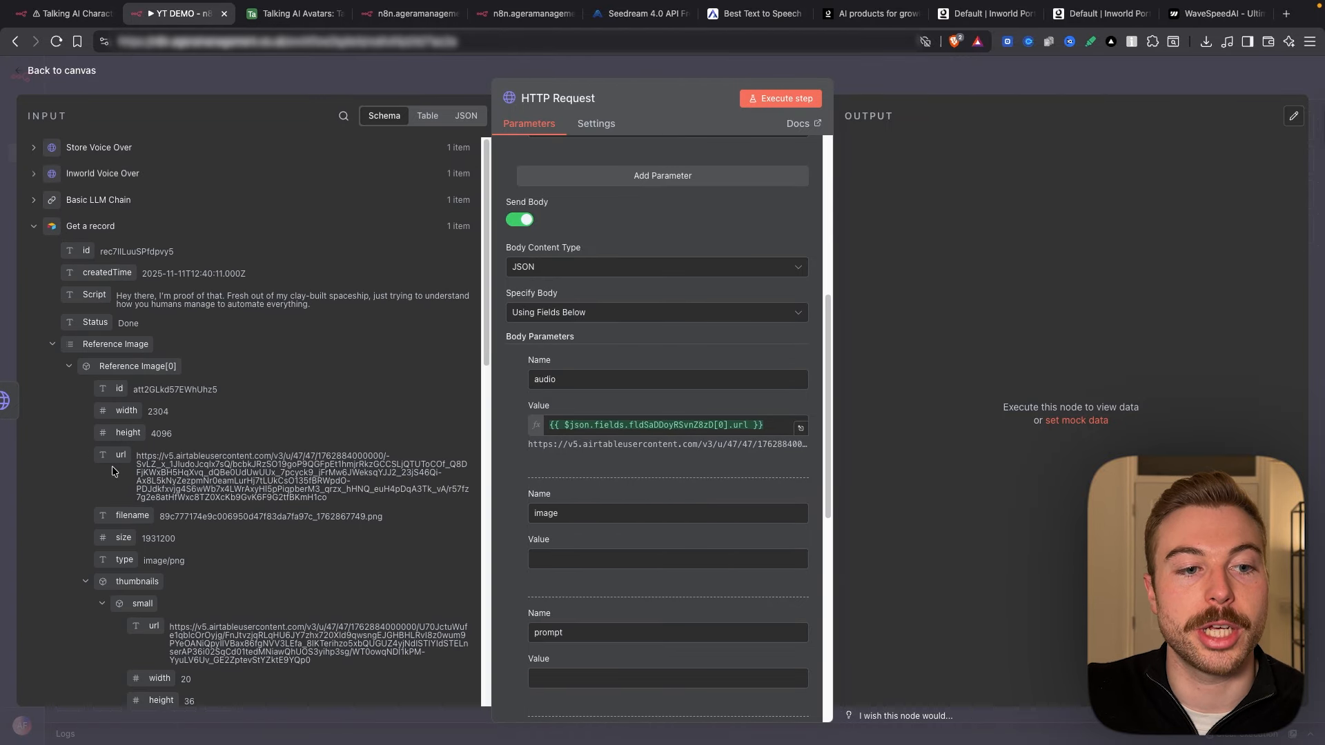
pyautogui.moveTo(117, 454); pyautogui.dragTo(678, 567)
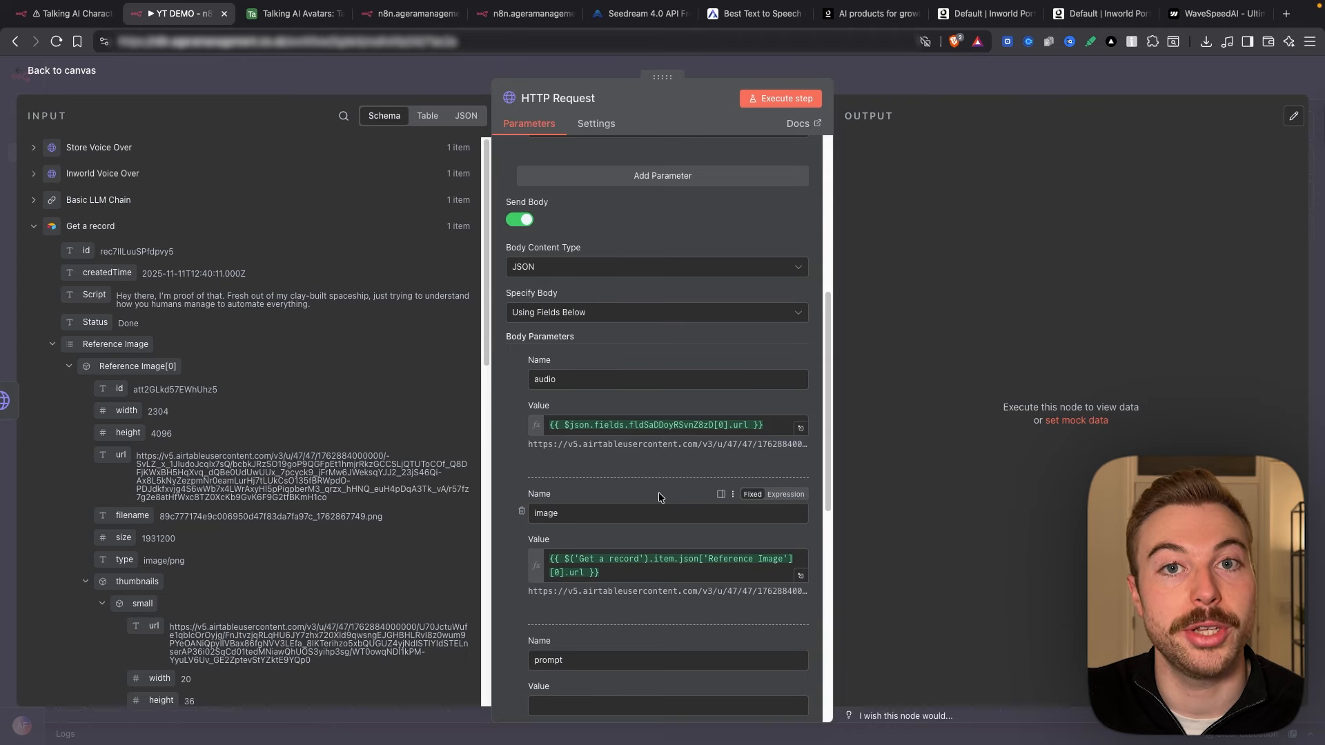
pyautogui.click(640, 14)
pyautogui.rightClick(886, 380)
pyautogui.click(1156, 311)
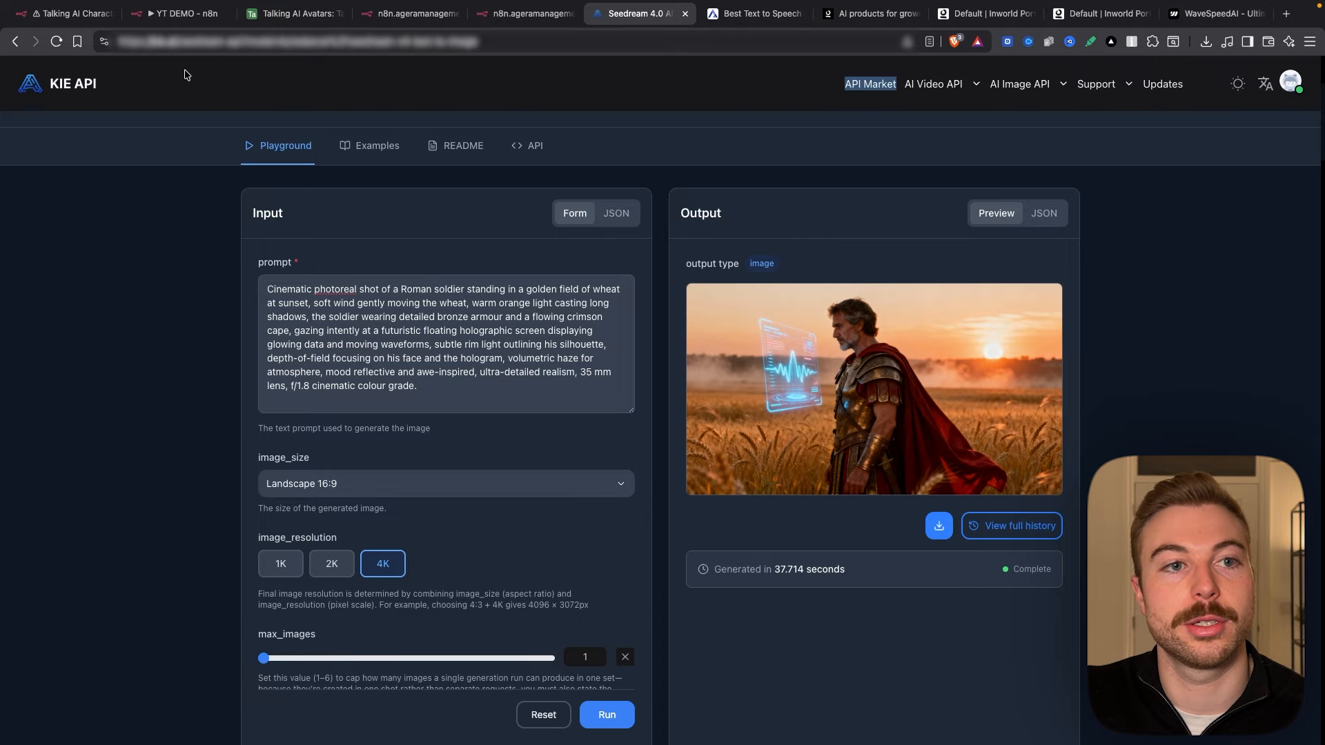
pyautogui.click(162, 17)
# Step: Replace the 480p resolution with the Video Quality field and run the request
pyautogui.scroll(-3, 680, 496)
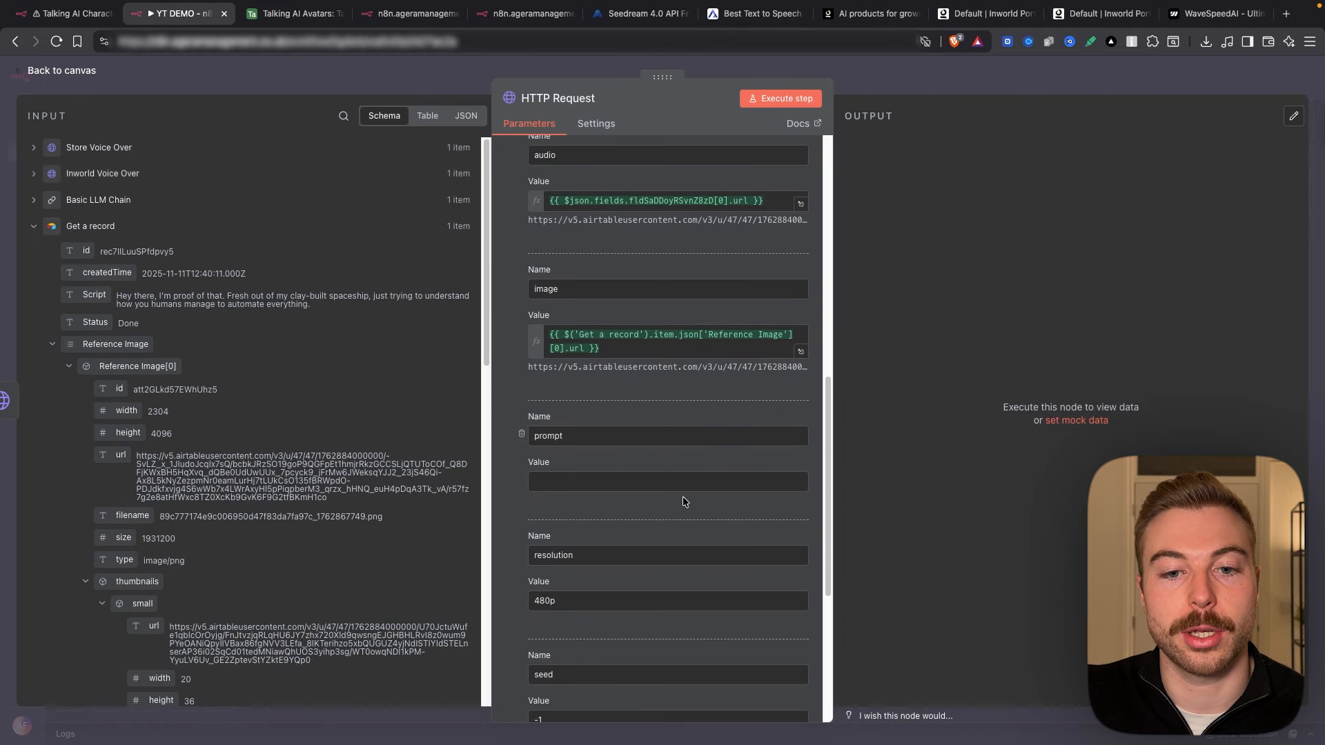
pyautogui.scroll(-3, 682, 496)
pyautogui.doubleClick(545, 439)
pyautogui.press('BackSpace')
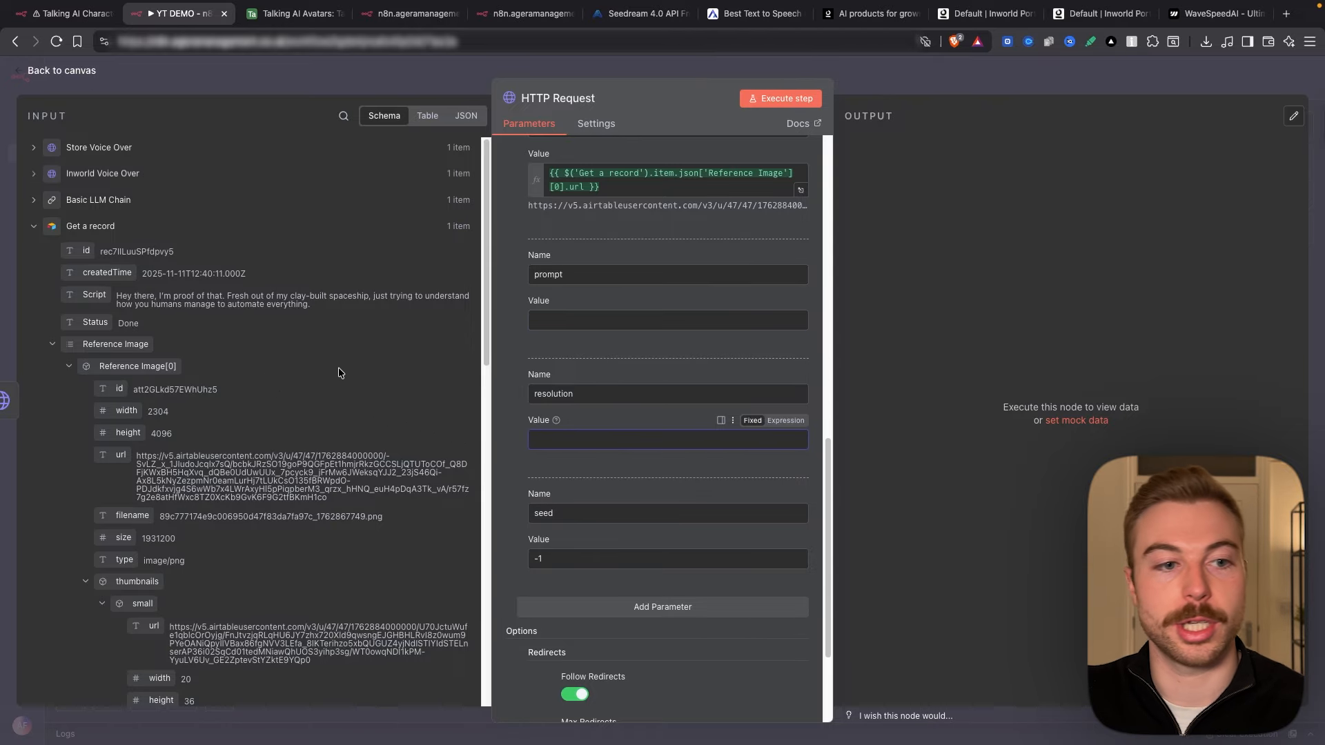
pyautogui.click(52, 344)
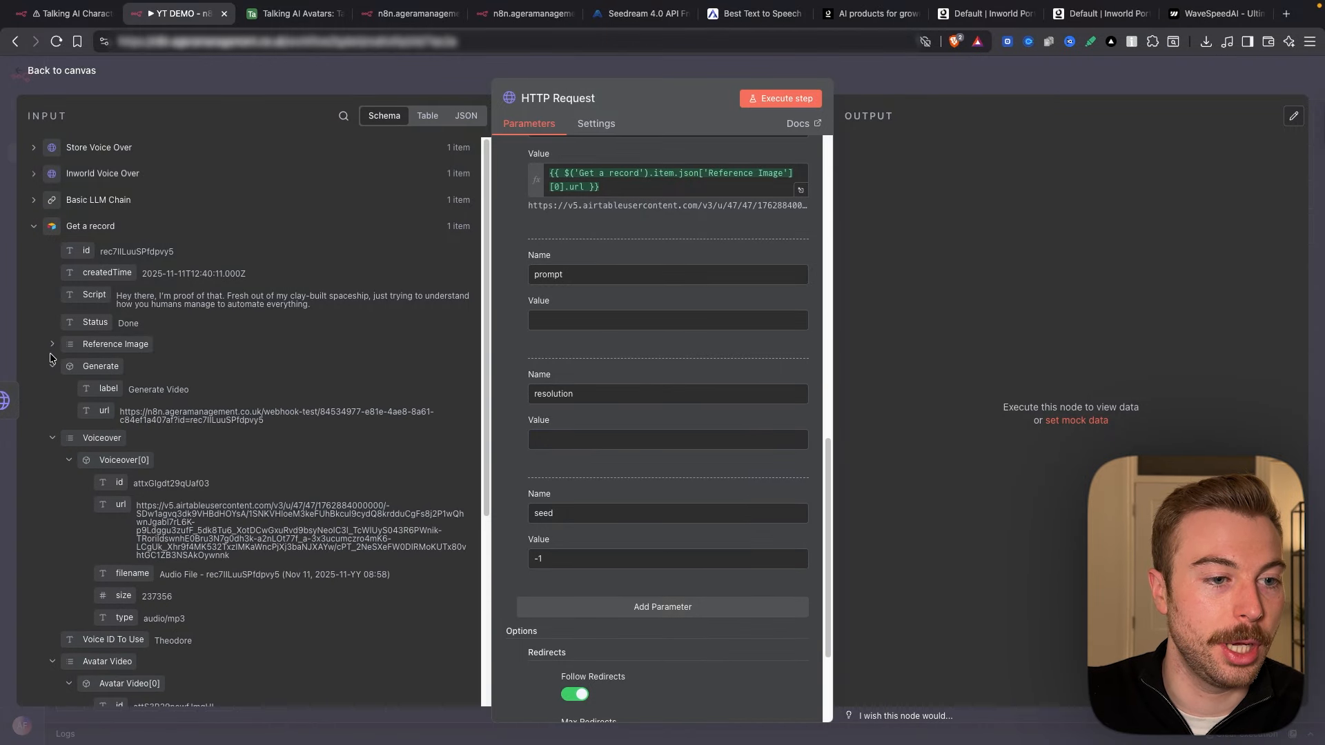
pyautogui.click(52, 366)
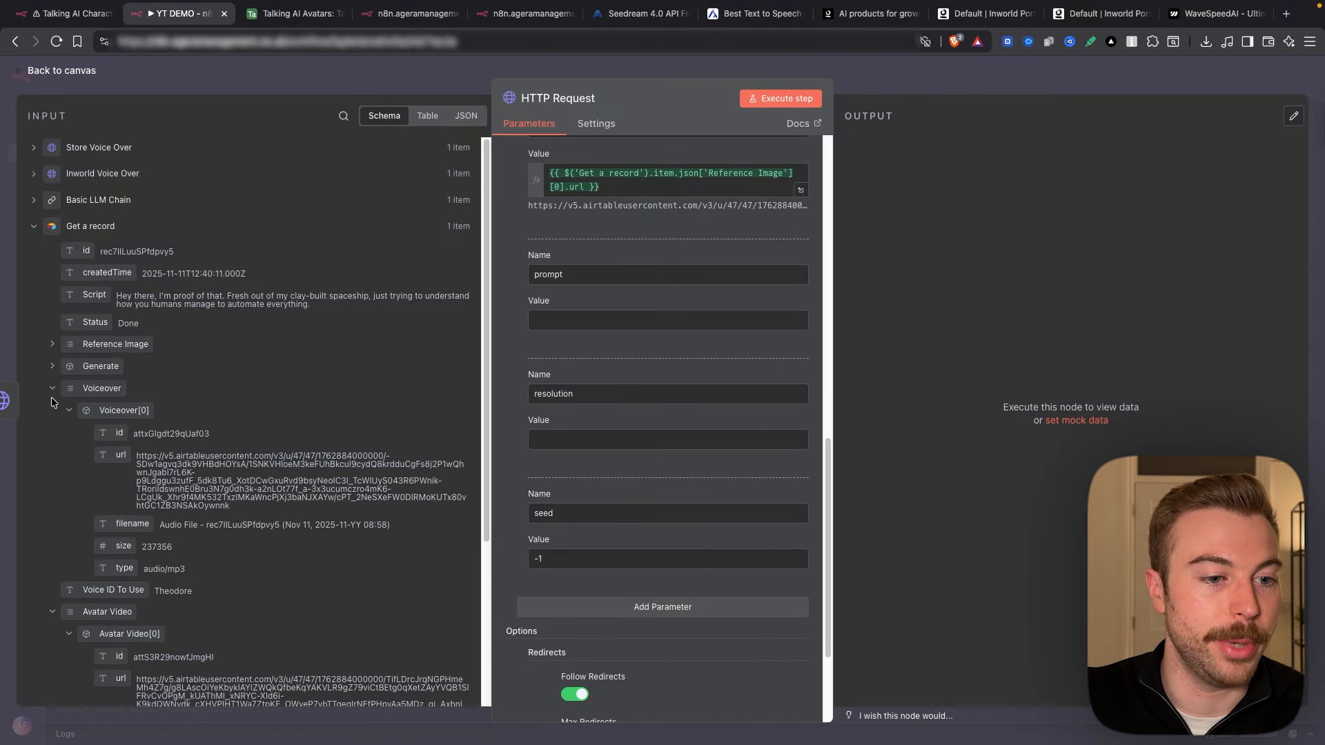
pyautogui.click(52, 391)
pyautogui.click(53, 432)
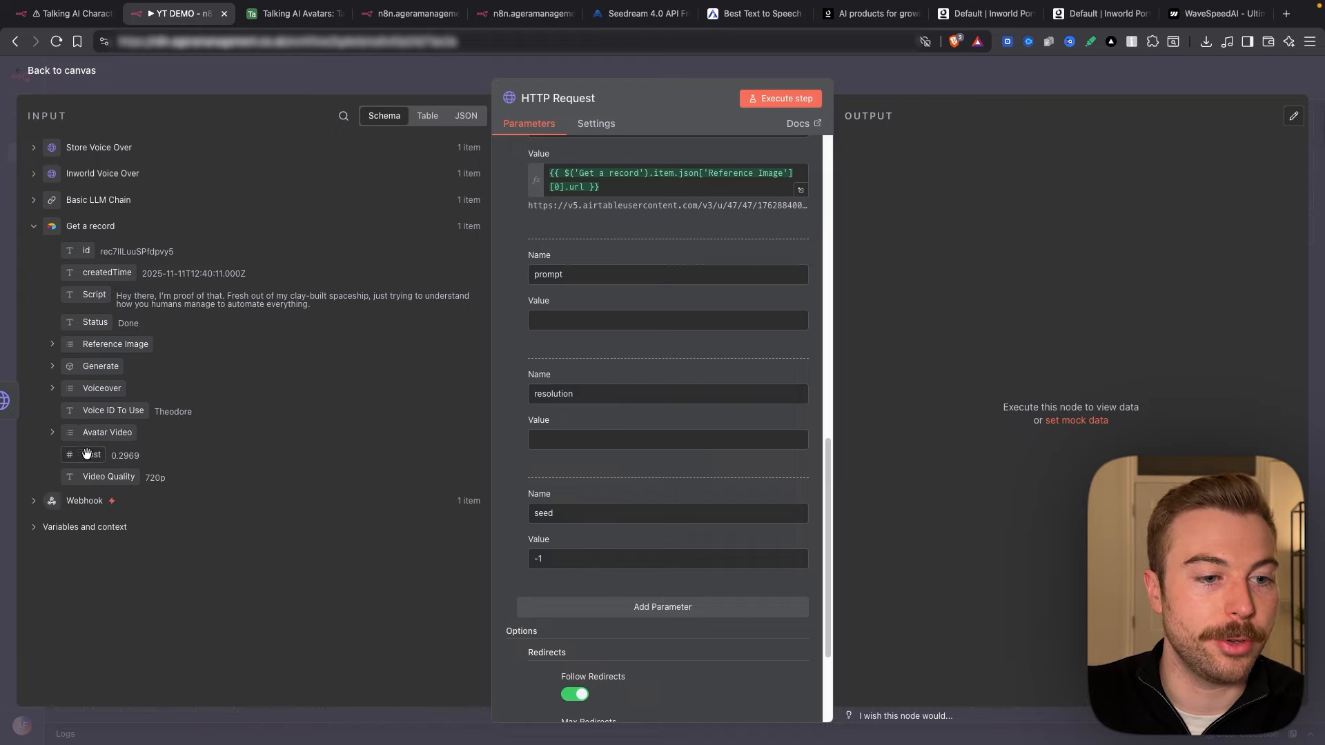
pyautogui.moveTo(104, 477); pyautogui.dragTo(569, 434)
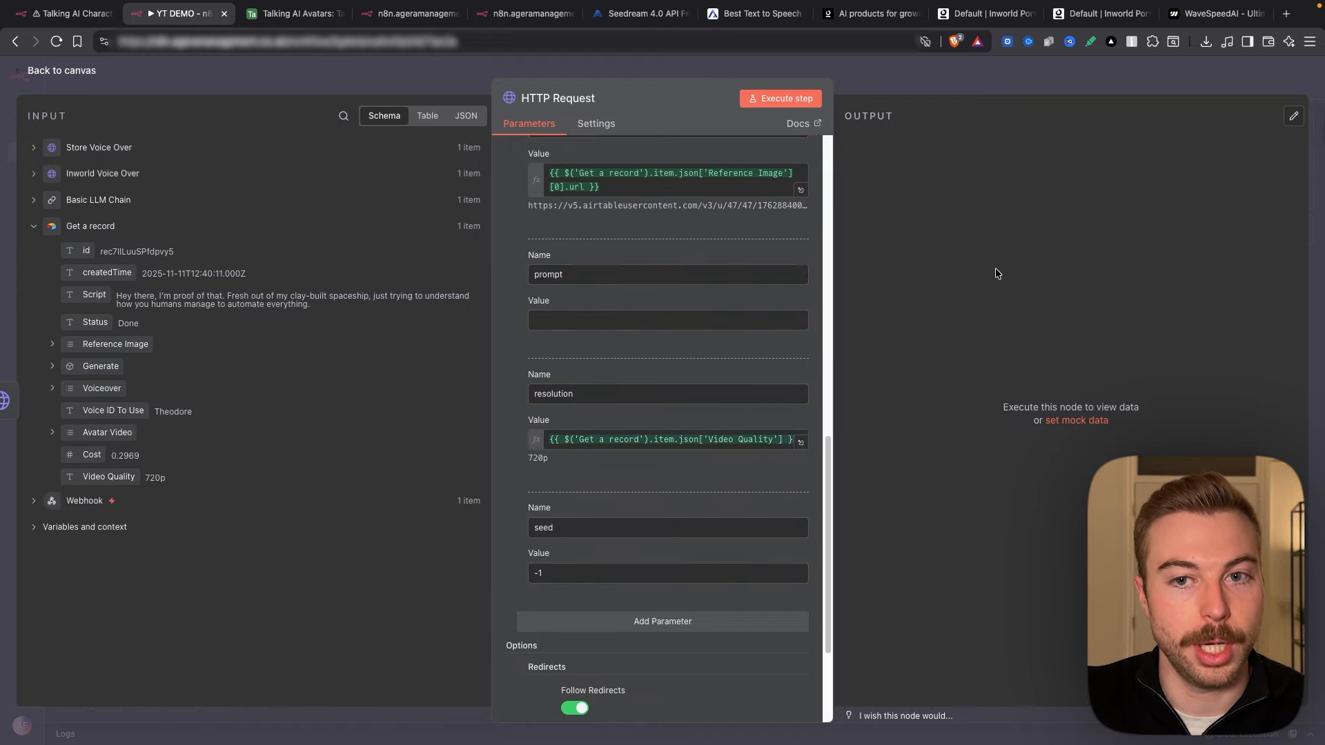
pyautogui.click(780, 98)
pyautogui.scroll(12, 657, 324)
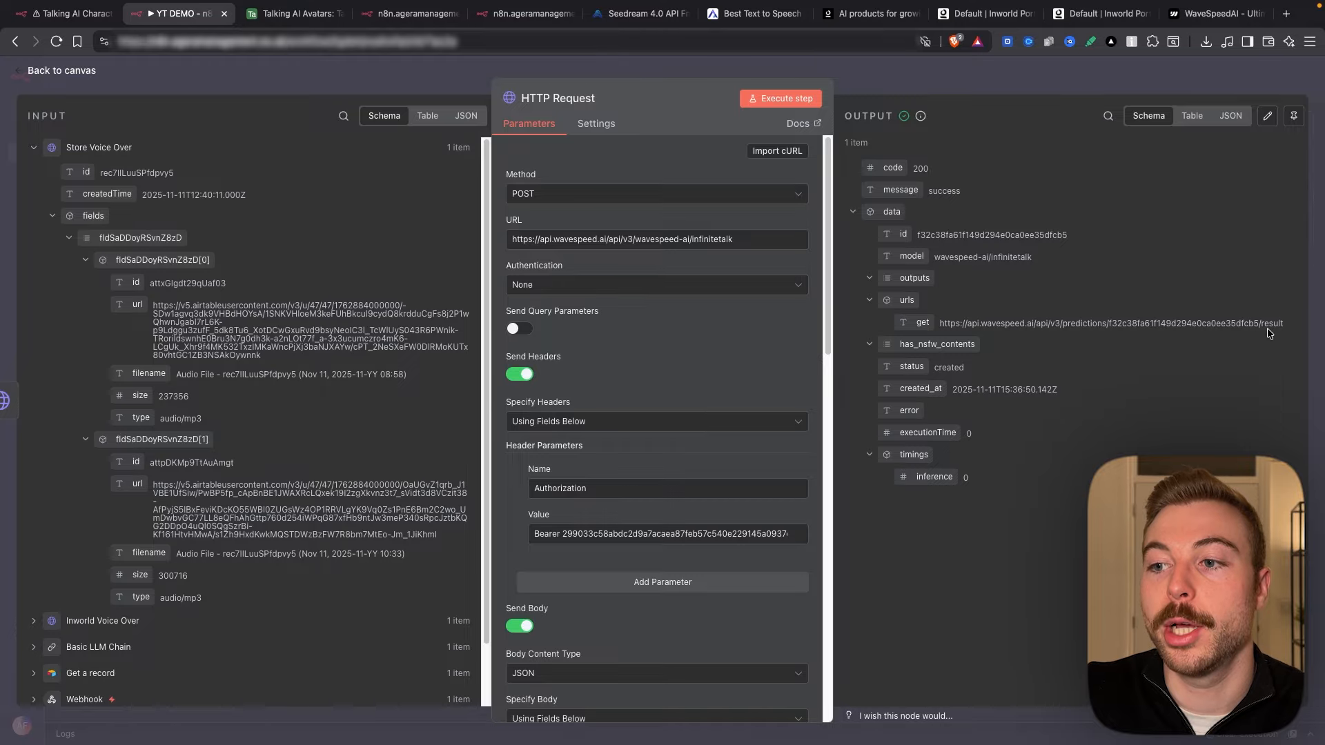
# Step: Copy the returned get URL and add a 5-second Wait node after the request
pyautogui.moveTo(1282, 322); pyautogui.dragTo(942, 323)
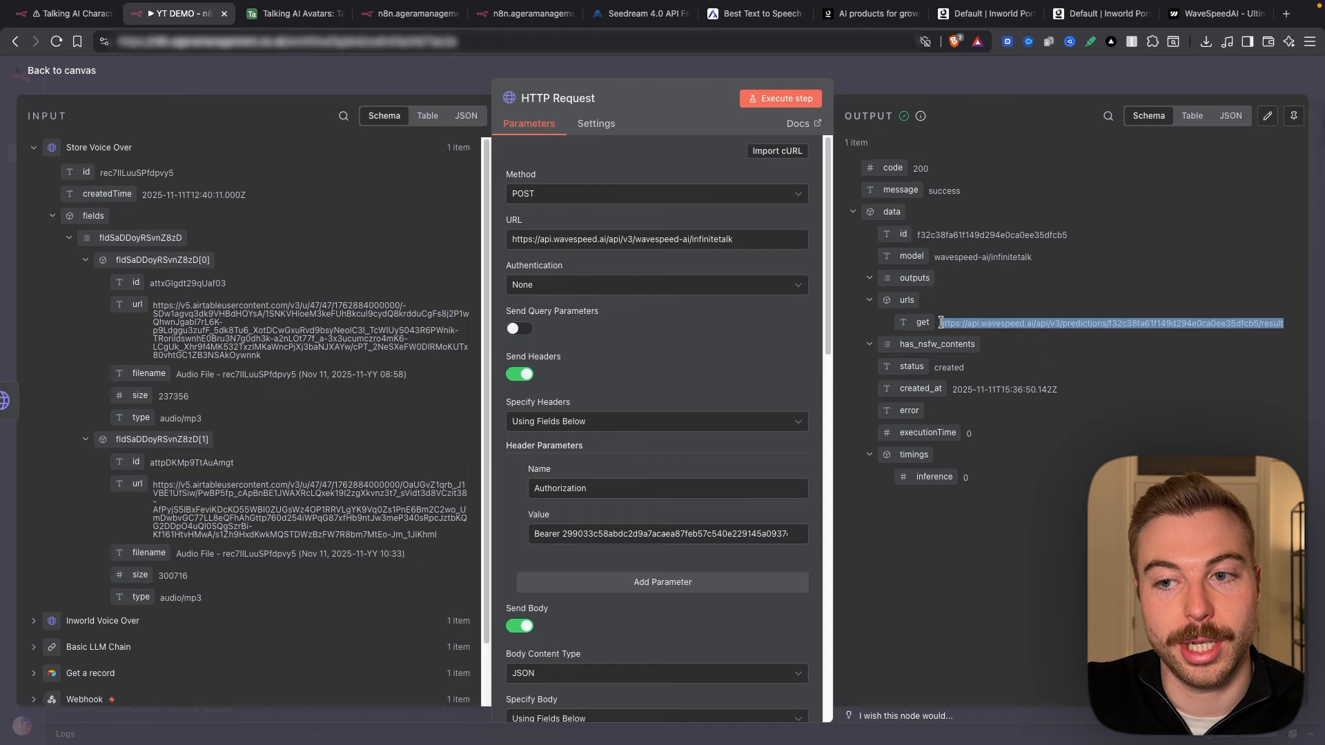
pyautogui.click(930, 77)
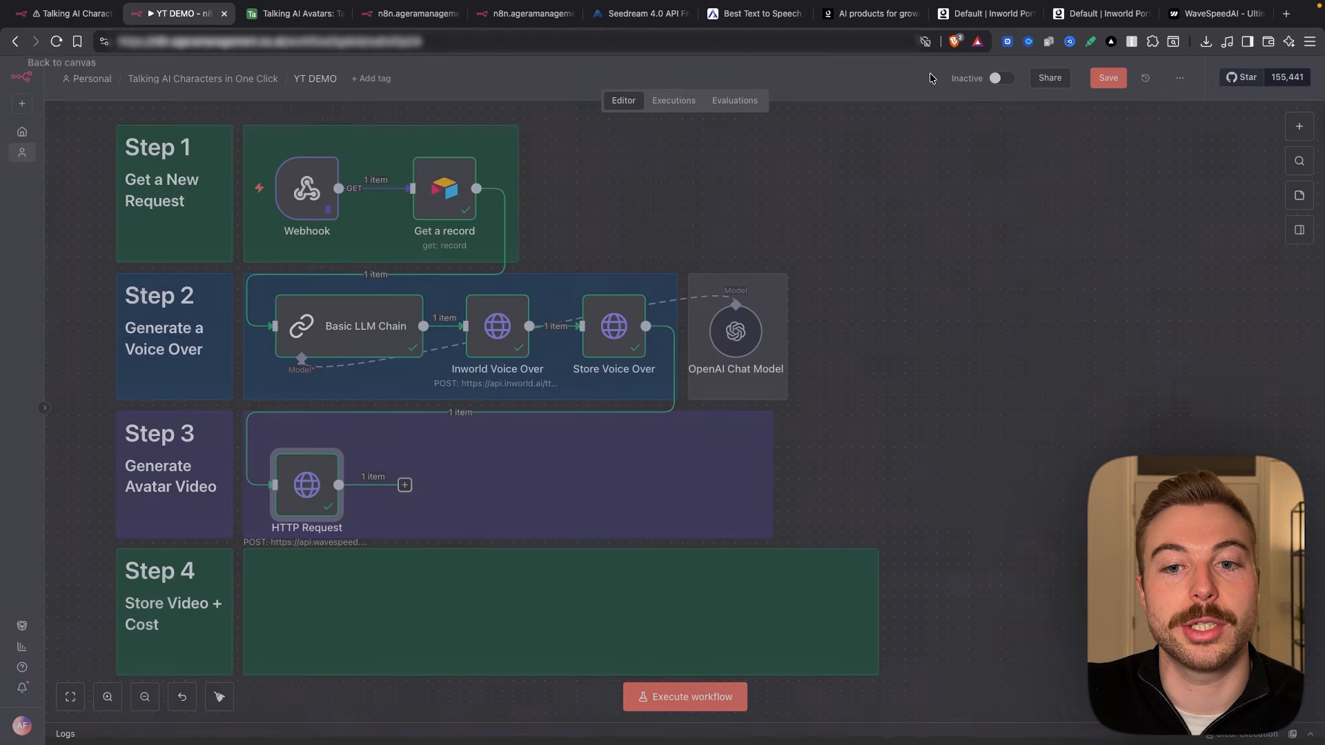
pyautogui.click(404, 474)
pyautogui.write('wait')
pyautogui.press('Return')
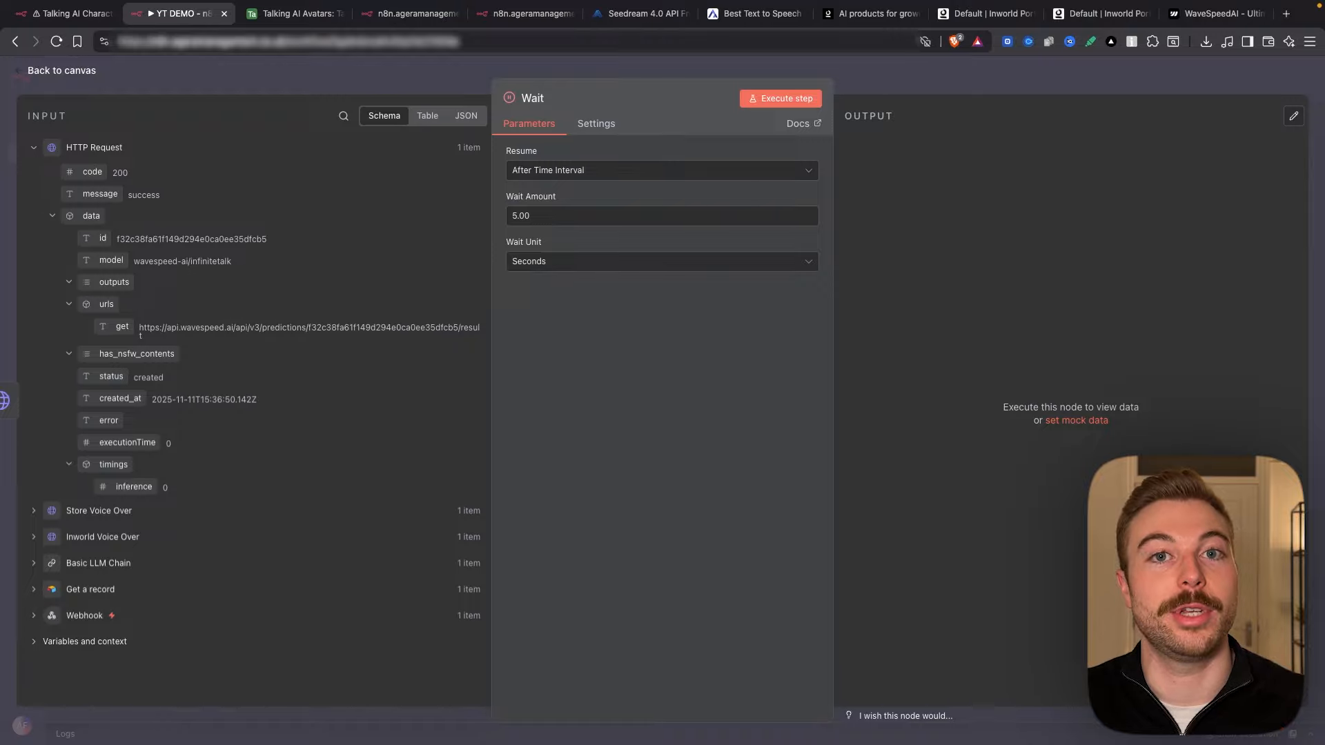
pyautogui.moveTo(580, 214); pyautogui.dragTo(467, 214)
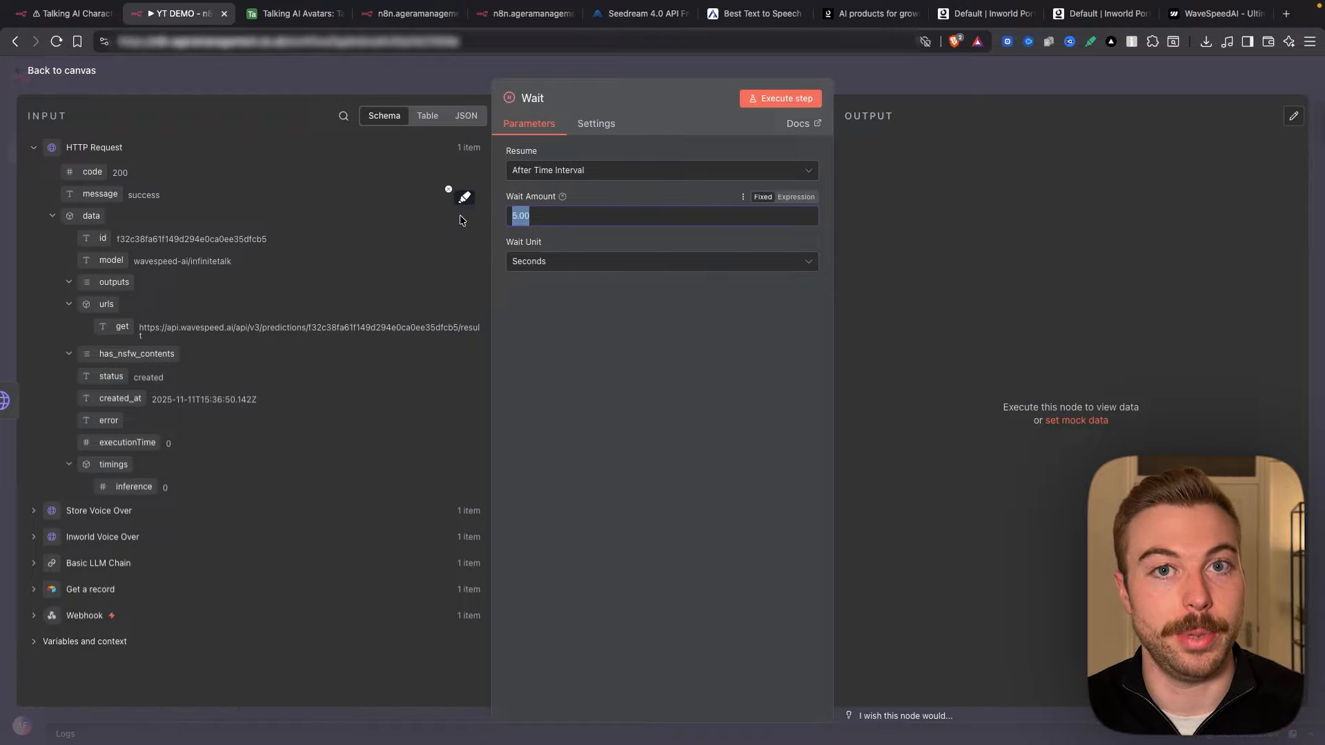
pyautogui.click(61, 70)
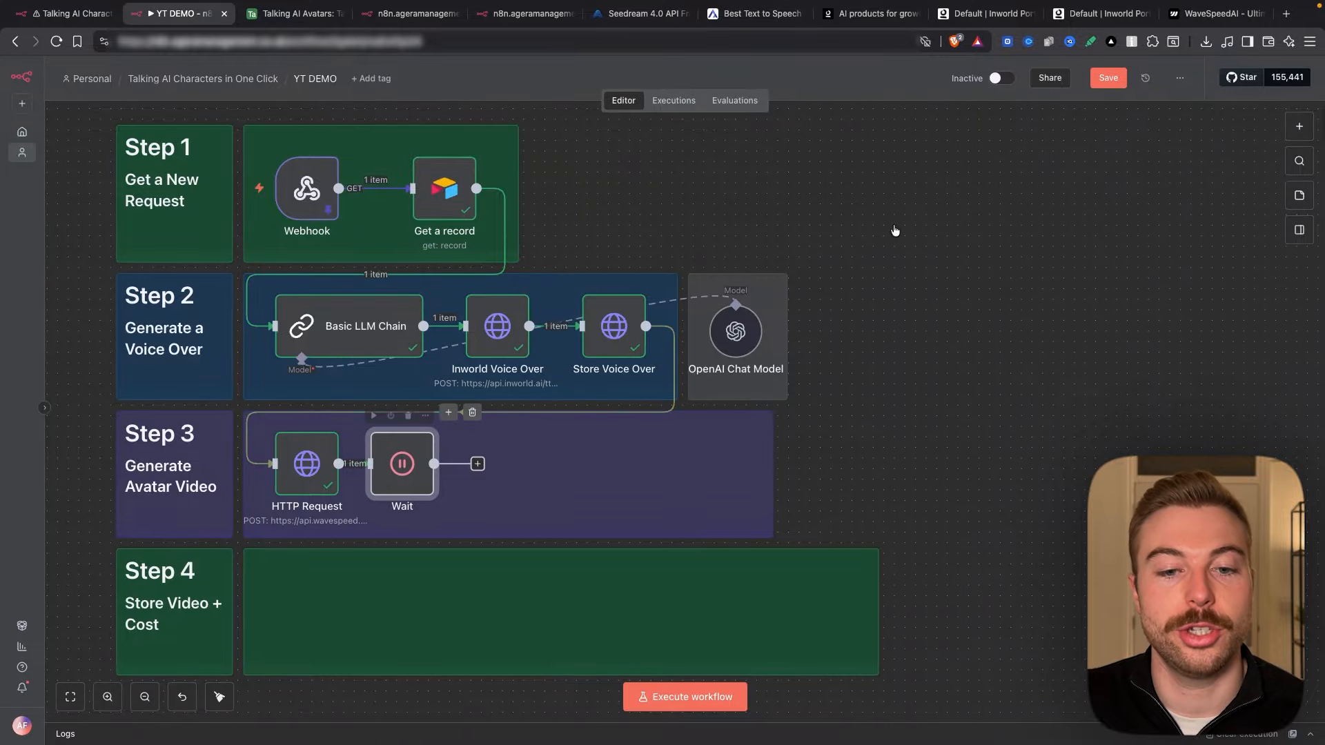
# Step: Add a second HTTP Request node after the Wait node
pyautogui.moveTo(436, 476); pyautogui.dragTo(447, 476)
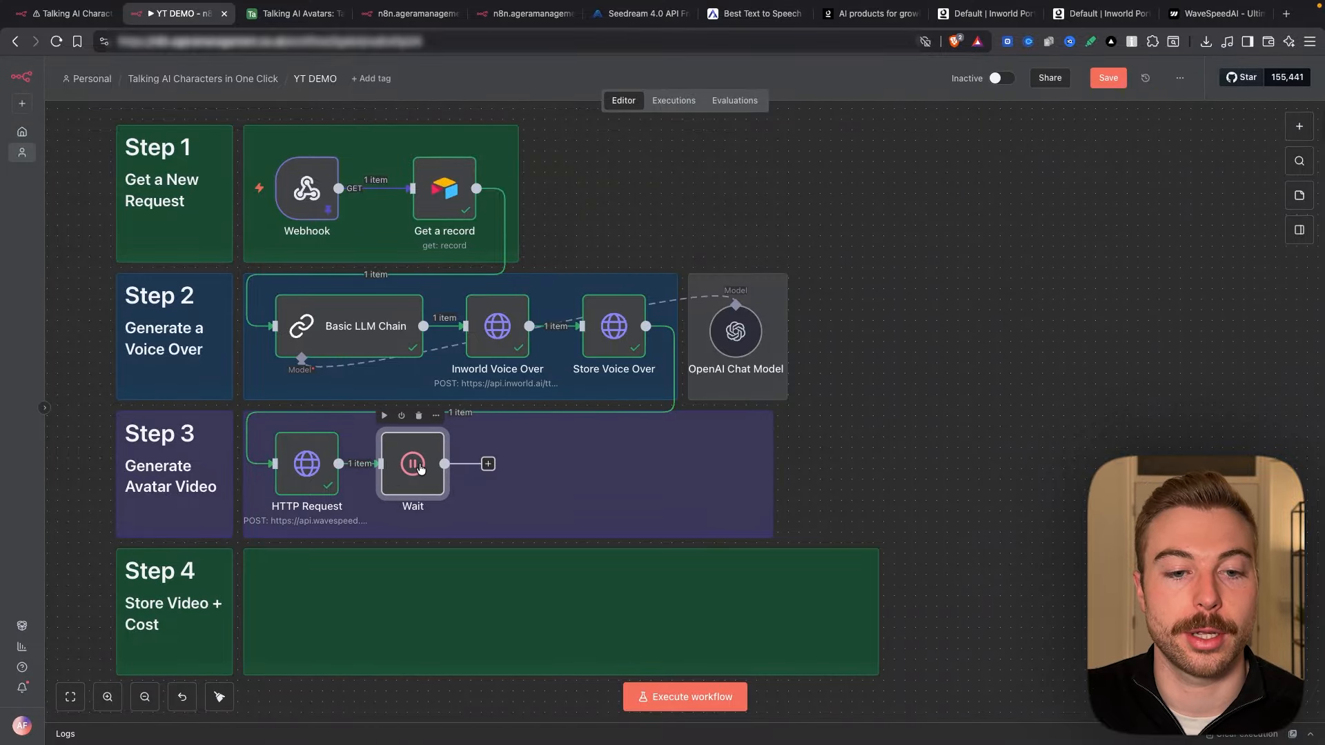
pyautogui.click(489, 465)
pyautogui.write('http')
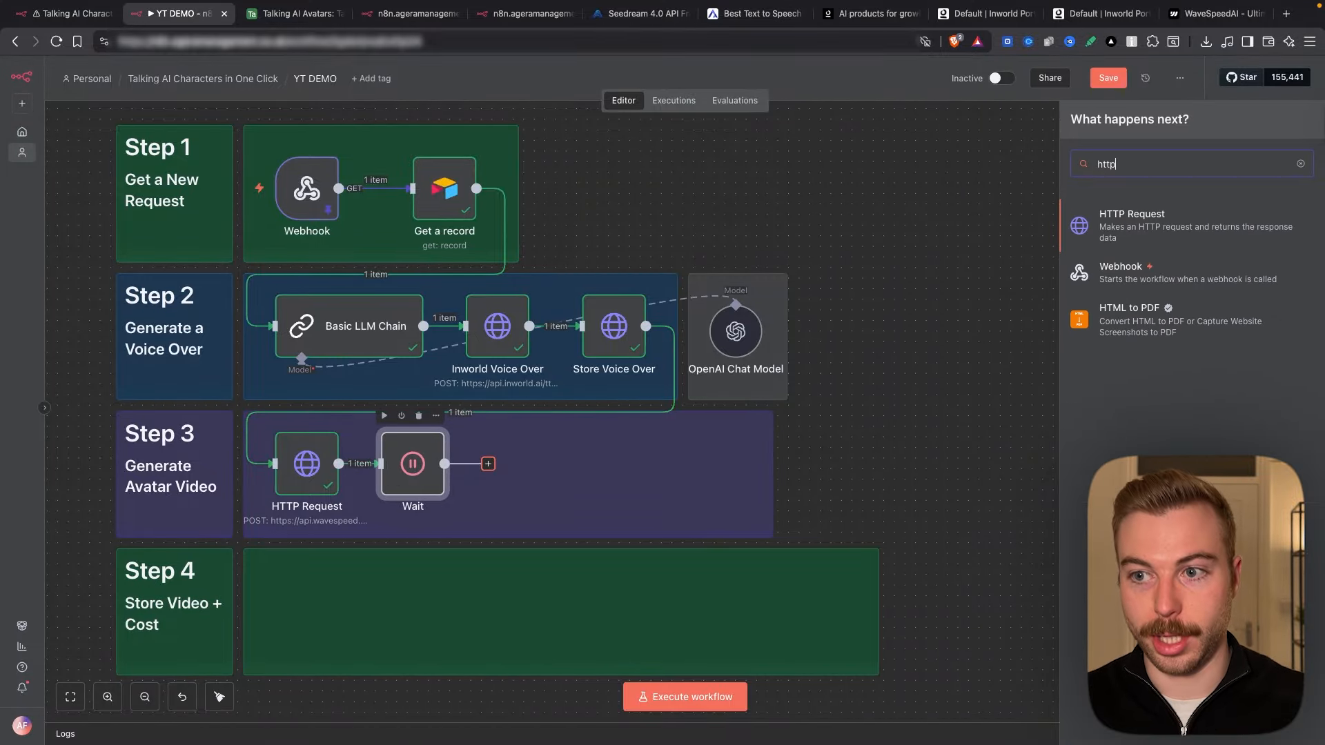
pyautogui.press('Return')
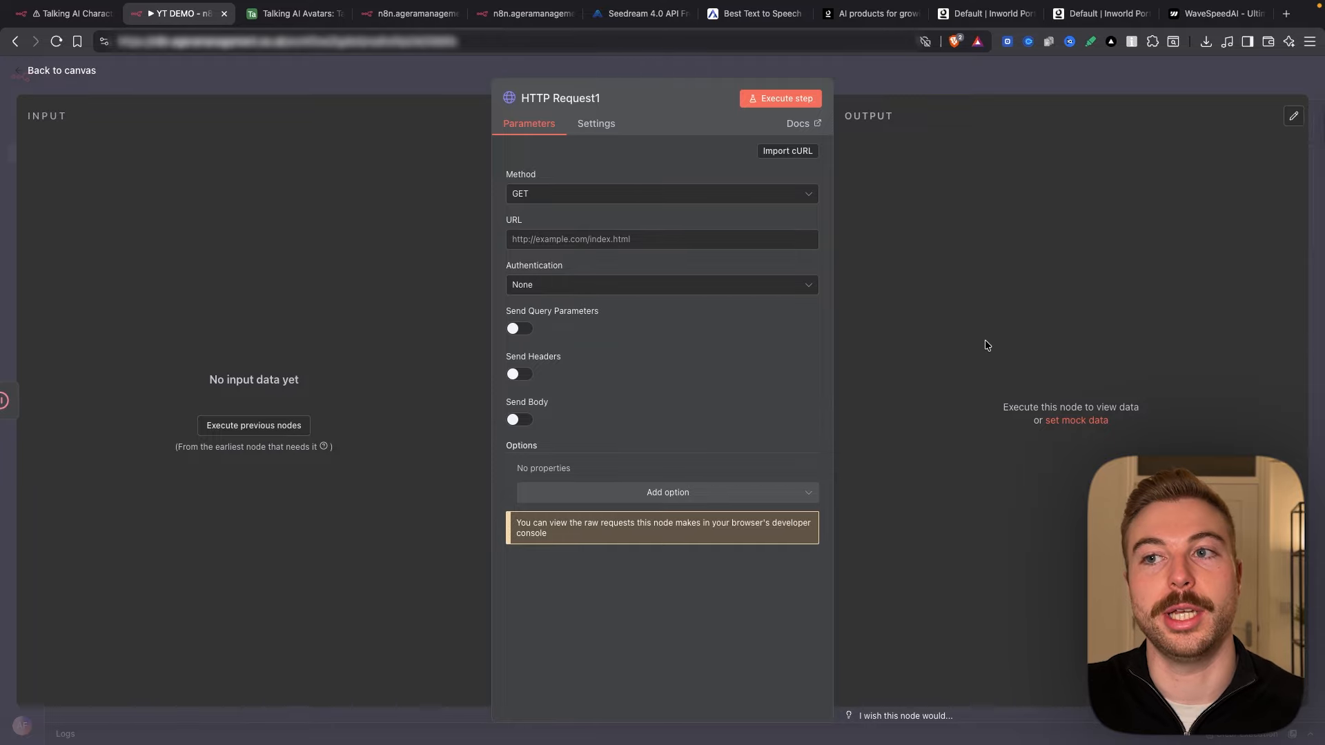
pyautogui.click(1221, 19)
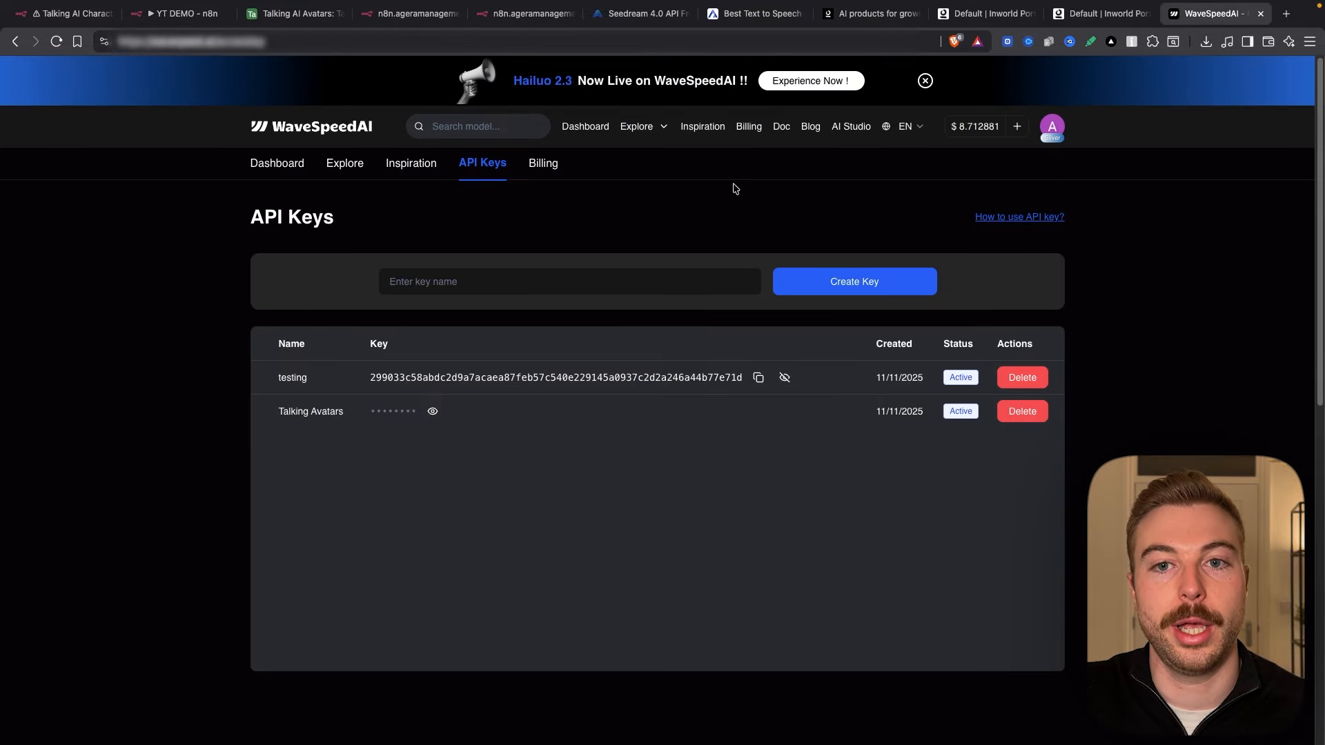
# Step: Find the infinitetalk model's Query Result cURL in WaveSpeedAI's Avatar Lipsync API examples
pyautogui.moveTo(642, 127)
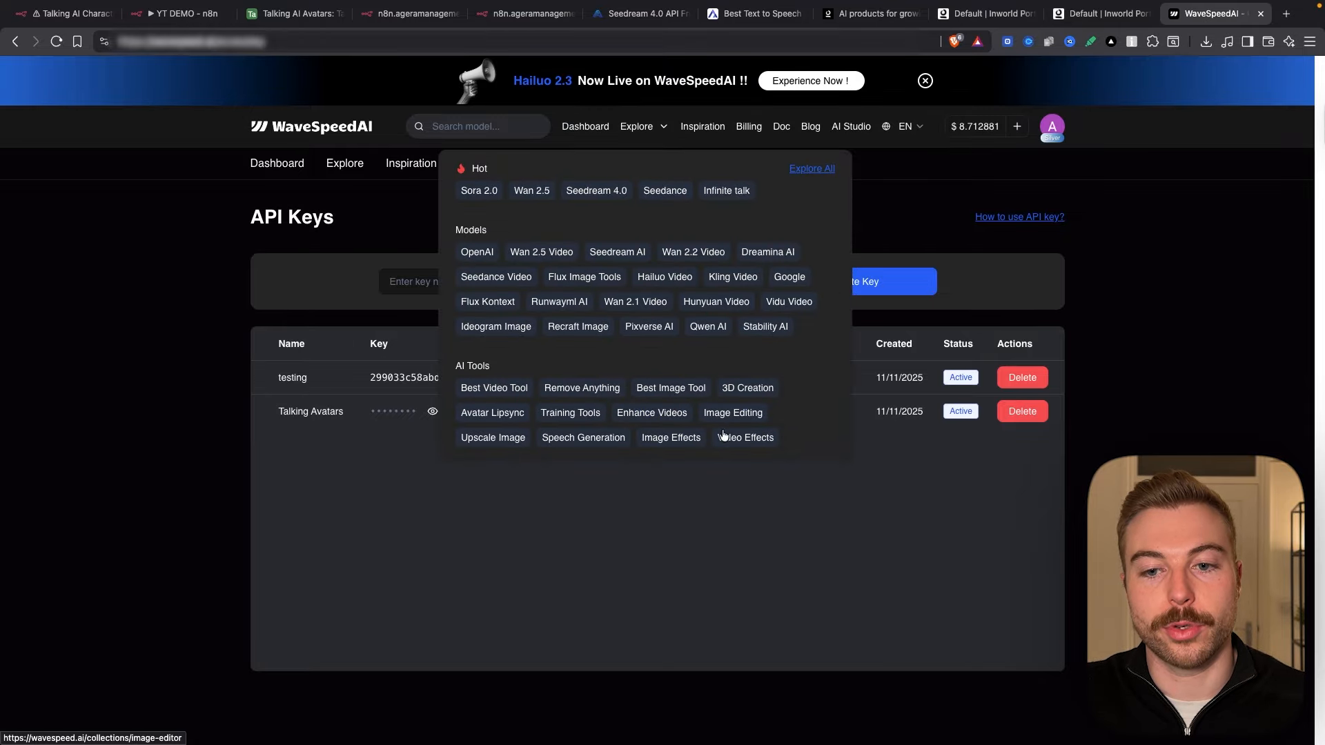
pyautogui.click(503, 414)
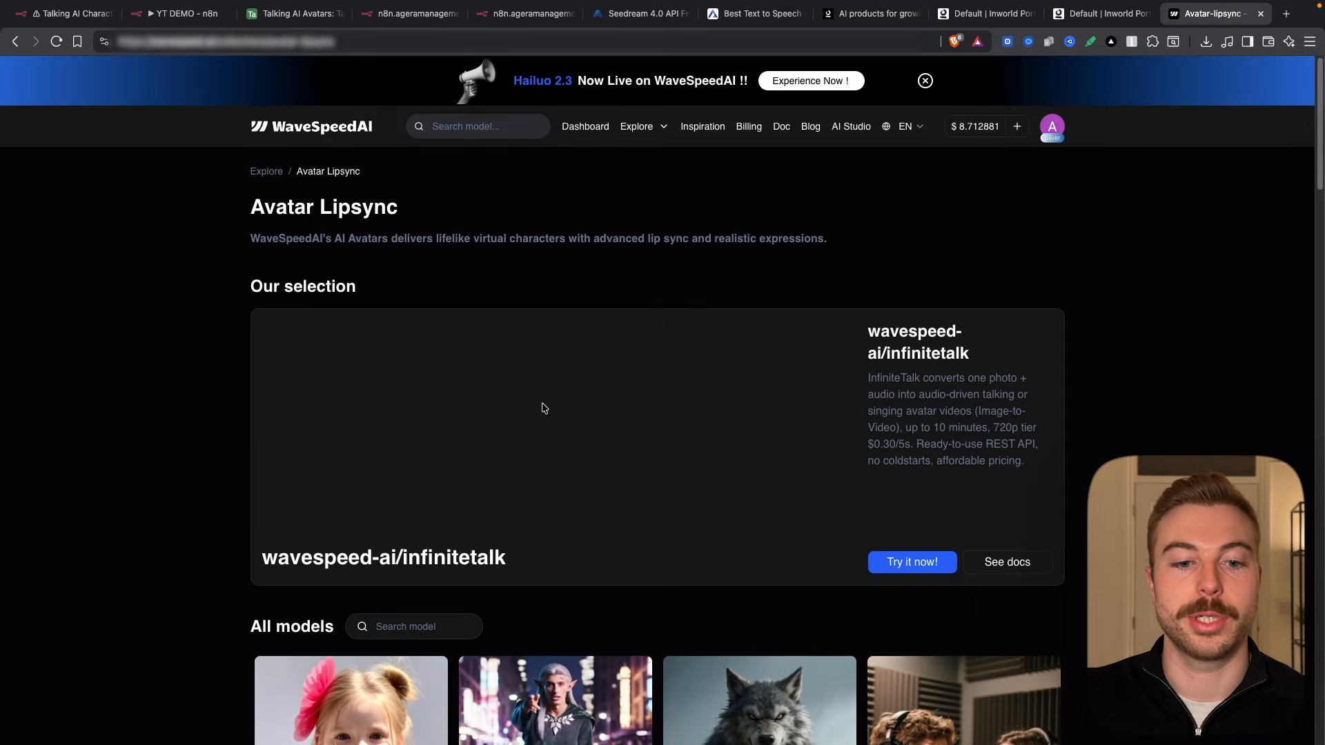
pyautogui.scroll(-8, 541, 411)
pyautogui.moveTo(339, 295)
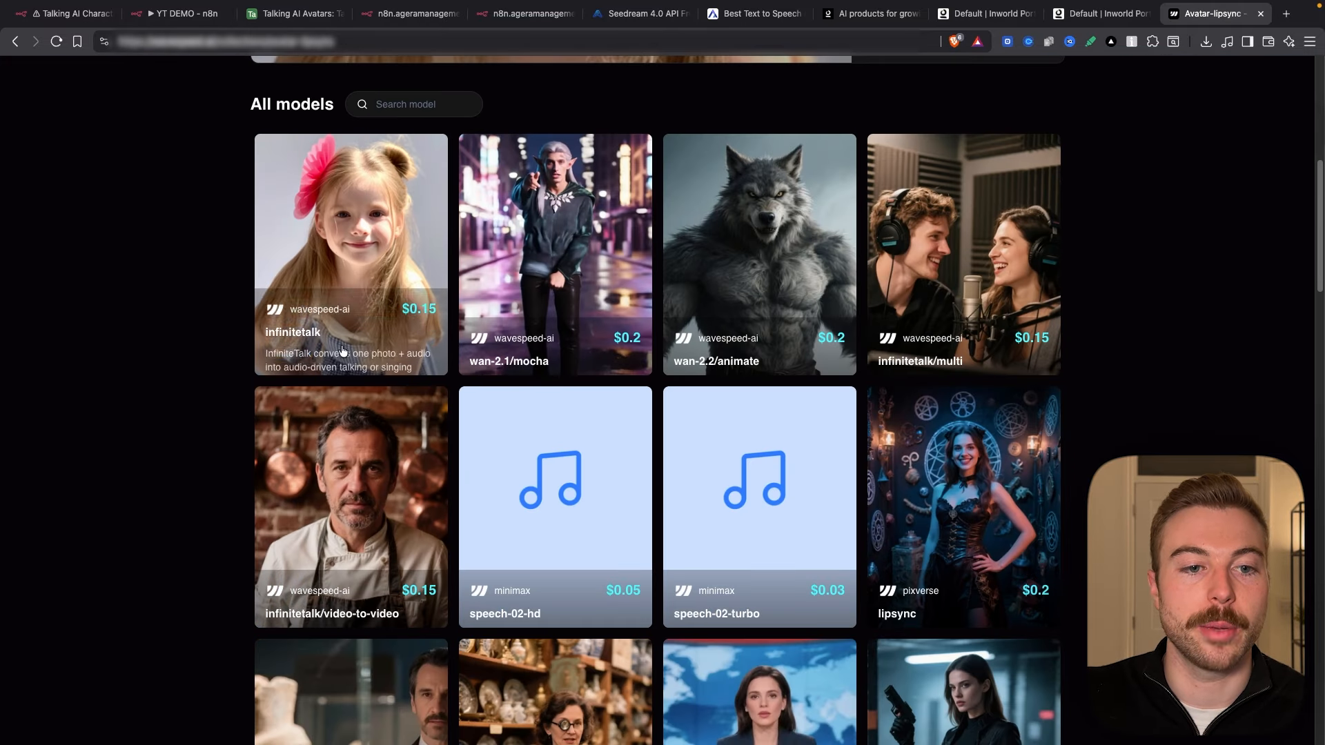
pyautogui.click(338, 294)
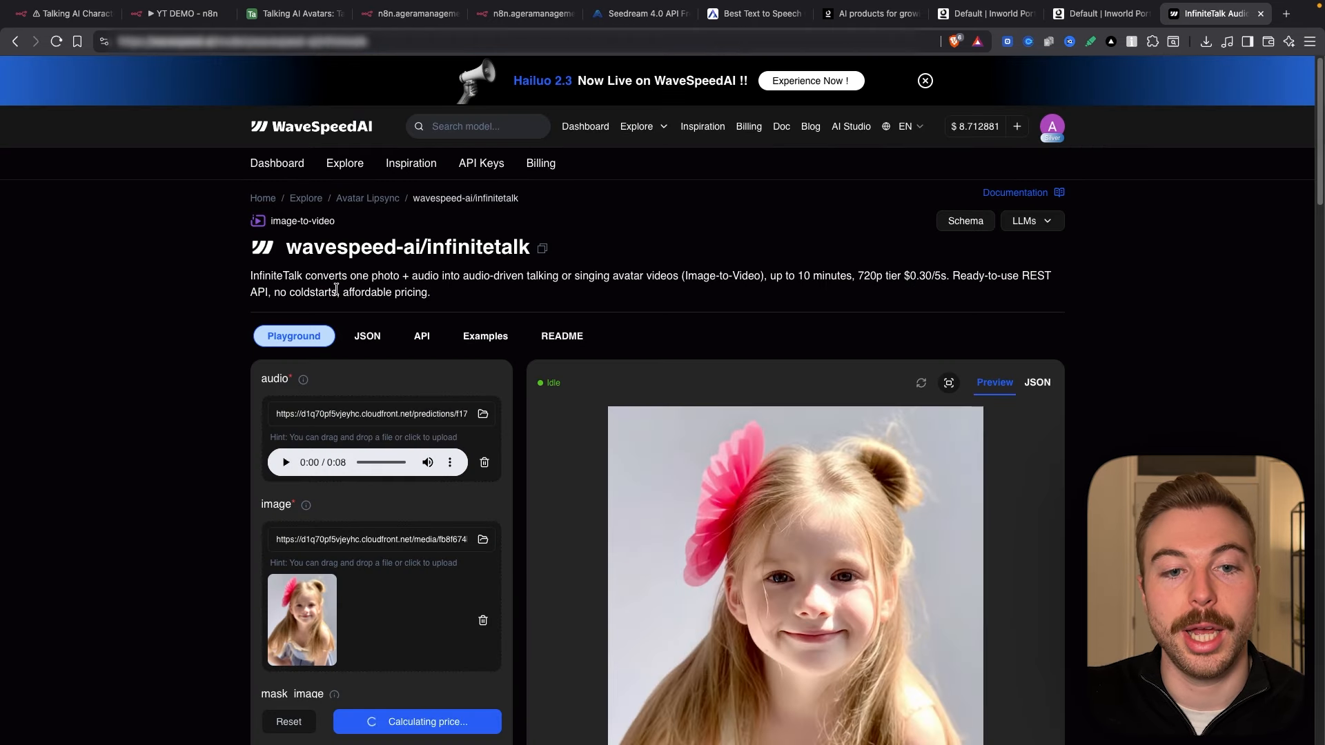
pyautogui.click(421, 336)
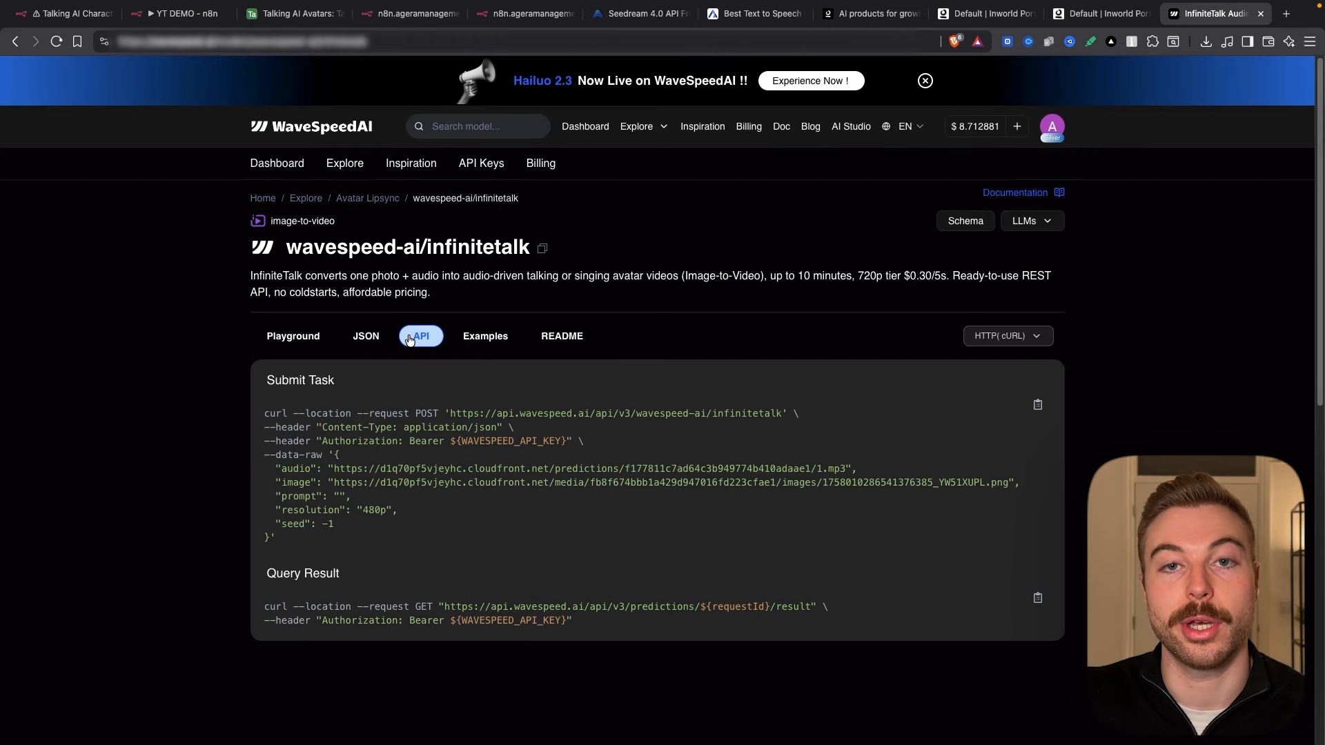
pyautogui.tripleClick(283, 577)
pyautogui.click(180, 13)
# Step: Make HTTP Request1's URL an expression and remove its ${requestId} placeholder
pyautogui.click(496, 464)
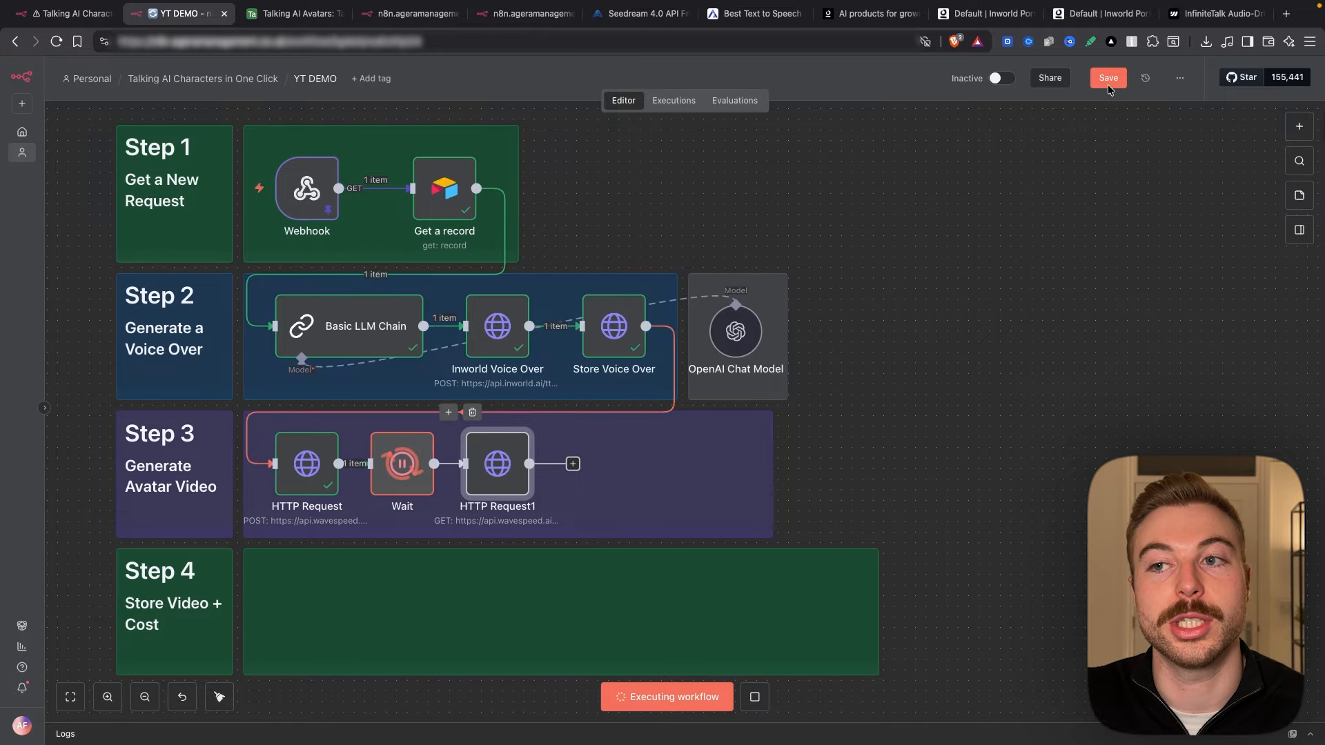
pyautogui.scroll(3, 396, 497)
pyautogui.scroll(-3, 397, 497)
pyautogui.hscroll(-2, 397, 497)
pyautogui.moveTo(557, 357)
pyautogui.doubleClick(595, 336)
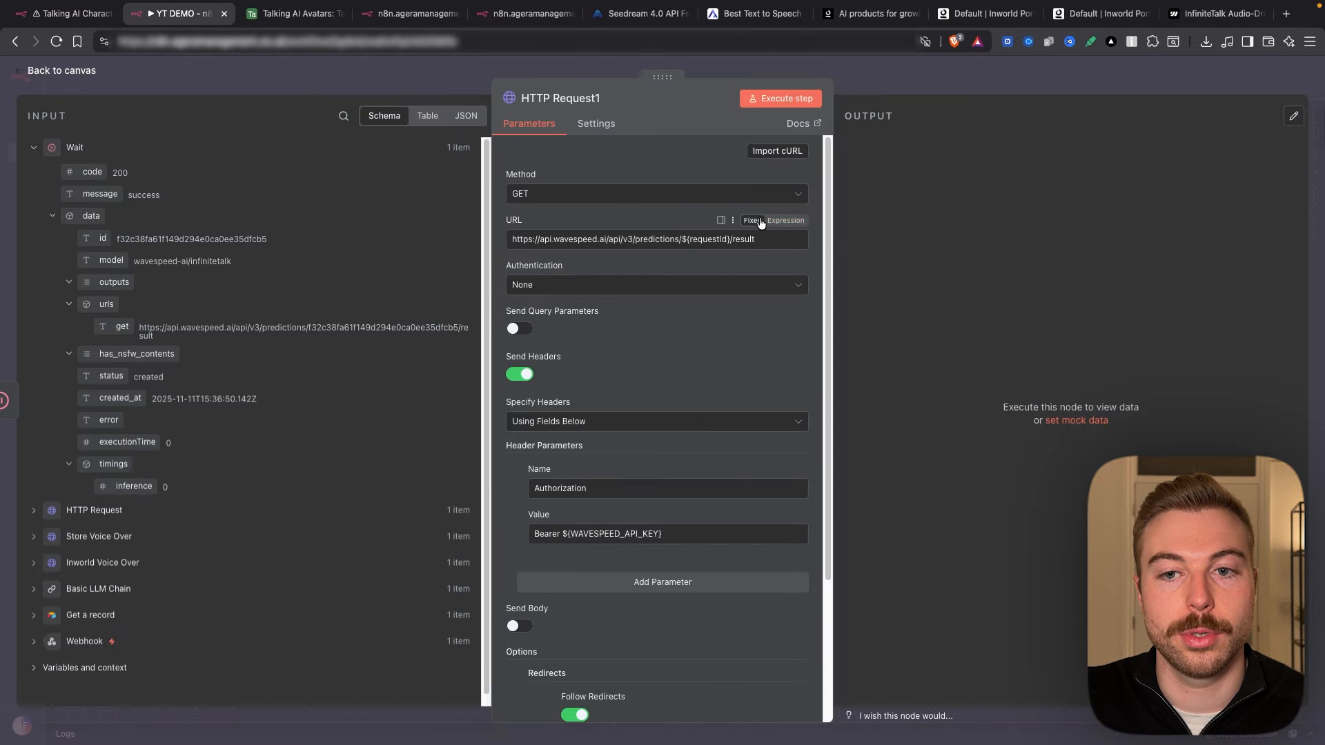
pyautogui.click(785, 221)
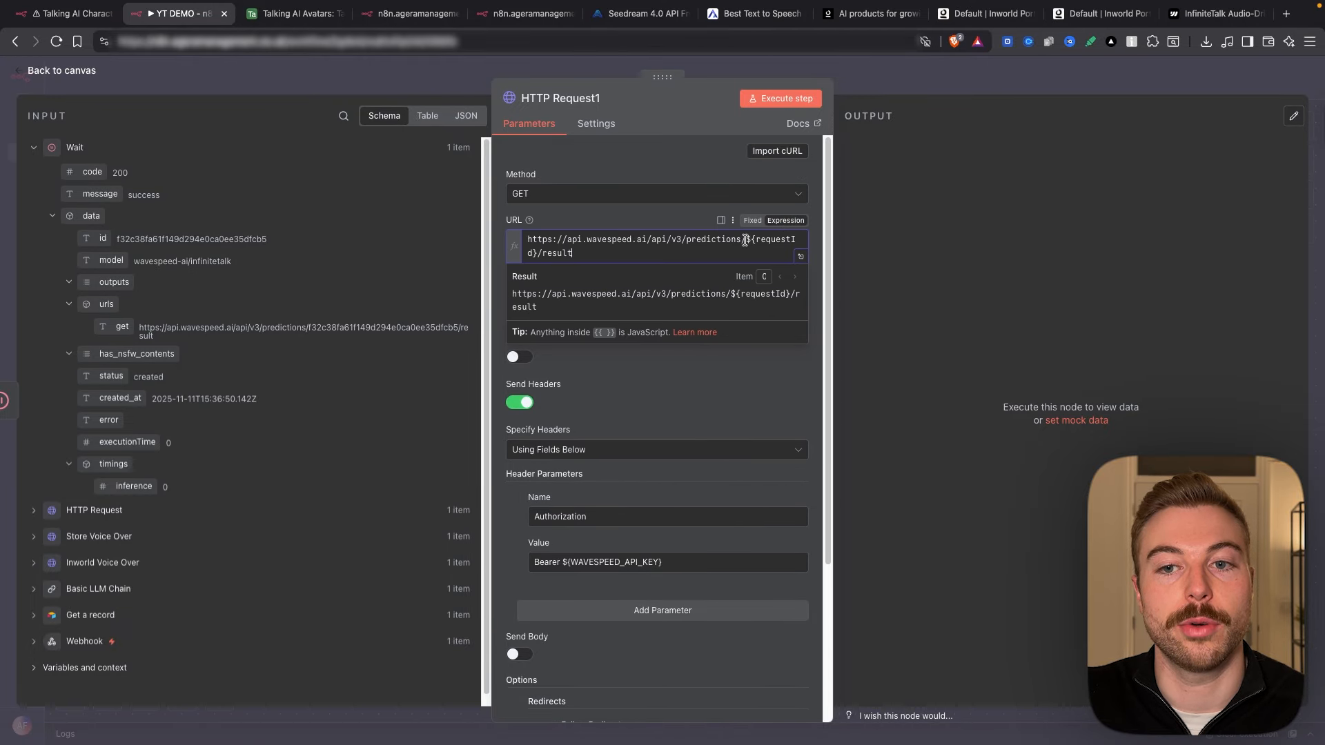
pyautogui.moveTo(746, 239); pyautogui.dragTo(536, 251)
pyautogui.press('BackSpace')
# Step: Insert the first HTTP Request's data.id into the URL and run the status check
pyautogui.click(94, 510)
pyautogui.moveTo(102, 265); pyautogui.dragTo(746, 239)
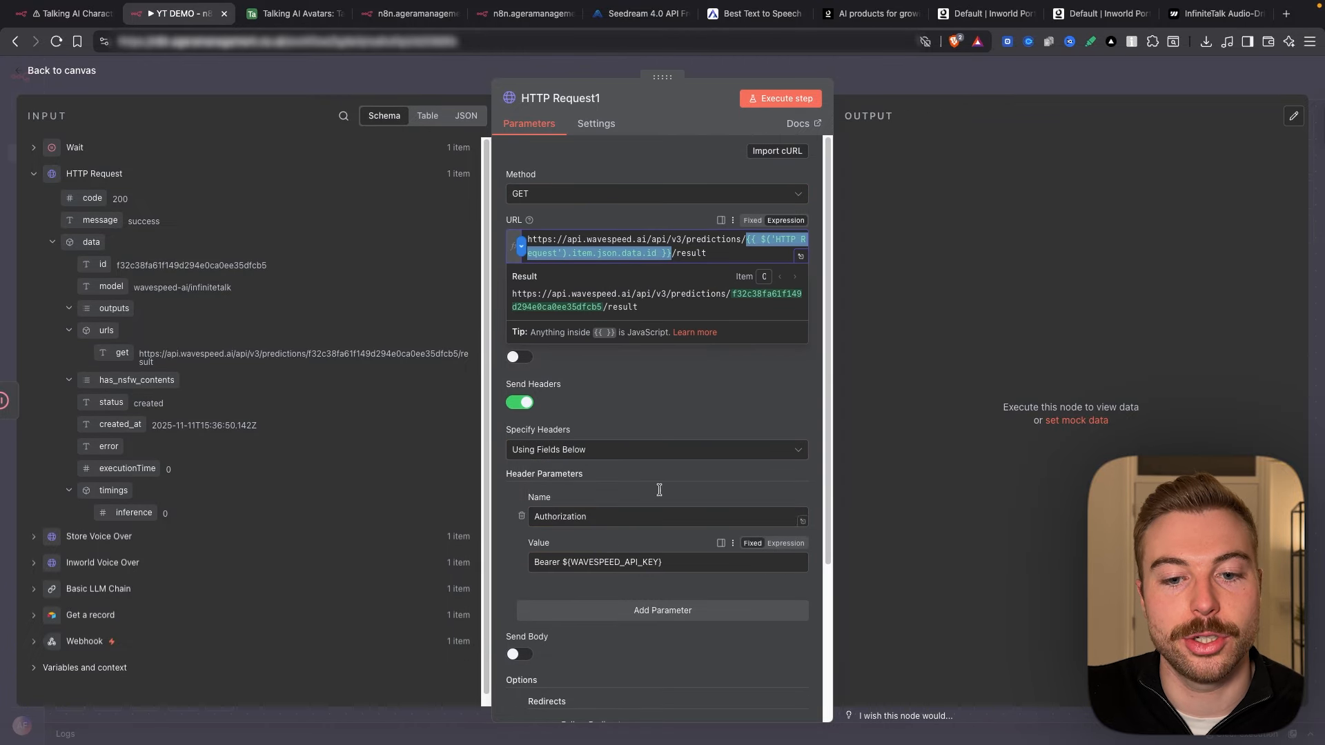
pyautogui.click(895, 74)
pyautogui.doubleClick(617, 328)
pyautogui.click(792, 98)
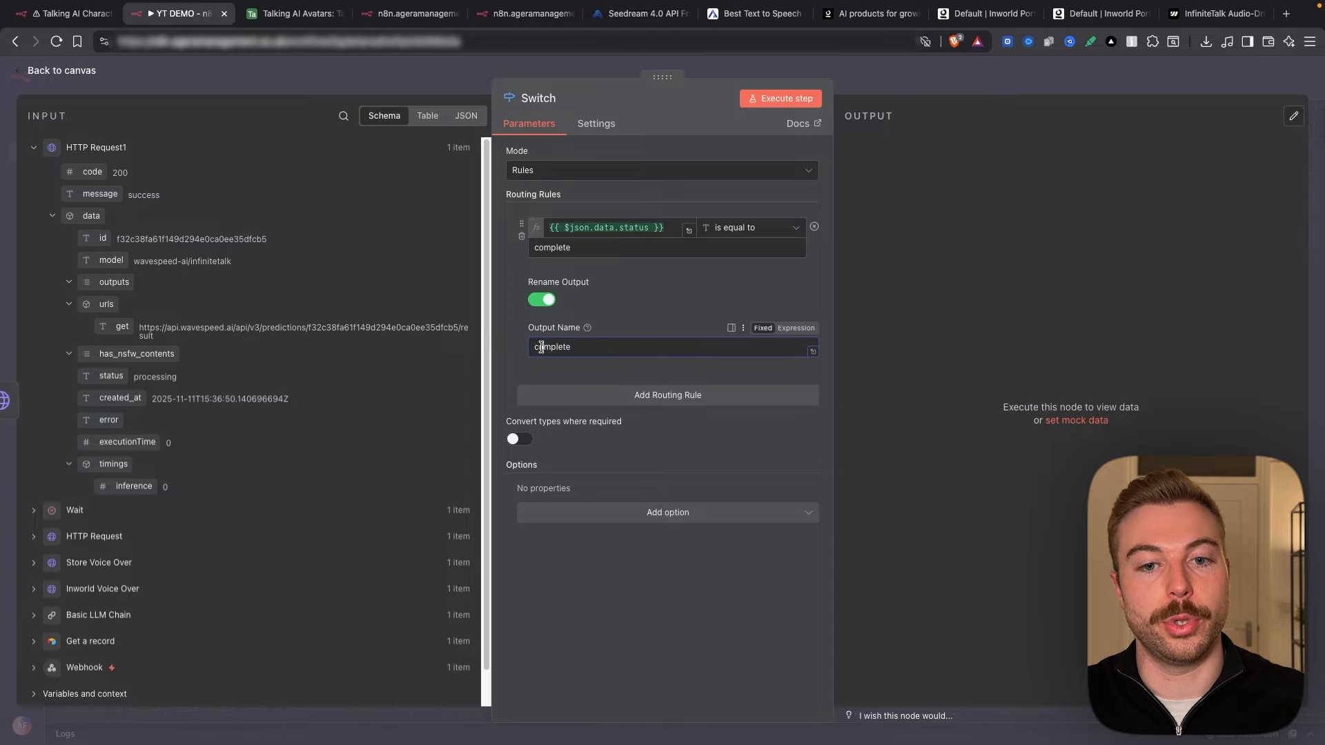
# Step: Add a second Switch rule for status equals processing, with output named Processing
pyautogui.click(986, 292)
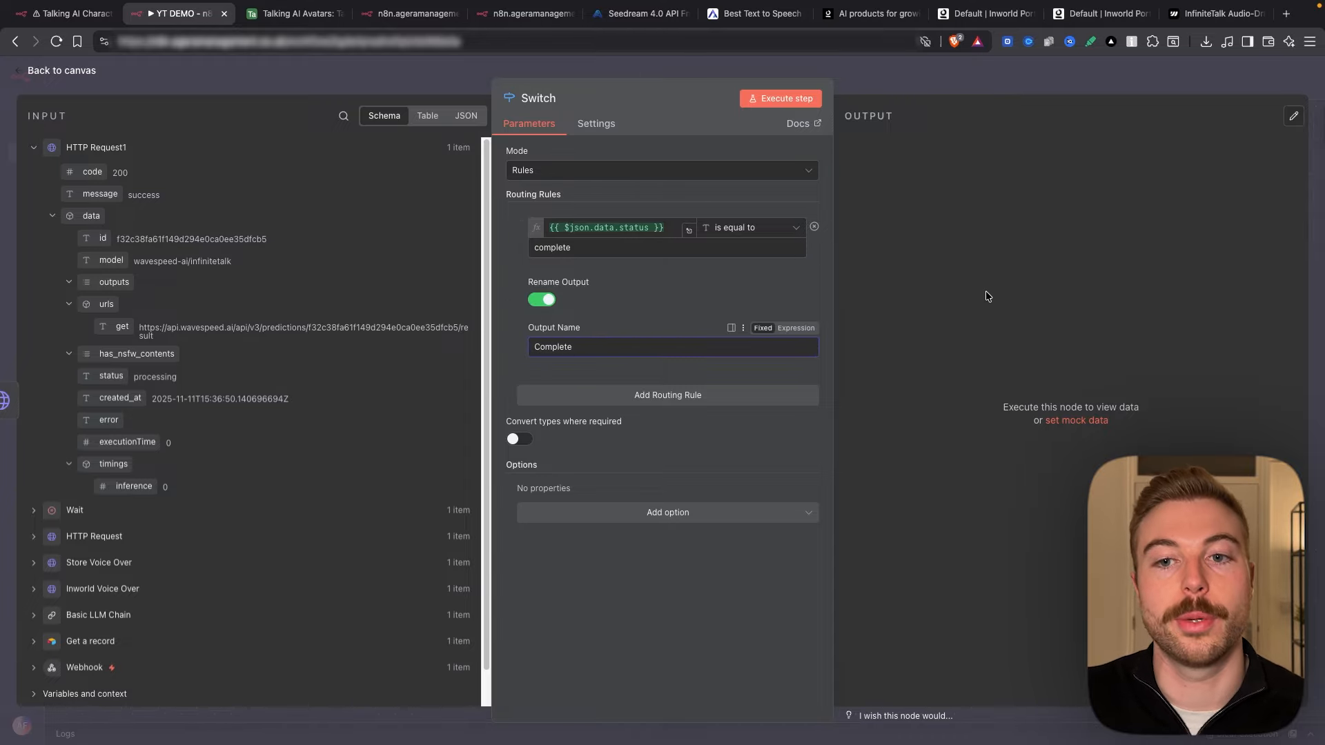
pyautogui.click(688, 395)
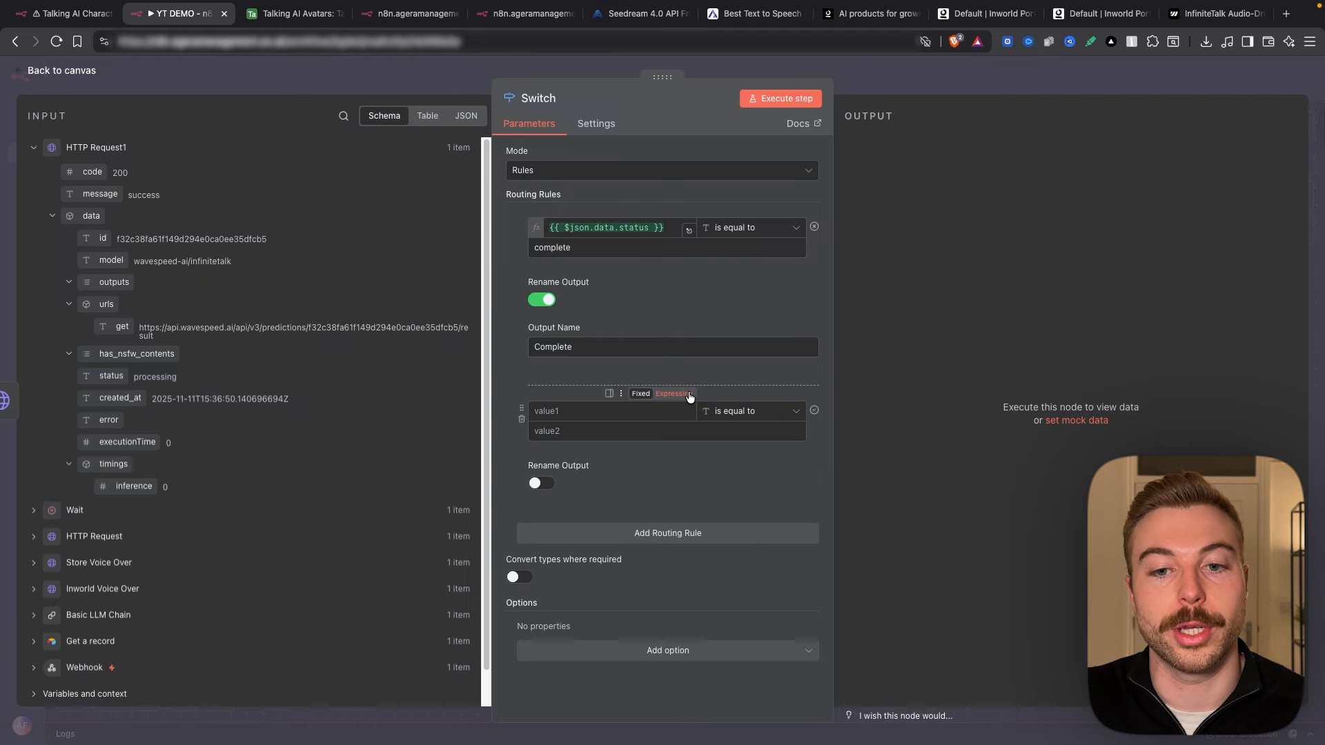
pyautogui.moveTo(111, 375); pyautogui.dragTo(576, 412)
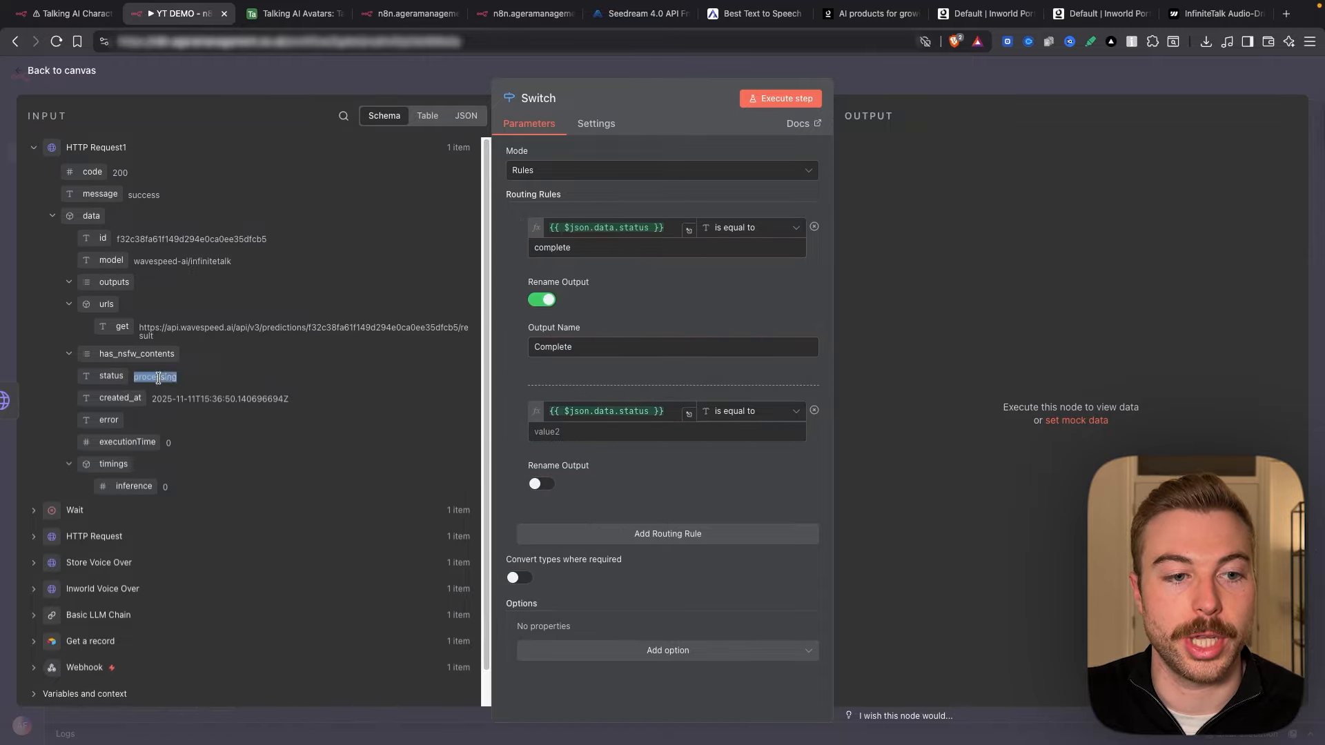
pyautogui.click(576, 426)
pyautogui.write('processing')
pyautogui.click(542, 483)
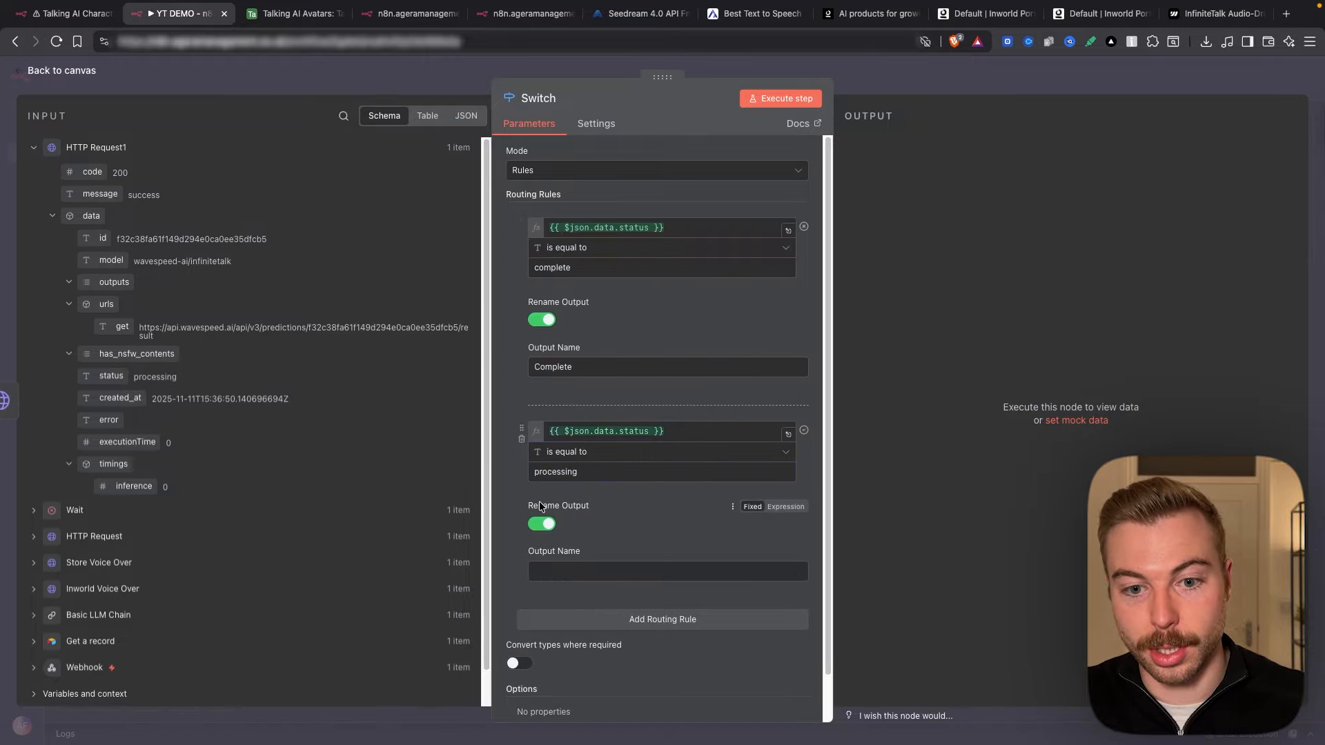
pyautogui.click(536, 567)
pyautogui.press('super+v')
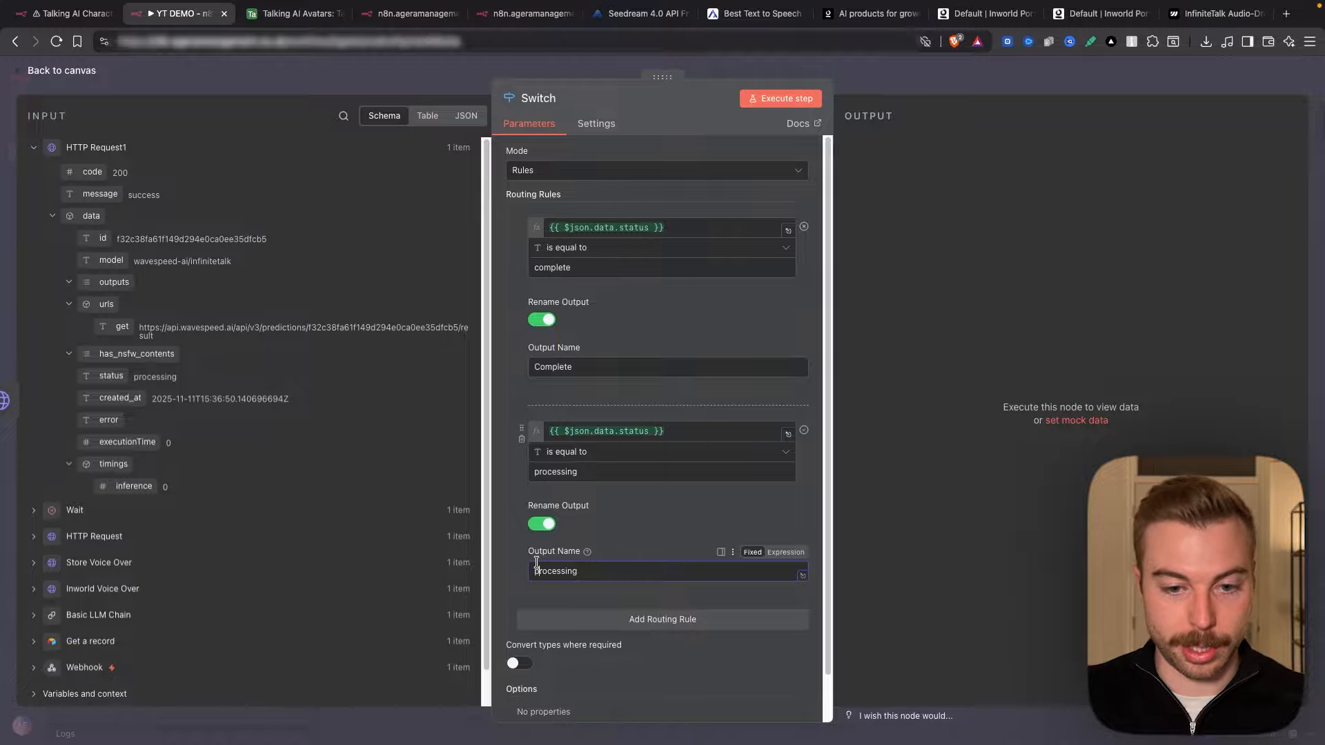
pyautogui.click(536, 570)
pyautogui.press('Delete')
pyautogui.write('P')
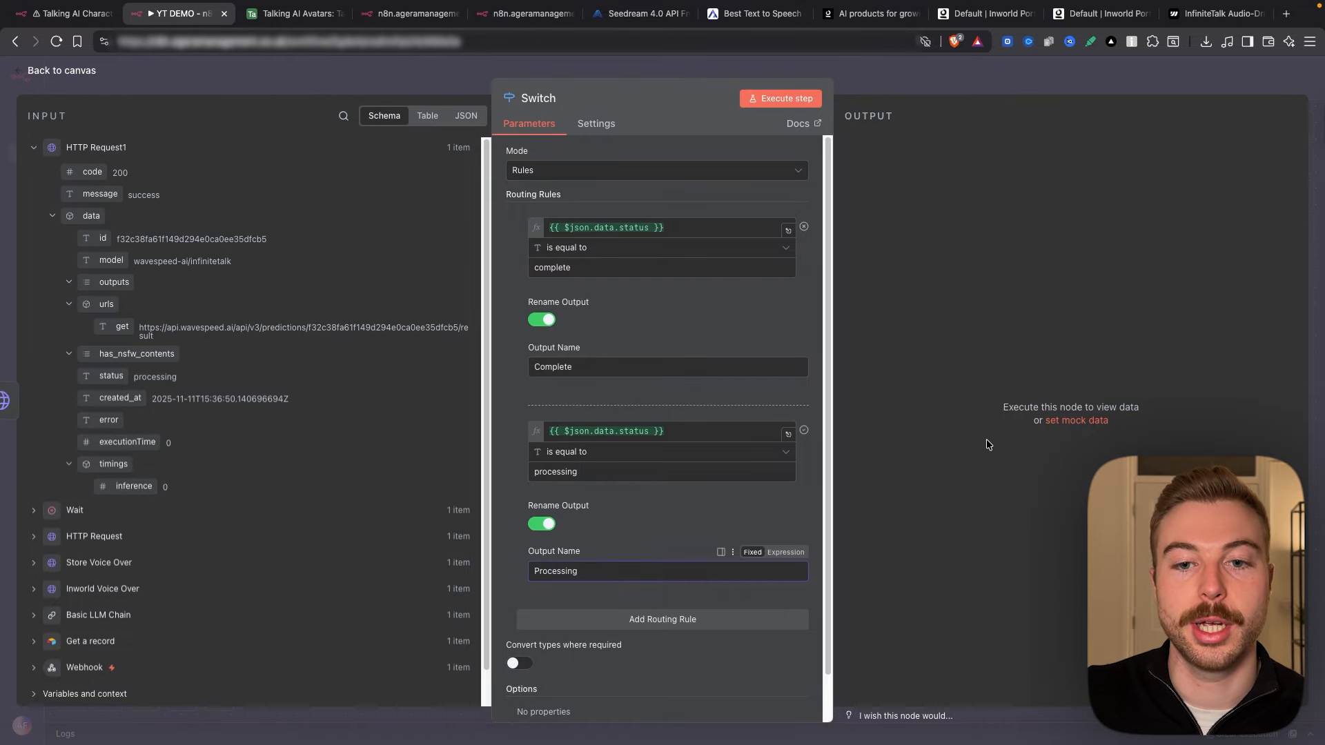
# Step: Set the Switch's Fallback Output to the Processing output
pyautogui.scroll(-1, 740, 552)
pyautogui.click(686, 696)
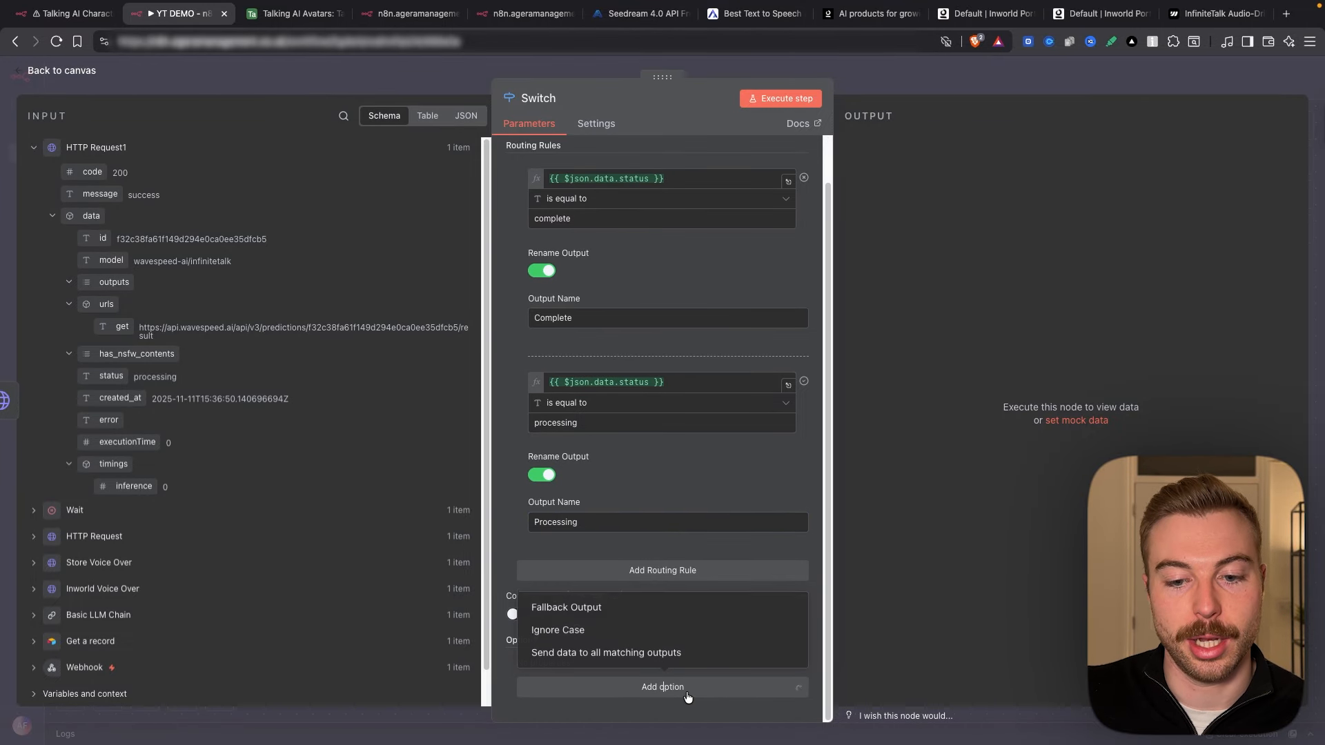
pyautogui.click(662, 612)
pyautogui.click(662, 657)
pyautogui.click(572, 616)
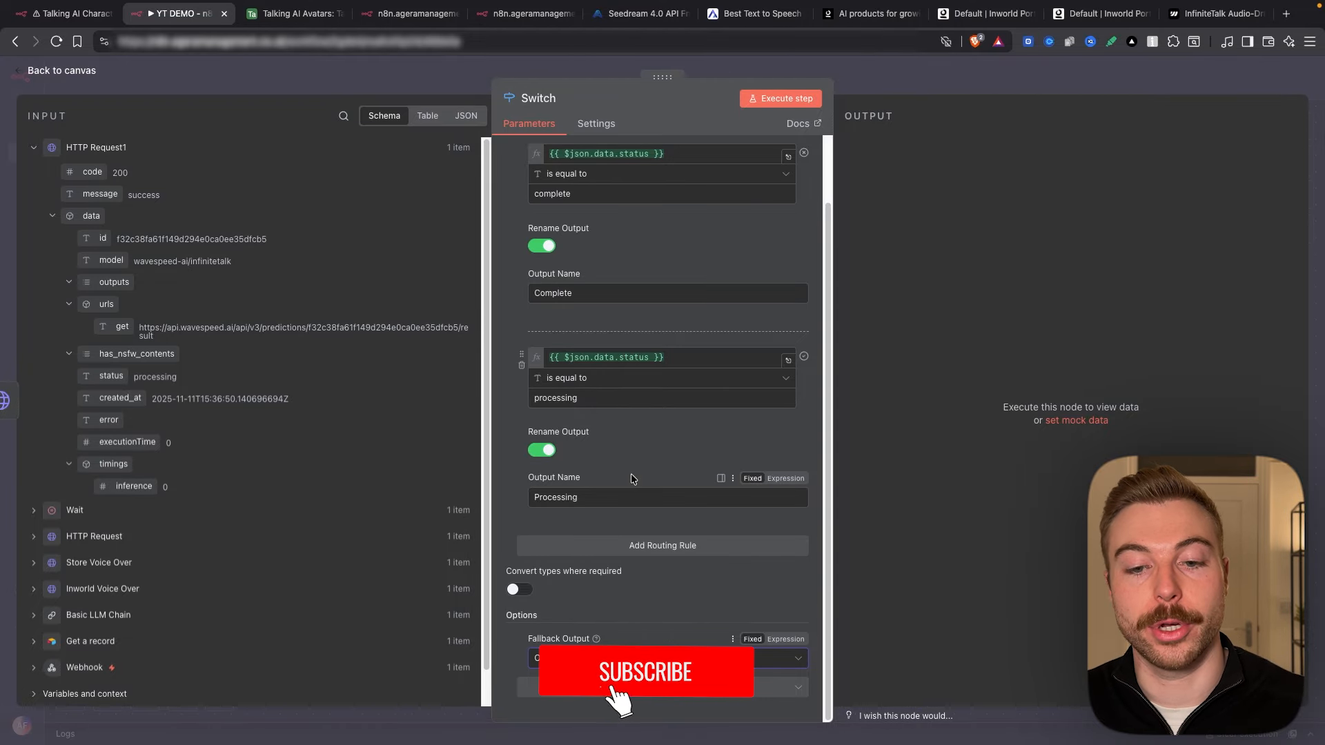
# Step: Connect the Switch's Processing output back into the Wait node
pyautogui.scroll(2, 644, 457)
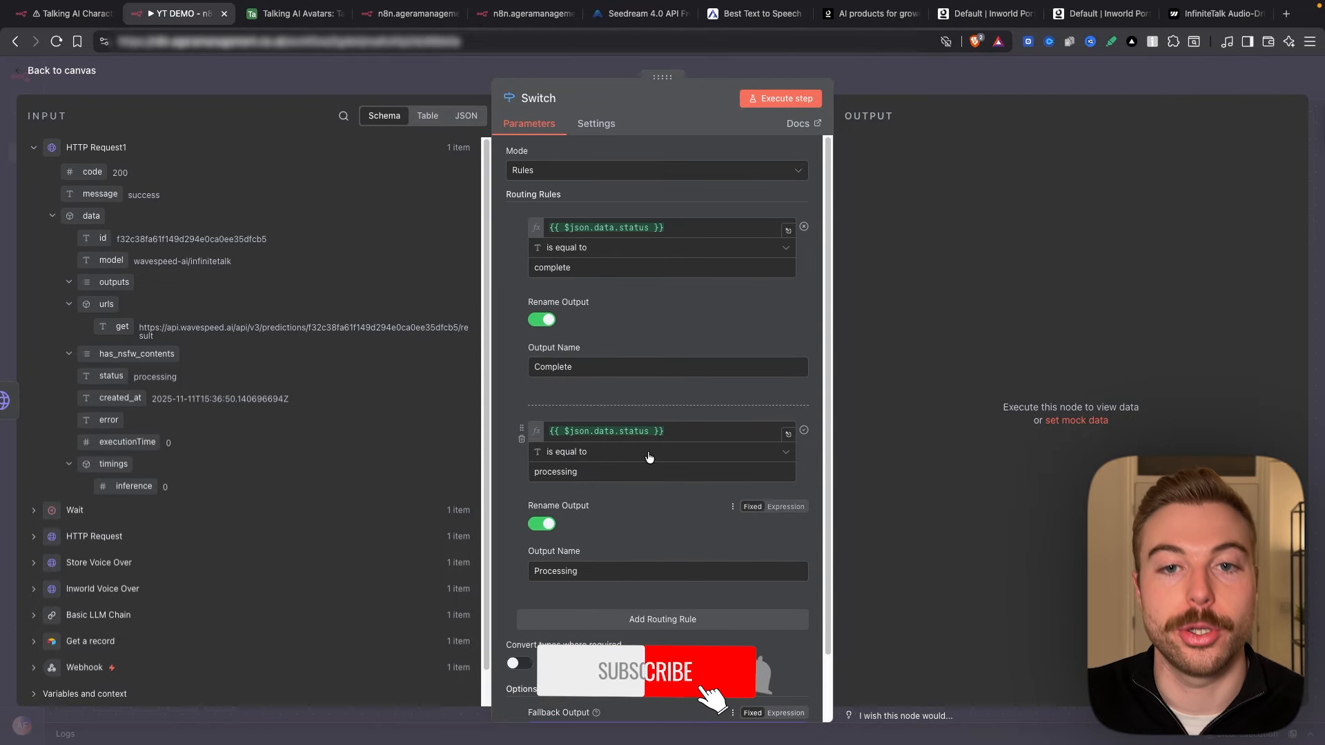
pyautogui.click(906, 89)
pyautogui.moveTo(981, 345); pyautogui.dragTo(420, 328)
pyautogui.moveTo(830, 328); pyautogui.dragTo(913, 328)
pyautogui.moveTo(618, 329); pyautogui.dragTo(700, 329)
pyautogui.moveTo(469, 328); pyautogui.dragTo(518, 329)
# Step: Check HTTP Request1 shows processing, then add an HTTP Request on the Complete output in Step 4
pyautogui.doubleClick(729, 360)
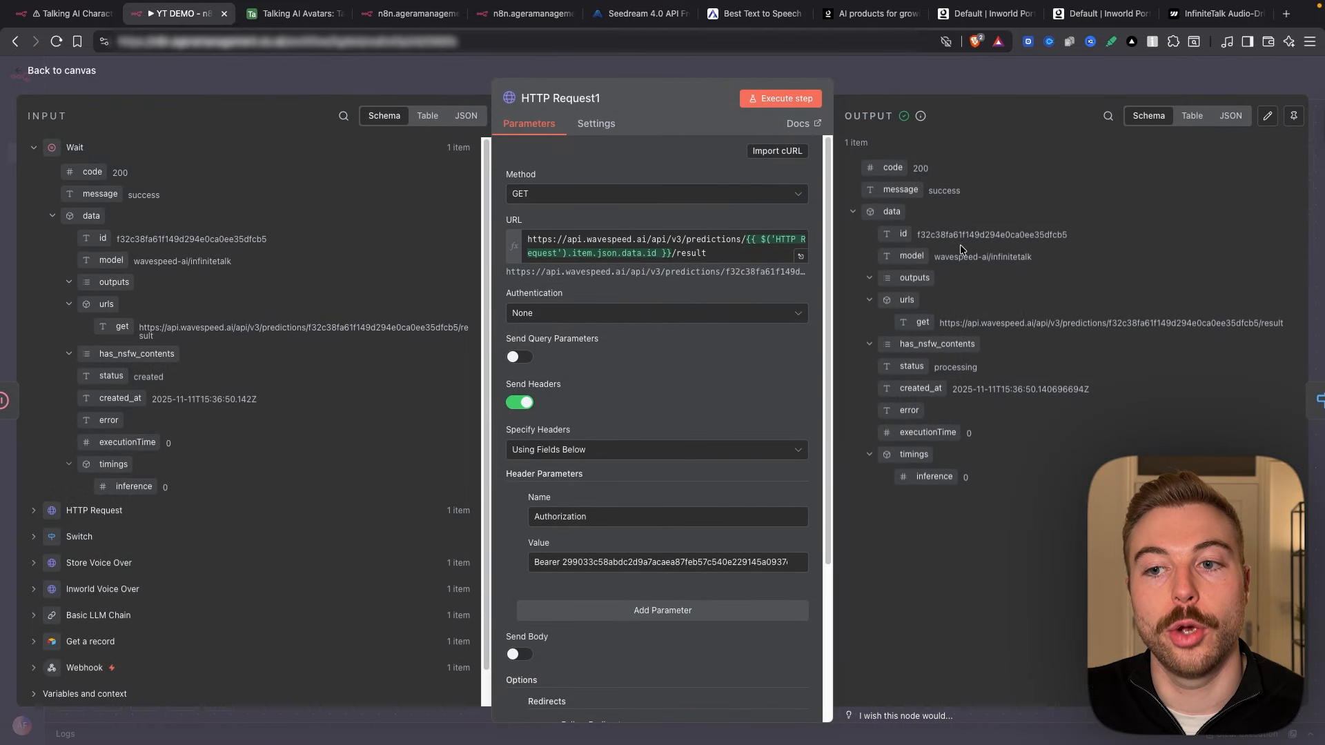
pyautogui.moveTo(980, 368); pyautogui.dragTo(934, 366)
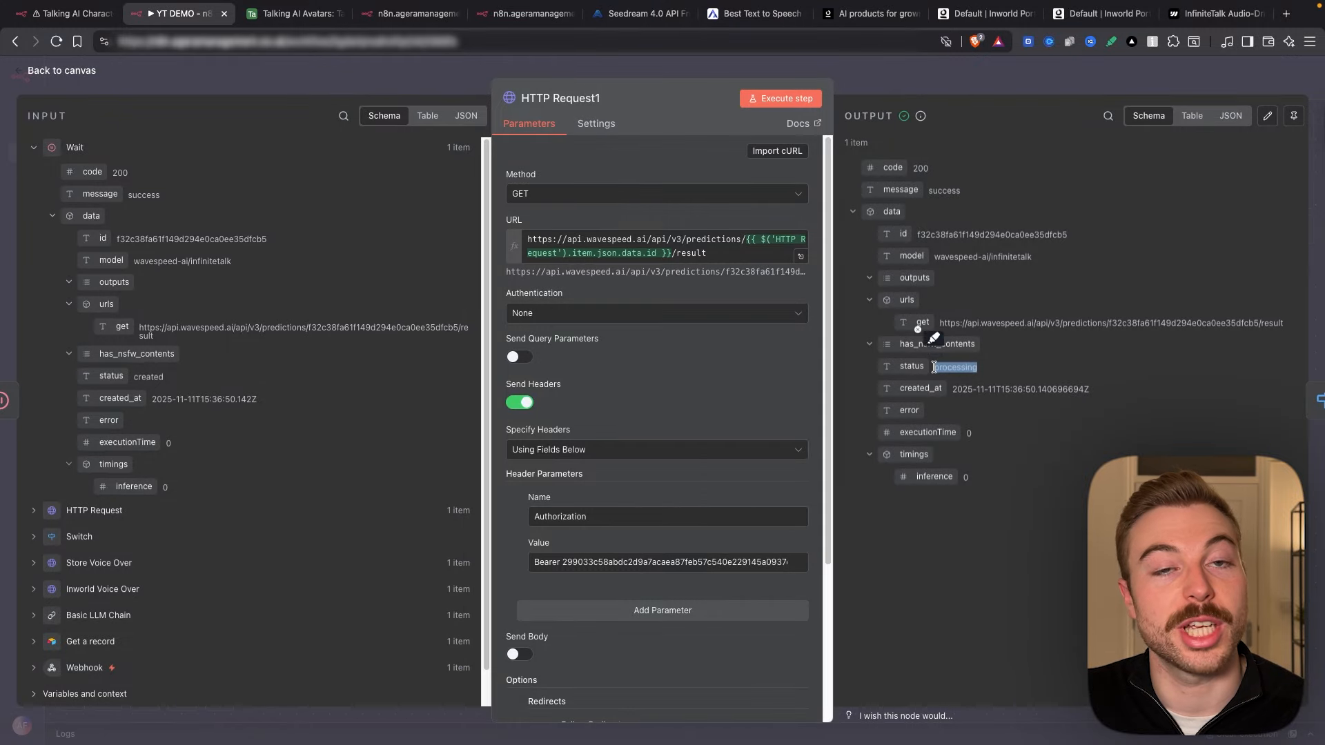
pyautogui.press('Escape')
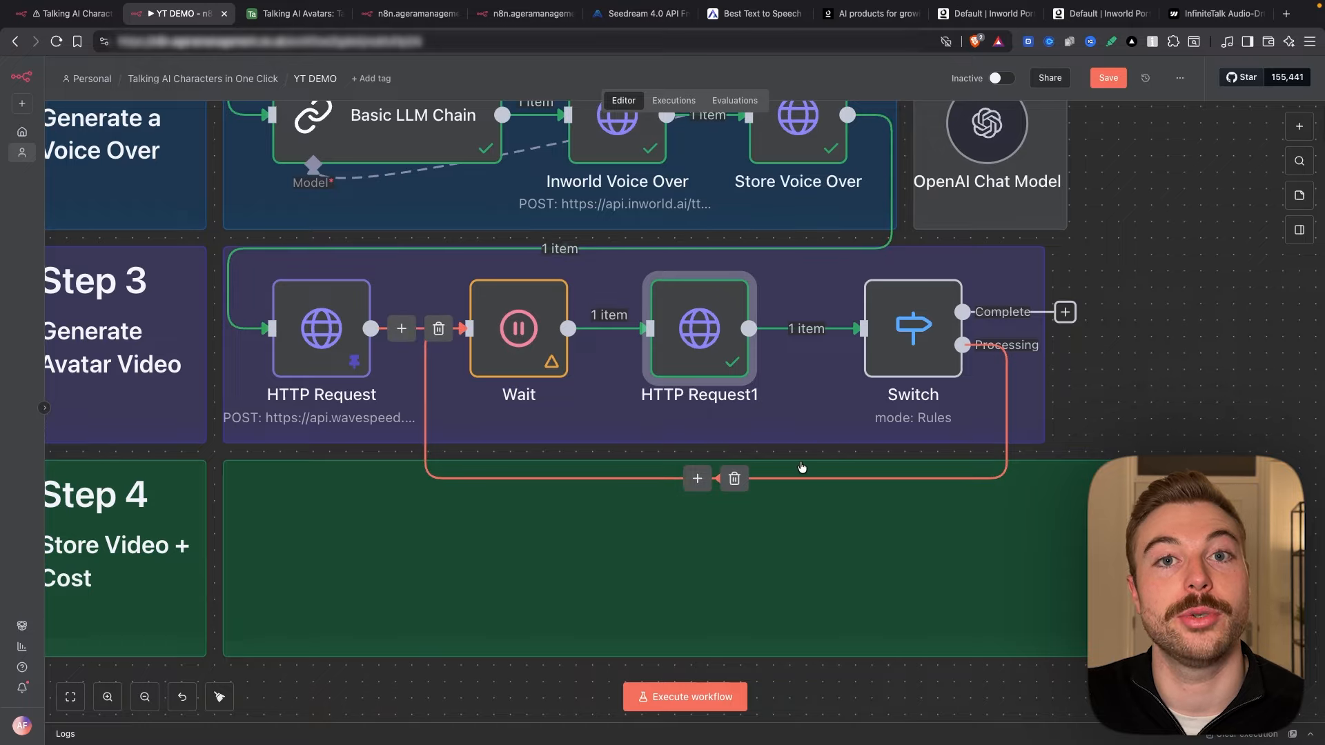
pyautogui.moveTo(1064, 312); pyautogui.dragTo(289, 586)
pyautogui.write('http')
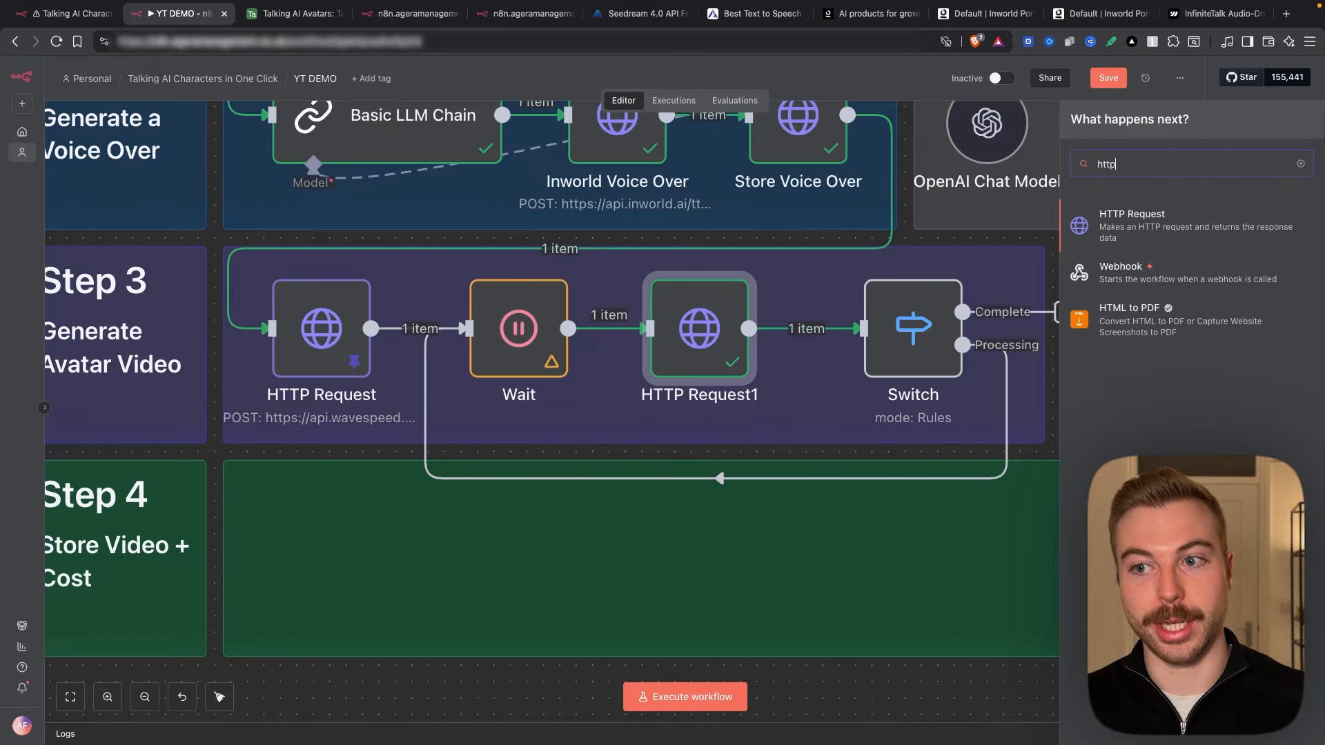
pyautogui.press('Return')
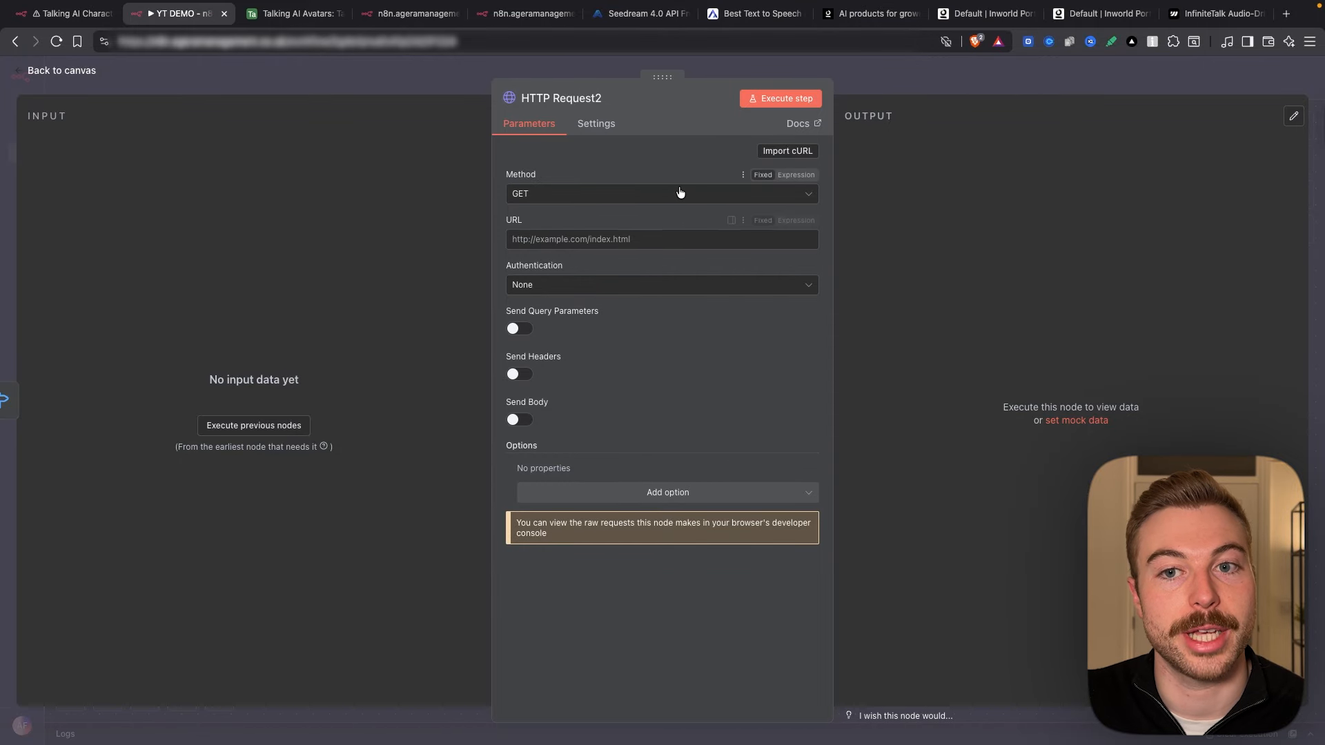
pyautogui.click(666, 231)
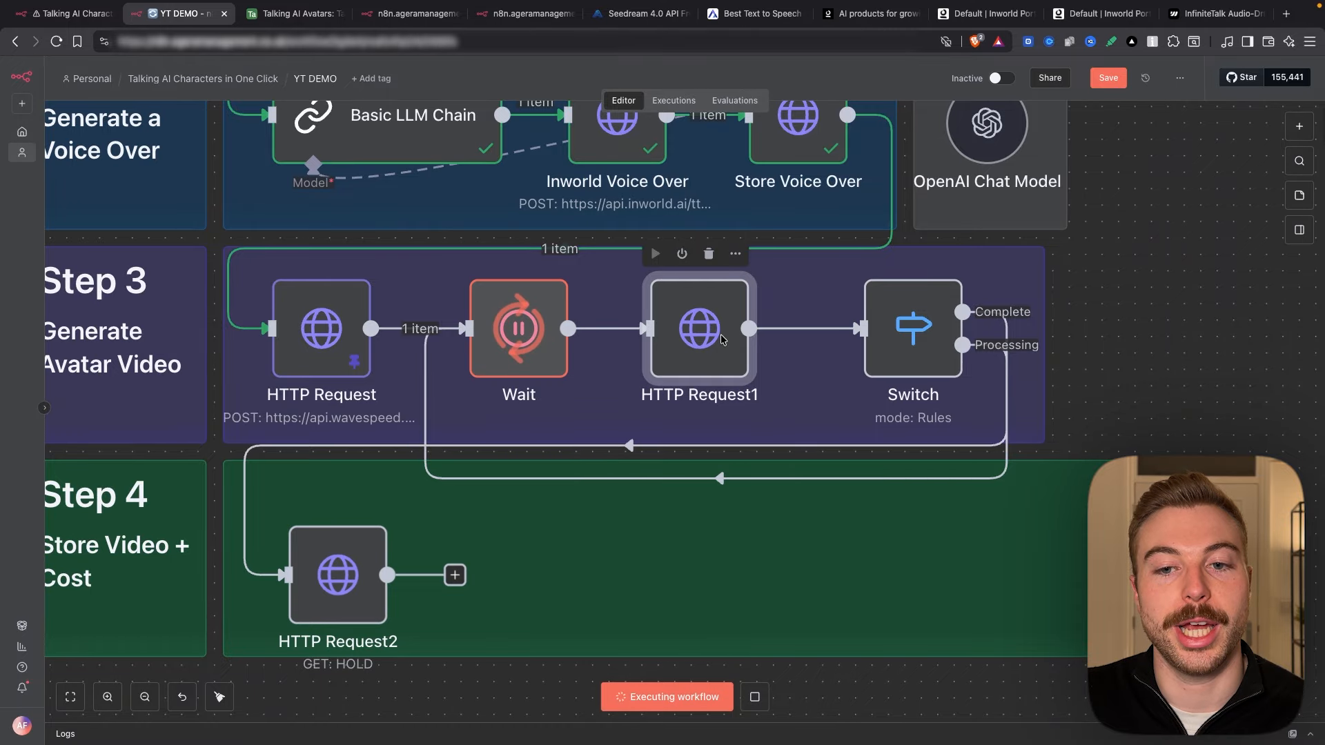
# Step: Copy the finished video URL from HTTP Request1 and rename the new node Download Video
pyautogui.doubleClick(701, 331)
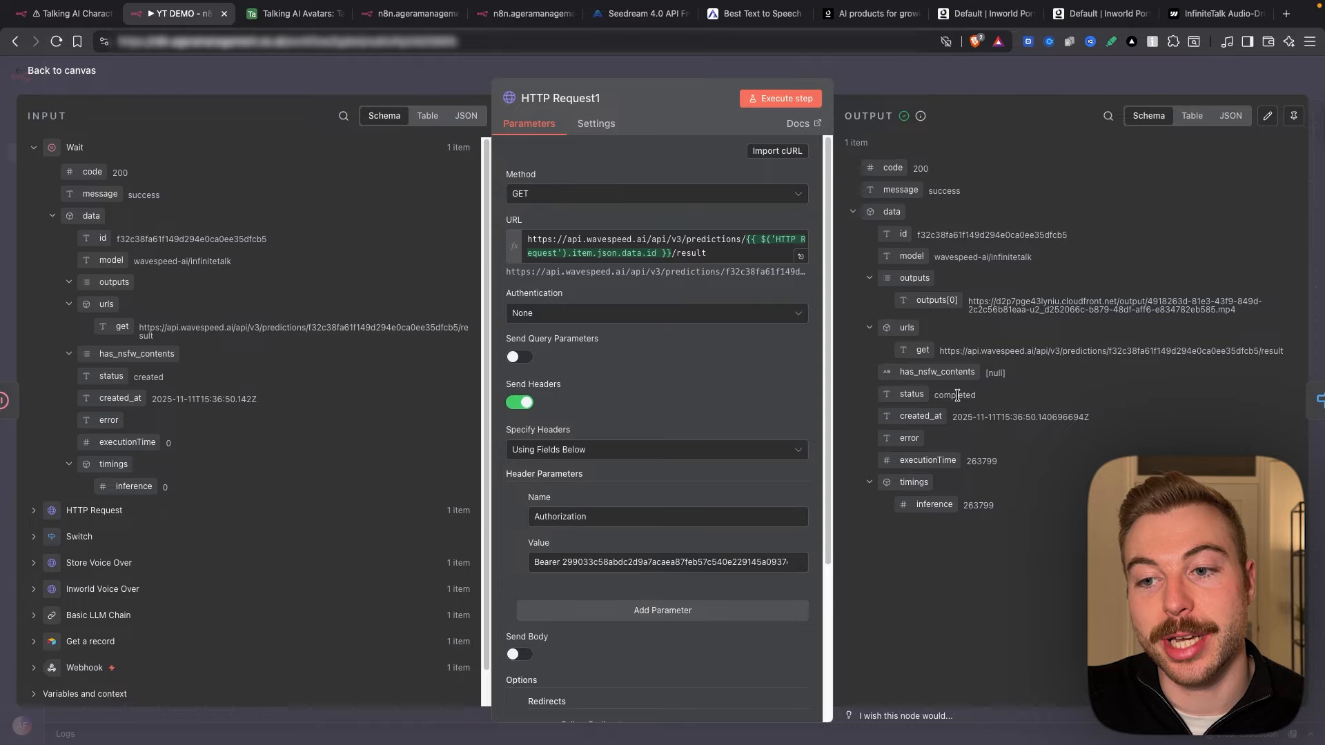
pyautogui.moveTo(968, 302); pyautogui.dragTo(1273, 316)
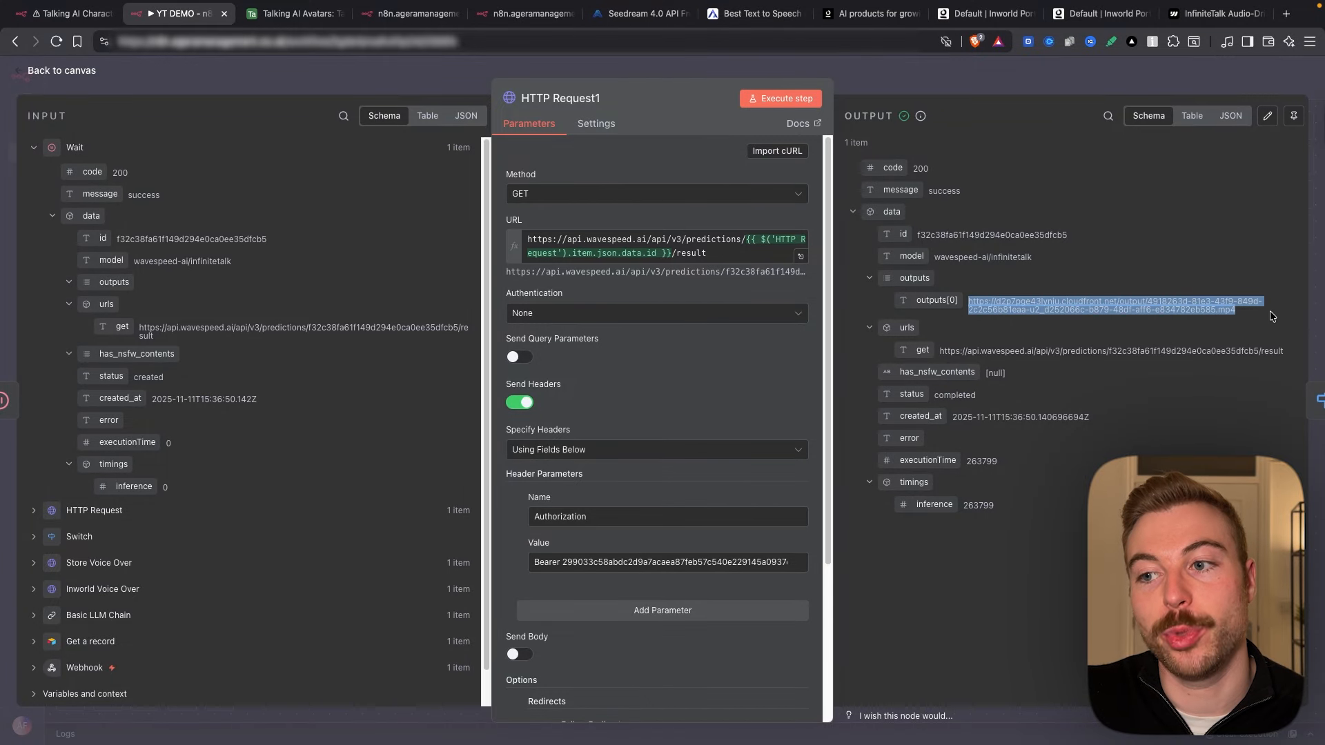
pyautogui.click(971, 86)
pyautogui.moveTo(338, 578)
pyautogui.mouseDown()
pyautogui.moveTo(337, 546)
pyautogui.moveTo(337, 561)
pyautogui.mouseUp()
pyautogui.press('space')
pyautogui.write('Download Video')
pyautogui.press('Return')
# Step: Change the Switch rule value from complete to completed, rerun it, then open Download Video
pyautogui.rightClick(926, 343)
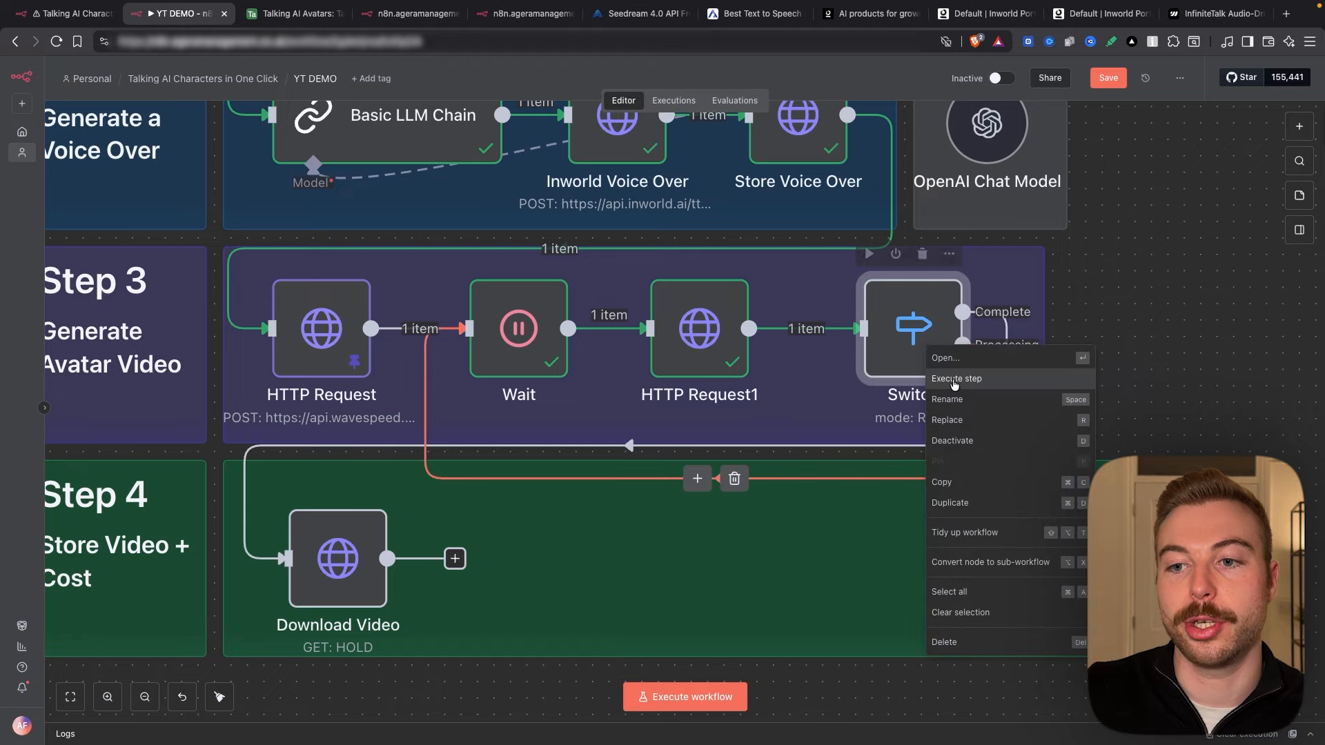
pyautogui.click(955, 382)
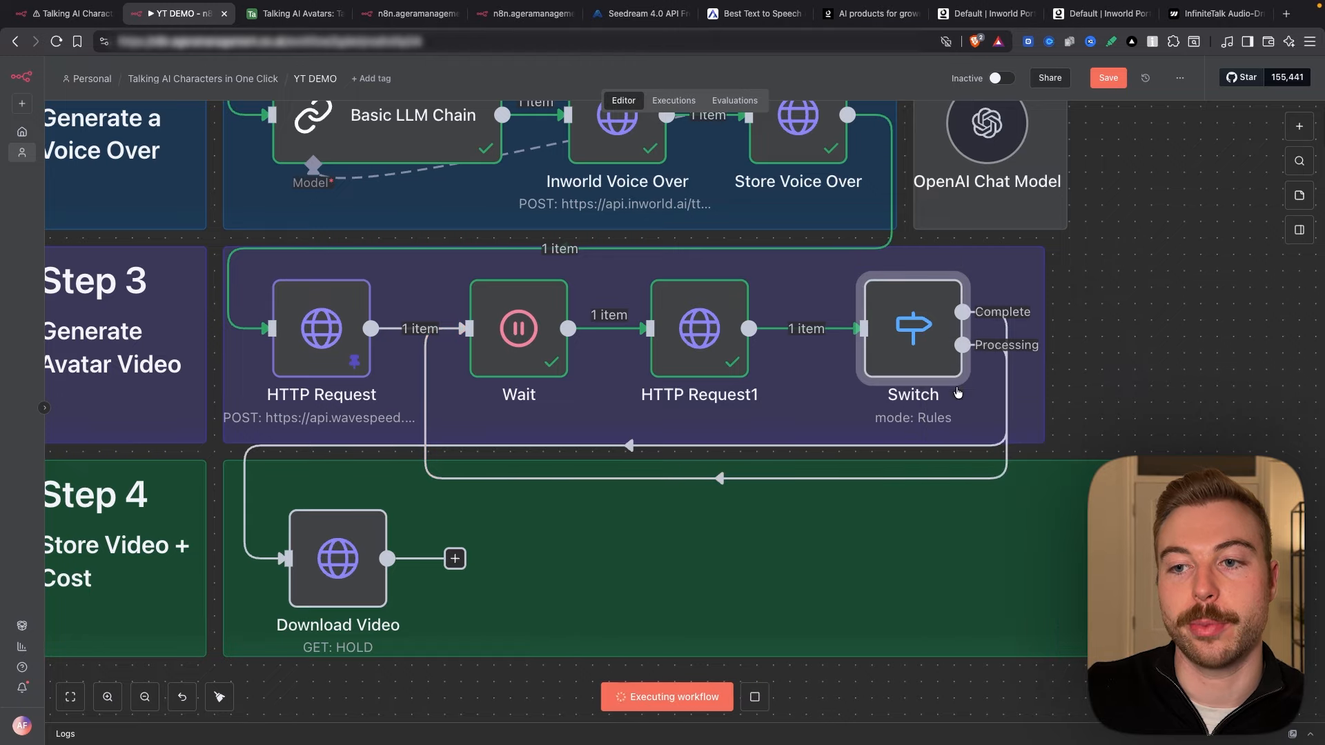
pyautogui.doubleClick(891, 328)
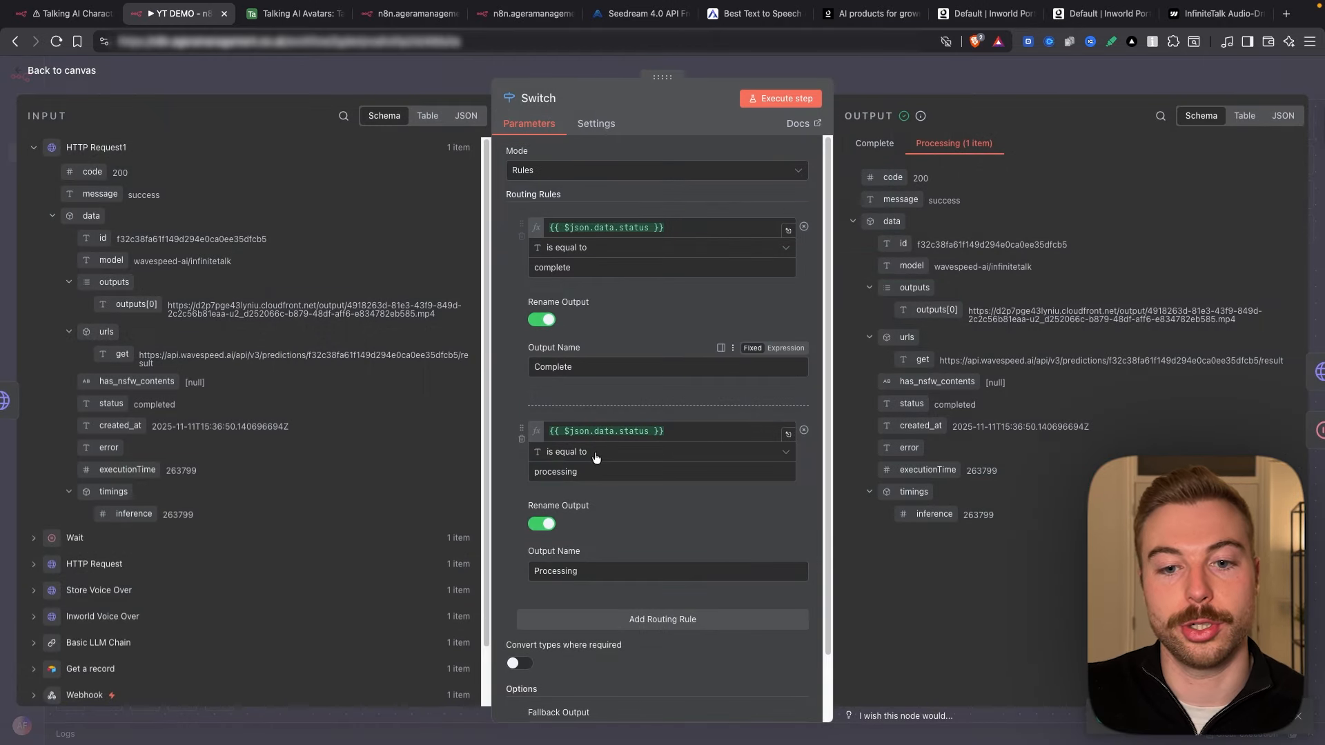
pyautogui.doubleClick(147, 405)
pyautogui.press('super+c')
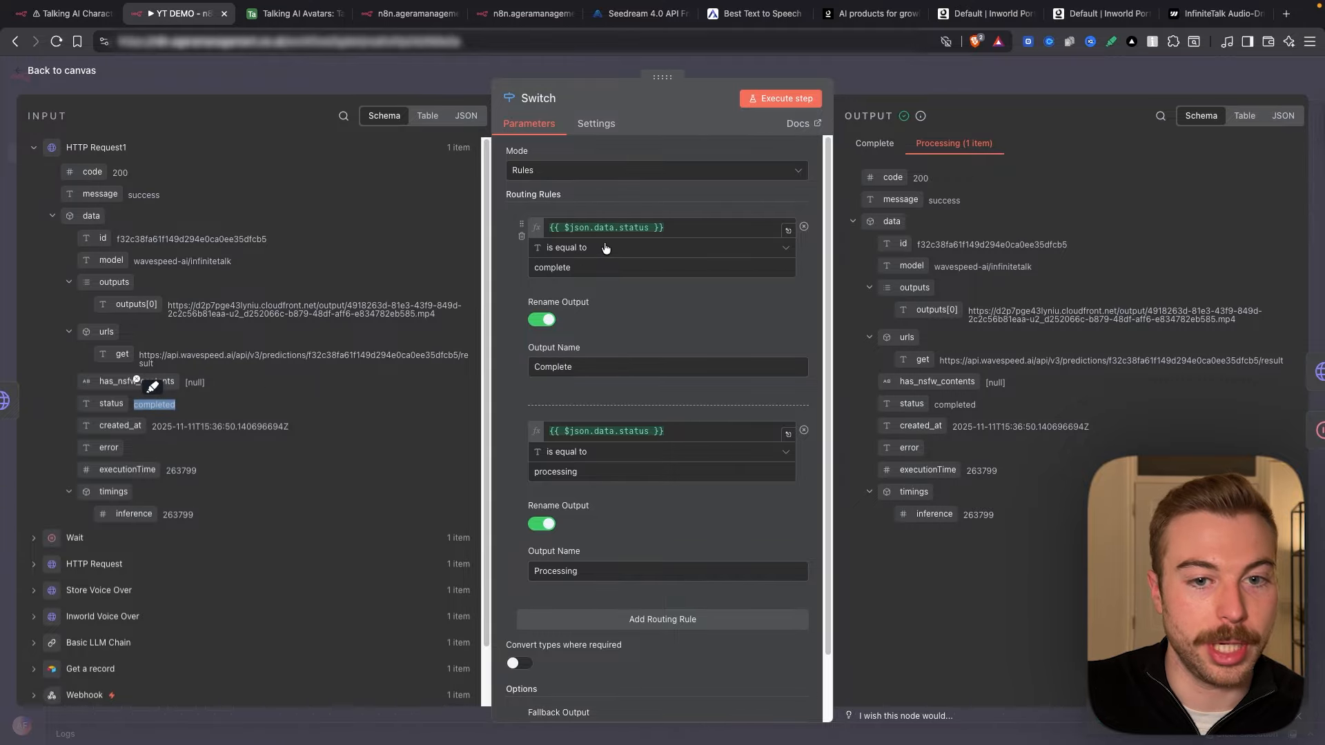
pyautogui.doubleClick(547, 269)
pyautogui.press('super+v')
pyautogui.click(747, 101)
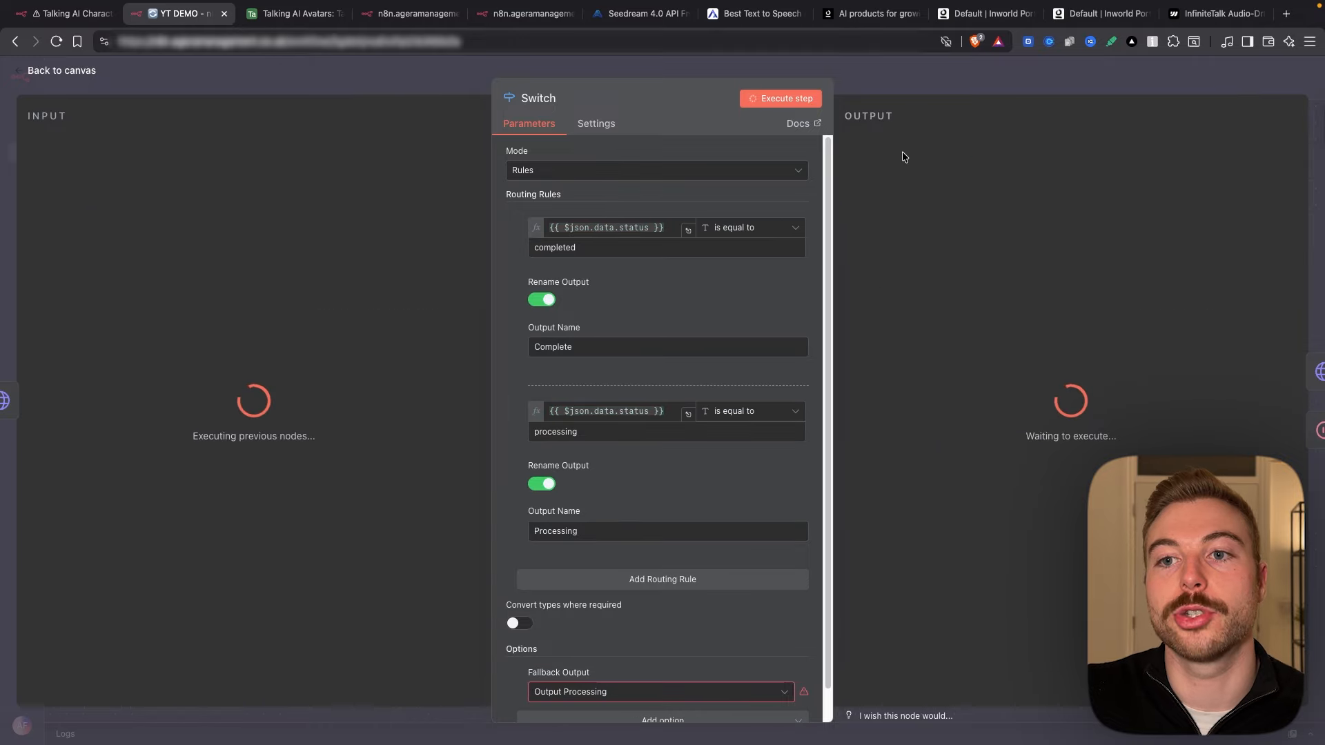
pyautogui.click(912, 86)
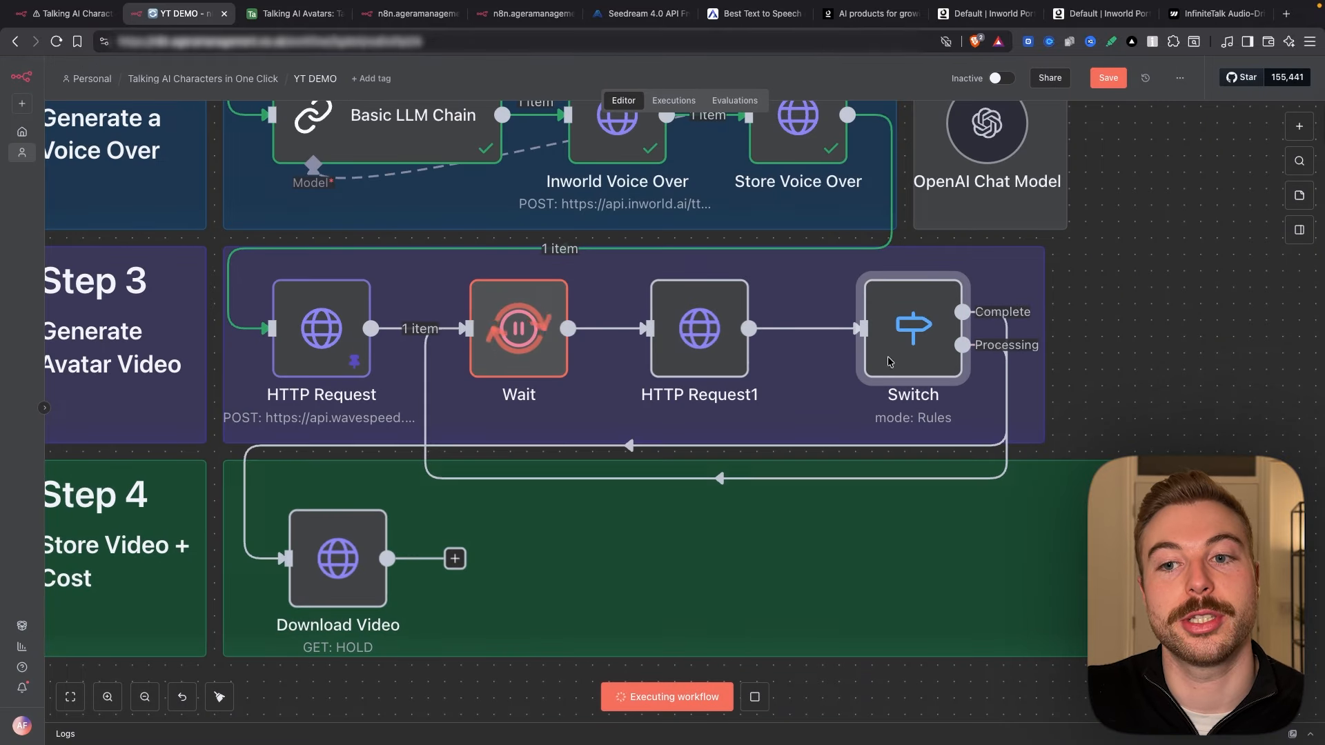
pyautogui.moveTo(317, 550); pyautogui.dragTo(318, 535)
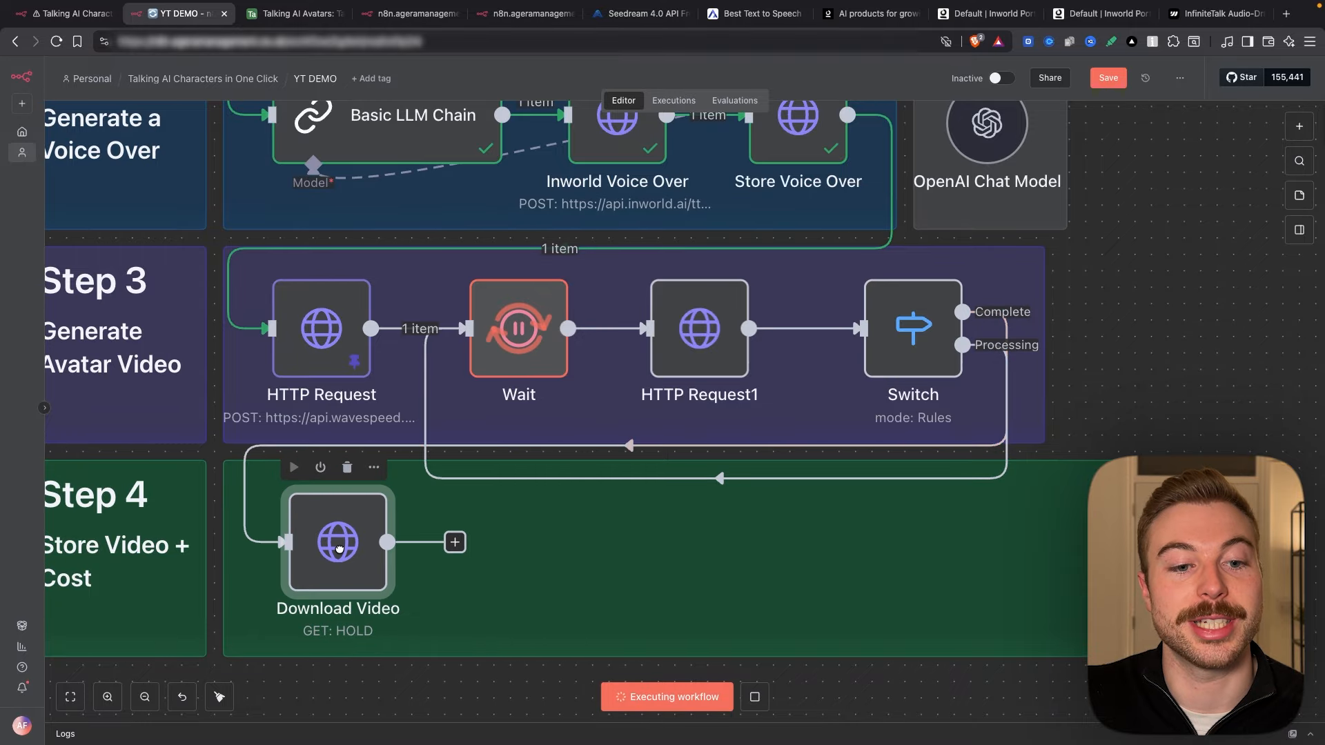
pyautogui.doubleClick(338, 554)
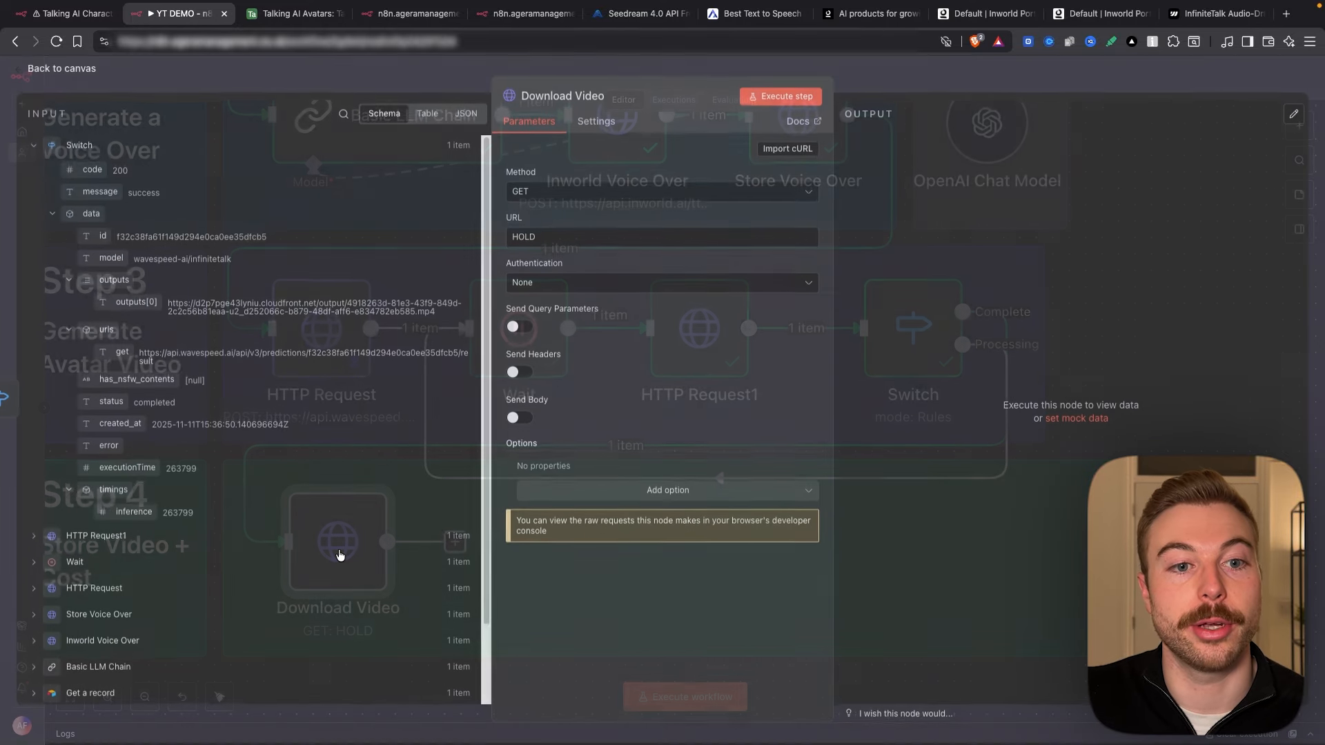
# Step: Point Download Video's URL at data.outputs[0], run it, and preview the downloaded mp4
pyautogui.moveTo(132, 304); pyautogui.dragTo(514, 242)
pyautogui.press('BackSpace')
pyautogui.click(780, 97)
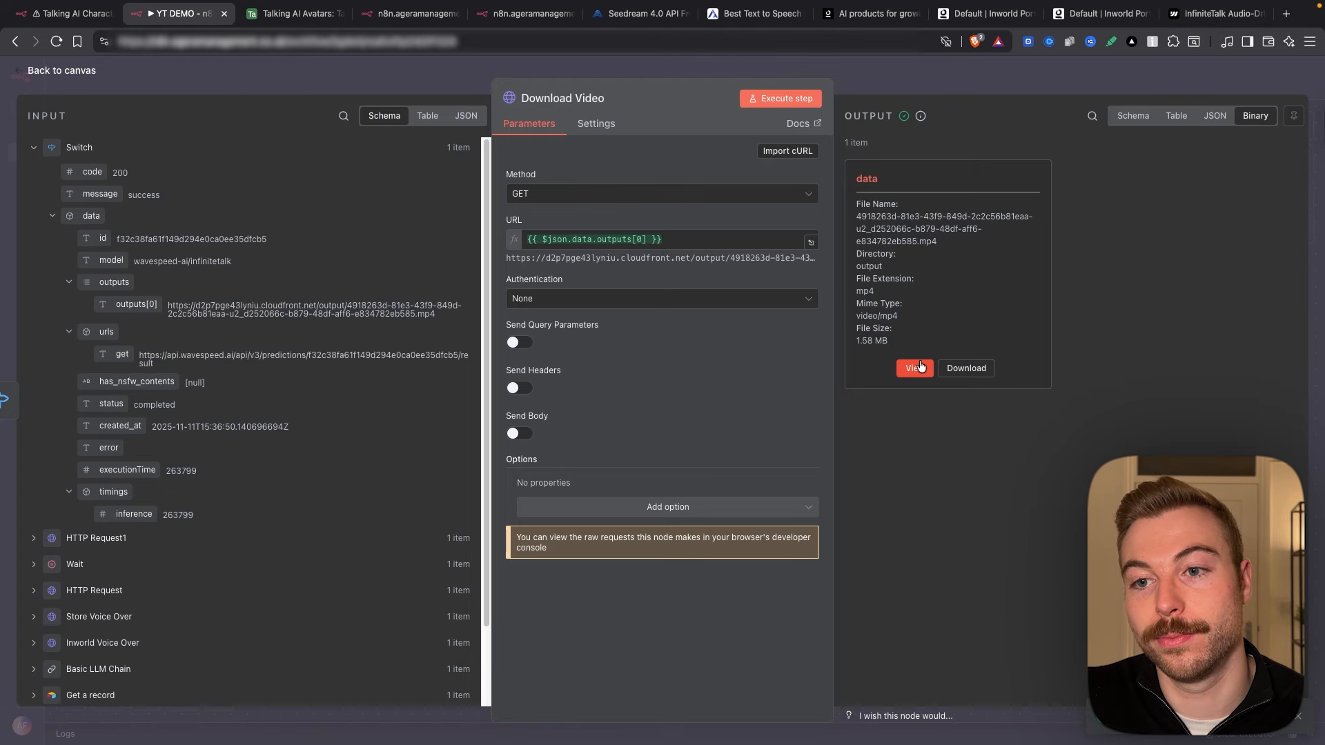
pyautogui.click(917, 367)
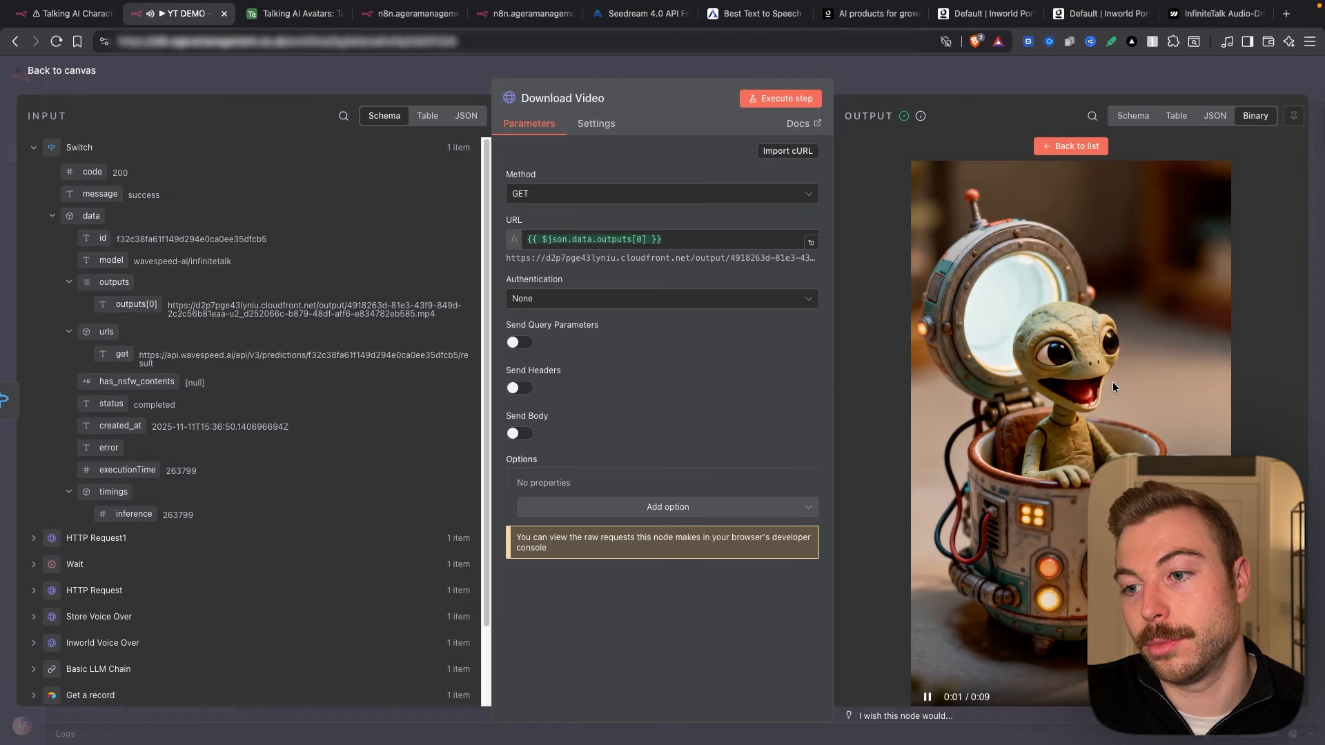
pyautogui.press('Escape')
pyautogui.rightClick(788, 138)
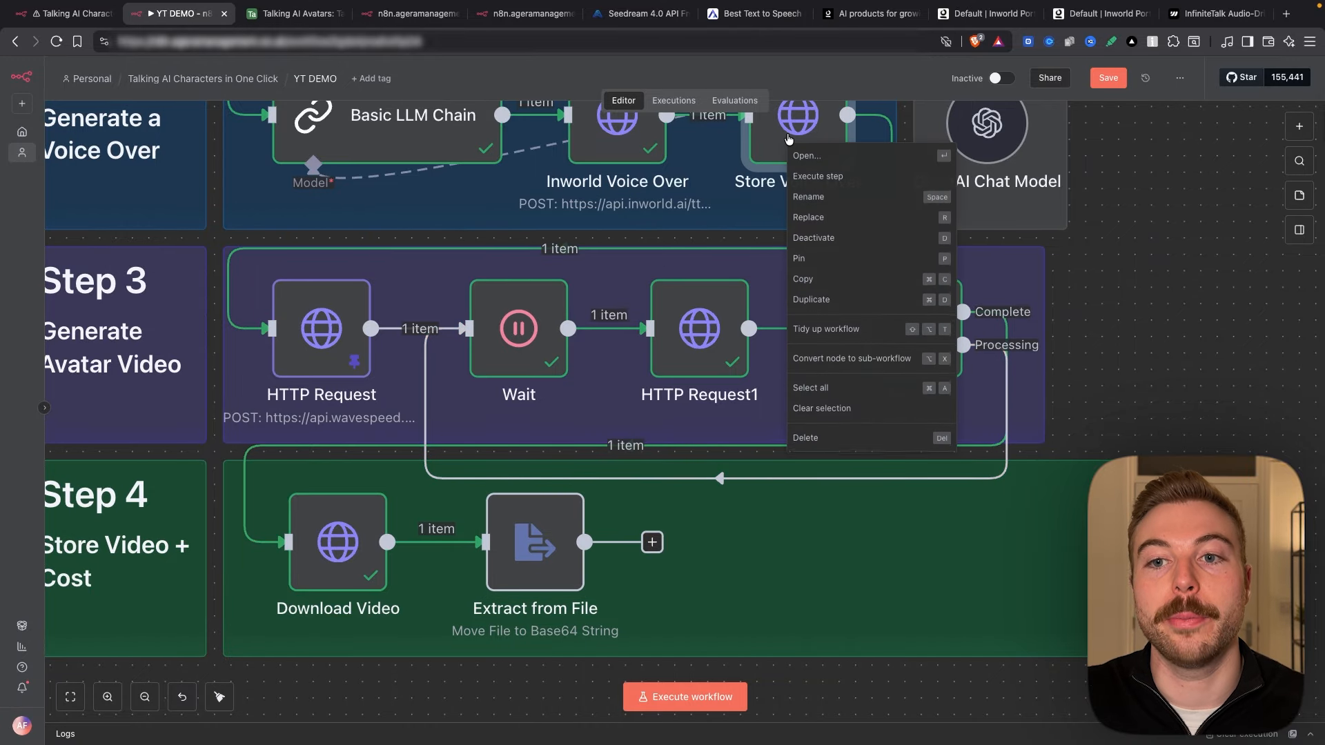
# Step: Duplicate Store Voice Over after Extract from File and set its URL field to Avatar%20Video
pyautogui.click(811, 299)
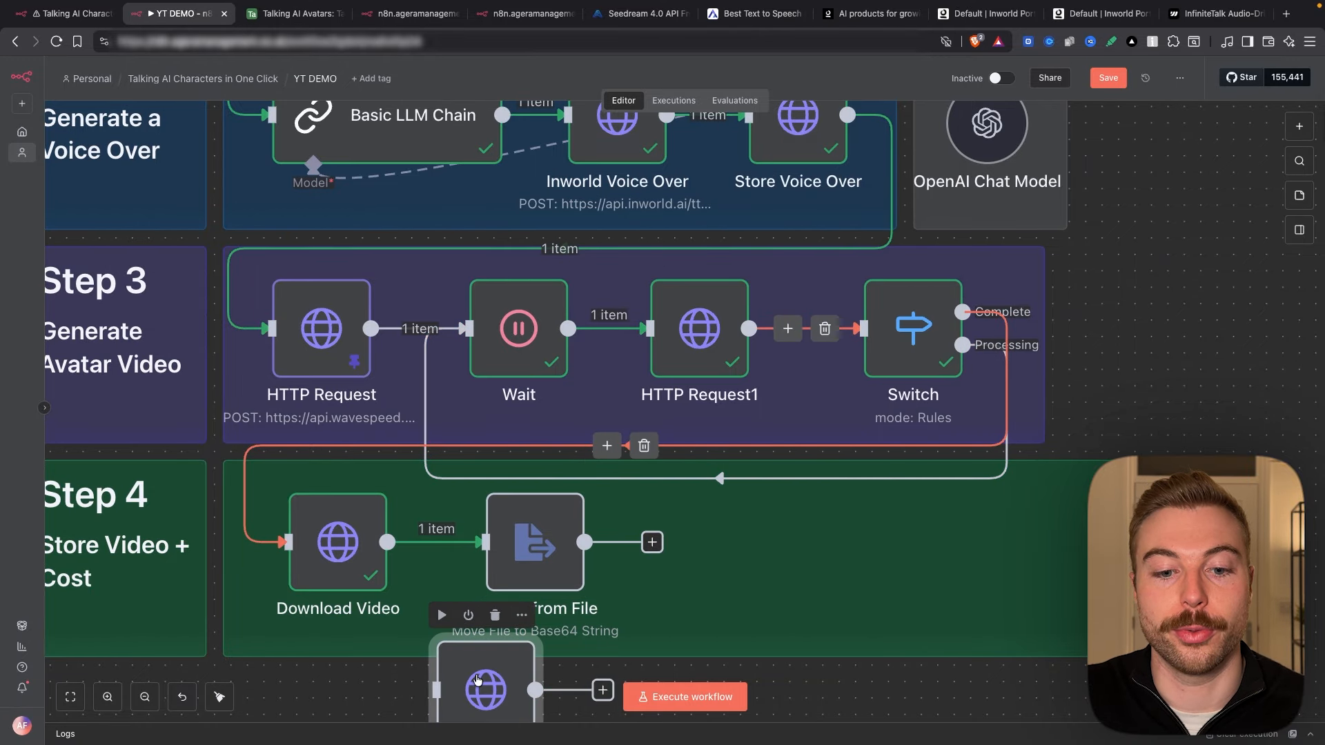
pyautogui.moveTo(478, 680); pyautogui.dragTo(708, 531)
pyautogui.moveTo(592, 536); pyautogui.dragTo(668, 537)
pyautogui.doubleClick(716, 542)
pyautogui.doubleClick(717, 253)
pyautogui.write('Avatar%20Video/uploadAttachment')
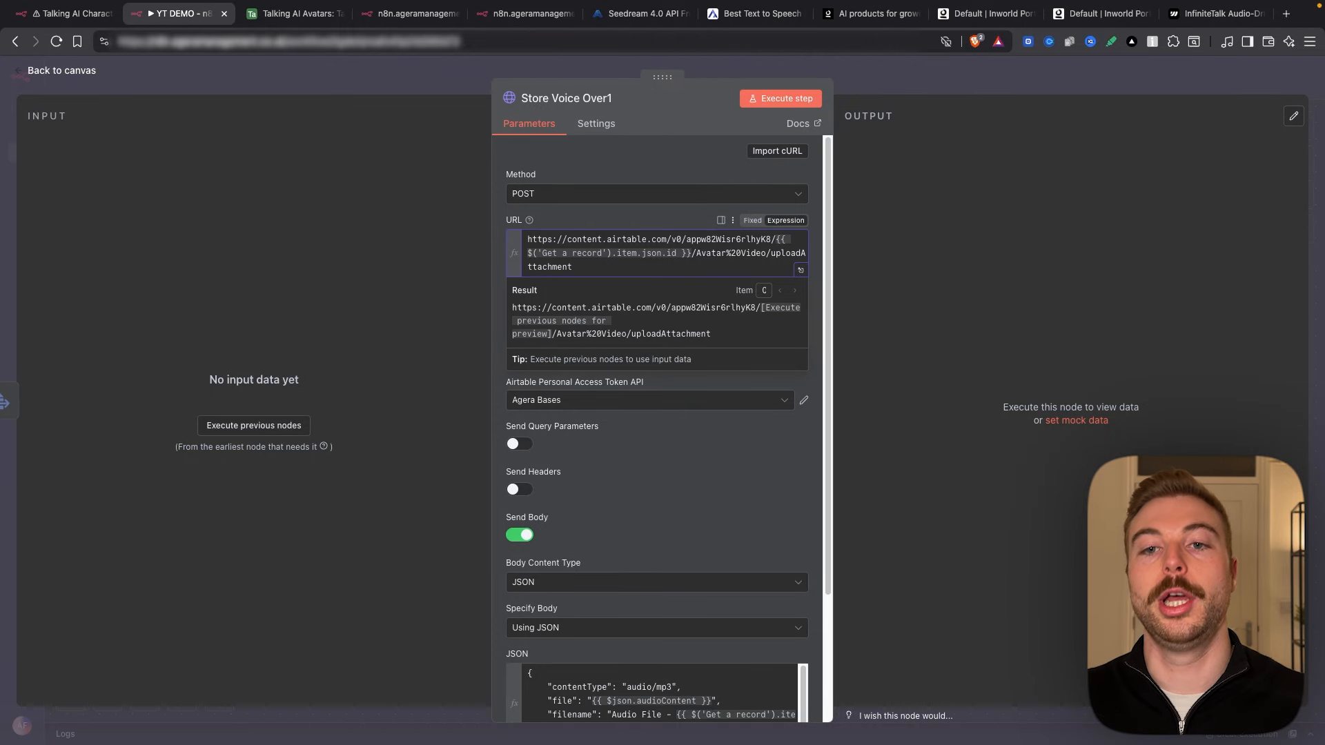
# Step: Run the workflow through Extract from File so the upload step has input data
pyautogui.click(286, 13)
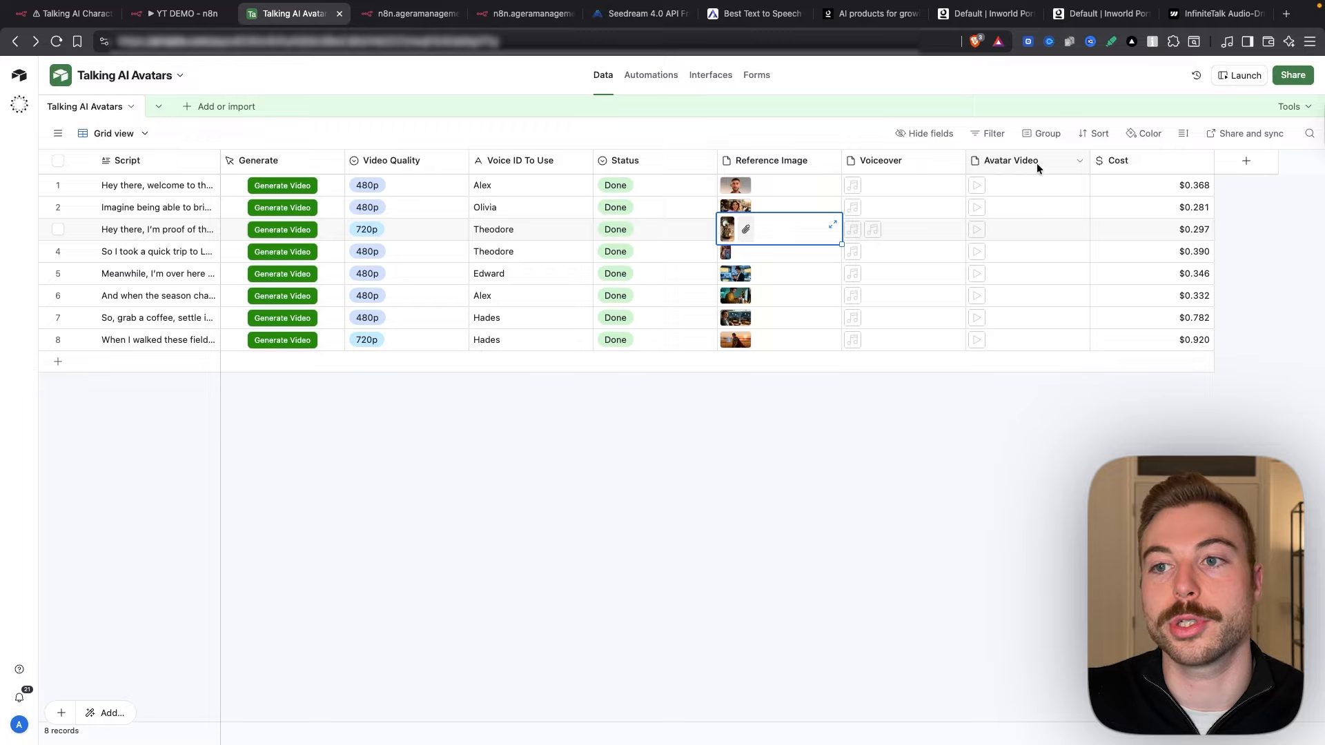
pyautogui.hotkey('ctrl', 'shift', 'Tab')
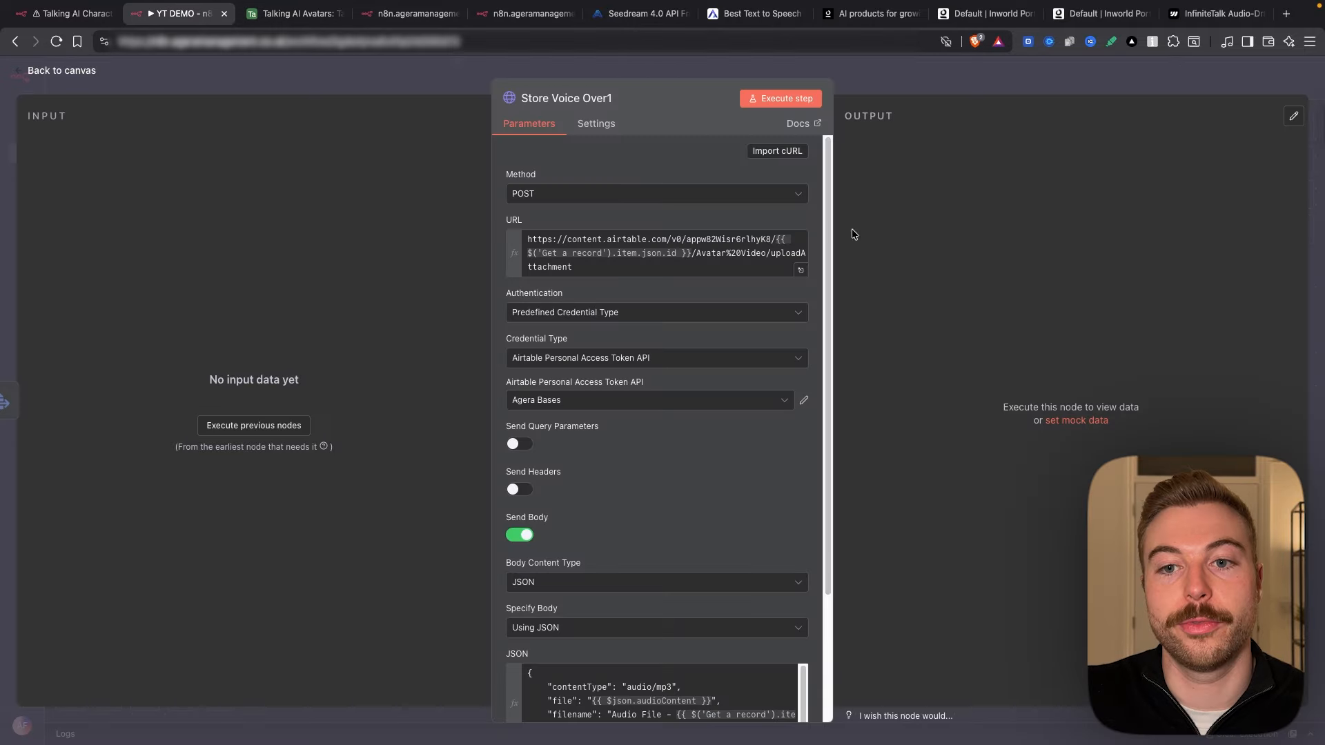
pyautogui.scroll(-3, 725, 363)
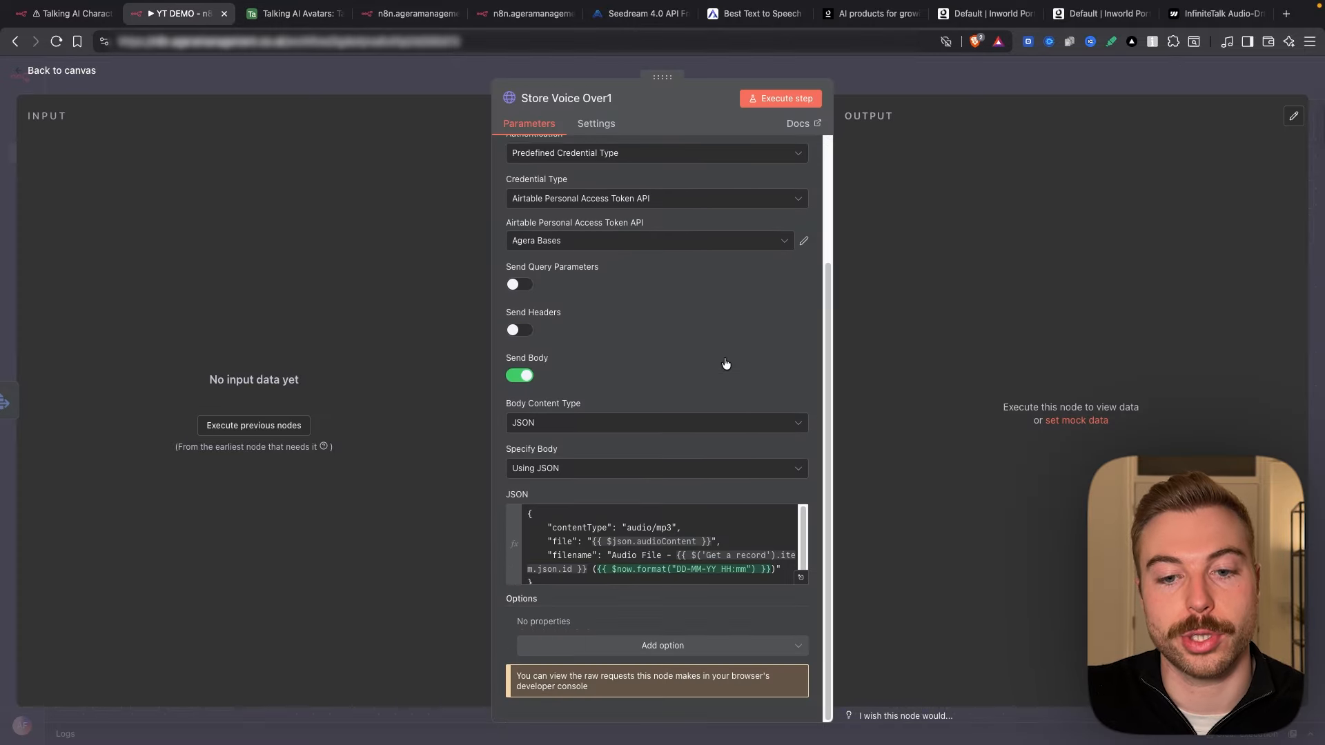
pyautogui.click(638, 527)
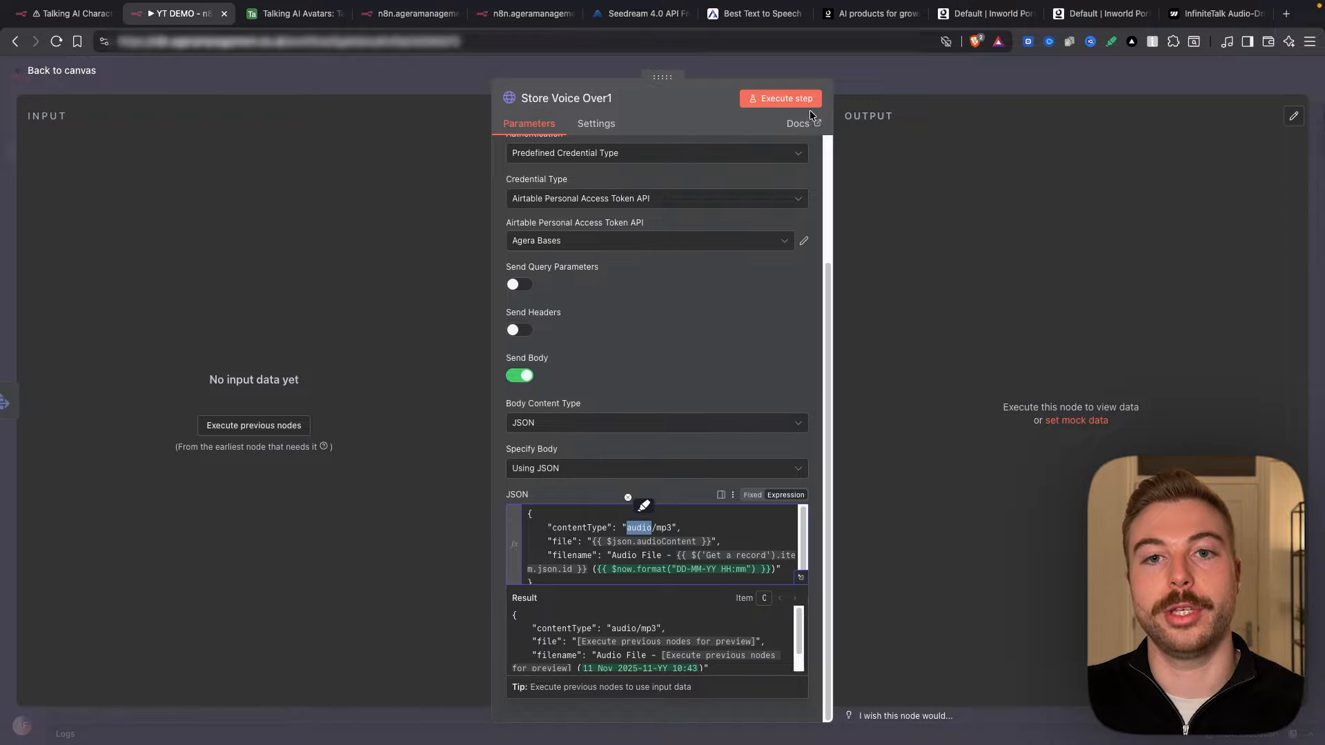
pyautogui.press('Escape')
pyautogui.rightClick(510, 551)
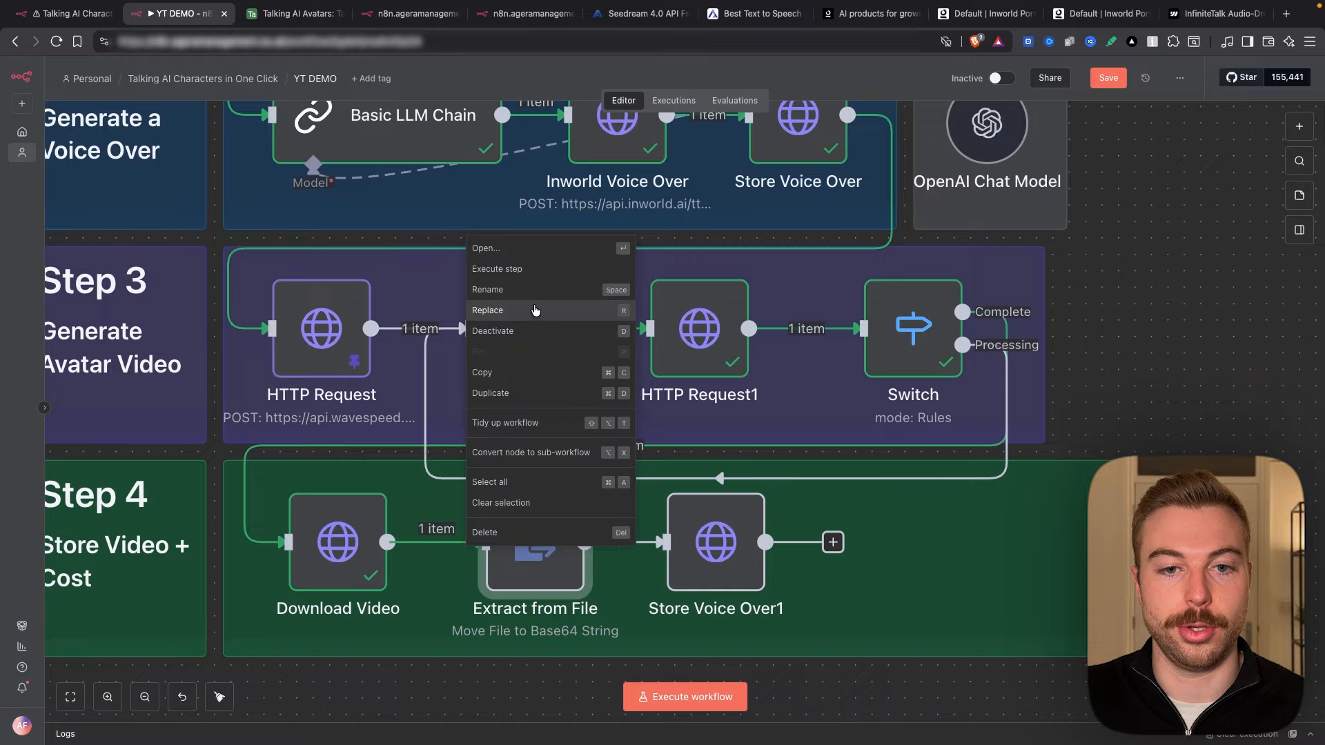
pyautogui.click(539, 271)
pyautogui.doubleClick(338, 541)
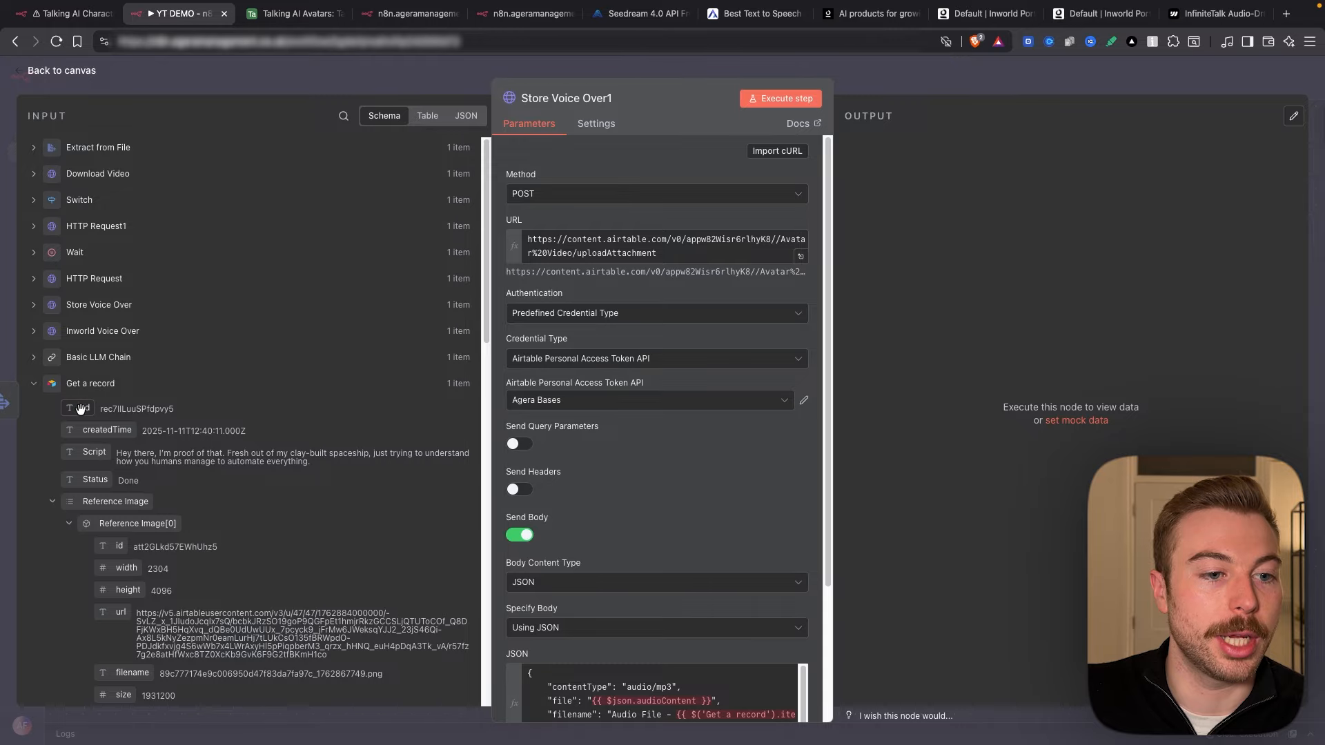
# Step: Add the record id to the upload URL and change contentType to video/mp4
pyautogui.moveTo(86, 409); pyautogui.dragTo(773, 240)
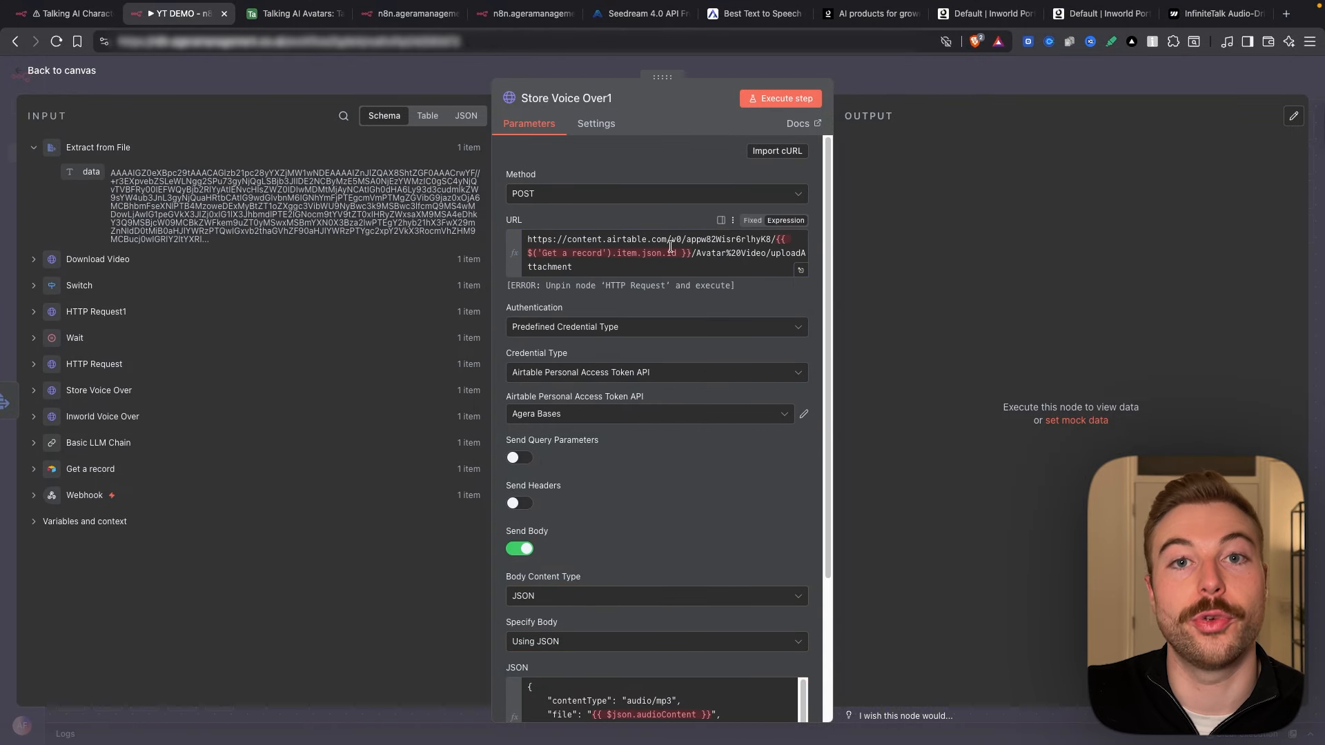
pyautogui.scroll(-3, 689, 309)
pyautogui.doubleClick(638, 506)
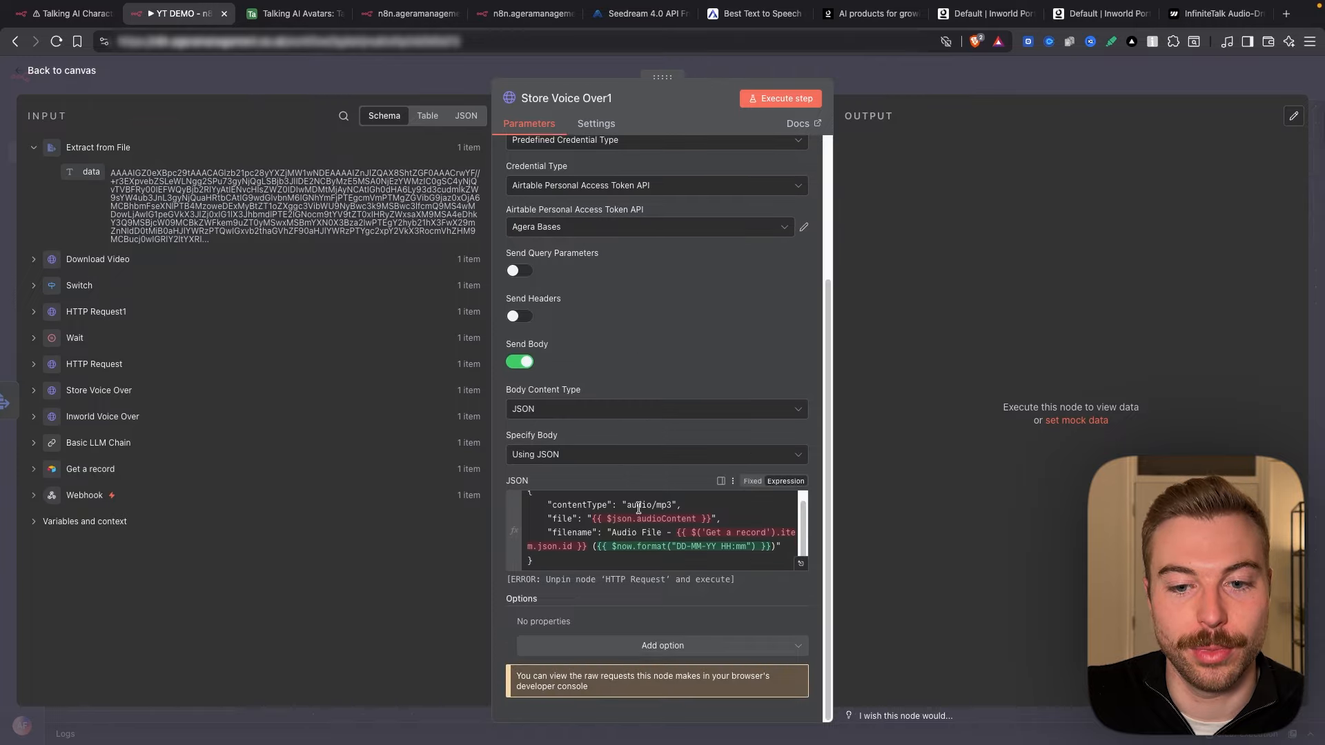
pyautogui.write('video')
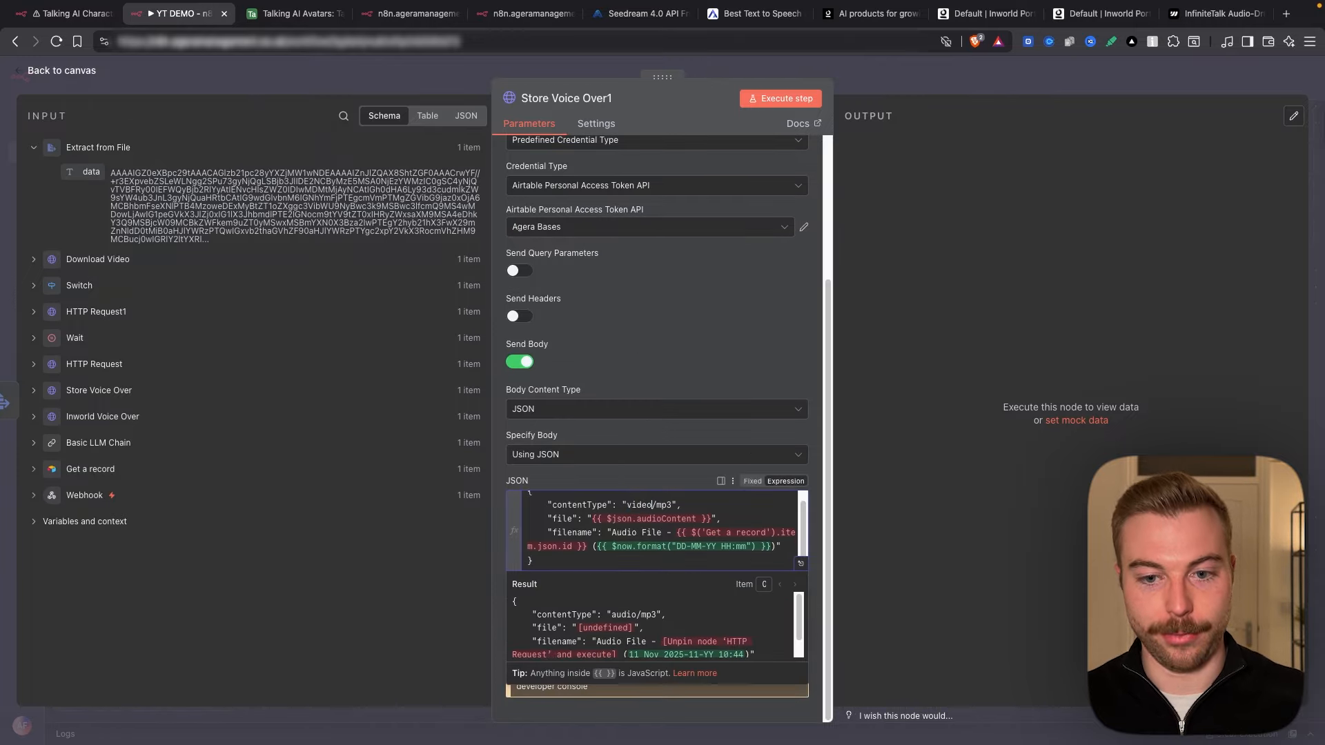
pyautogui.click(673, 505)
pyautogui.press('BackSpace')
pyautogui.write('4')
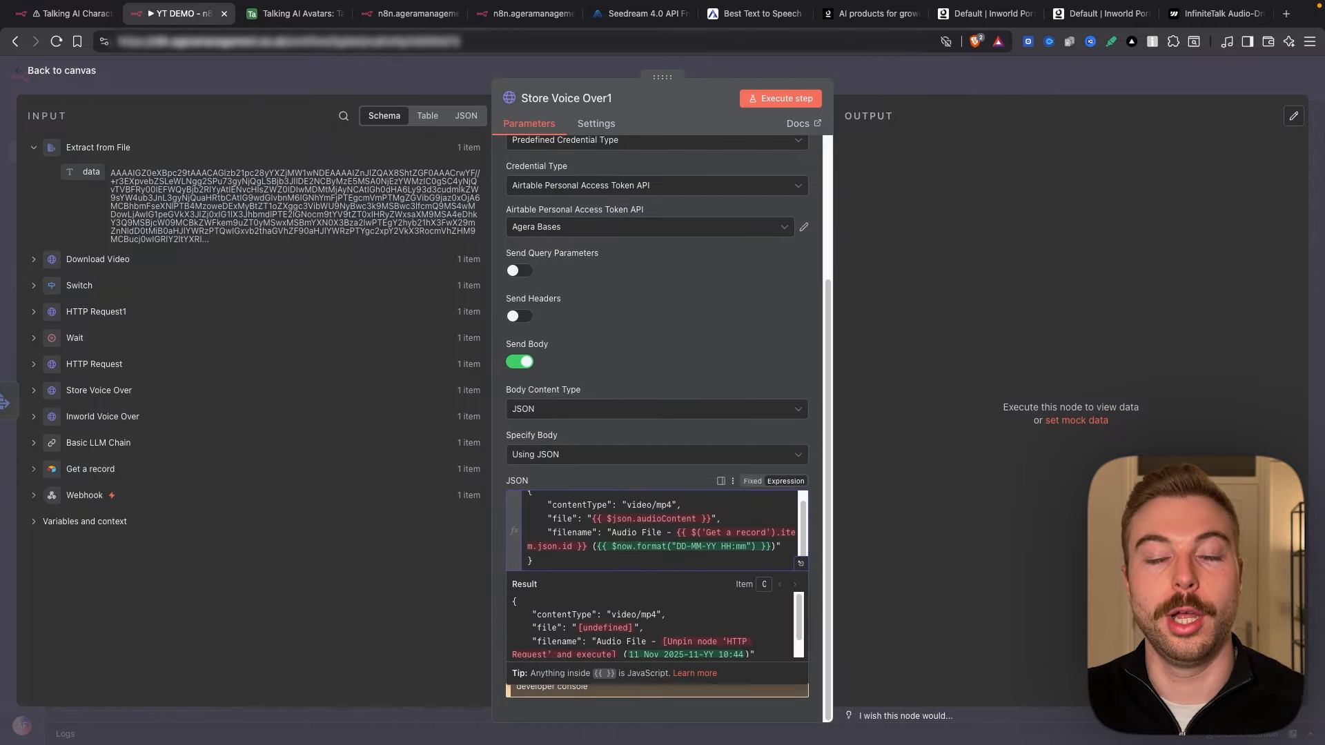
# Step: Replace the body's old file expression with the extracted data field
pyautogui.click(800, 563)
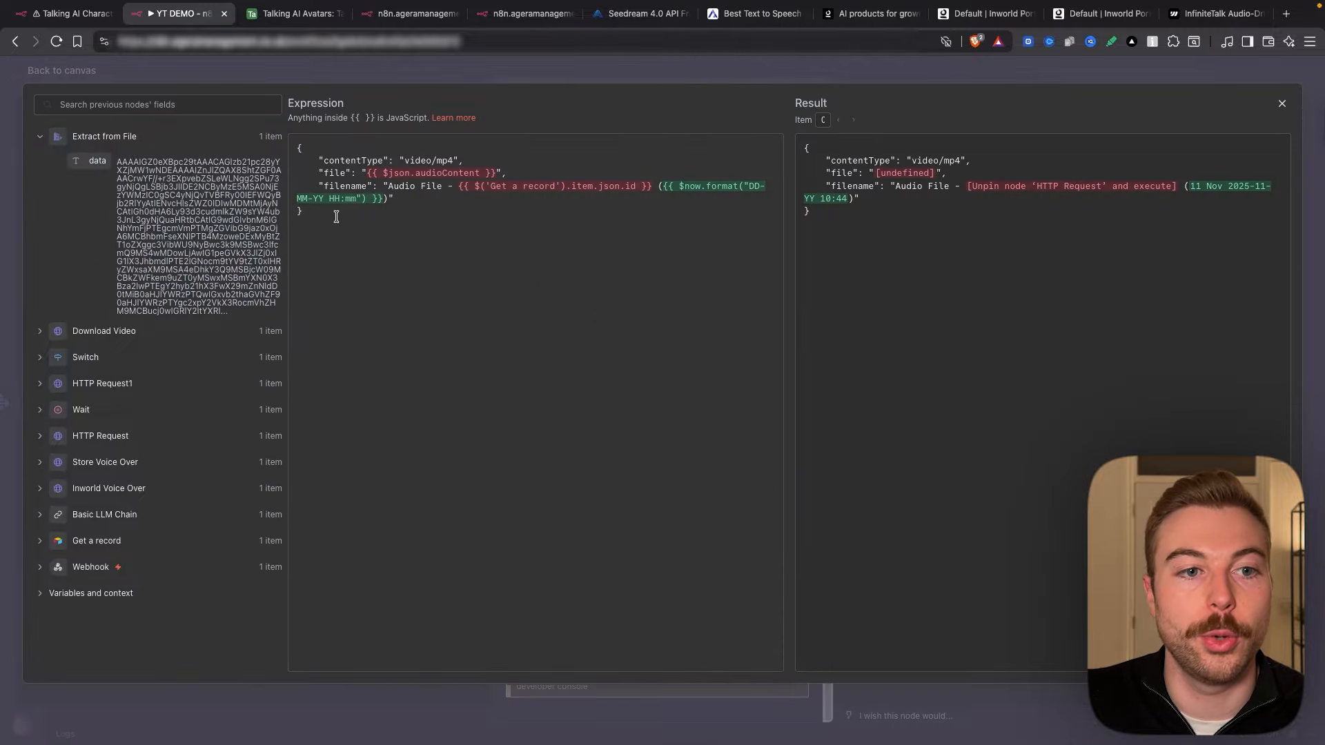
pyautogui.moveTo(366, 172); pyautogui.dragTo(493, 172)
pyautogui.press('BackSpace')
pyautogui.moveTo(97, 160); pyautogui.dragTo(367, 173)
pyautogui.hotkey('ctrl', 'Tab')
# Step: Preview the avatar video attached in Airtable row 3, then go back to the n8n workflow
pyautogui.click(984, 227)
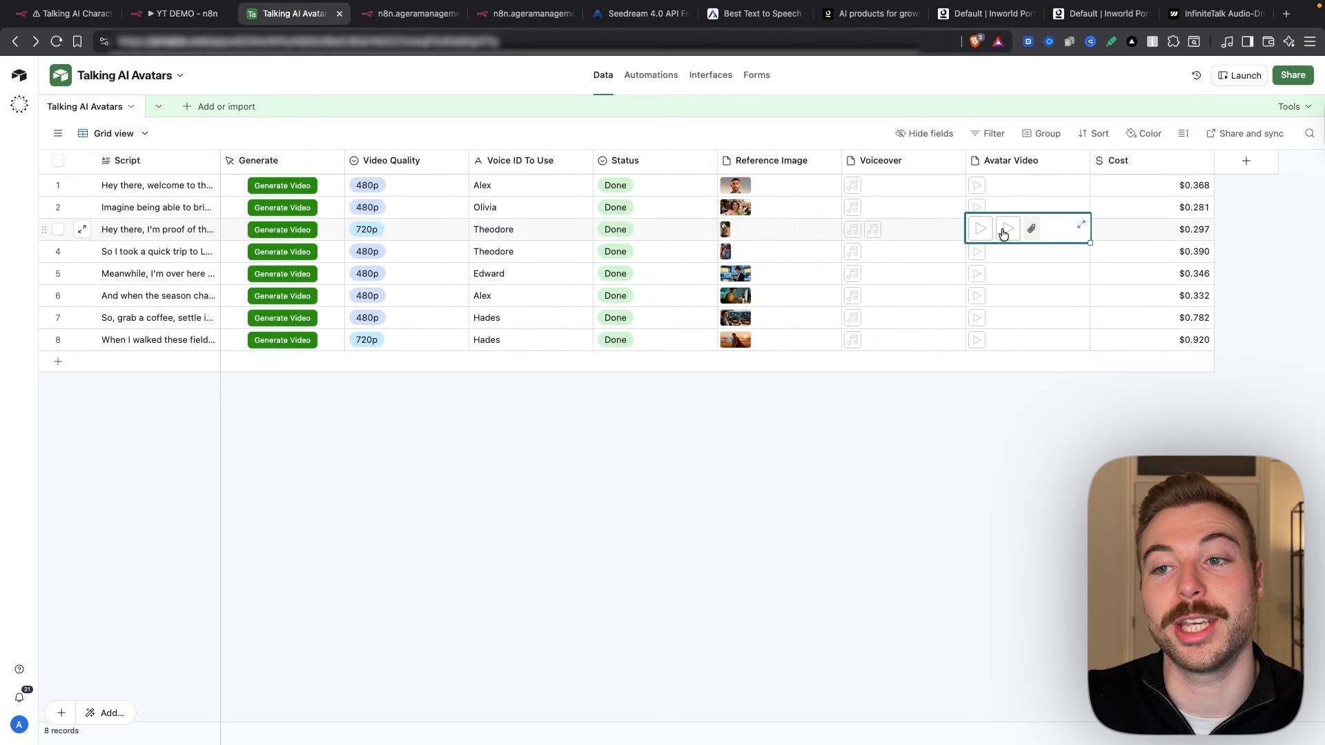
pyautogui.click(1007, 229)
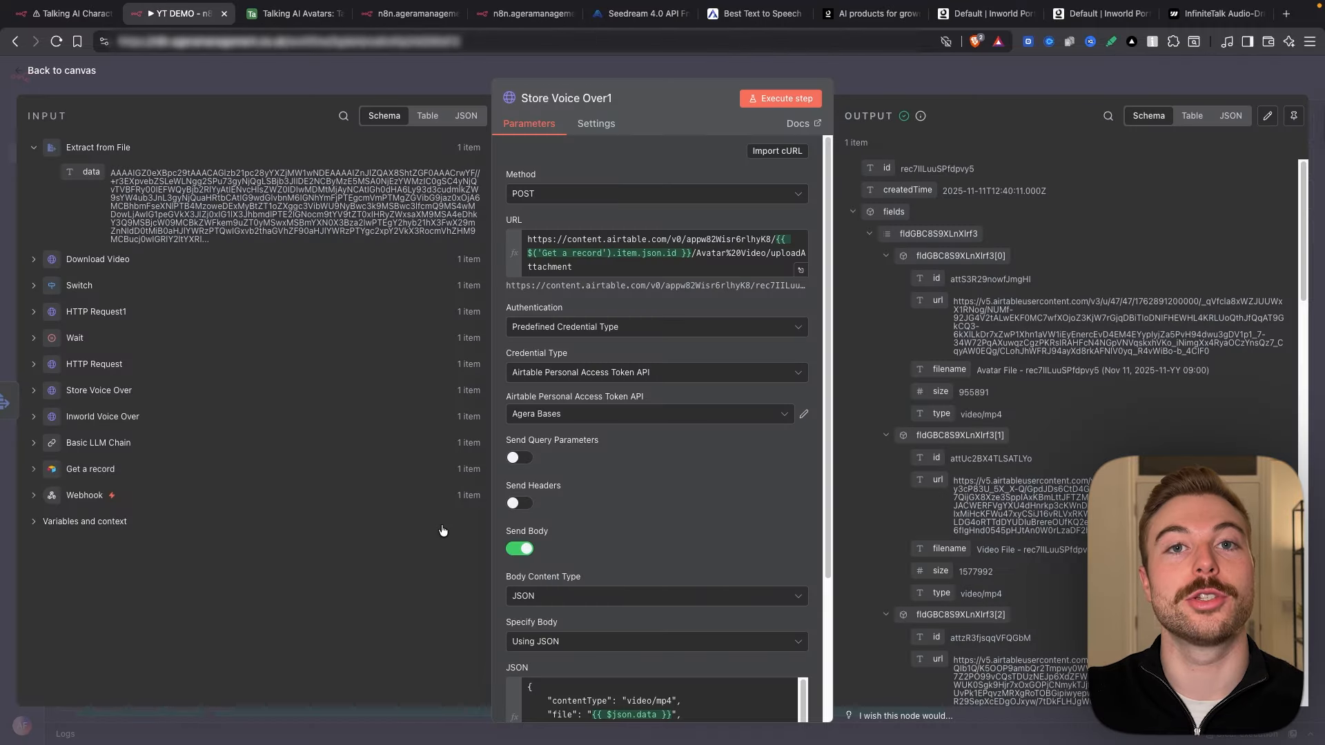
pyautogui.click(178, 13)
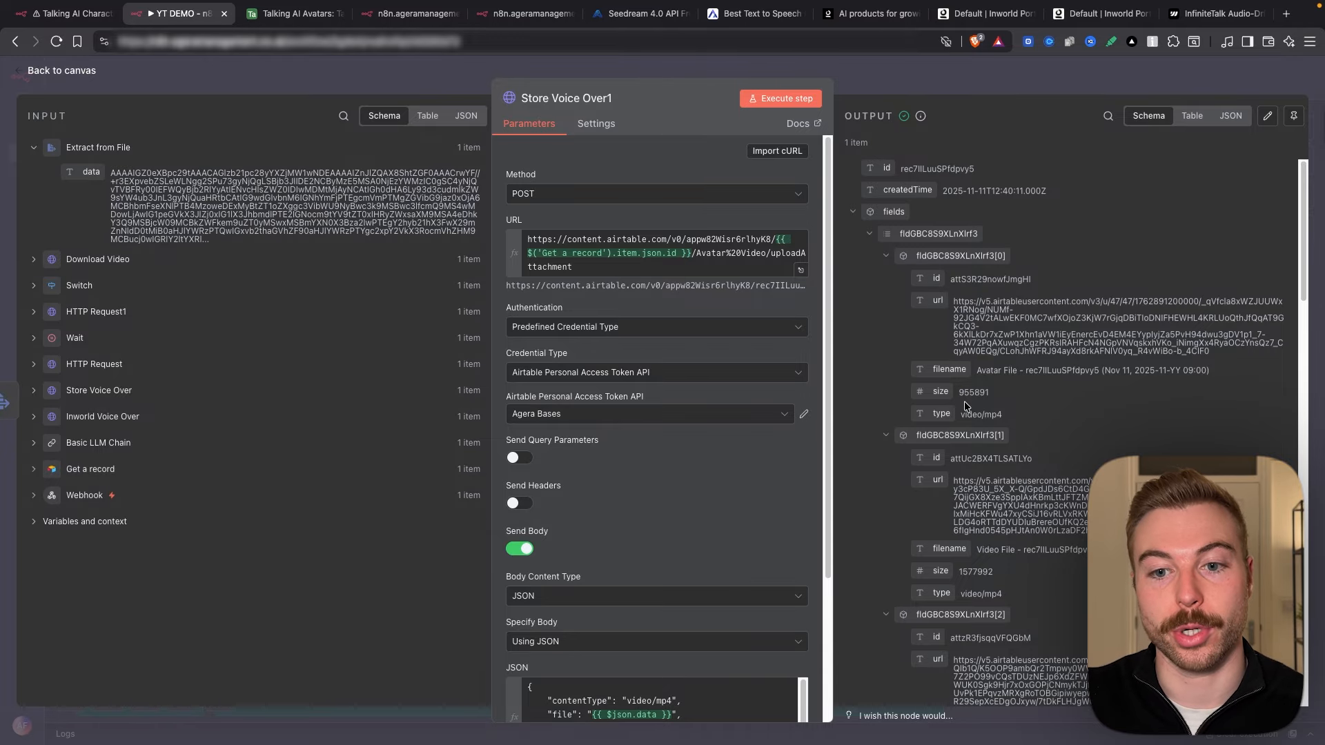
# Step: Add a Merge node after the Store Voice Over1 step
pyautogui.click(904, 86)
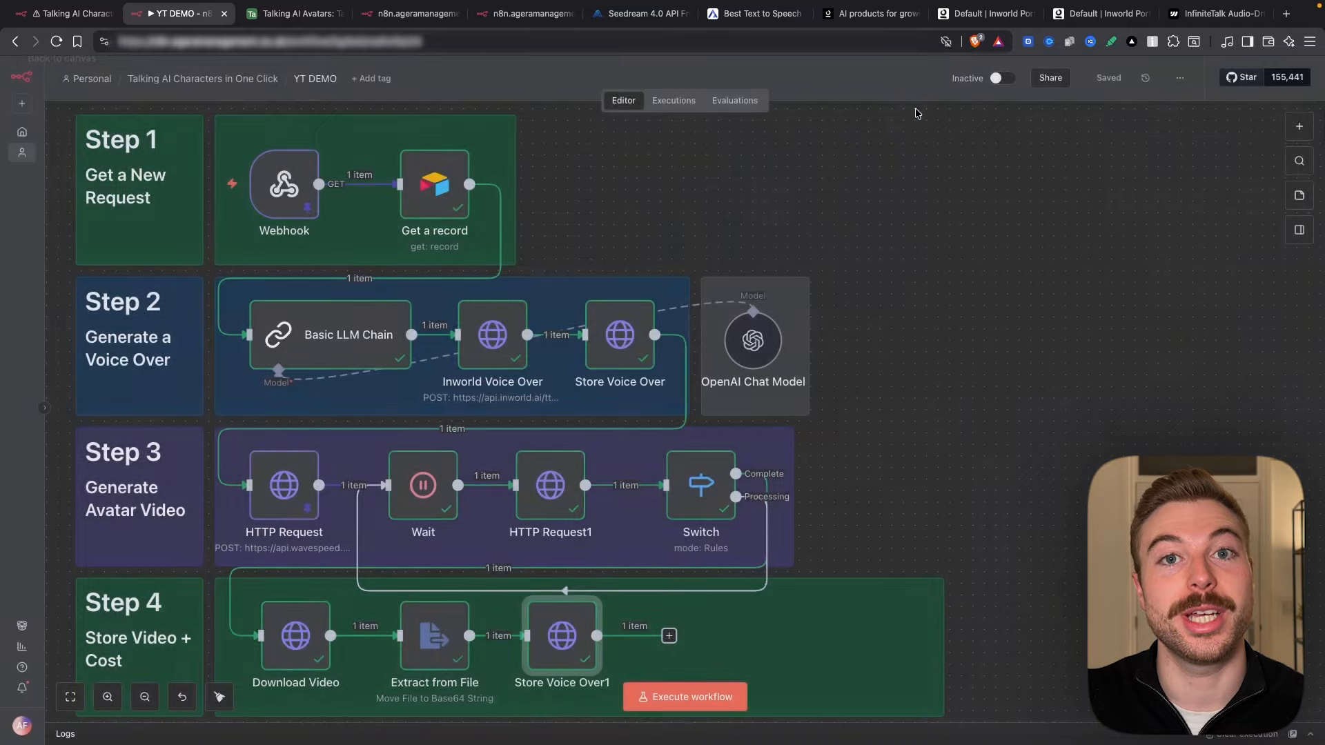
pyautogui.scroll(-2, 1007, 414)
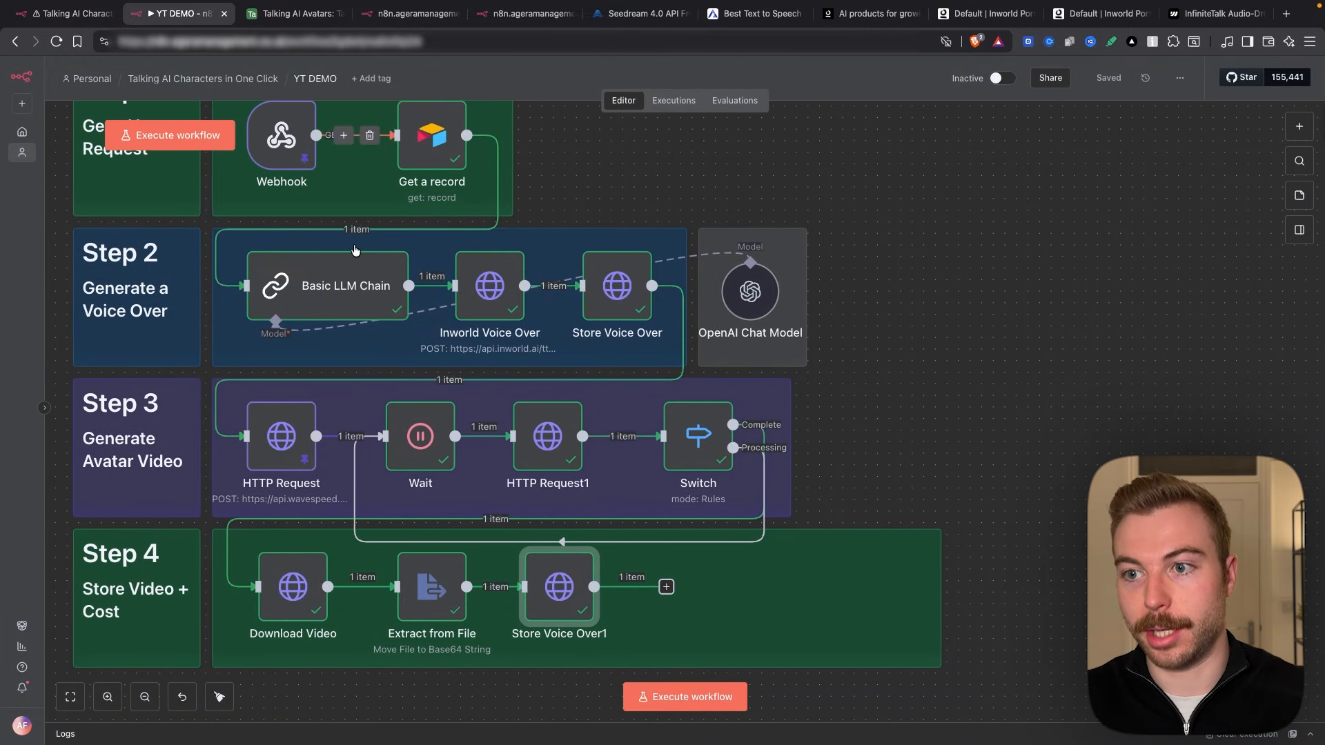
pyautogui.click(666, 587)
pyautogui.write('mer')
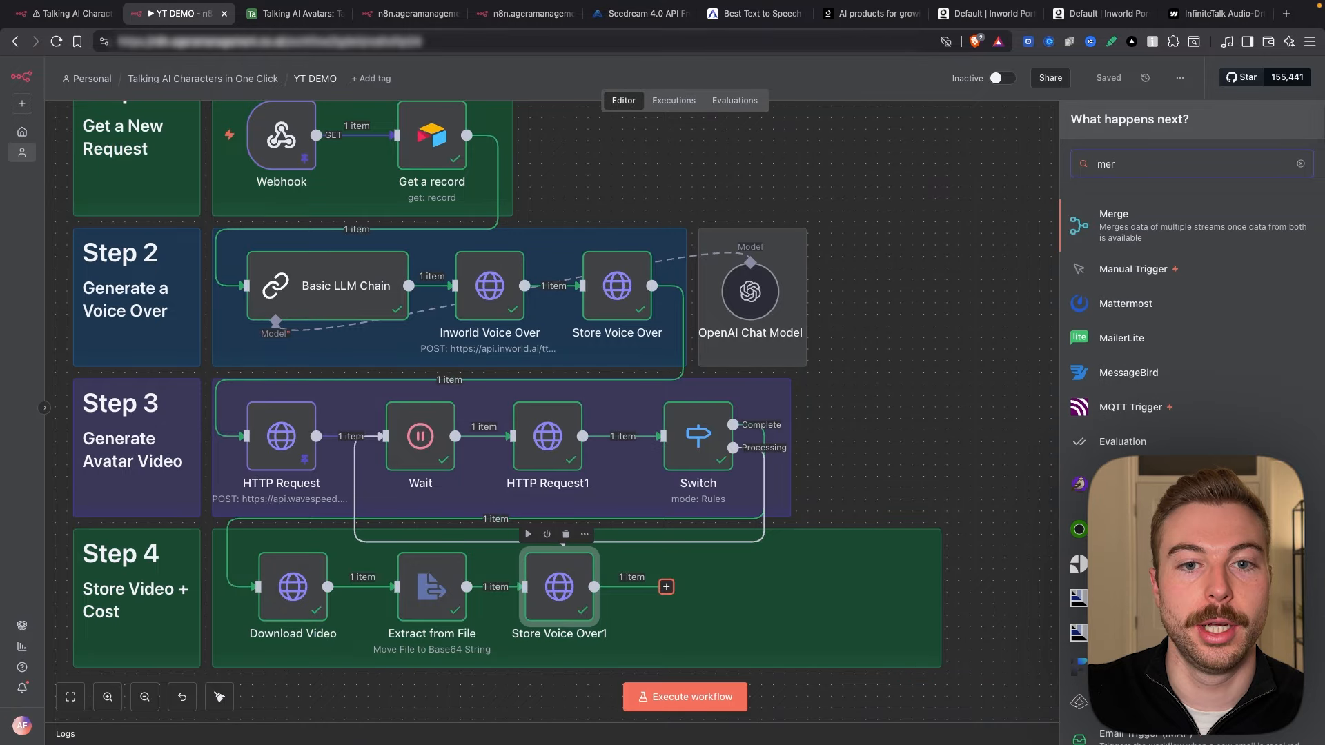
pyautogui.press('Return')
# Step: Set the Merge node's mode to Combine, combining inputs by Position
pyautogui.click(579, 170)
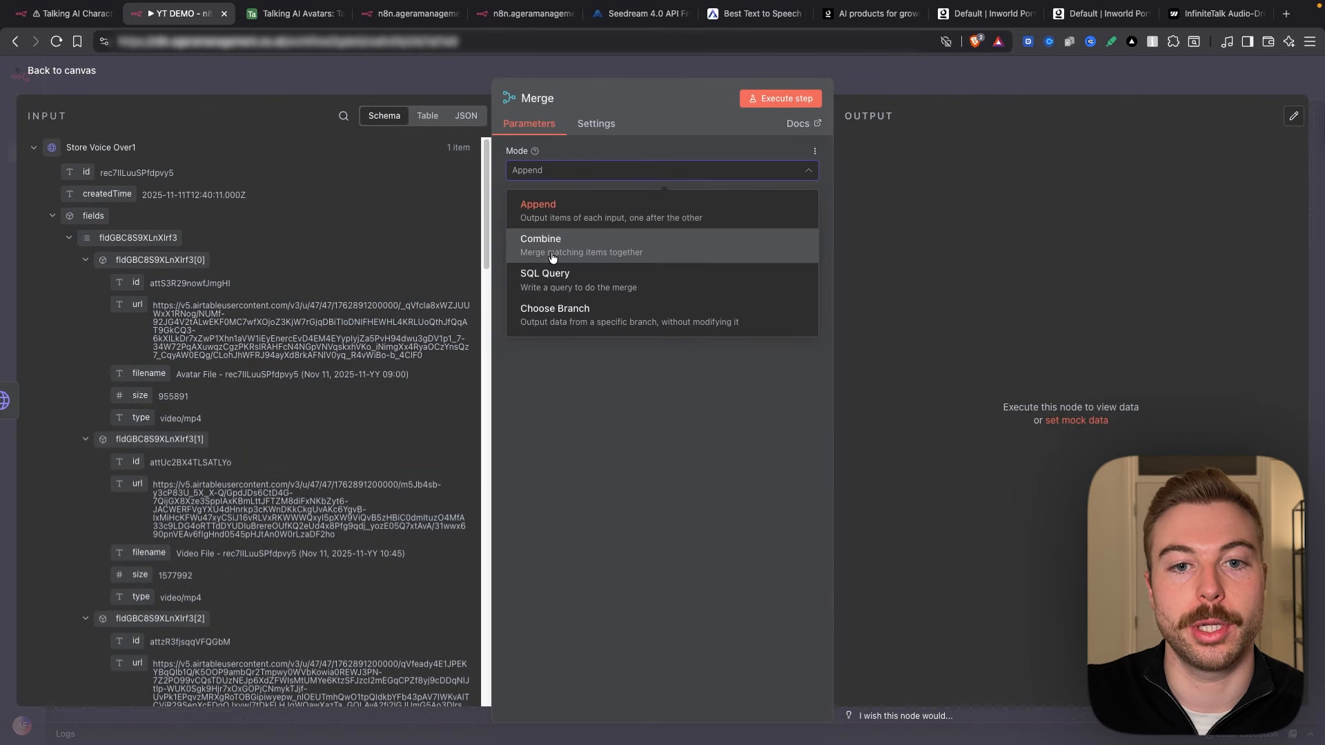
pyautogui.click(552, 258)
pyautogui.click(550, 216)
pyautogui.click(552, 287)
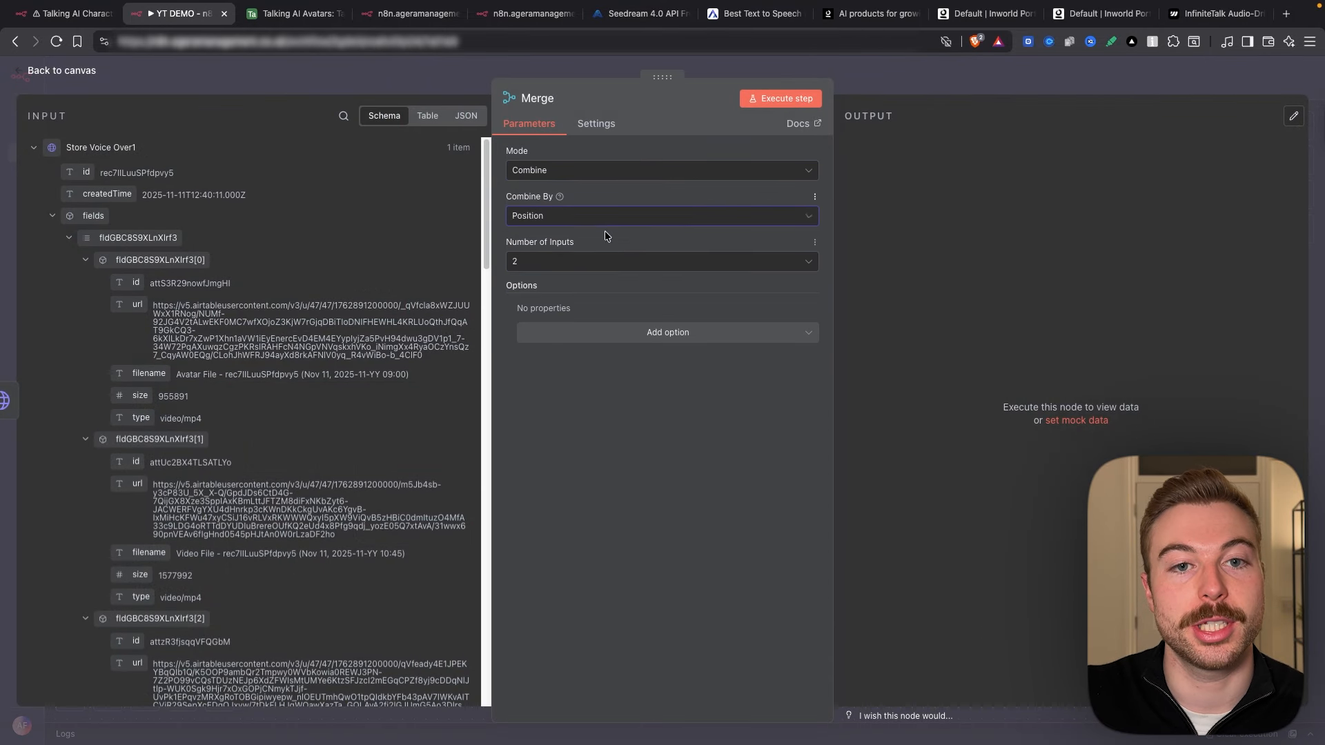
pyautogui.click(934, 84)
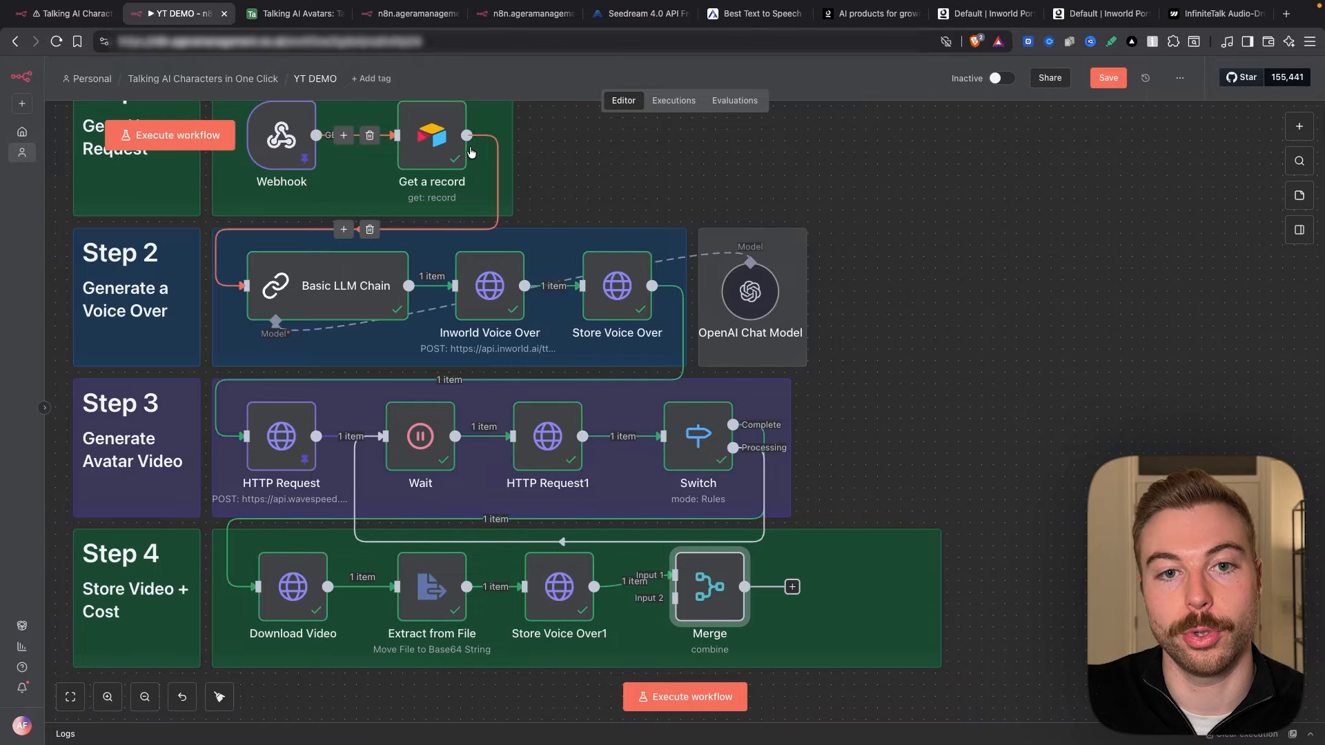
# Step: Connect Get a record's output to Merge Input 1 and inspect its output data
pyautogui.moveTo(467, 135); pyautogui.dragTo(674, 575)
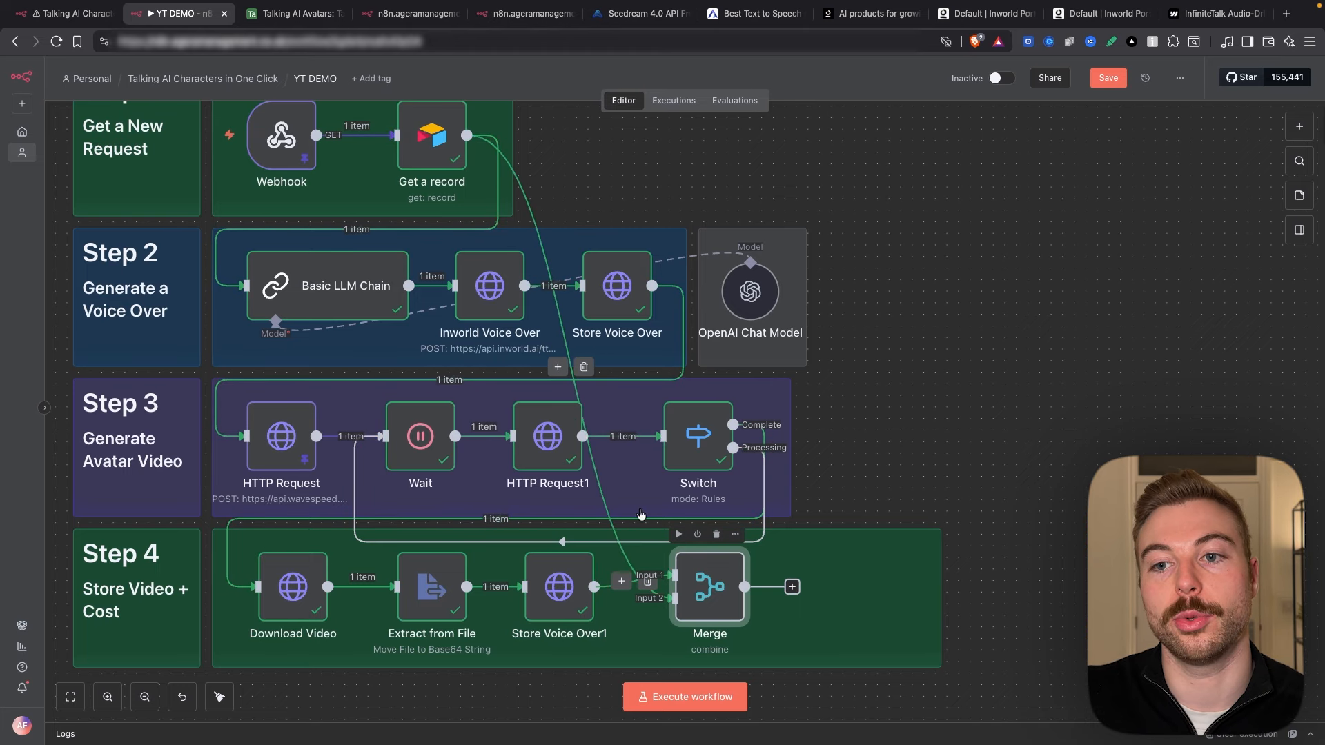
pyautogui.doubleClick(443, 134)
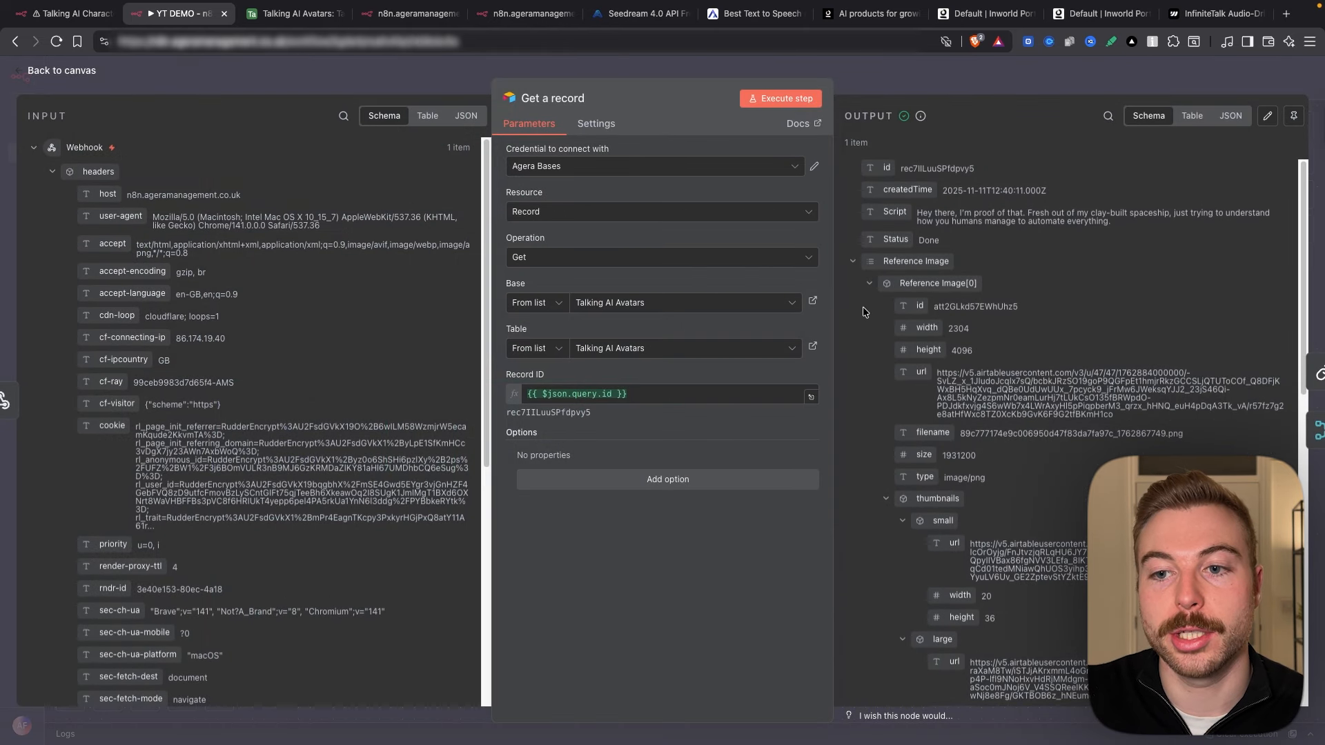
pyautogui.click(853, 261)
pyautogui.press('Escape')
pyautogui.scroll(-2, 1028, 482)
# Step: Add a Code in JavaScript step after the Merge node
pyautogui.click(728, 445)
pyautogui.click(805, 446)
pyautogui.write('code')
pyautogui.press('Return')
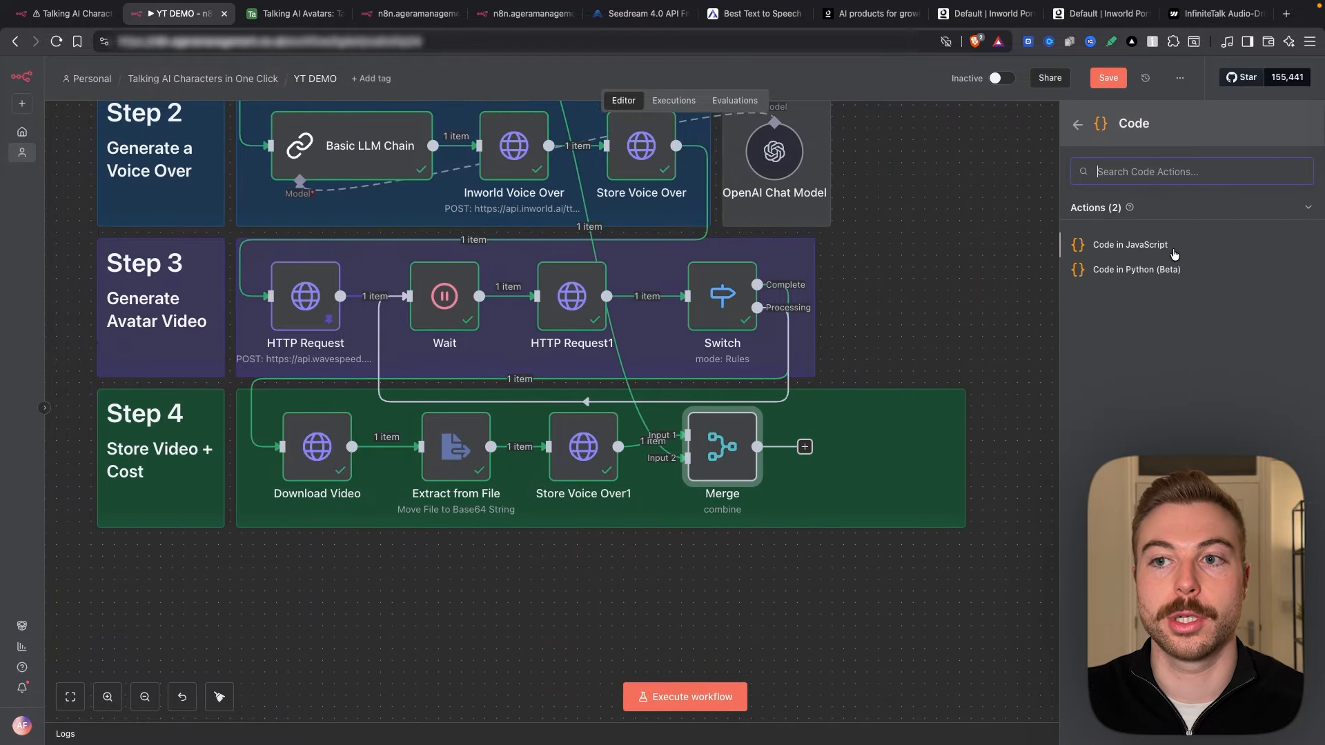
pyautogui.click(1172, 247)
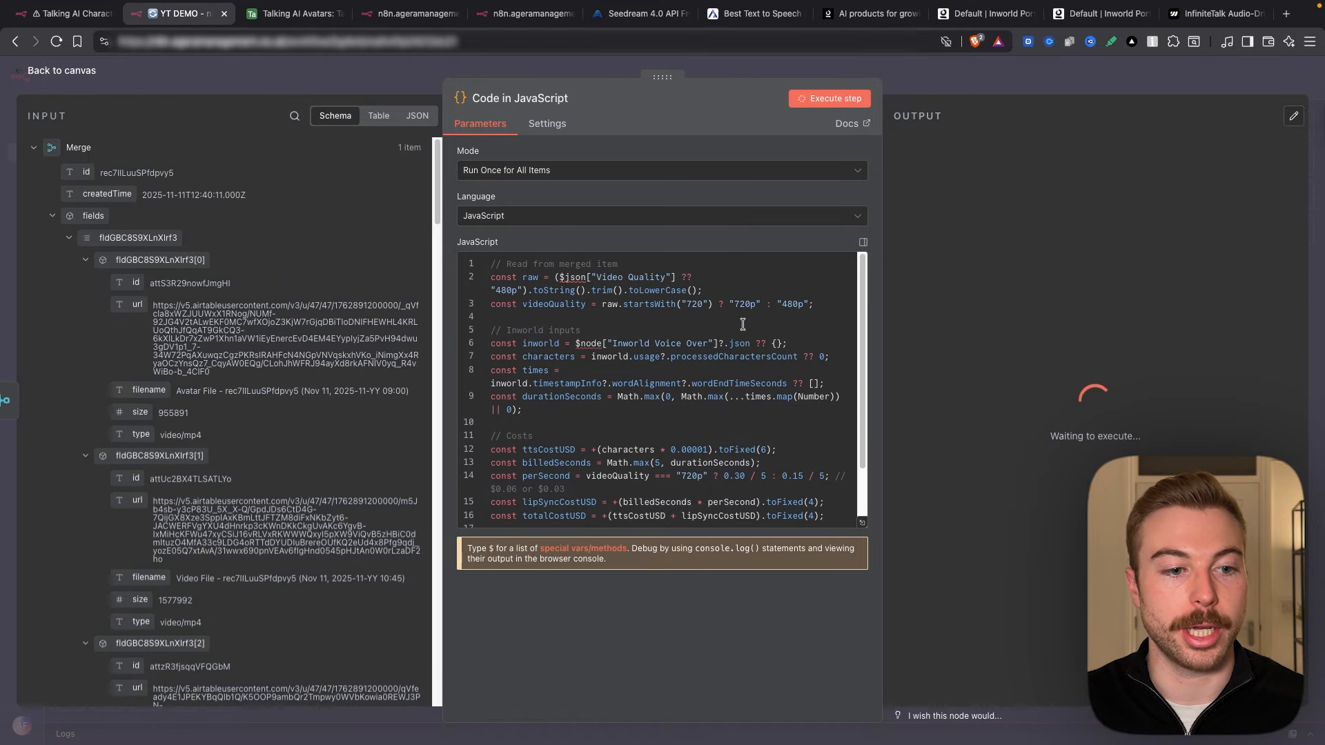
# Step: Check the cost script's input data and output: 178 characters and 0.7517 USD total cost
pyautogui.scroll(-10, 214, 394)
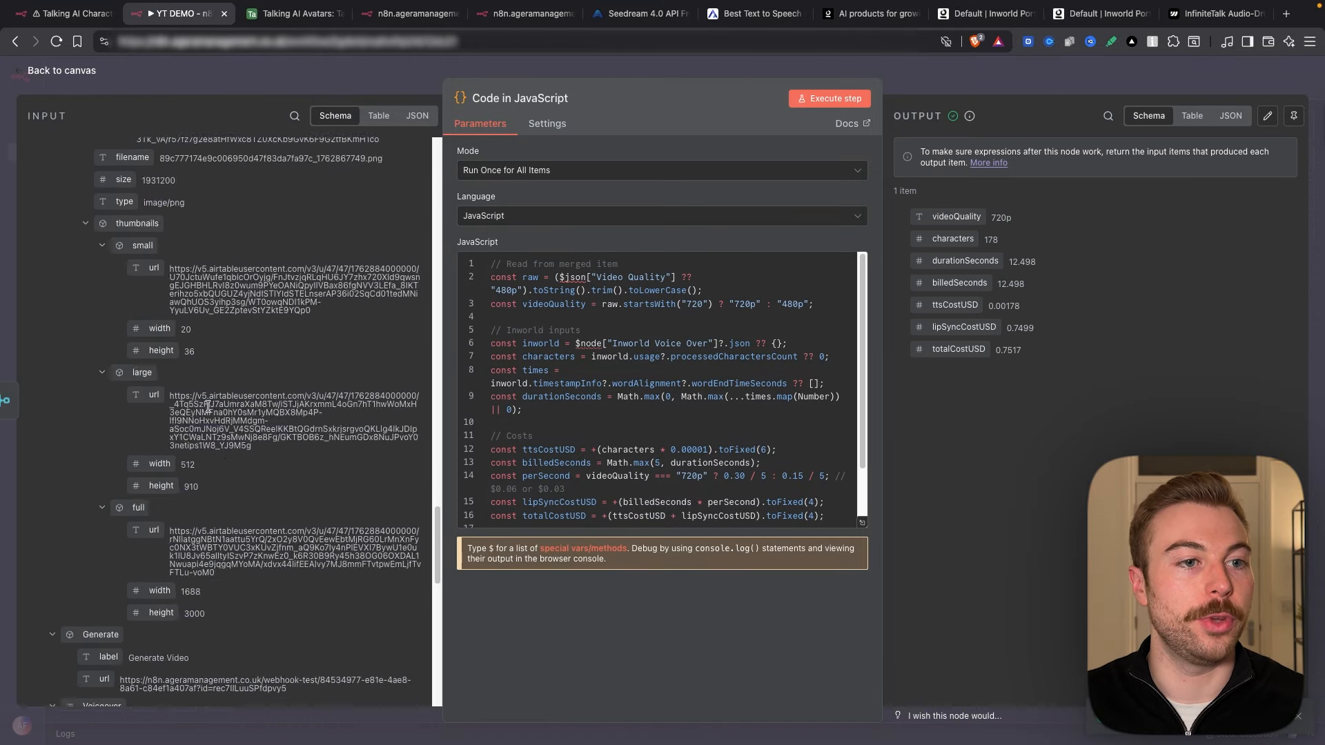
pyautogui.scroll(15, 209, 410)
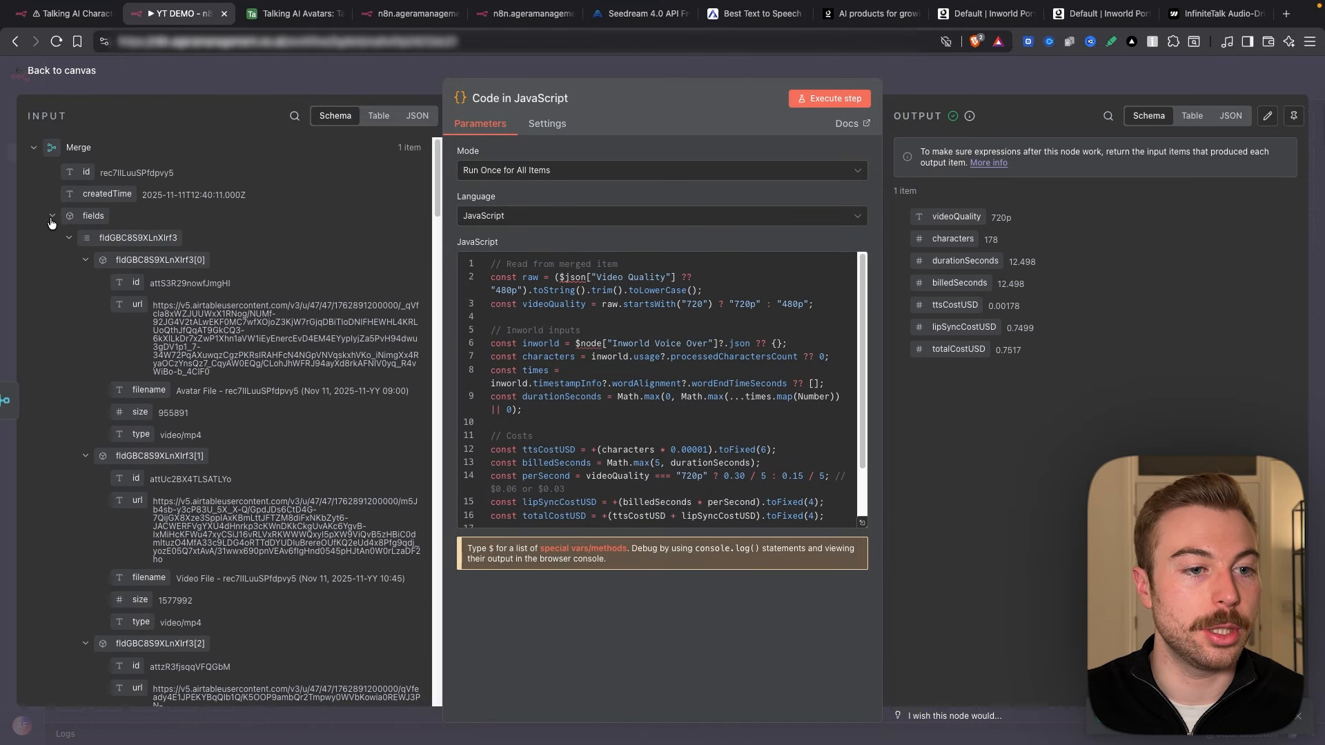
pyautogui.click(52, 288)
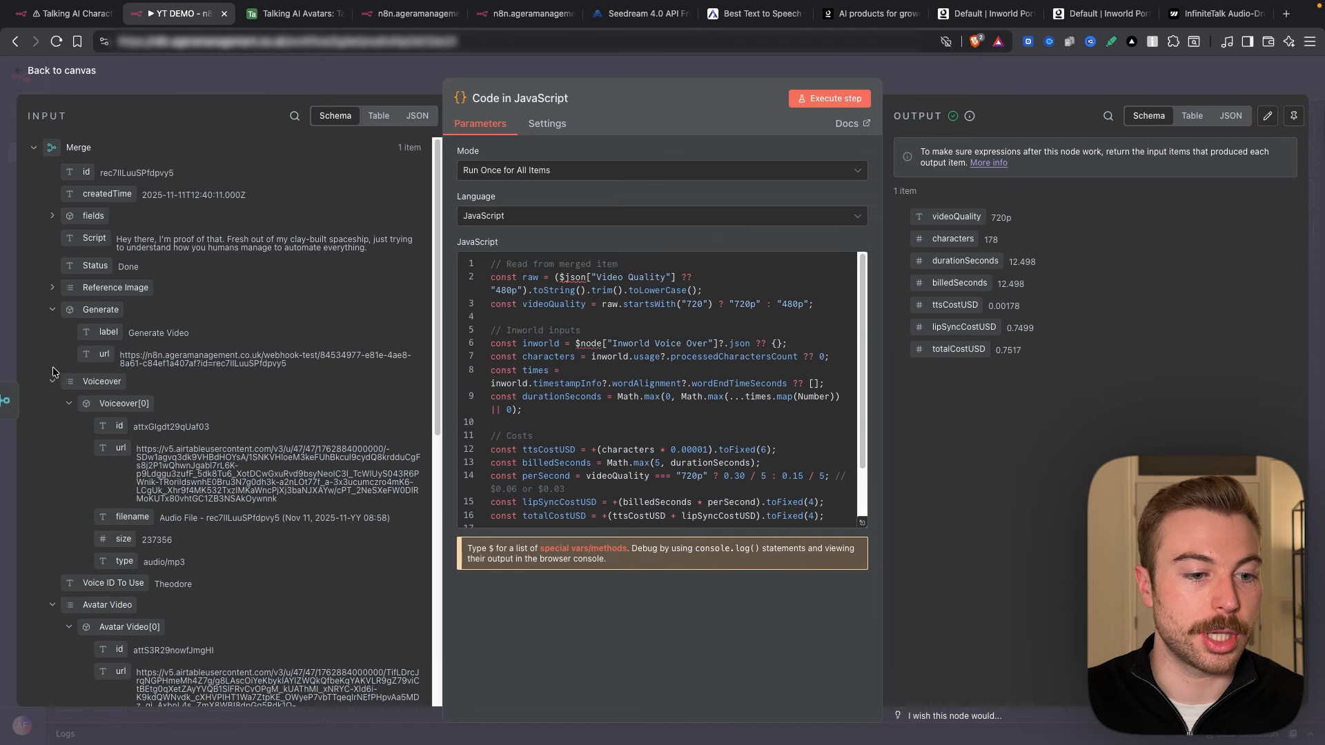
pyautogui.click(56, 384)
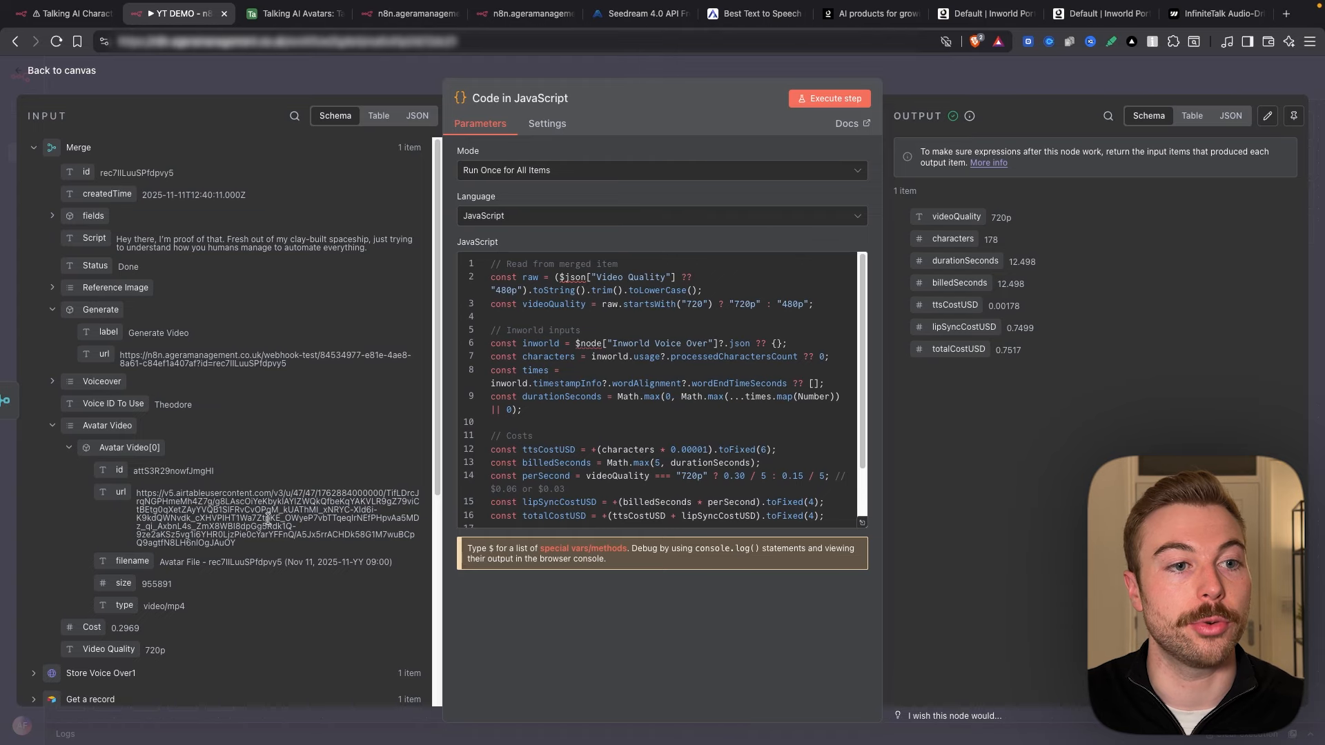
pyautogui.click(108, 151)
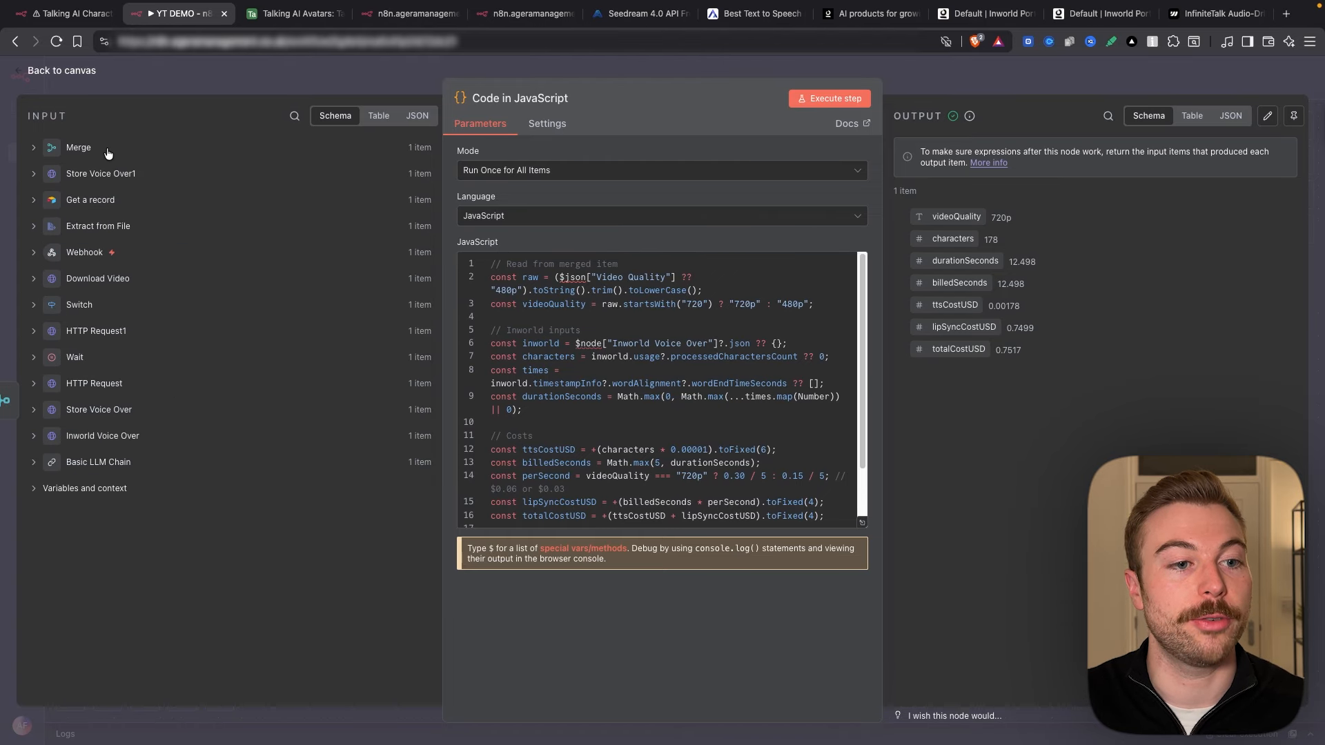
pyautogui.click(103, 436)
pyautogui.scroll(-3, 138, 414)
pyautogui.moveTo(991, 217); pyautogui.dragTo(1024, 218)
pyautogui.doubleClick(988, 241)
pyautogui.moveTo(994, 350); pyautogui.dragTo(1034, 362)
pyautogui.click(1033, 362)
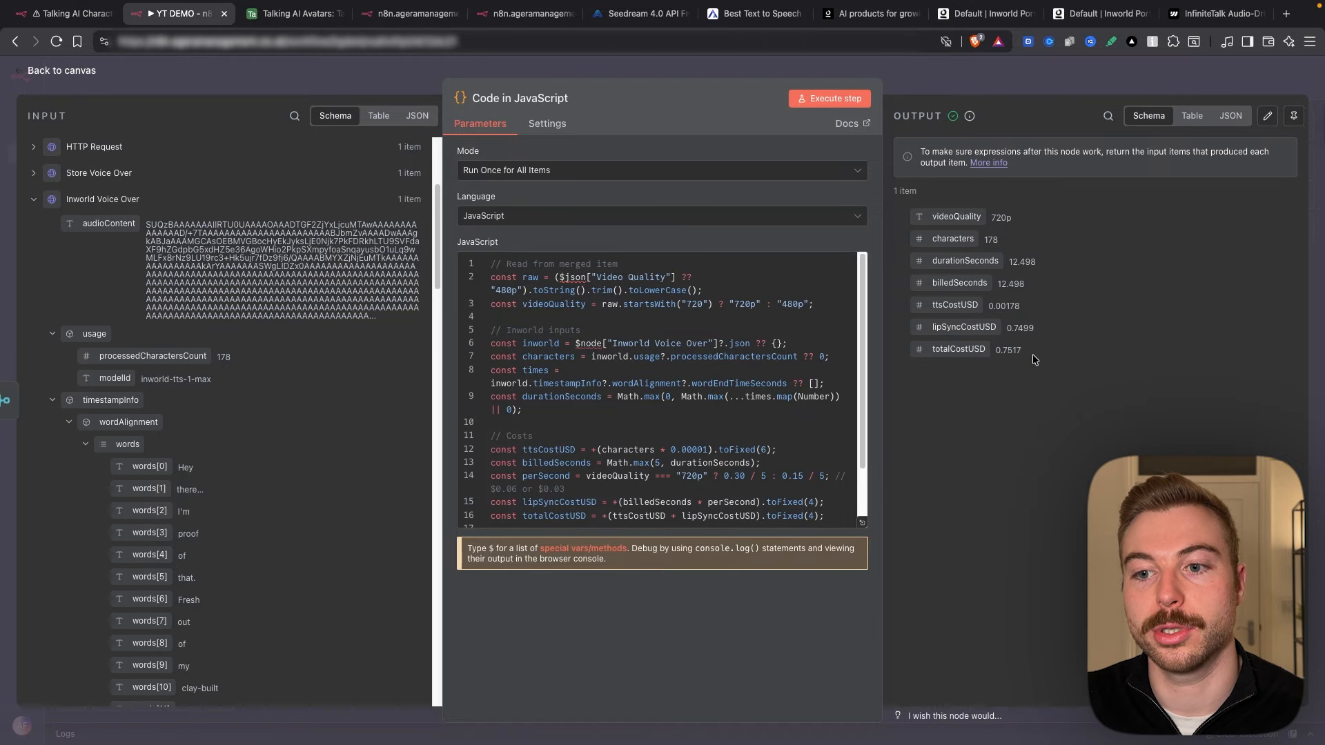
pyautogui.press('Escape')
pyautogui.click(921, 447)
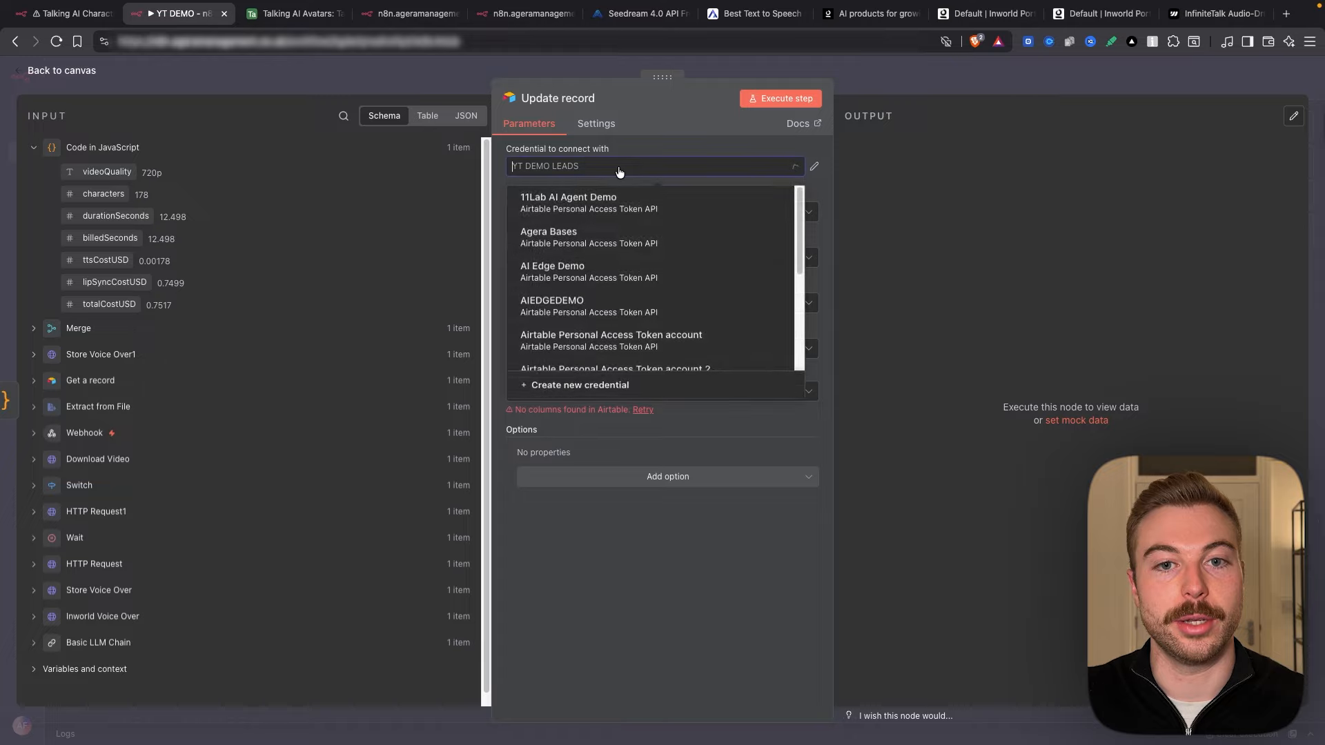
# Step: Point the Airtable Update record step at the Agera Bases credential and the Talking AI Avatars base and table
pyautogui.scroll(-3, 586, 261)
pyautogui.scroll(3, 591, 260)
pyautogui.click(569, 256)
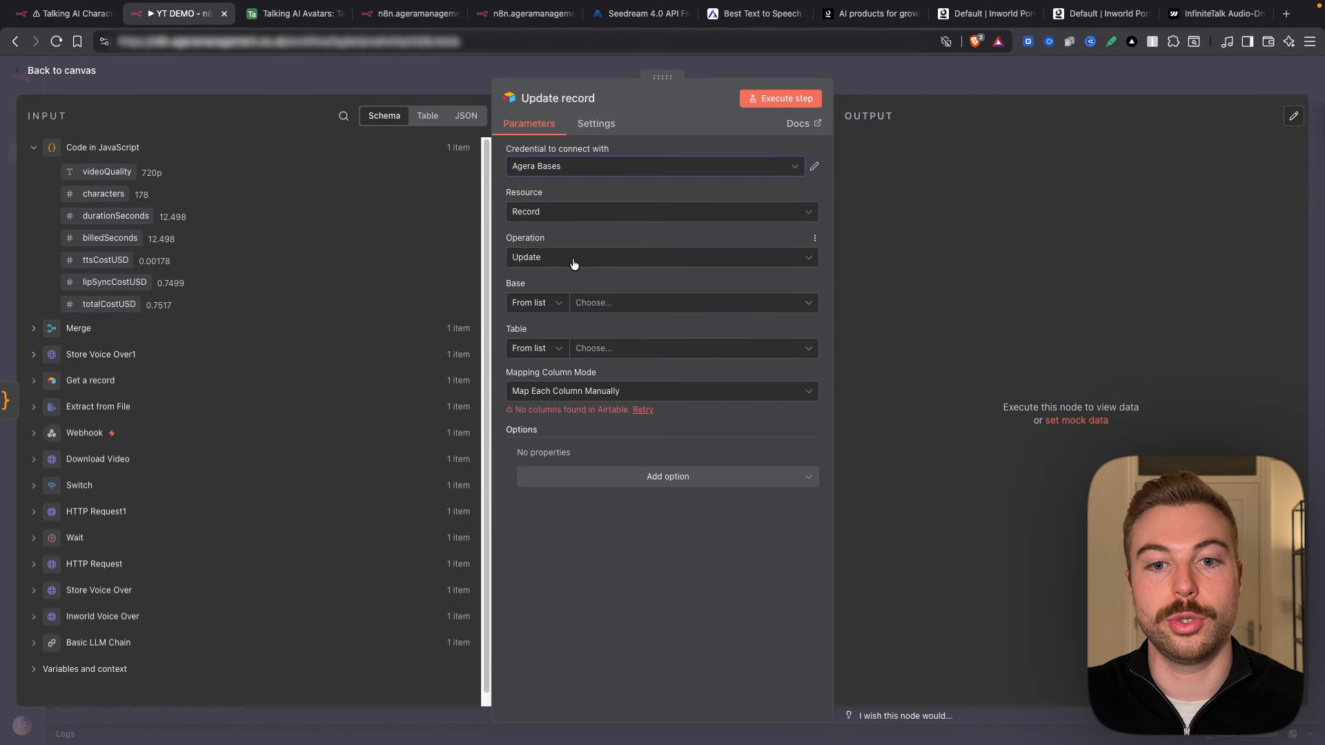
pyautogui.click(659, 305)
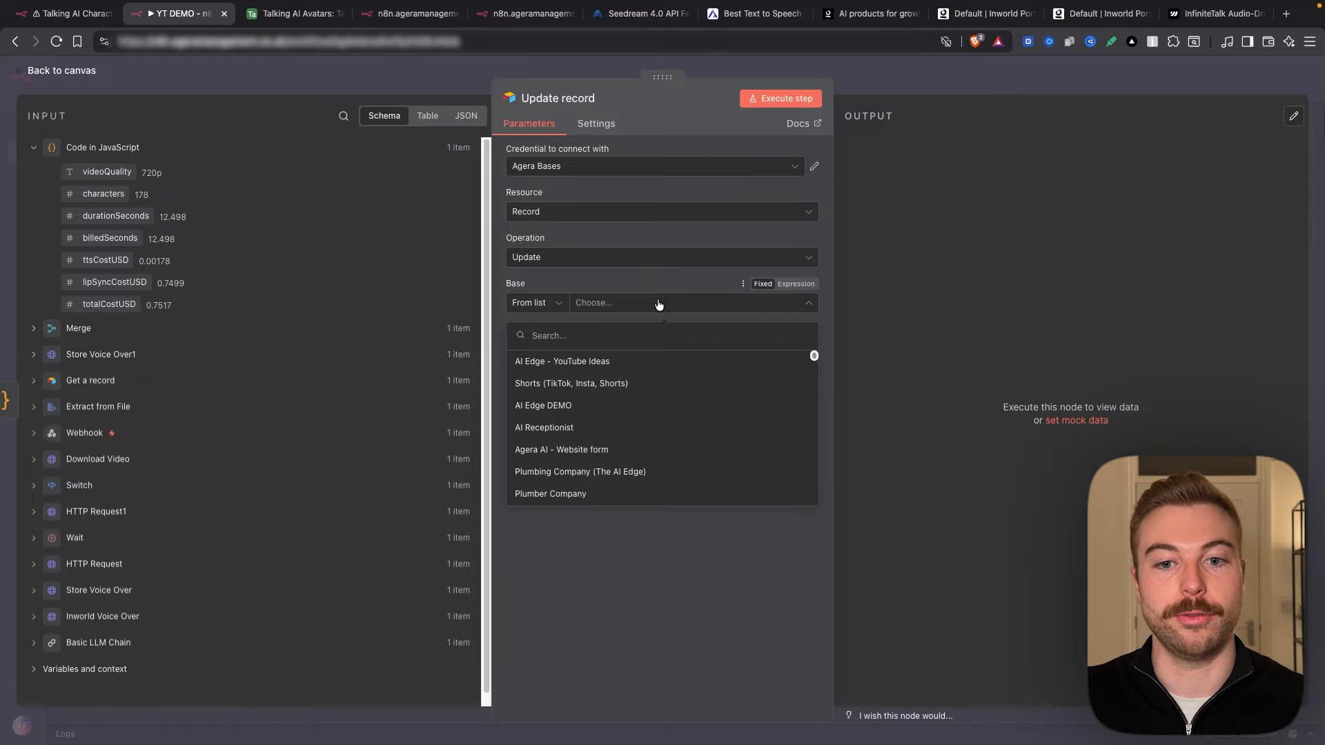
pyautogui.write('talking')
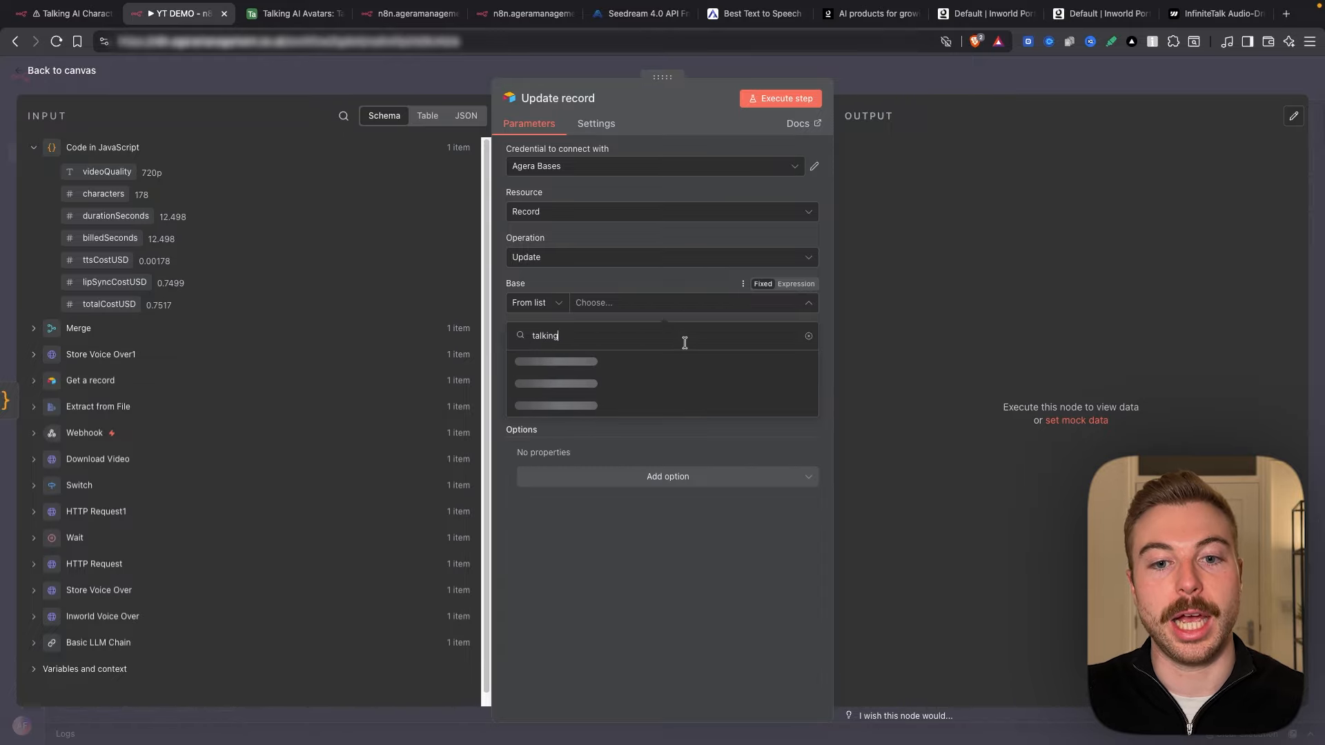
pyautogui.click(679, 360)
pyautogui.click(673, 348)
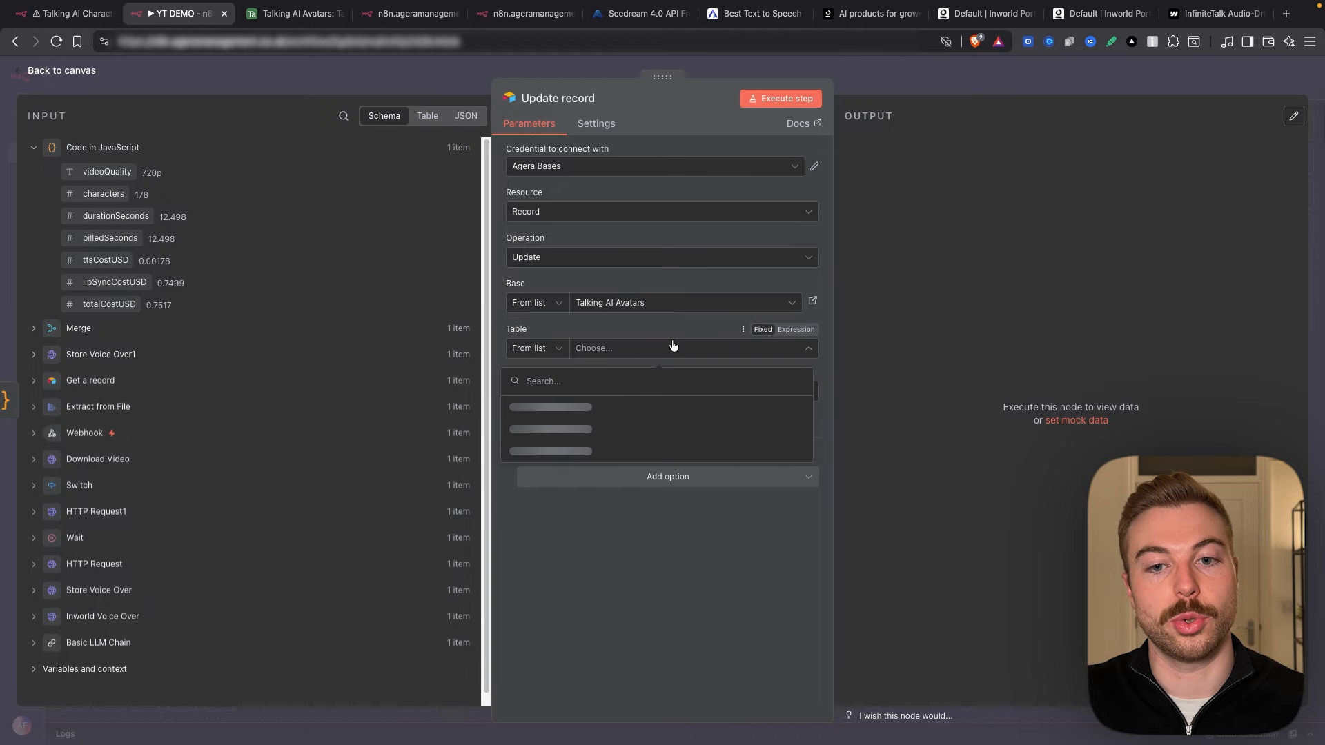
pyautogui.click(712, 401)
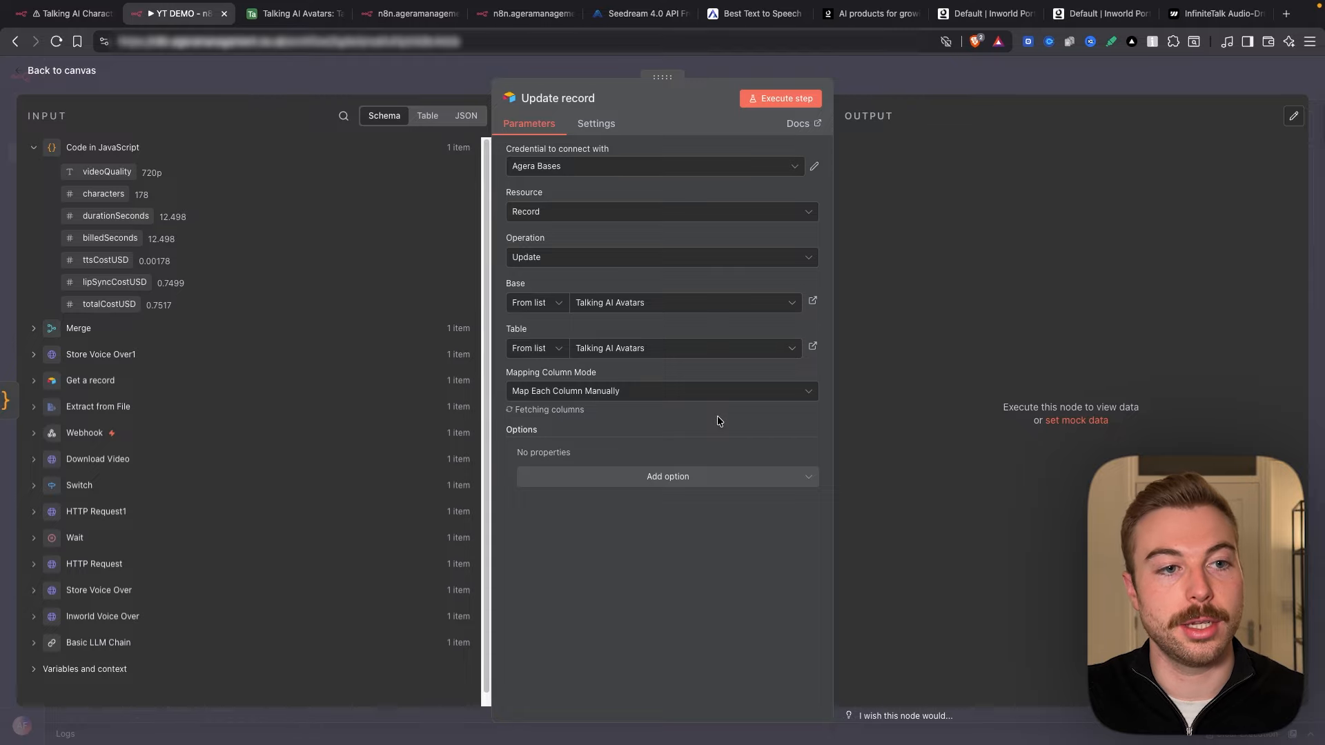
# Step: Match on Merge's record id, remove Script and Video Quality, set Status Done, and confirm the $0.752 Cost
pyautogui.scroll(-3, 720, 412)
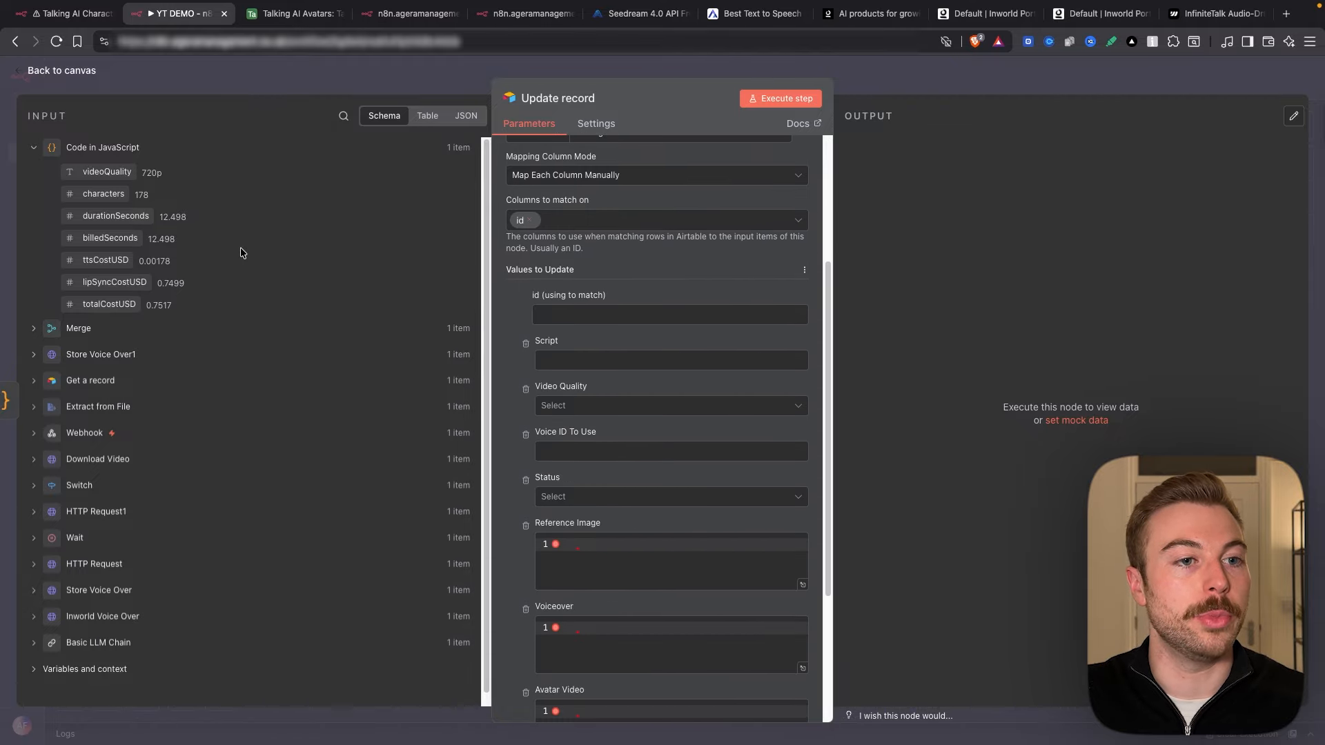
pyautogui.click(125, 148)
pyautogui.click(126, 171)
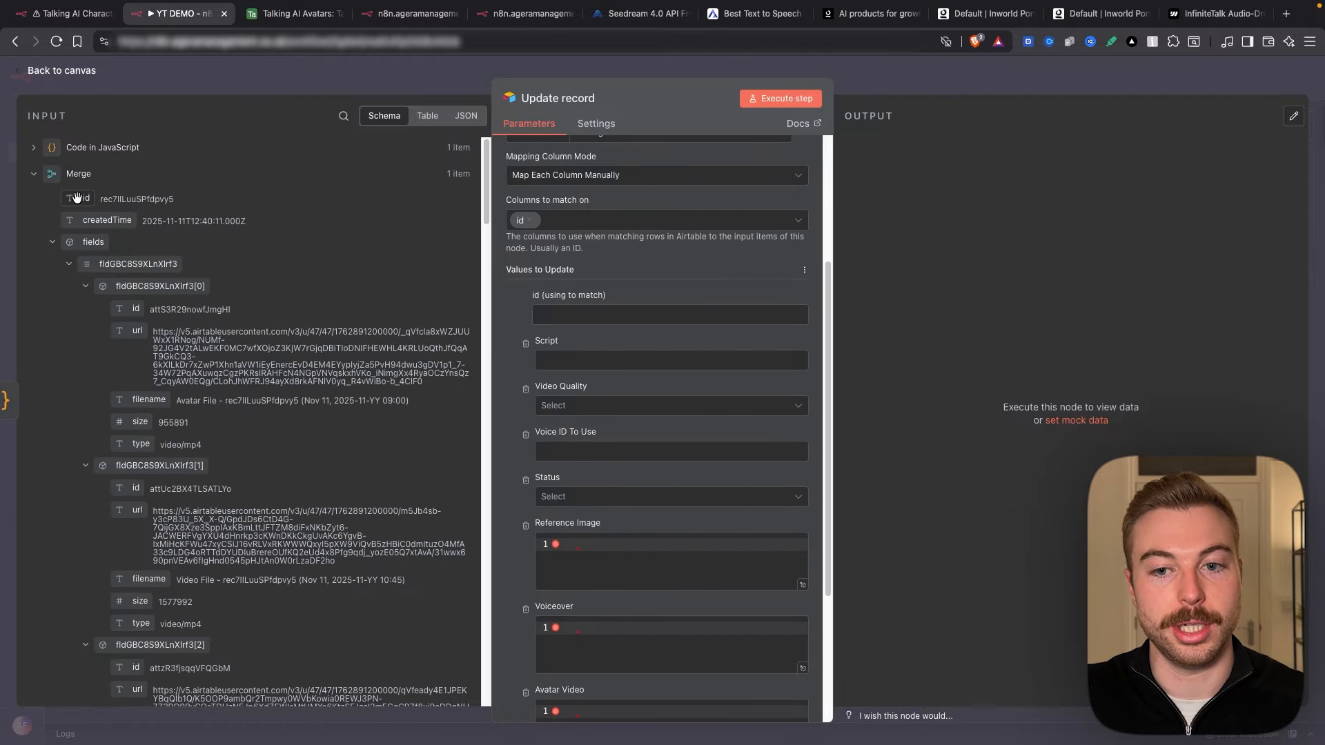
pyautogui.click(636, 317)
pyautogui.write("{{ $('Merge').item.json.id }}")
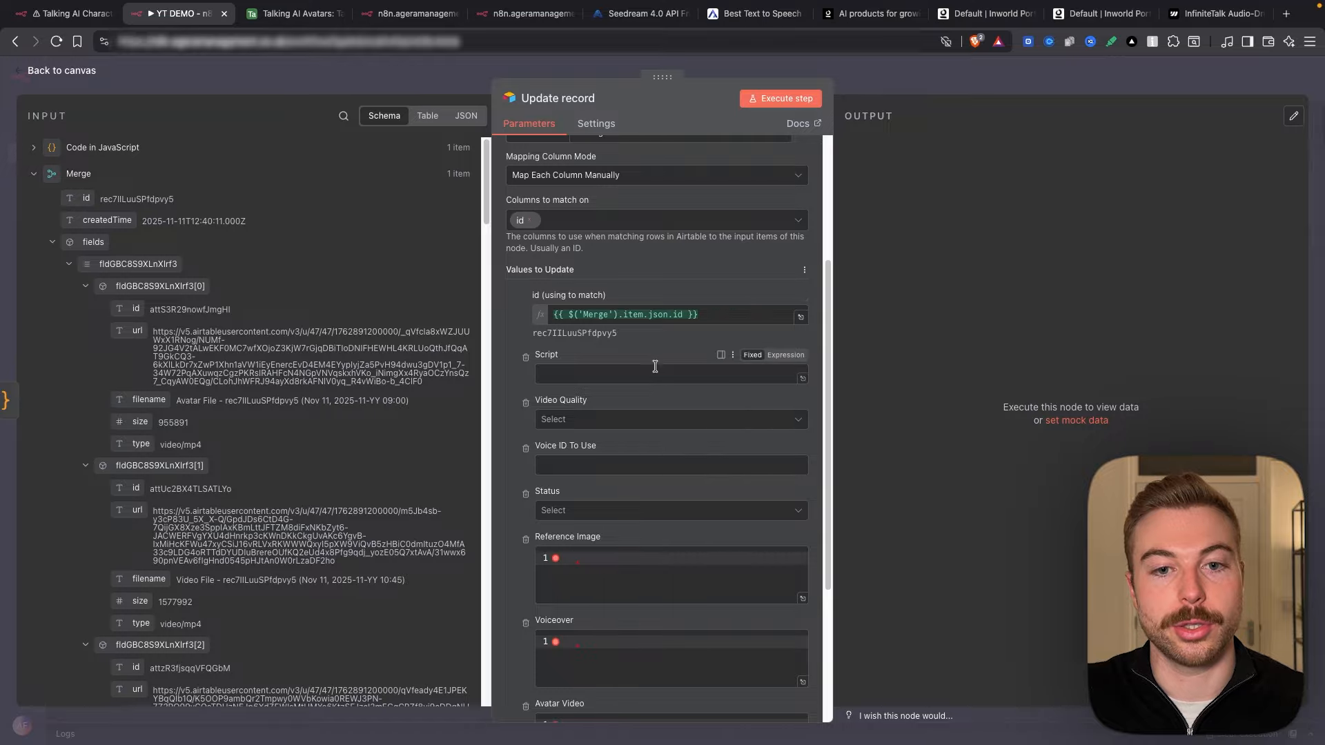
pyautogui.click(525, 358)
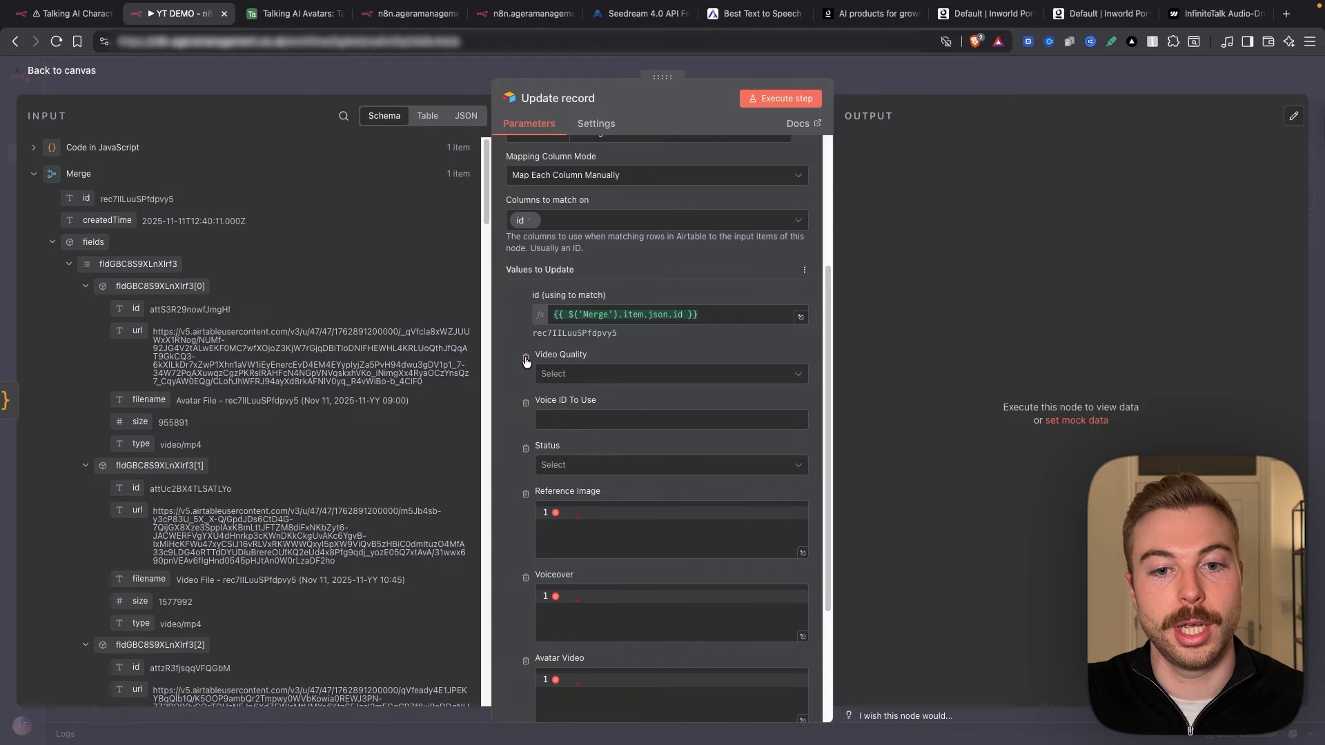
pyautogui.click(525, 358)
pyautogui.click(525, 358)
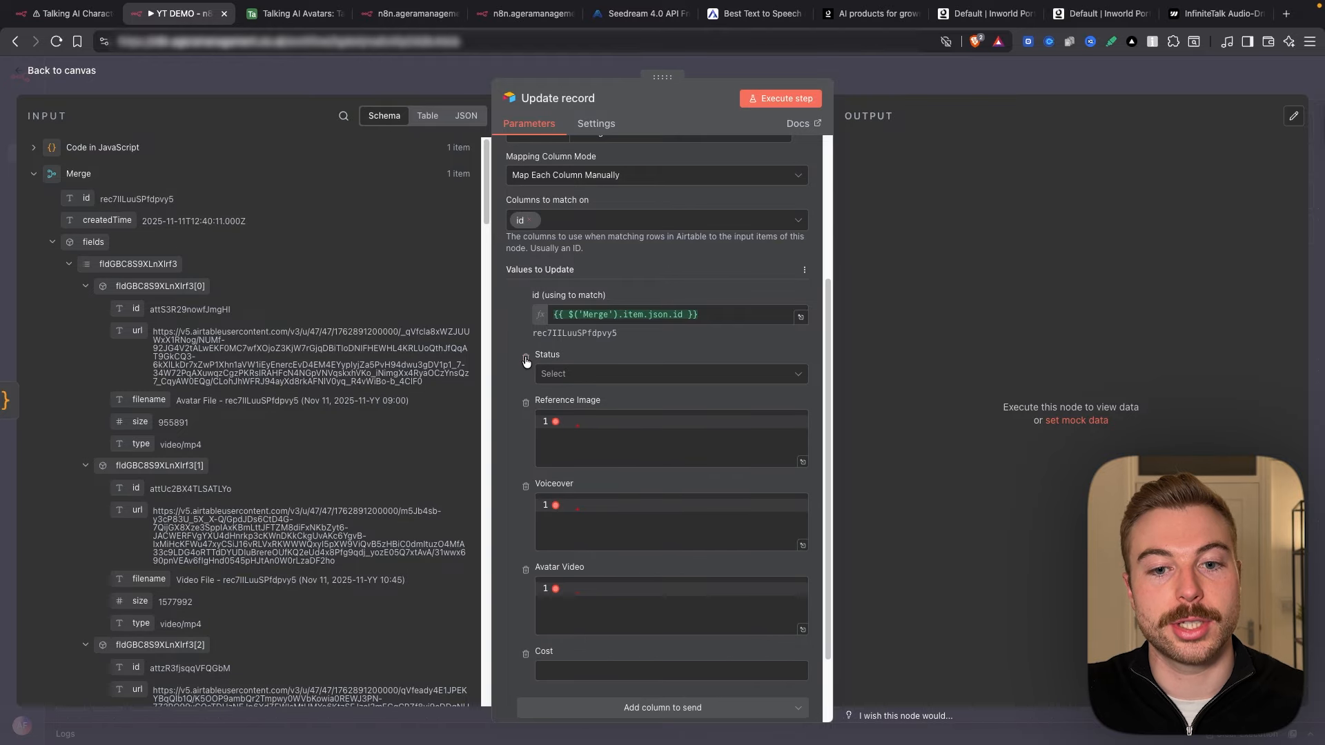
pyautogui.click(578, 378)
pyautogui.click(570, 457)
pyautogui.click(62, 70)
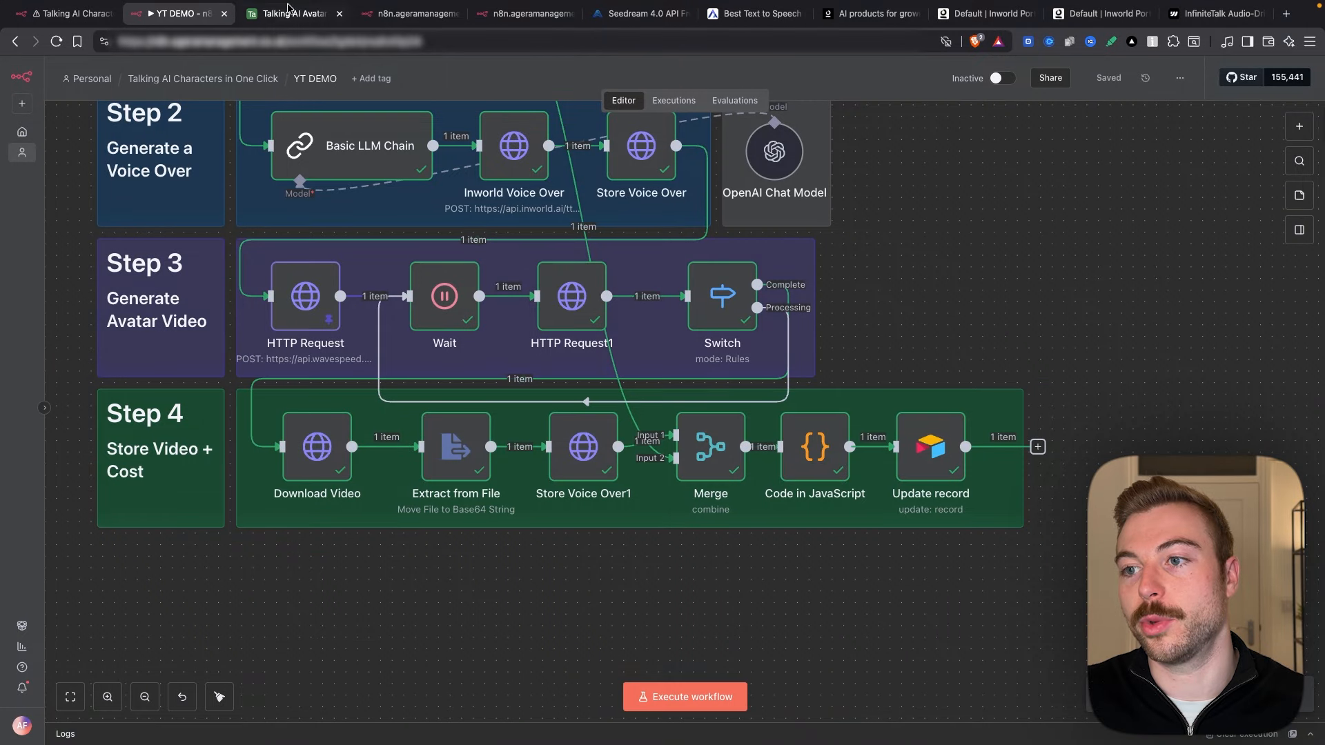
pyautogui.click(294, 13)
pyautogui.click(1172, 229)
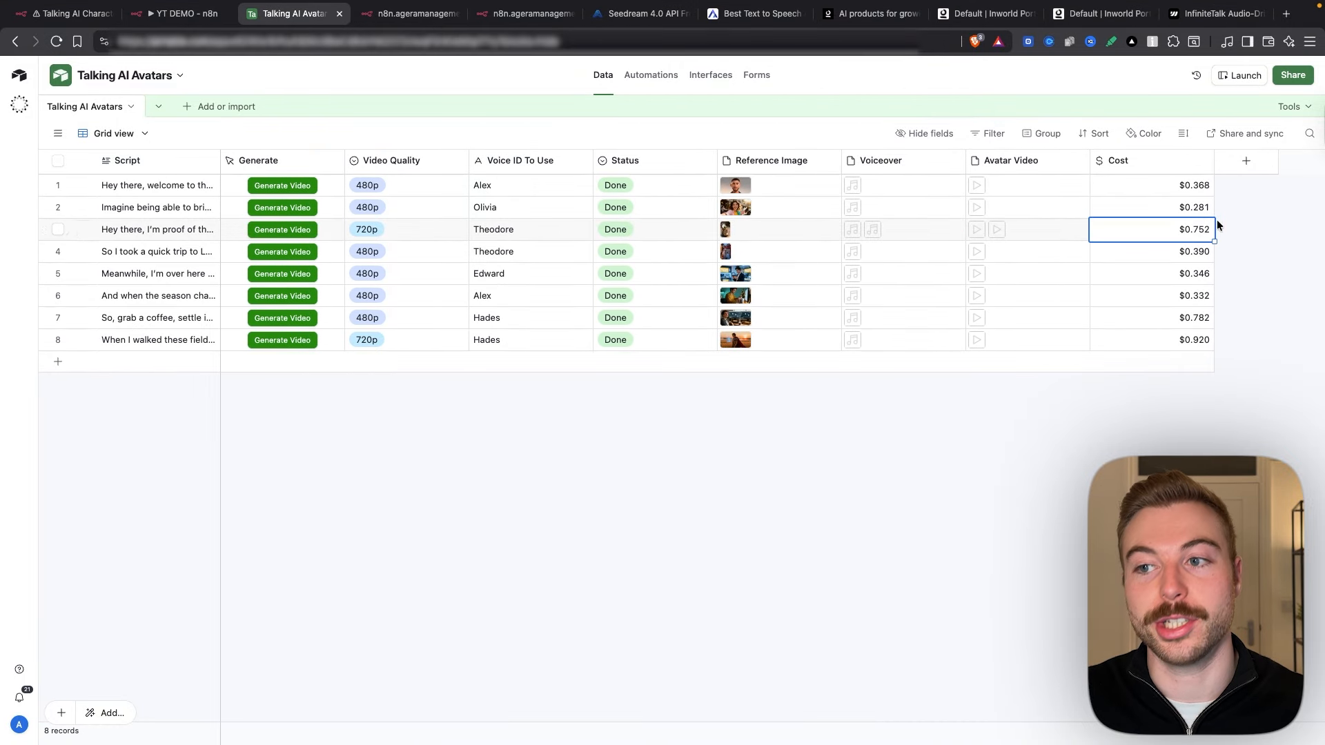